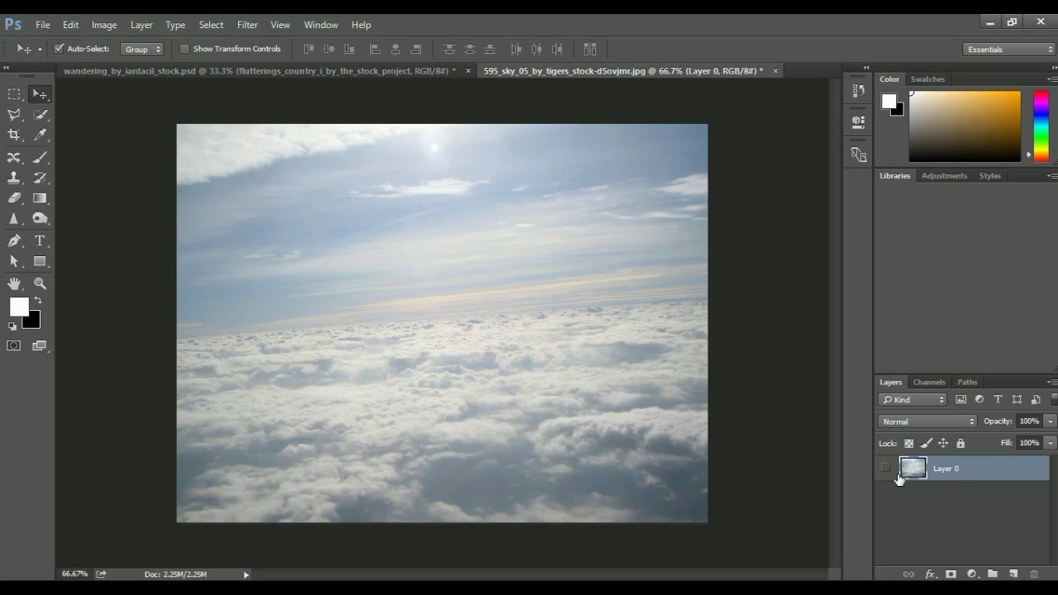
Step: Bring the pink sunset sky layer from the wandering document into the cloud-sea image
{"action": "left_click", "coordinate": [887, 469]}
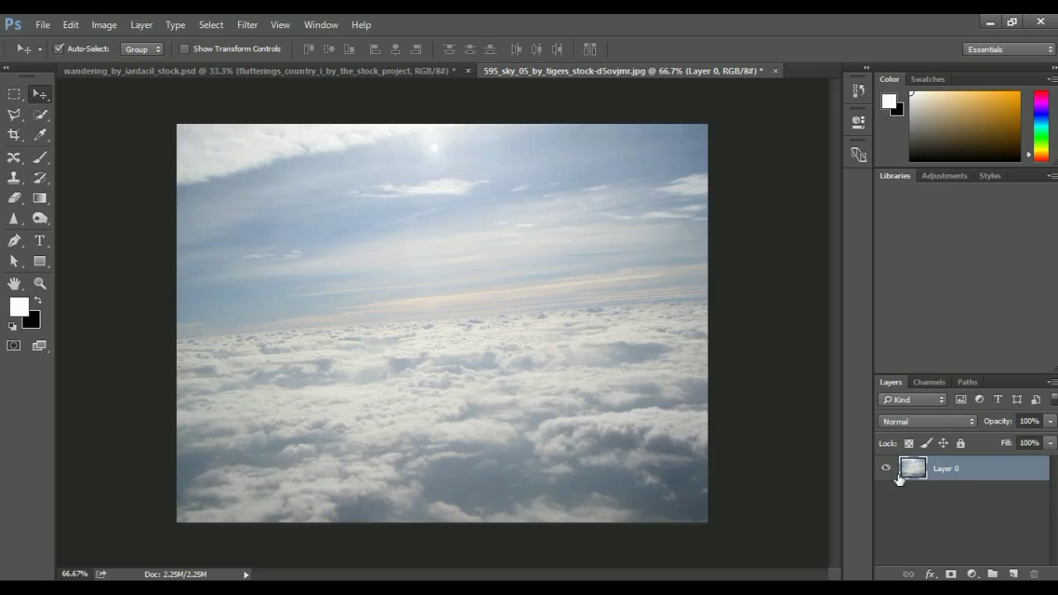
{"action": "left_click", "coordinate": [354, 73]}
{"action": "mouse_move", "coordinate": [475, 346]}
{"action": "left_mouse_down"}
{"action": "mouse_move", "coordinate": [625, 76]}
{"action": "mouse_move", "coordinate": [501, 284]}
{"action": "left_mouse_up"}
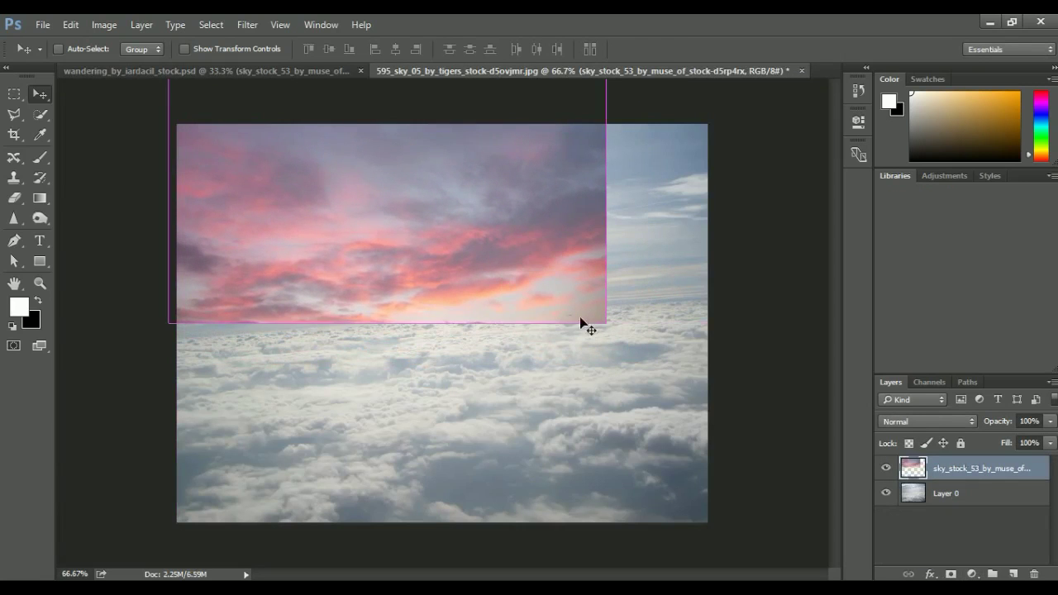
Step: Enlarge the pink sky over the top of the canvas and place it beneath the clouds layer
{"action": "key", "text": "ctrl+t"}
{"action": "mouse_move", "coordinate": [608, 325]}
{"action": "left_mouse_down"}
{"action": "mouse_move", "coordinate": [718, 384]}
{"action": "mouse_move", "coordinate": [797, 462]}
{"action": "left_mouse_up"}
{"action": "left_click_drag", "start_coordinate": [673, 411], "coordinate": [653, 289]}
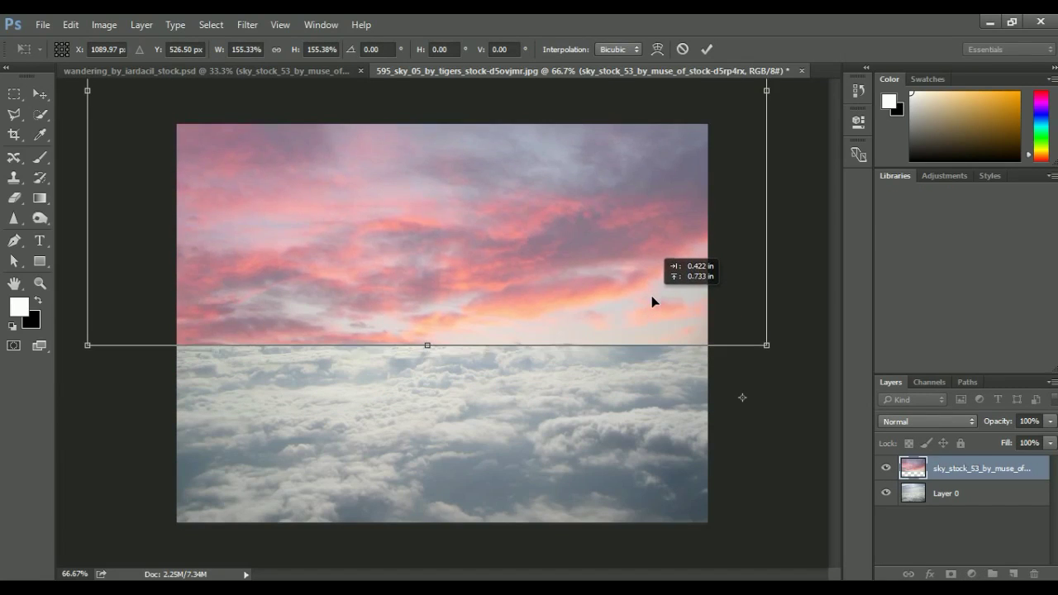
{"action": "left_click_drag", "start_coordinate": [653, 290], "coordinate": [628, 300]}
{"action": "key", "text": "Return"}
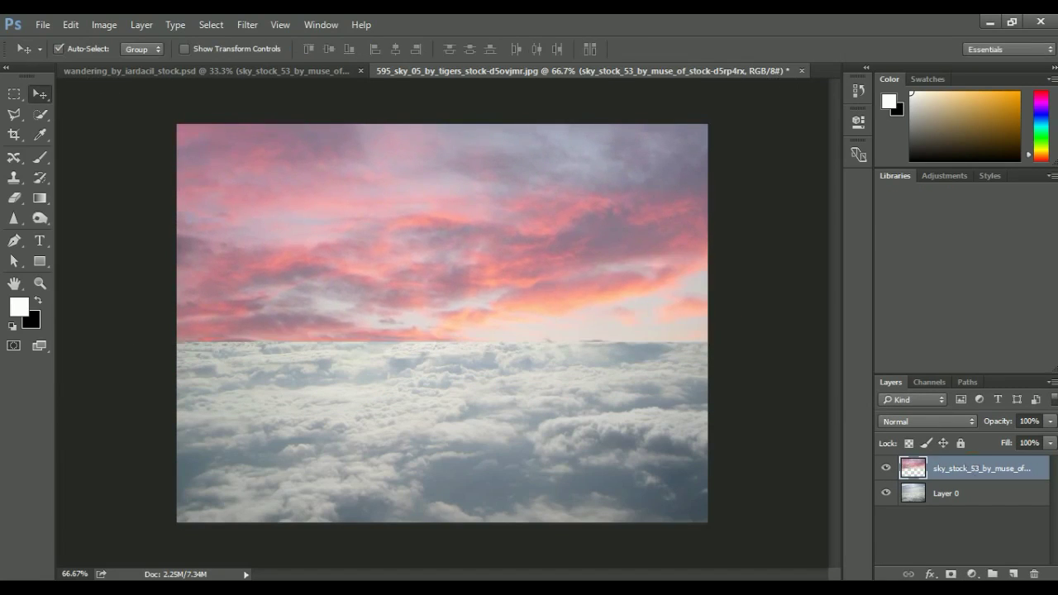
{"action": "left_click_drag", "start_coordinate": [979, 468], "coordinate": [952, 487]}
{"action": "left_click", "coordinate": [953, 468]}
Step: Mask the clouds layer and drag downward gradients on the mask to reveal the pink sky
{"action": "left_click", "coordinate": [951, 573]}
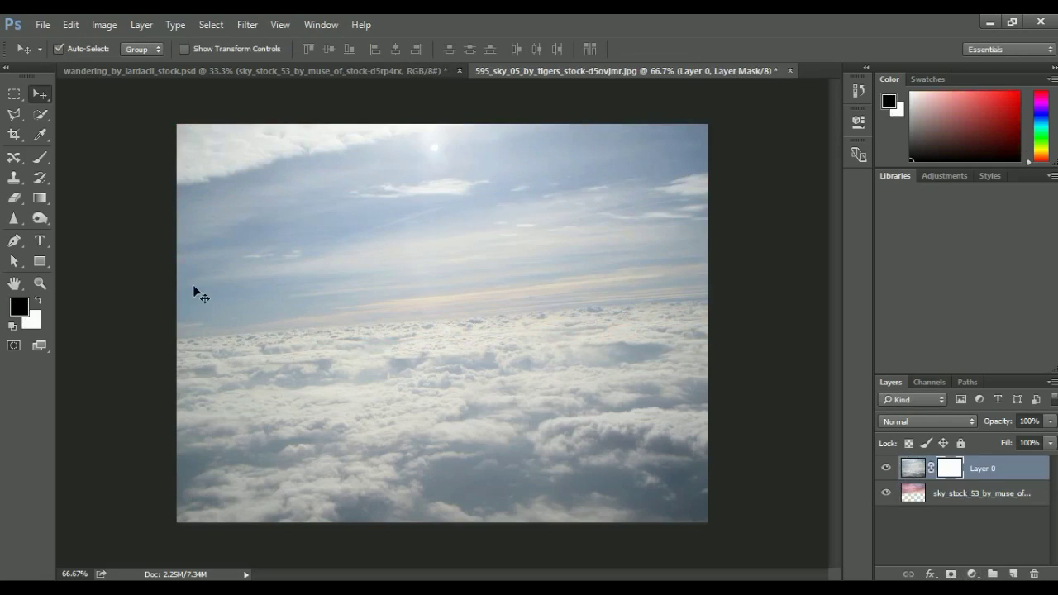
{"action": "left_click", "coordinate": [38, 198]}
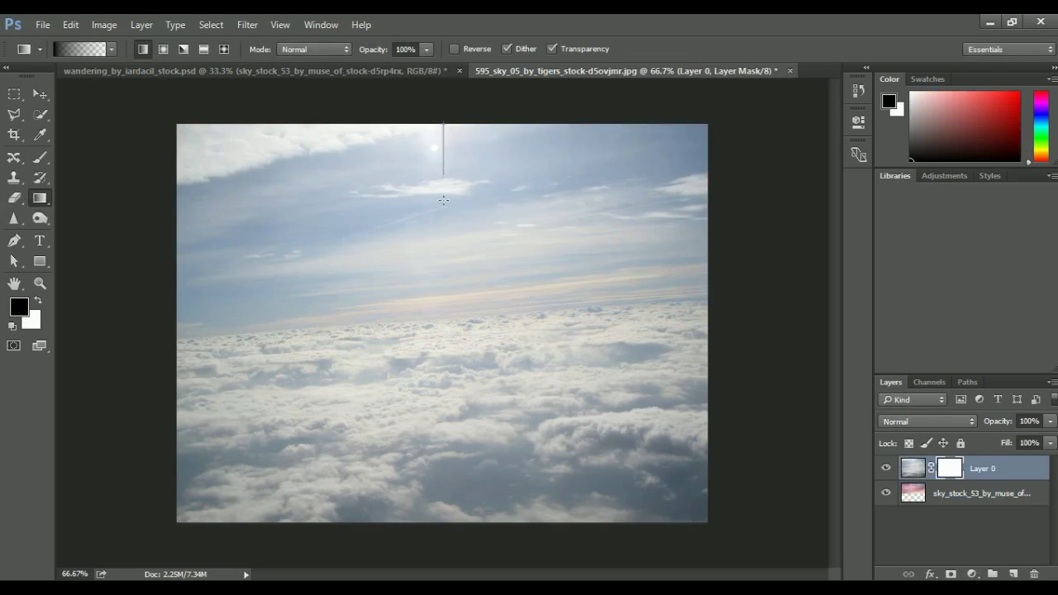
{"action": "left_click_drag", "start_coordinate": [438, 295], "coordinate": [447, 320]}
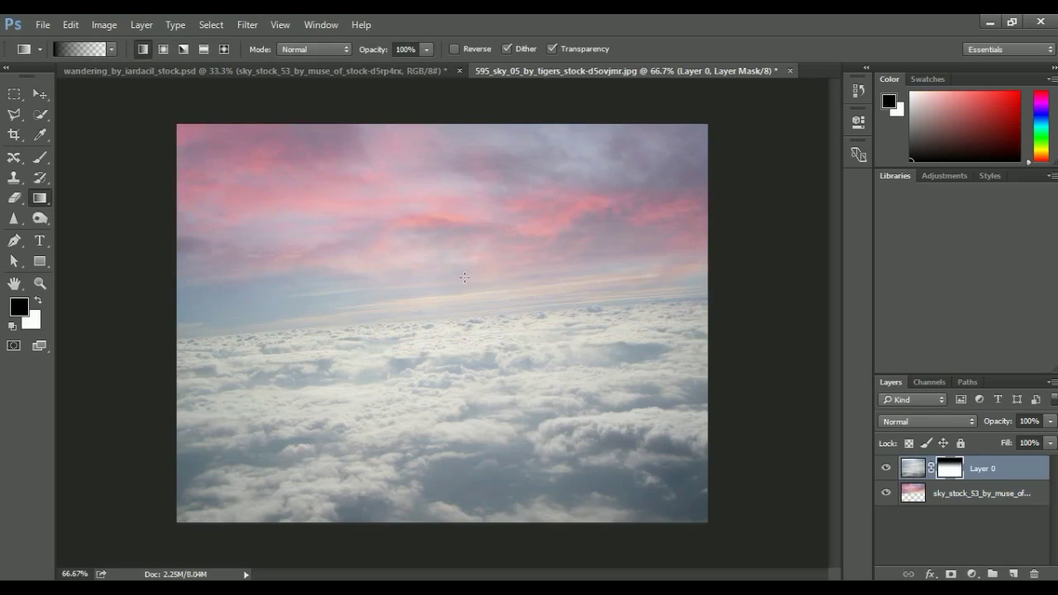
{"action": "left_click_drag", "start_coordinate": [459, 257], "coordinate": [459, 342]}
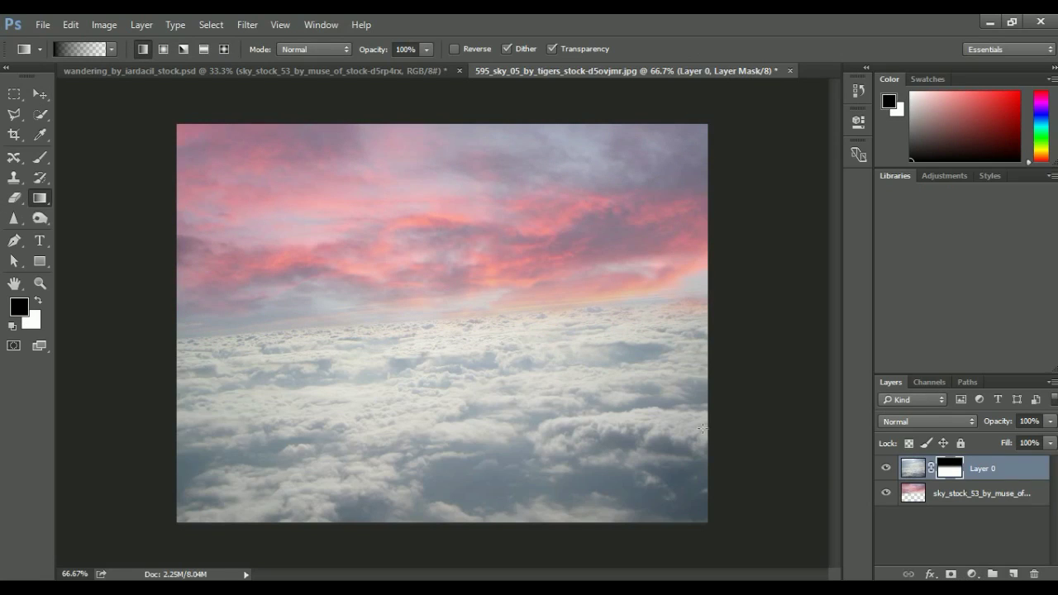
{"action": "left_click", "coordinate": [887, 469]}
{"action": "left_click", "coordinate": [44, 93]}
{"action": "left_click", "coordinate": [507, 349], "text": "alt"}
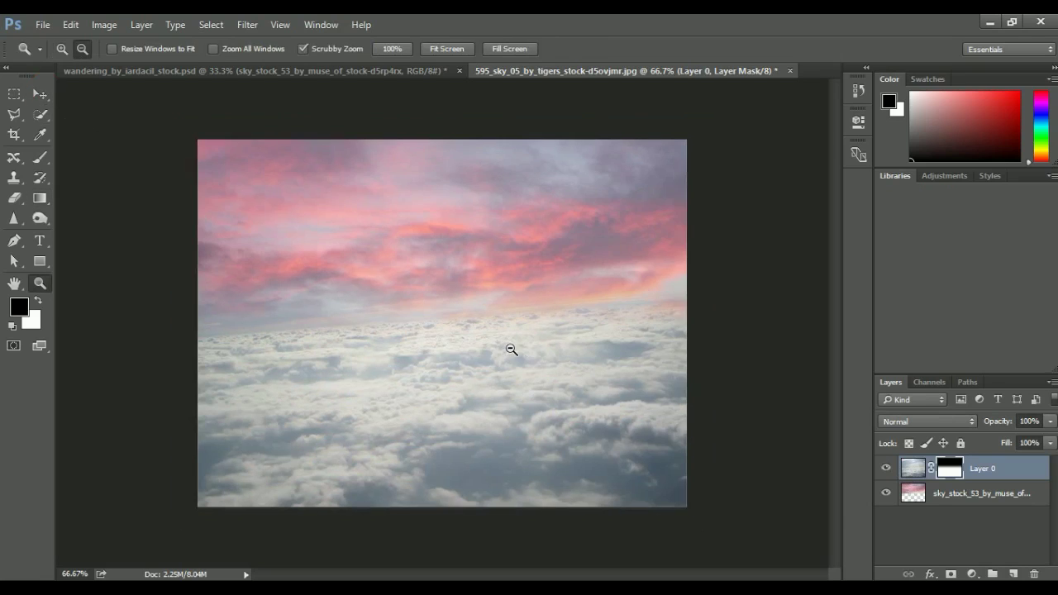
Step: Distort the clouds layer: bottom corners pulled outward, top-right lowered, top-left raised
{"action": "key", "text": "ctrl+t"}
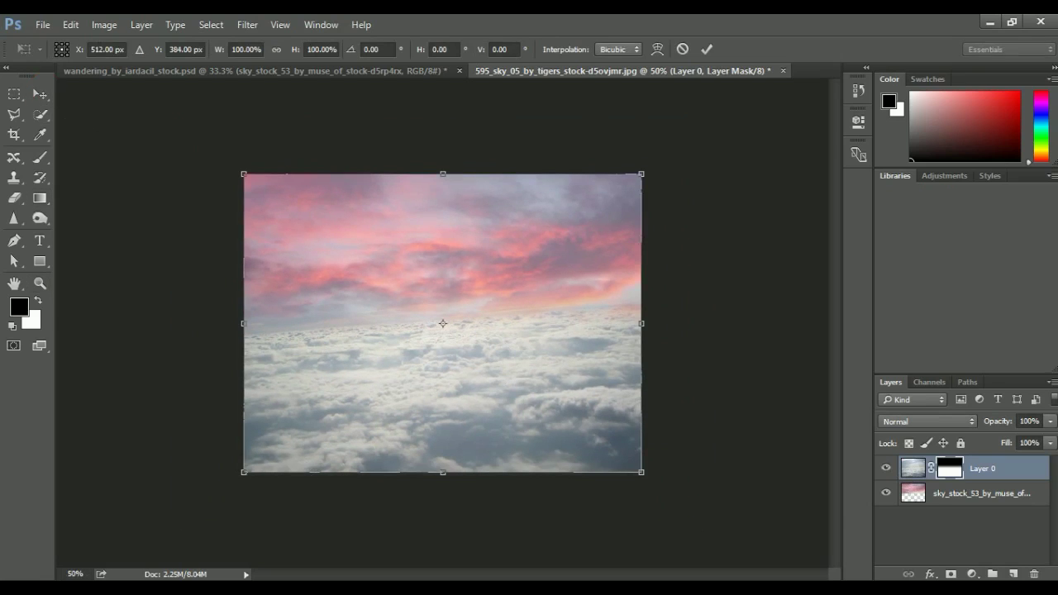
{"action": "left_click_drag", "start_coordinate": [243, 472], "coordinate": [231, 477]}
{"action": "left_click_drag", "start_coordinate": [641, 471], "coordinate": [667, 476]}
{"action": "left_click_drag", "start_coordinate": [644, 176], "coordinate": [643, 199]}
{"action": "left_click_drag", "start_coordinate": [243, 182], "coordinate": [243, 163]}
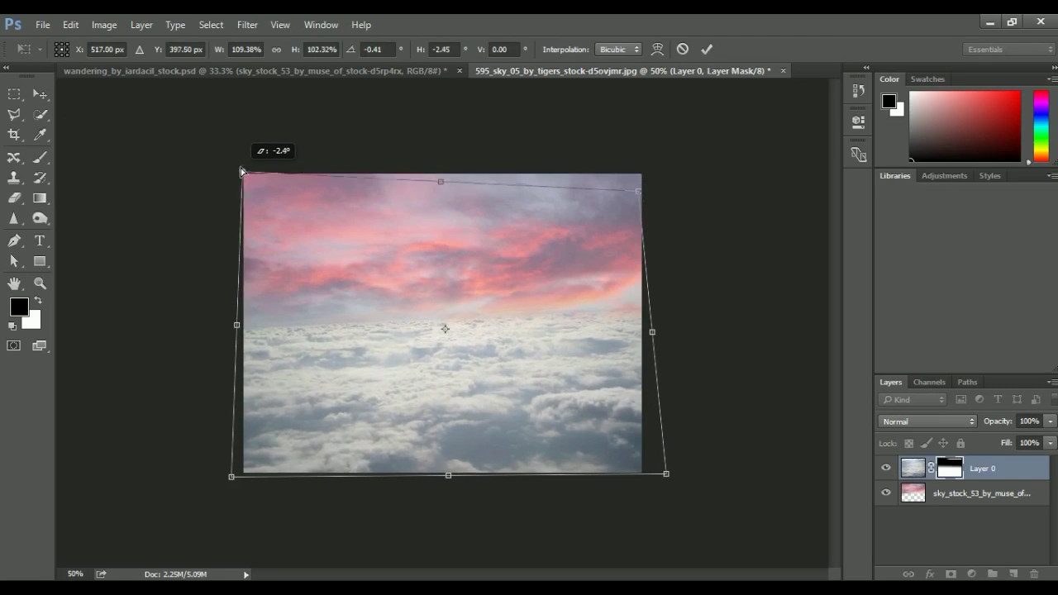
{"action": "key", "text": "Return"}
Step: Zoom in to check, return to 66.7%, and select the pink sky layer for transforming
{"action": "key", "text": "z"}
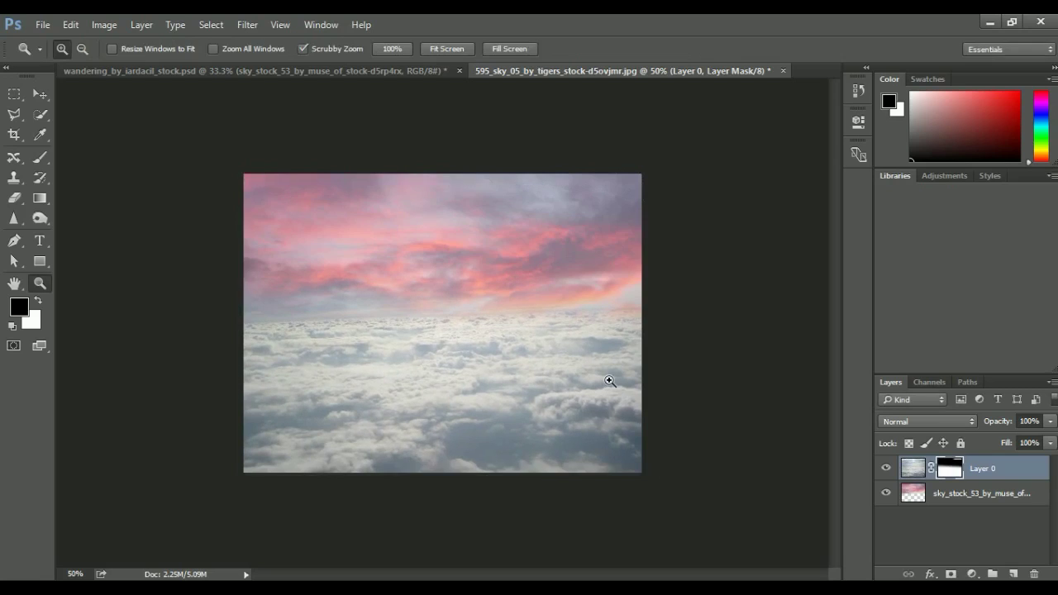
{"action": "left_click_drag", "start_coordinate": [609, 381], "coordinate": [737, 463]}
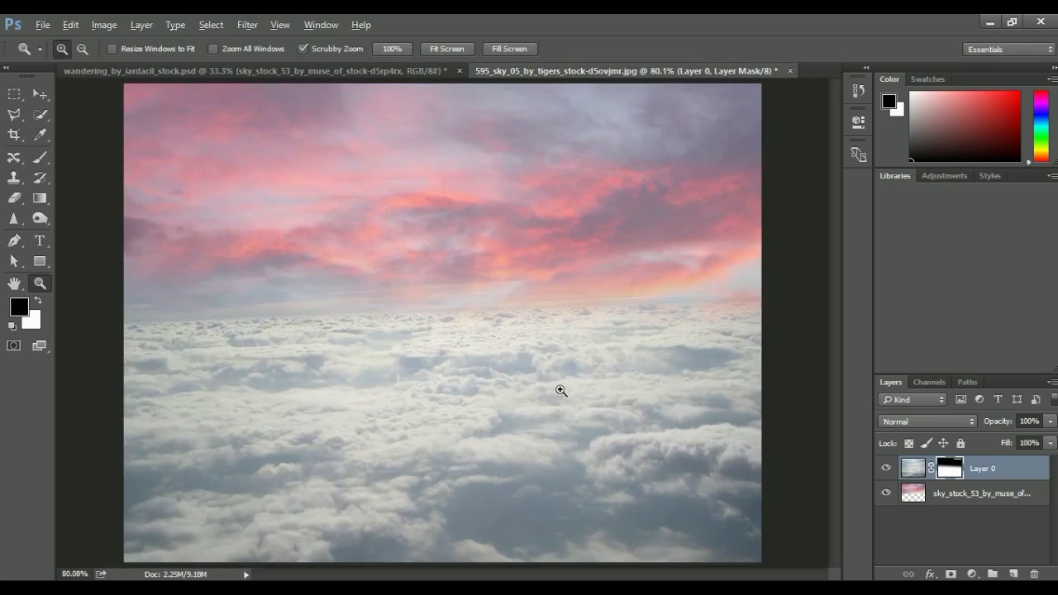
{"action": "left_click", "coordinate": [560, 390], "text": "alt"}
{"action": "left_click", "coordinate": [40, 94]}
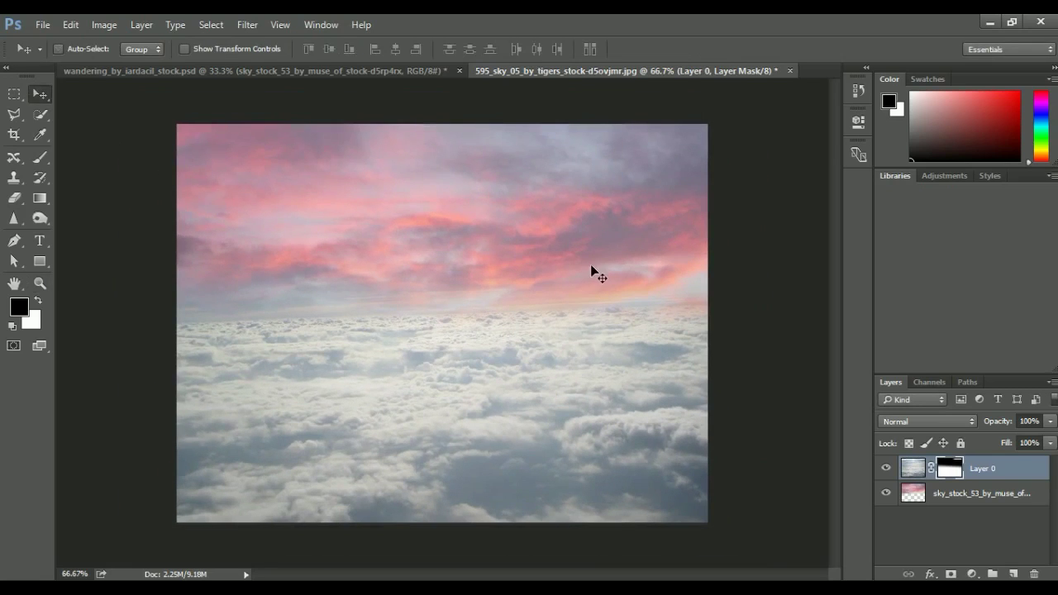
{"action": "left_click", "coordinate": [665, 285]}
{"action": "key", "text": "ctrl+t"}
Step: Warp the pink sky layer so its left and right edges bow outward and upward
{"action": "key", "text": "Return"}
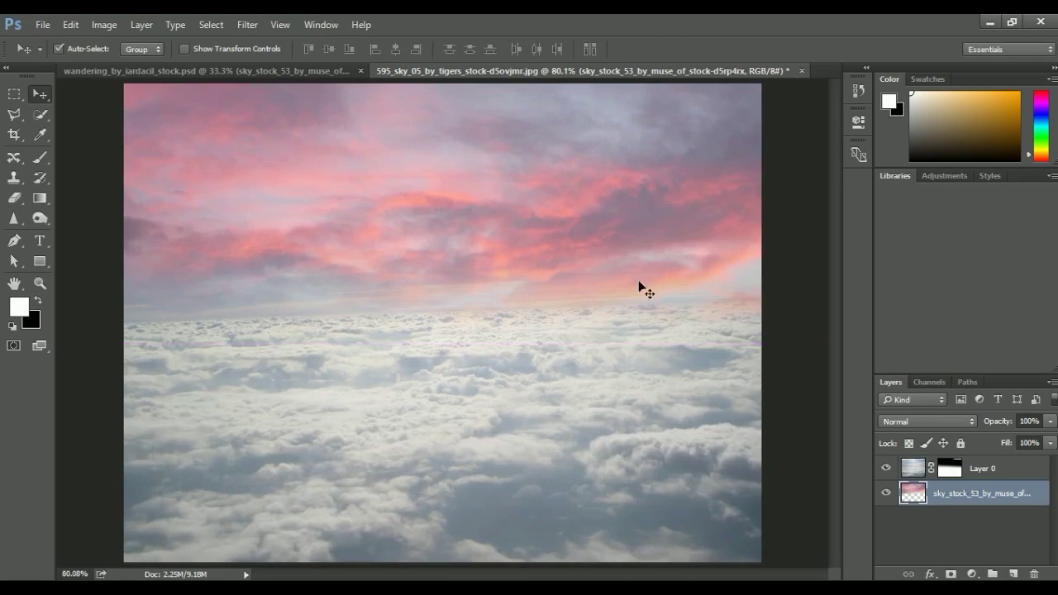
{"action": "key", "text": "z"}
{"action": "left_click", "coordinate": [572, 267], "text": "alt"}
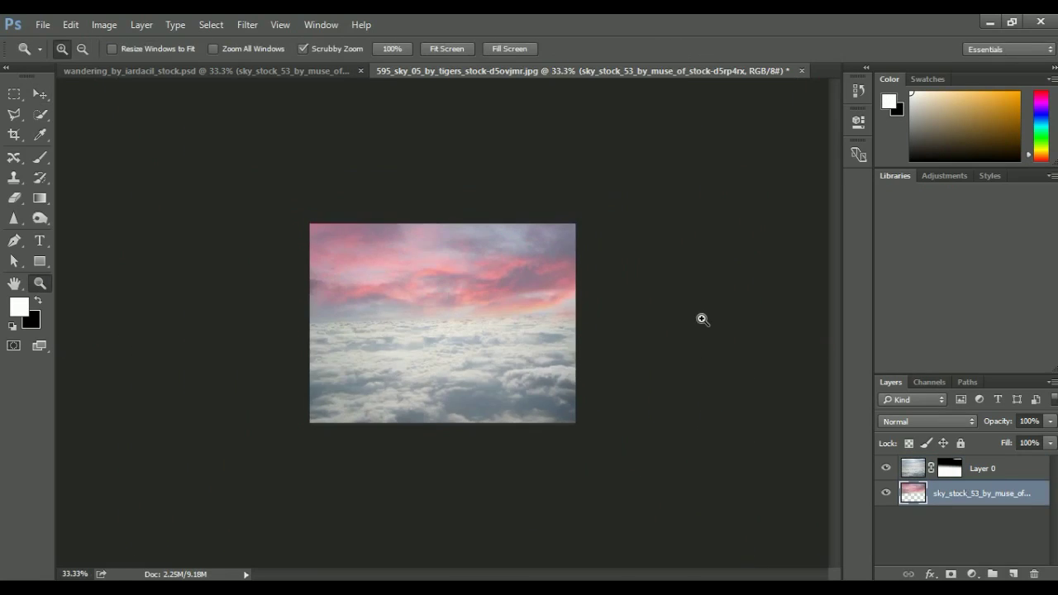
{"action": "key", "text": "ctrl+t"}
{"action": "right_click", "coordinate": [536, 253]}
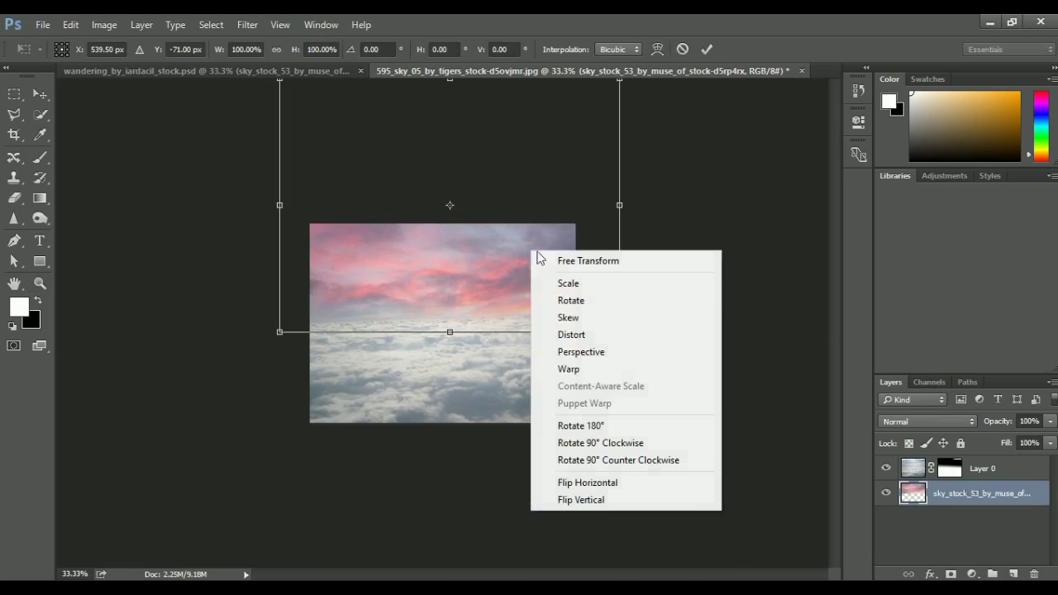
{"action": "left_click", "coordinate": [584, 367]}
{"action": "left_click_drag", "start_coordinate": [587, 206], "coordinate": [593, 195]}
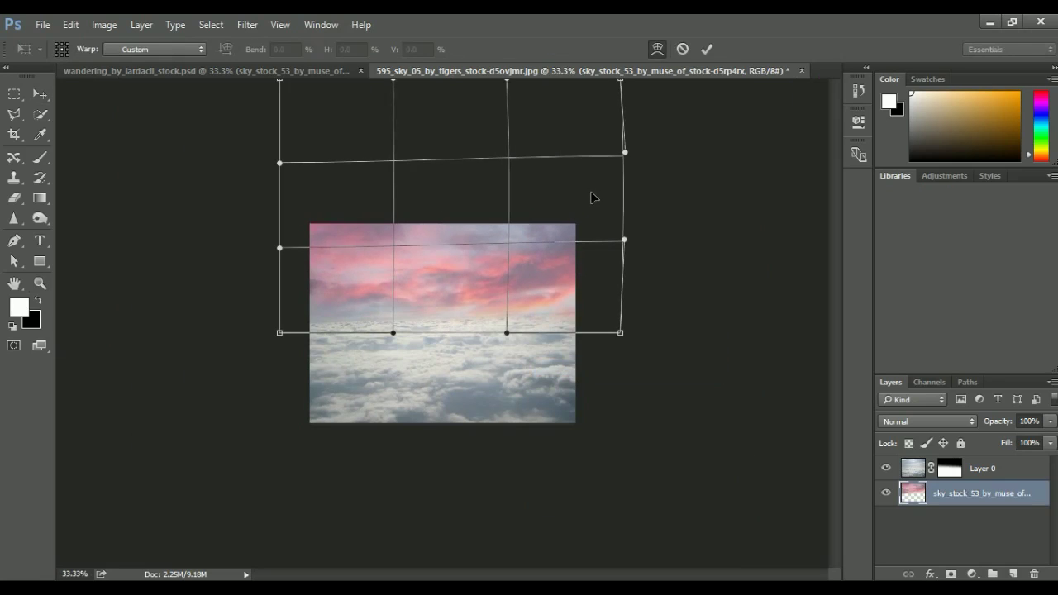
{"action": "left_click_drag", "start_coordinate": [369, 262], "coordinate": [349, 235]}
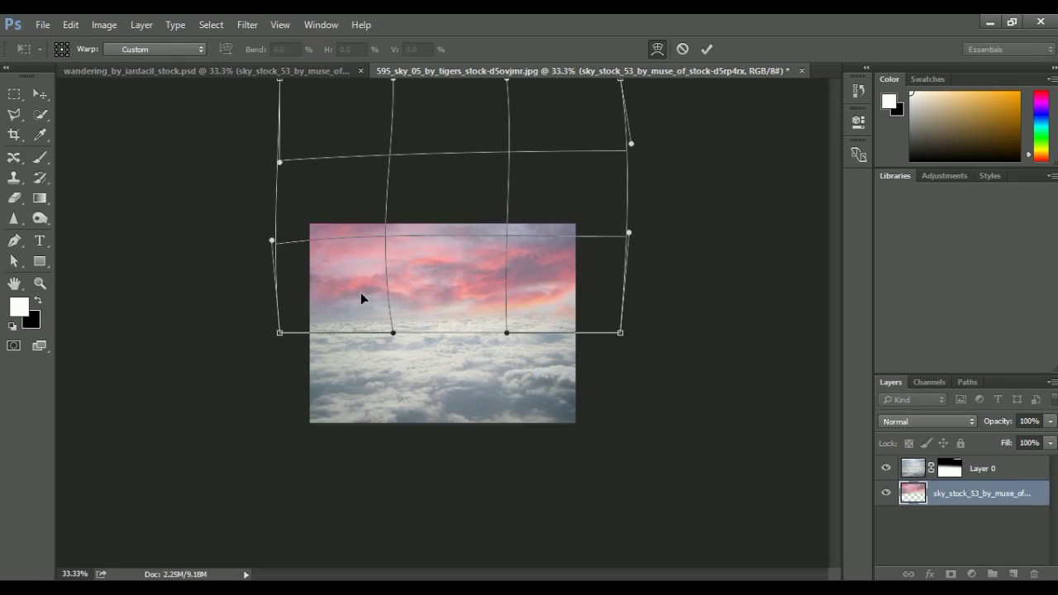
{"action": "left_click_drag", "start_coordinate": [361, 298], "coordinate": [357, 298]}
{"action": "left_click_drag", "start_coordinate": [555, 299], "coordinate": [539, 276]}
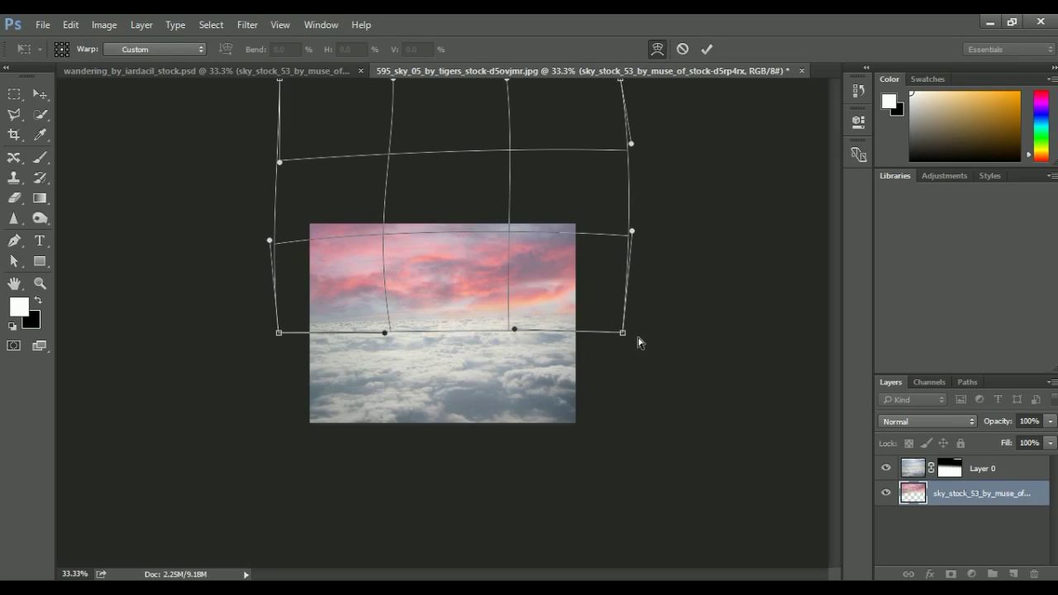
{"action": "key", "text": "z"}
Step: View the image at 66.7%, toggle the sky's visibility to compare, and select the cloud layer
{"action": "key", "text": "ctrl+0"}
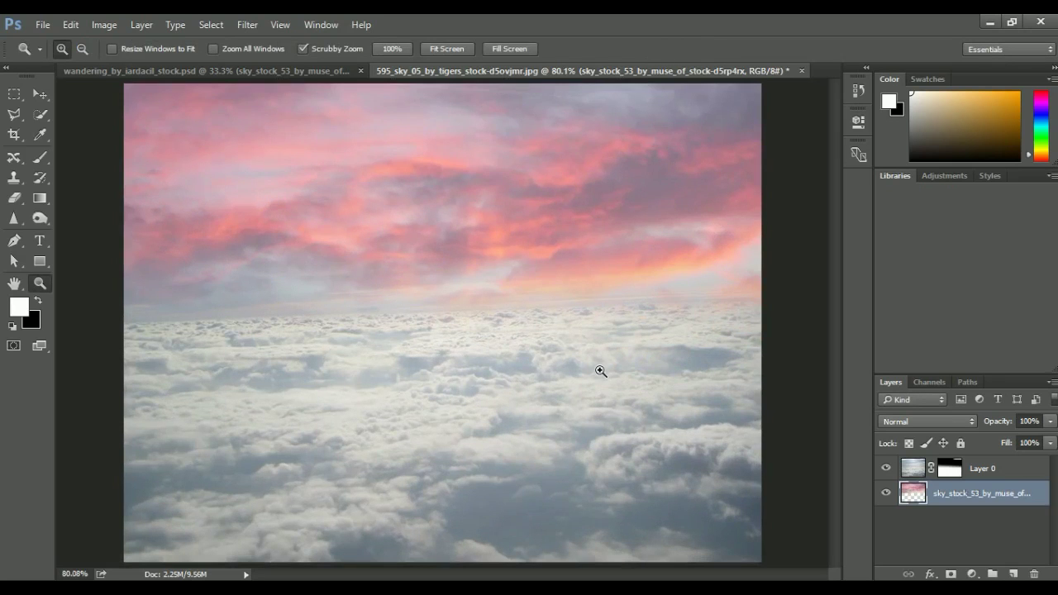
{"action": "left_click", "coordinate": [583, 362], "text": "alt"}
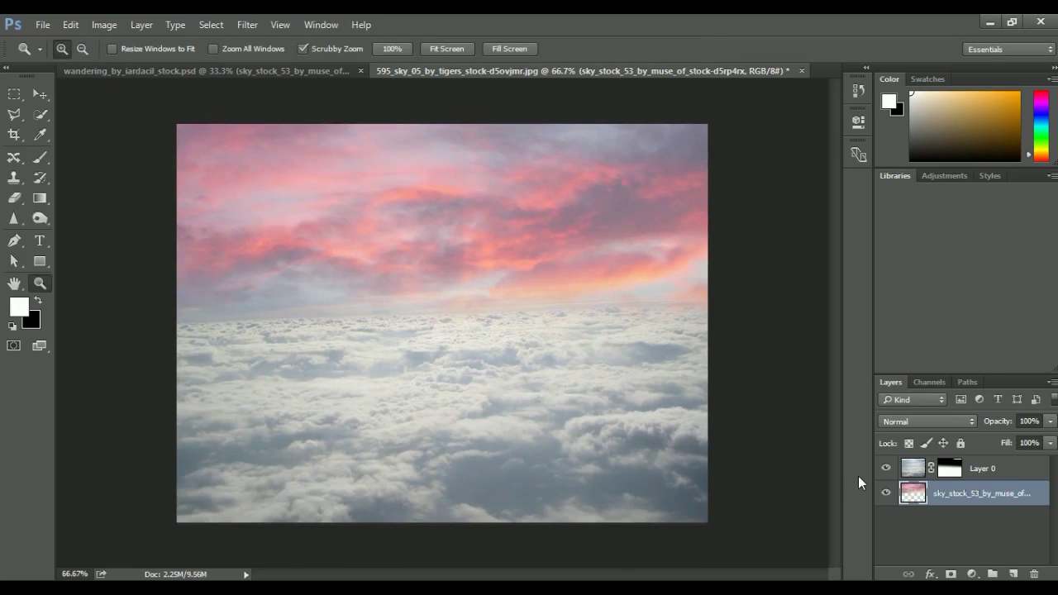
{"action": "left_click", "coordinate": [886, 492]}
{"action": "left_click", "coordinate": [887, 492]}
{"action": "left_click", "coordinate": [992, 469]}
Step: Add a Color Balance adjustment clipped to the clouds layer with midtones shifted toward red
{"action": "right_click", "coordinate": [948, 472]}
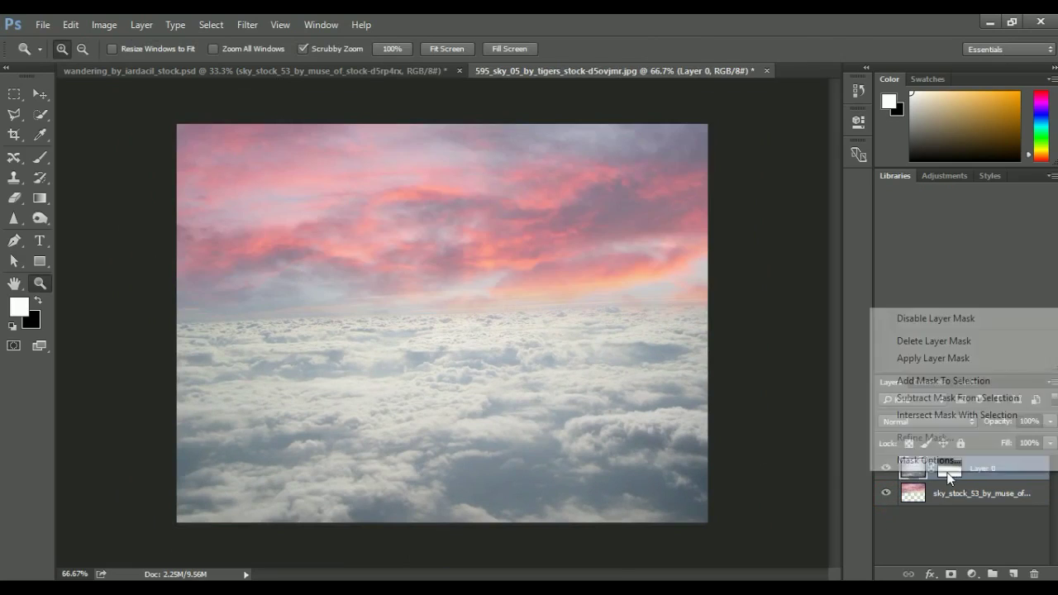
{"action": "key", "text": "Escape"}
{"action": "left_click", "coordinate": [972, 574]}
{"action": "left_click", "coordinate": [942, 399]}
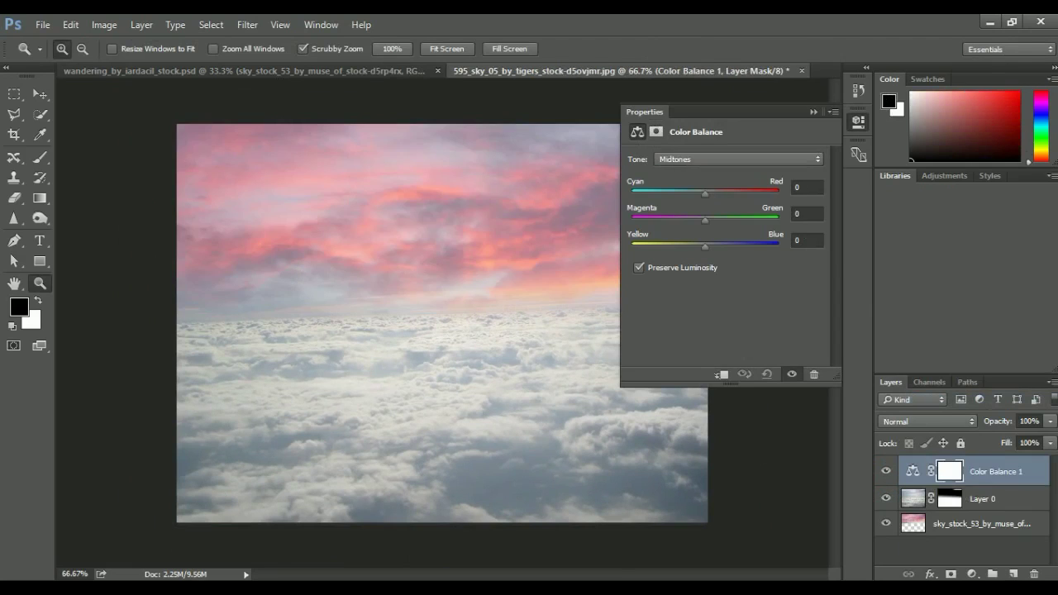
{"action": "left_click", "coordinate": [720, 374]}
{"action": "left_click_drag", "start_coordinate": [706, 195], "coordinate": [725, 196]}
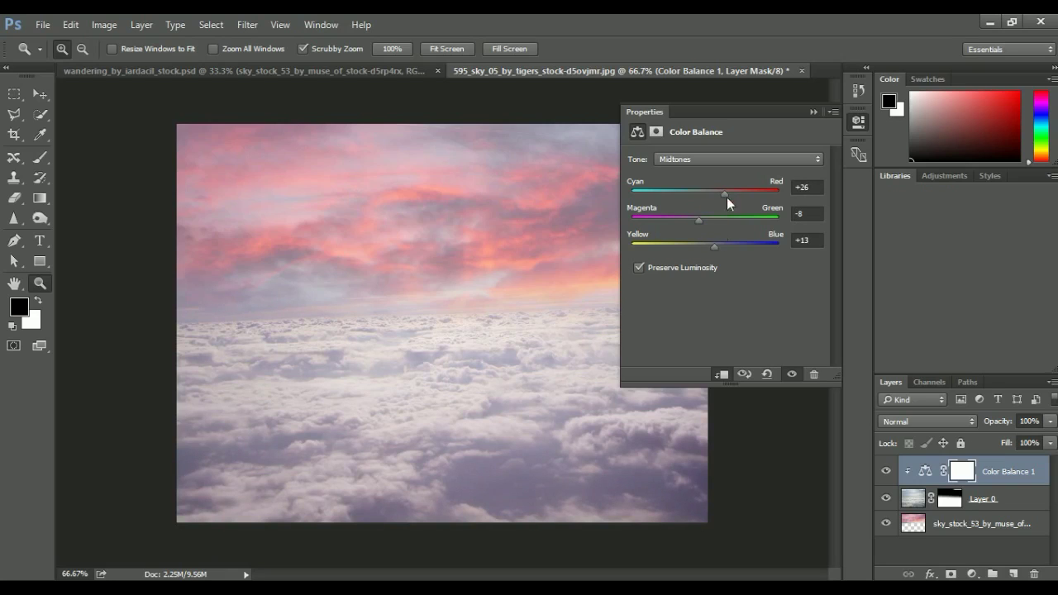
Step: Warm the clouds' shadows toward red and highlights toward red and yellow
{"action": "left_click", "coordinate": [738, 158]}
{"action": "left_click", "coordinate": [703, 165]}
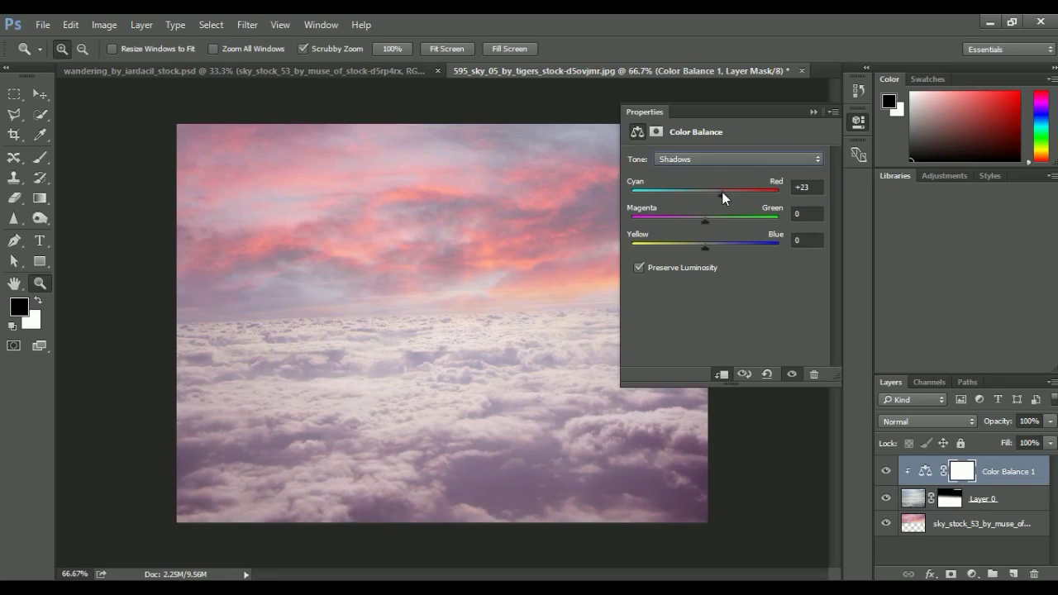
{"action": "left_click_drag", "start_coordinate": [712, 246], "coordinate": [695, 220]}
{"action": "left_click", "coordinate": [691, 160]}
{"action": "left_click", "coordinate": [693, 165]}
{"action": "left_click", "coordinate": [694, 159]}
{"action": "left_click", "coordinate": [701, 186]}
{"action": "left_click_drag", "start_coordinate": [717, 197], "coordinate": [702, 246]}
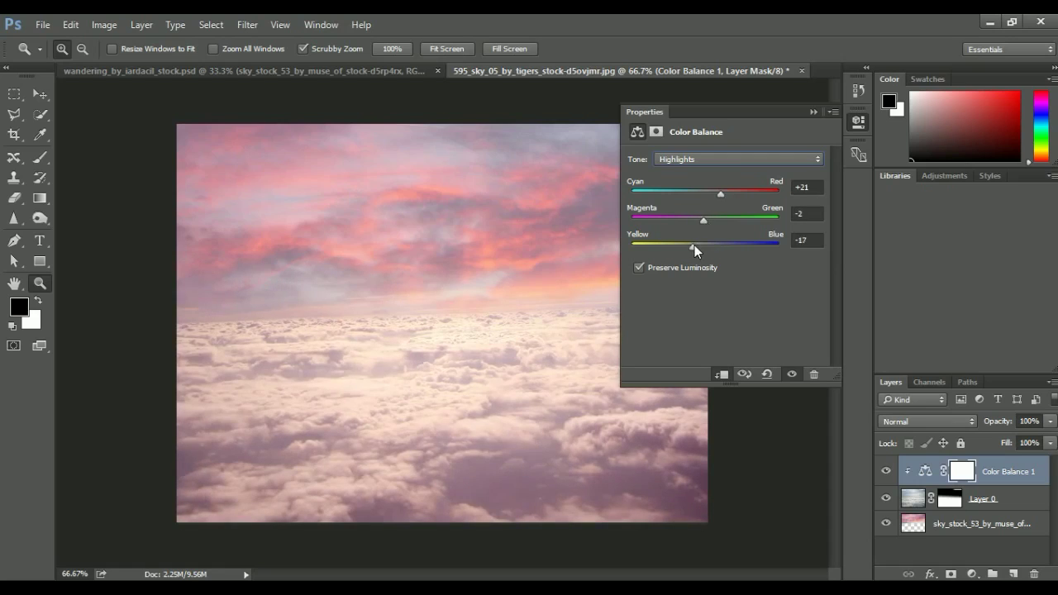
{"action": "left_click", "coordinate": [813, 112]}
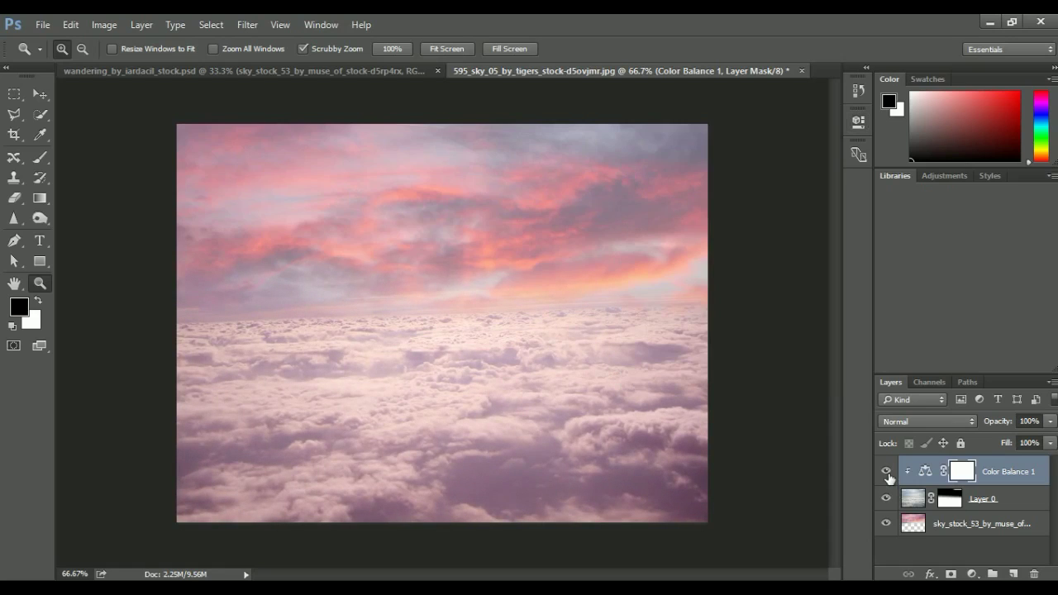
{"action": "left_click", "coordinate": [975, 523]}
{"action": "left_click", "coordinate": [972, 574]}
Step: Add a Color Balance clipped to the sky with Midtones +5/-15/-4 and Shadows -13/+5/0
{"action": "left_click", "coordinate": [959, 410]}
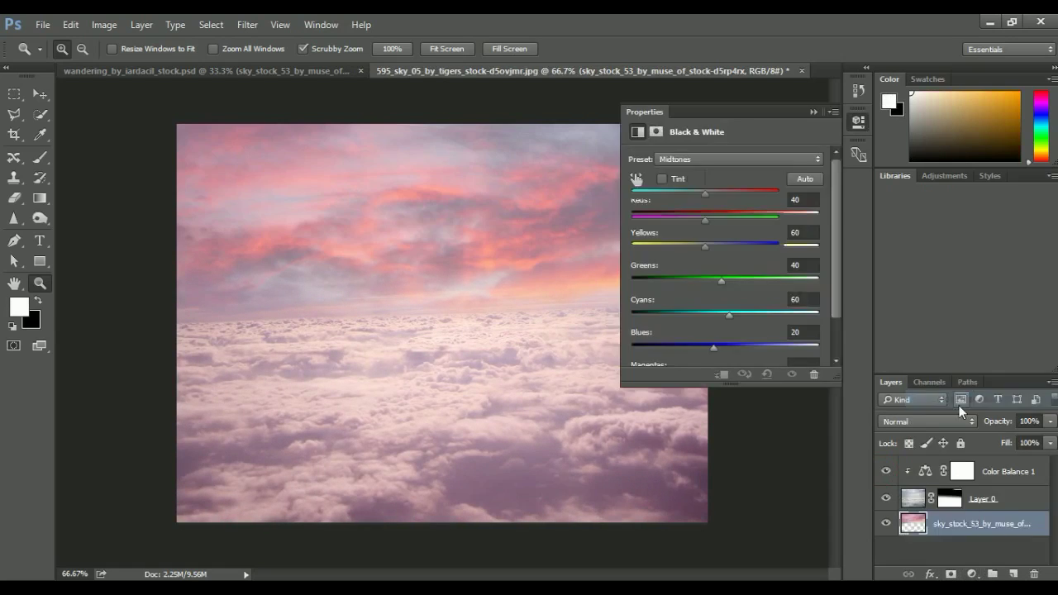
{"action": "left_click", "coordinate": [719, 373]}
{"action": "mouse_move", "coordinate": [707, 194]}
{"action": "left_mouse_down"}
{"action": "mouse_move", "coordinate": [694, 220]}
{"action": "mouse_move", "coordinate": [702, 245]}
{"action": "left_mouse_up"}
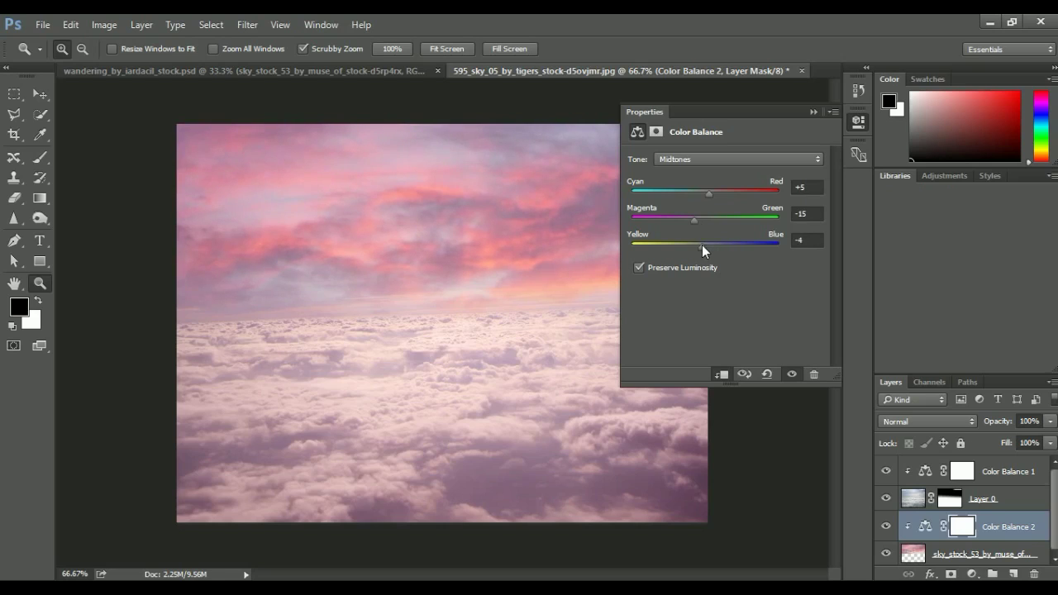
{"action": "left_click", "coordinate": [714, 160]}
{"action": "left_click", "coordinate": [715, 174]}
{"action": "mouse_move", "coordinate": [715, 195]}
{"action": "left_mouse_down"}
{"action": "mouse_move", "coordinate": [695, 195]}
{"action": "mouse_move", "coordinate": [715, 245]}
{"action": "left_mouse_up"}
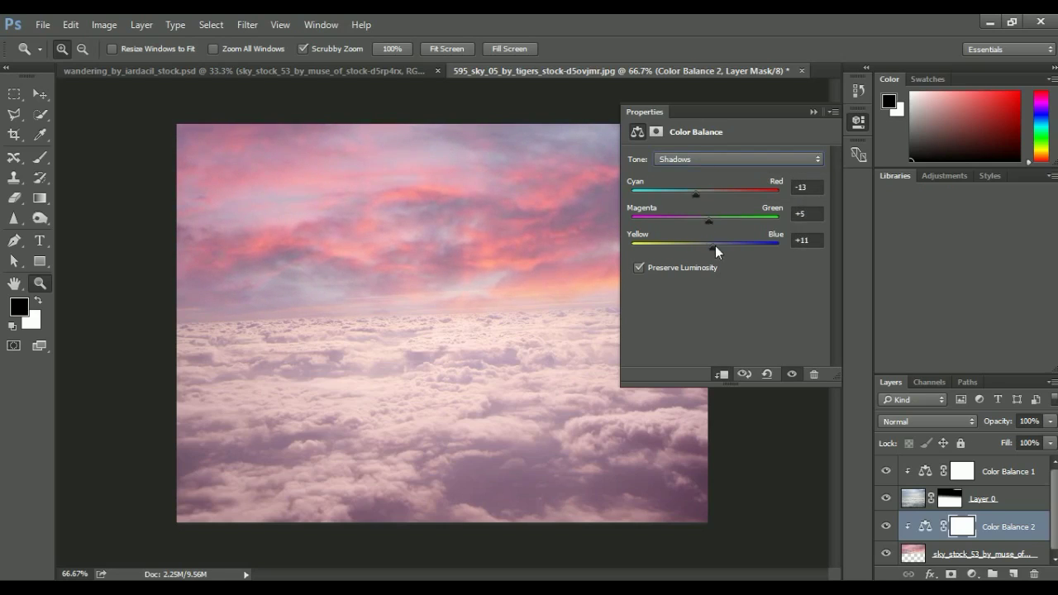
Step: Set the sky Color Balance highlights to +4/-12/-1 and collapse the properties
{"action": "left_click", "coordinate": [755, 161]}
{"action": "left_click", "coordinate": [745, 198]}
{"action": "left_click", "coordinate": [704, 159]}
{"action": "left_click", "coordinate": [702, 184]}
{"action": "mouse_move", "coordinate": [705, 193]}
{"action": "left_mouse_down"}
{"action": "mouse_move", "coordinate": [696, 221]}
{"action": "mouse_move", "coordinate": [713, 246]}
{"action": "mouse_move", "coordinate": [704, 247]}
{"action": "left_mouse_up"}
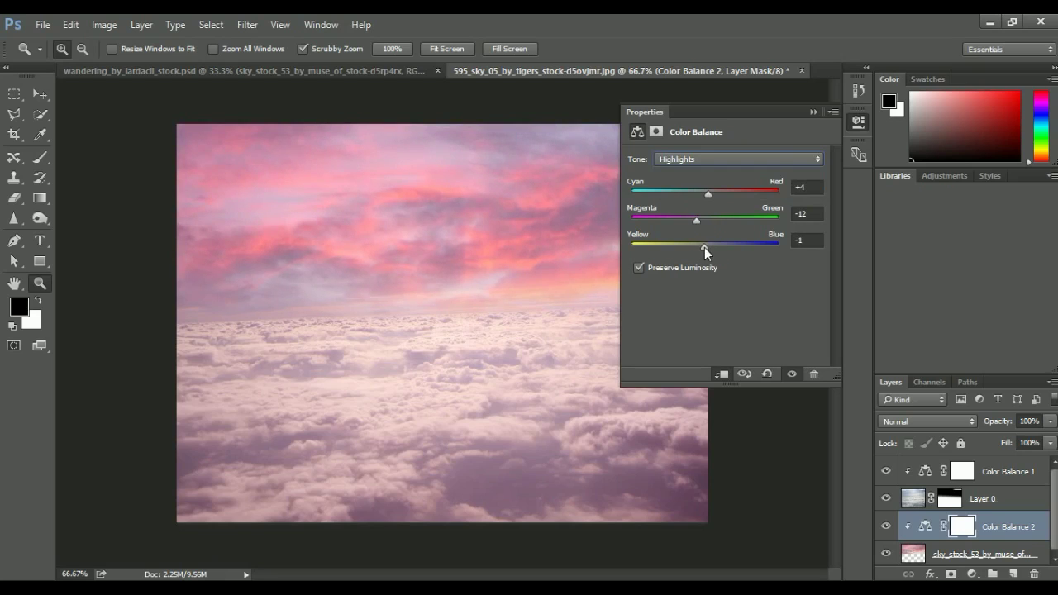
{"action": "left_click", "coordinate": [813, 112]}
Step: Toggle Color Balance 2 on and off to compare, then select Color Balance 1
{"action": "left_click", "coordinate": [886, 526]}
{"action": "left_click", "coordinate": [885, 526]}
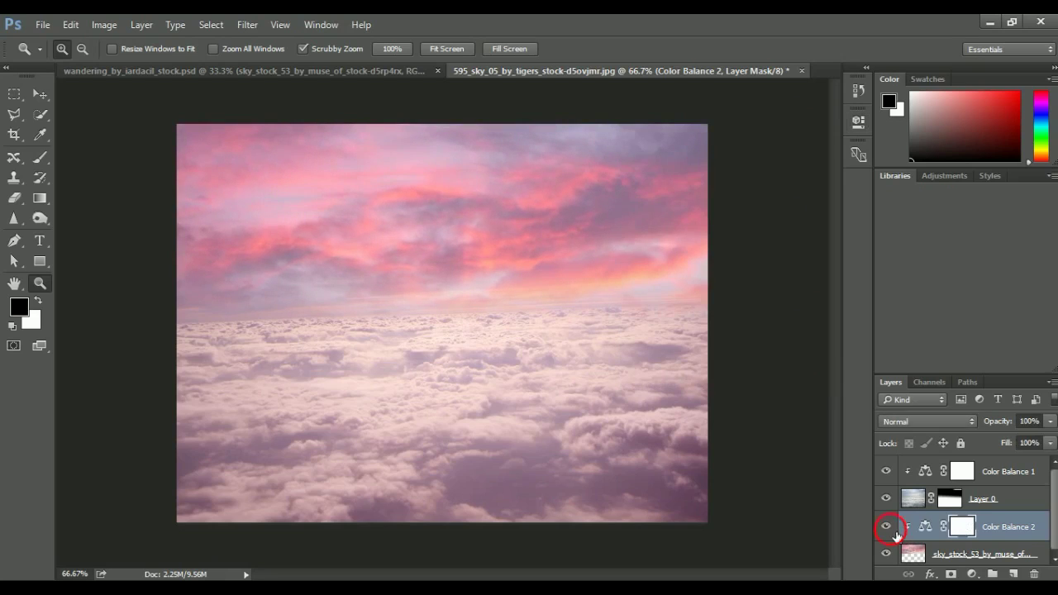
{"action": "left_click", "coordinate": [885, 526]}
{"action": "left_click", "coordinate": [885, 526]}
{"action": "left_click", "coordinate": [996, 494]}
{"action": "left_click", "coordinate": [1000, 482]}
Step: On a new top layer, paint sampled mauve haze over the clouds with a 200px, 69%-opacity, 75%-flow brush
{"action": "left_click", "coordinate": [1013, 573]}
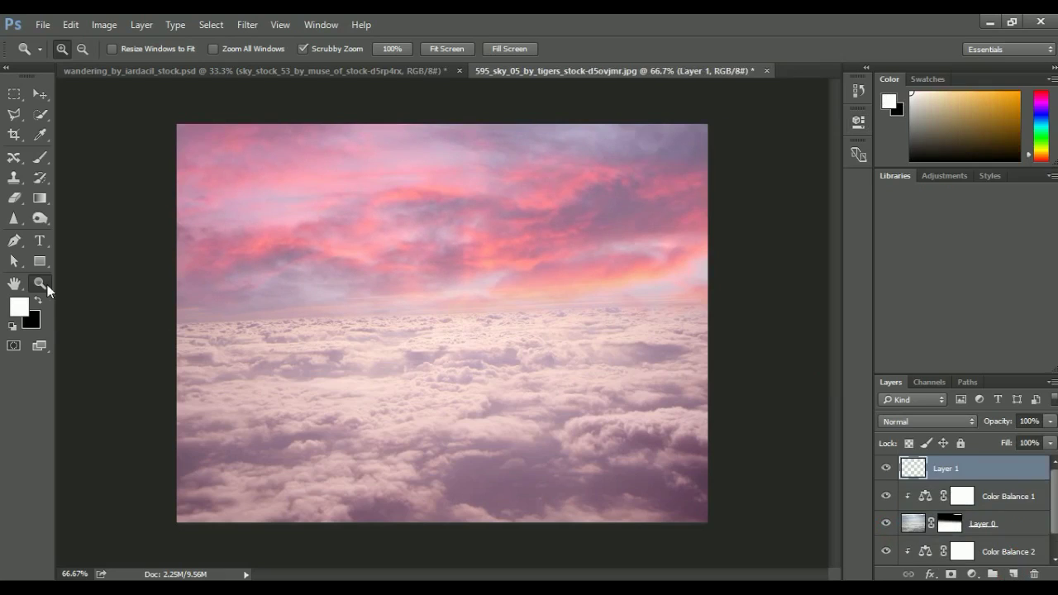
{"action": "left_click", "coordinate": [40, 157]}
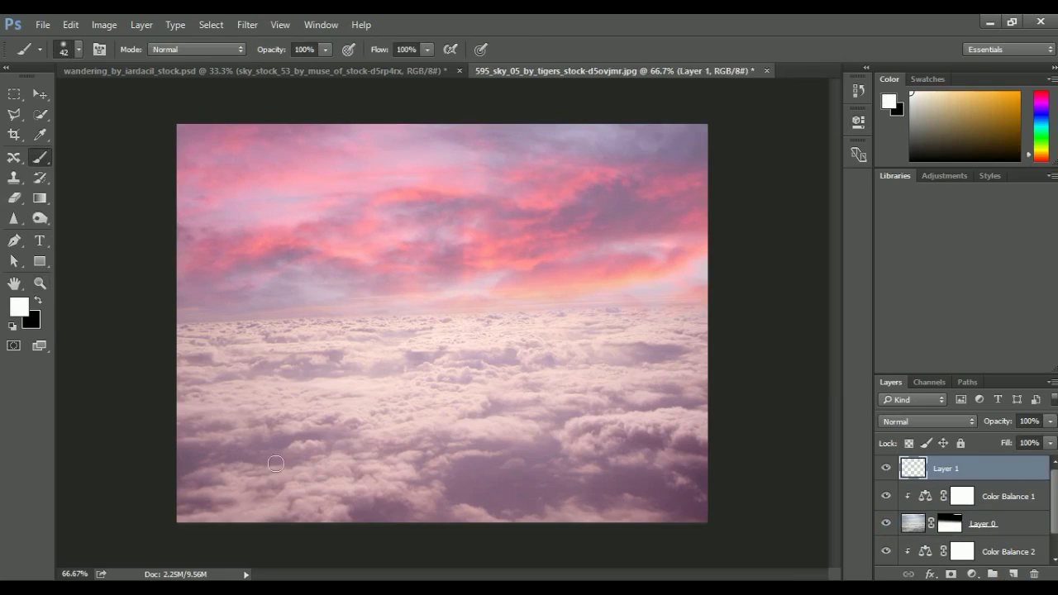
{"action": "left_click", "coordinate": [297, 505], "text": "alt"}
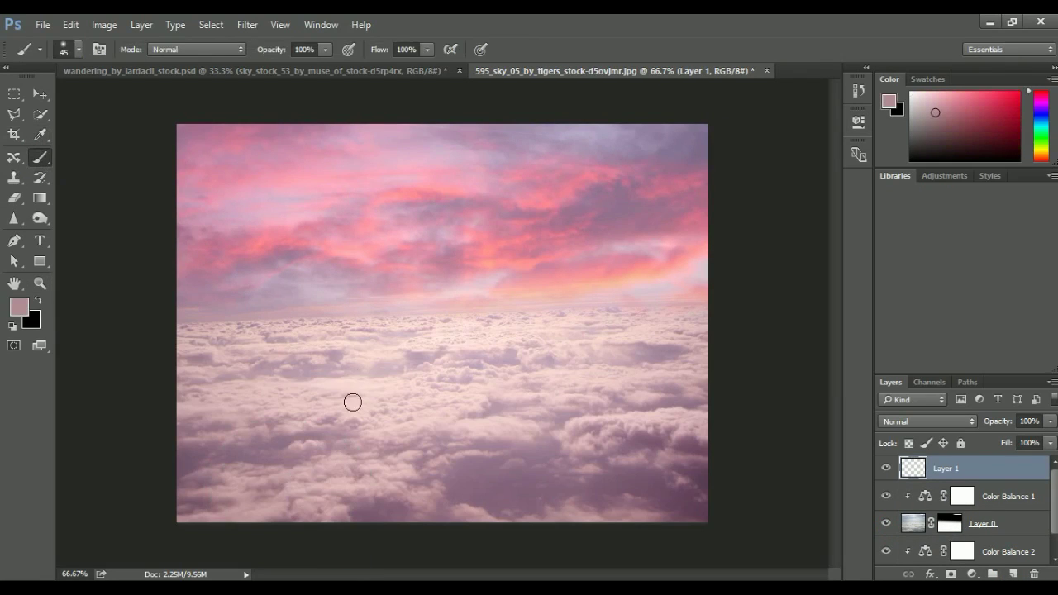
{"action": "key", "text": "bracketright"}
{"action": "left_click", "coordinate": [325, 49]}
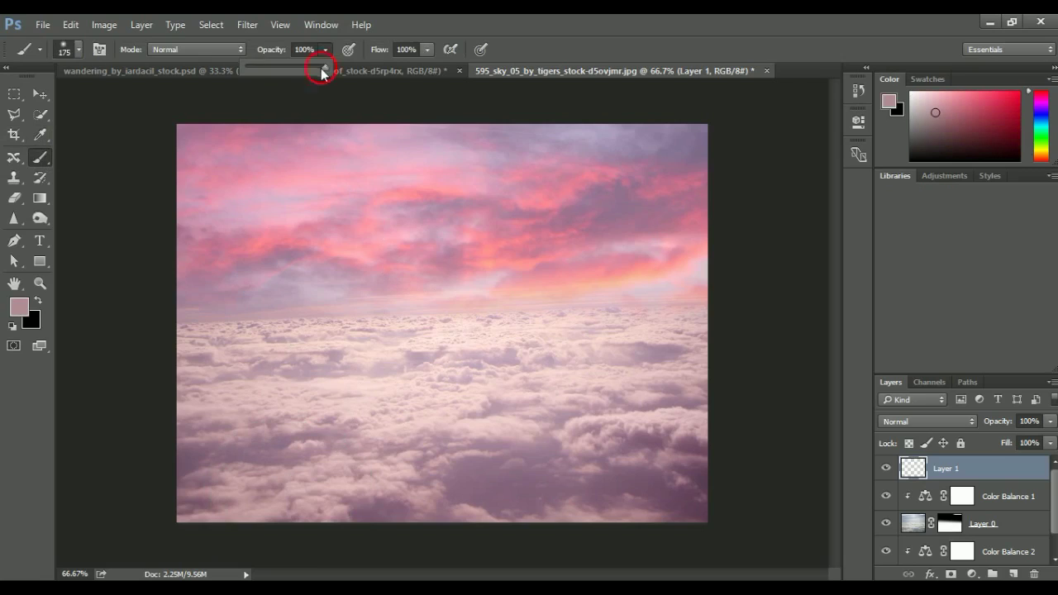
{"action": "left_click", "coordinate": [426, 50]}
{"action": "left_click_drag", "start_coordinate": [424, 66], "coordinate": [407, 69]}
{"action": "key", "text": "bracketright"}
{"action": "left_click_drag", "start_coordinate": [285, 395], "coordinate": [384, 390]}
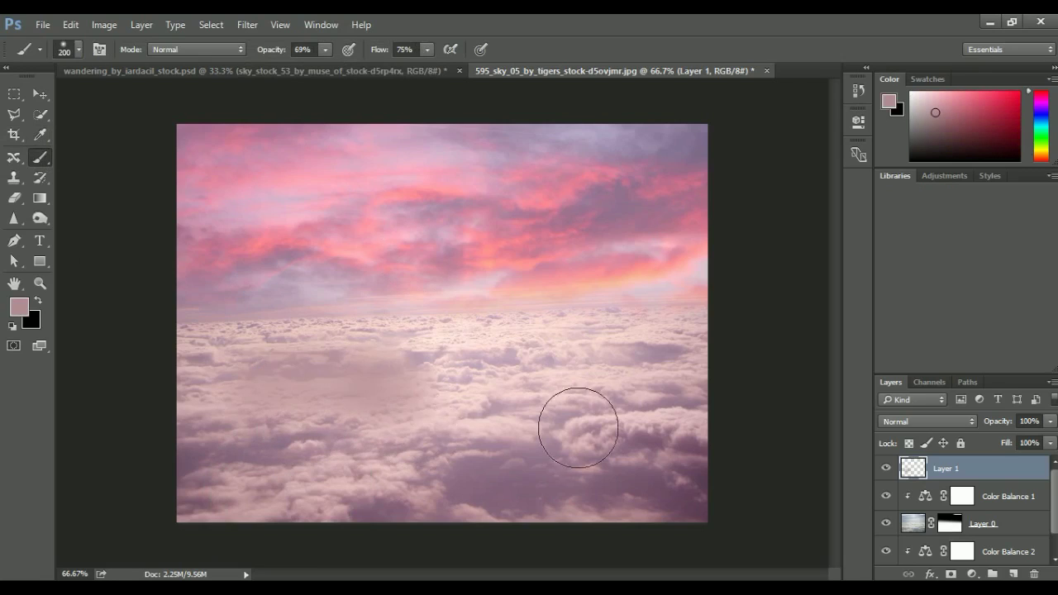
{"action": "mouse_move", "coordinate": [578, 427]}
{"action": "left_mouse_down"}
{"action": "mouse_move", "coordinate": [719, 401]}
{"action": "mouse_move", "coordinate": [458, 402]}
{"action": "mouse_move", "coordinate": [217, 432]}
{"action": "mouse_move", "coordinate": [367, 524]}
{"action": "mouse_move", "coordinate": [264, 538]}
{"action": "mouse_move", "coordinate": [777, 396]}
{"action": "mouse_move", "coordinate": [262, 397]}
{"action": "mouse_move", "coordinate": [543, 491]}
{"action": "left_mouse_up"}
Step: Keep the haze layer at Normal blending after trying Soft Light, and lower its opacity to 28%
{"action": "left_click", "coordinate": [1050, 421]}
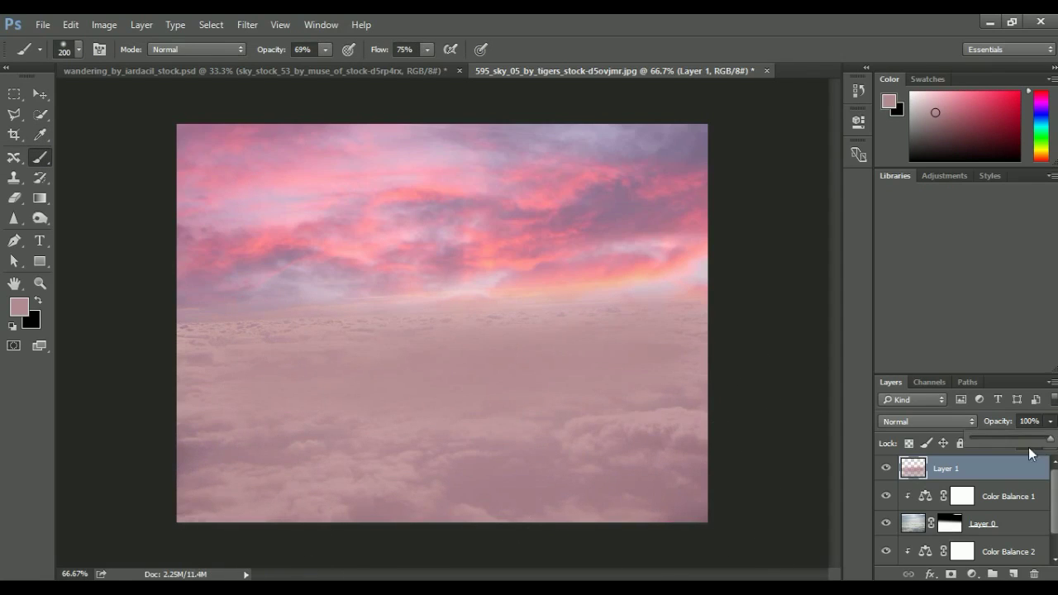
{"action": "left_click", "coordinate": [926, 422]}
{"action": "left_click", "coordinate": [909, 273]}
{"action": "left_click", "coordinate": [951, 422]}
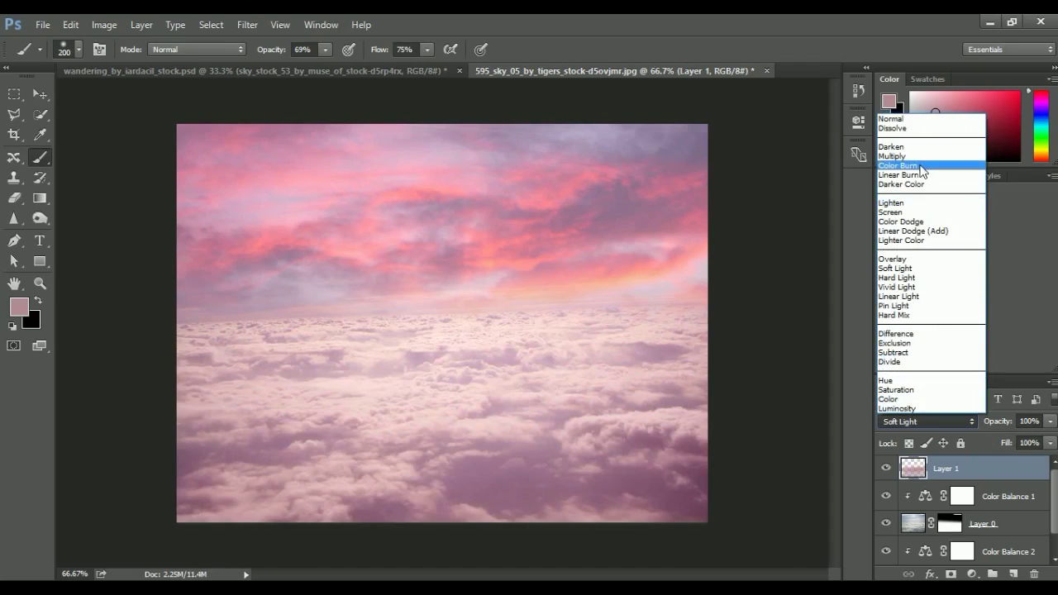
{"action": "left_click", "coordinate": [909, 106]}
{"action": "left_click", "coordinate": [1050, 422]}
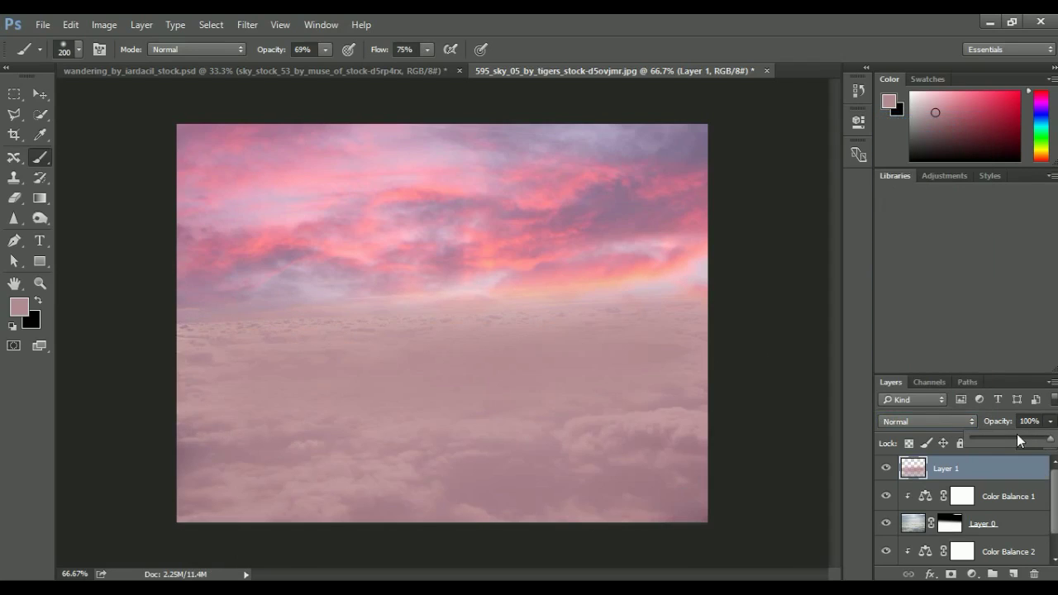
{"action": "mouse_move", "coordinate": [1048, 439]}
{"action": "left_mouse_down"}
{"action": "mouse_move", "coordinate": [998, 448]}
{"action": "mouse_move", "coordinate": [1007, 439]}
{"action": "left_mouse_up"}
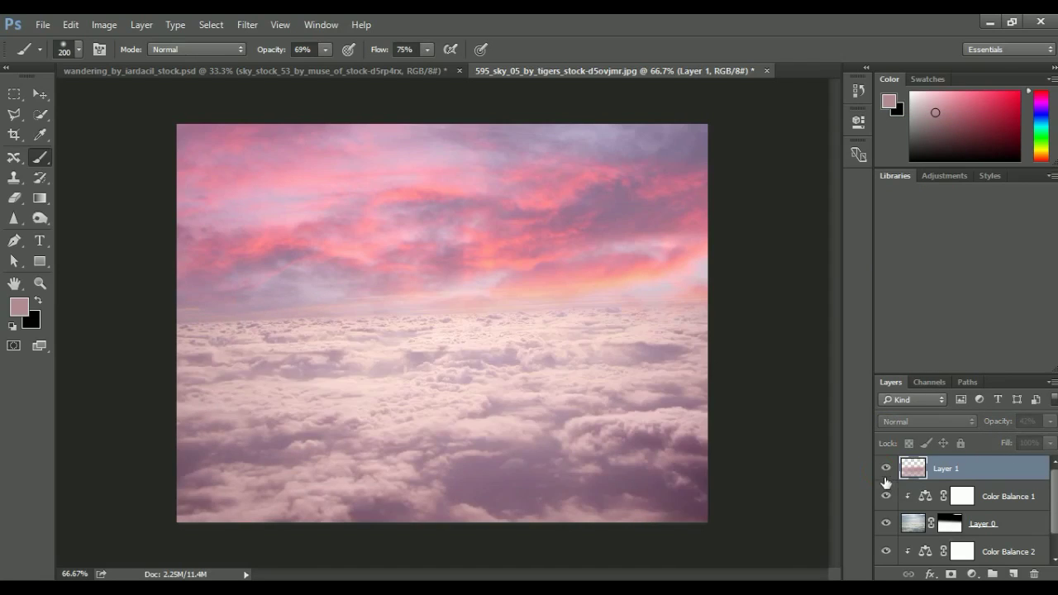
{"action": "left_click", "coordinate": [1050, 421]}
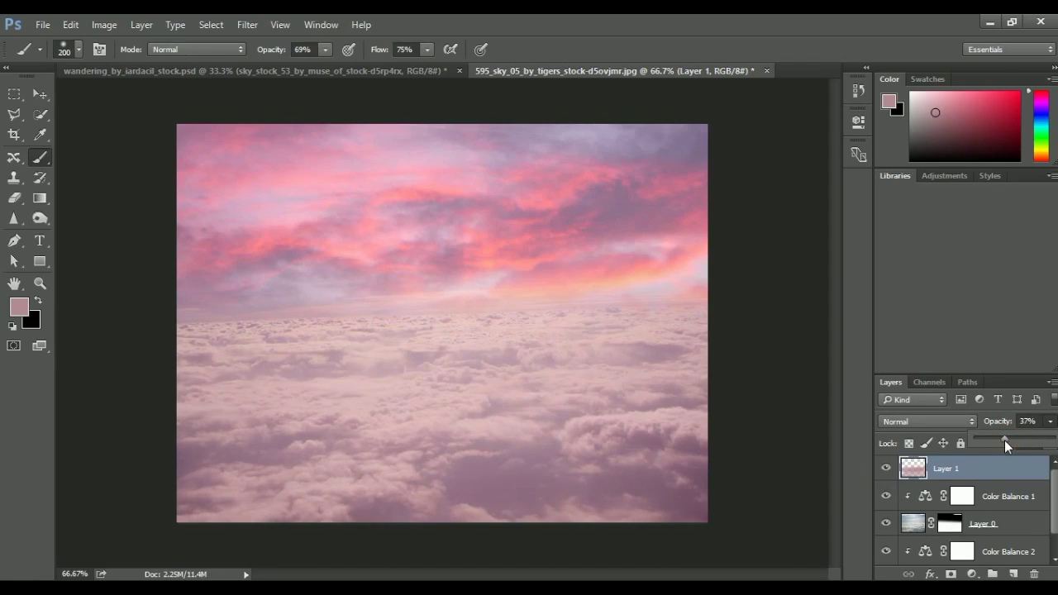
{"action": "left_click_drag", "start_coordinate": [1004, 445], "coordinate": [998, 440]}
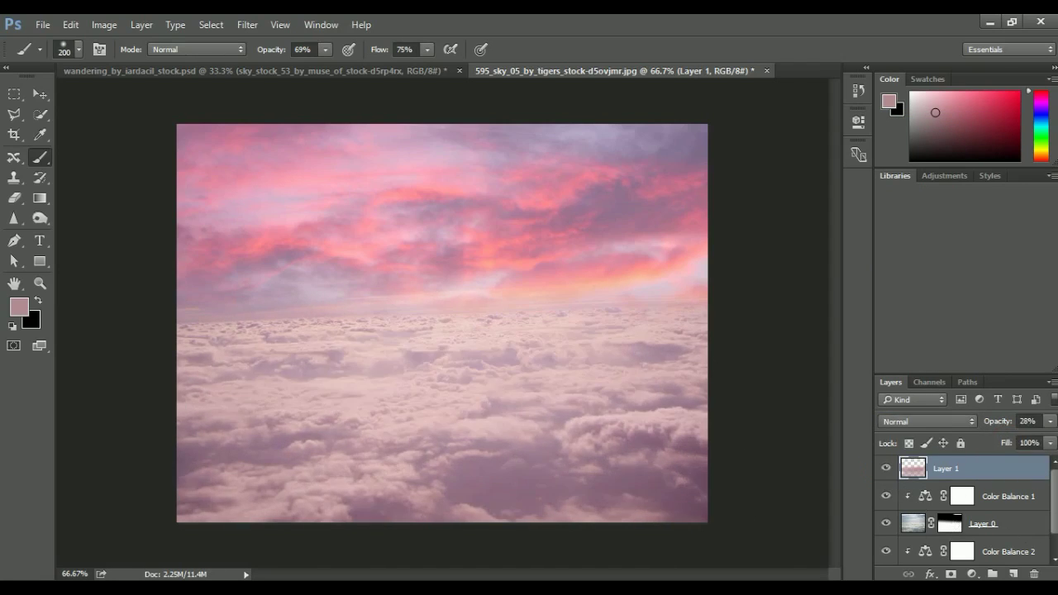
{"action": "key", "text": "v"}
{"action": "key", "text": "ctrl+0"}
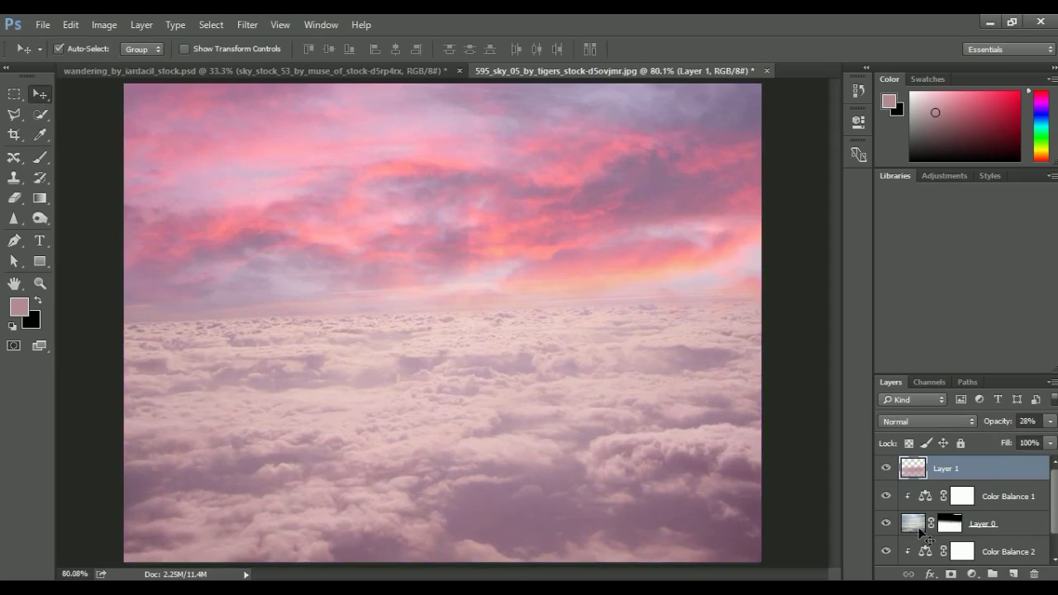
Step: Paint on Layer 0's mask to soften the sky's hard horizon edge, then shift the haze layer
{"action": "left_click", "coordinate": [959, 531]}
{"action": "key", "text": "b"}
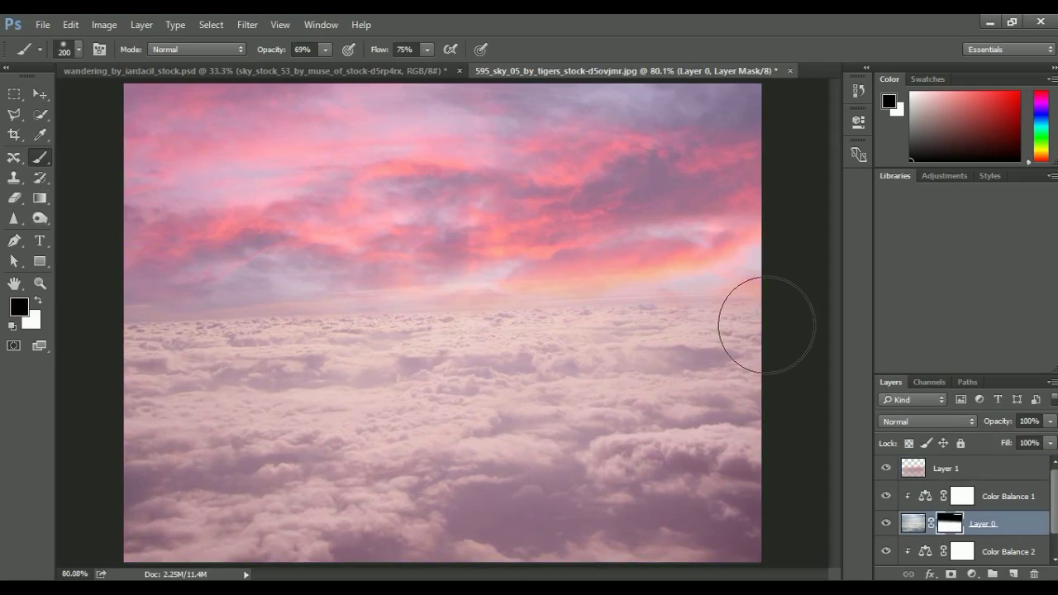
{"action": "mouse_move", "coordinate": [576, 325]}
{"action": "left_mouse_down"}
{"action": "mouse_move", "coordinate": [295, 326]}
{"action": "mouse_move", "coordinate": [514, 335]}
{"action": "left_mouse_up"}
{"action": "key", "text": "v"}
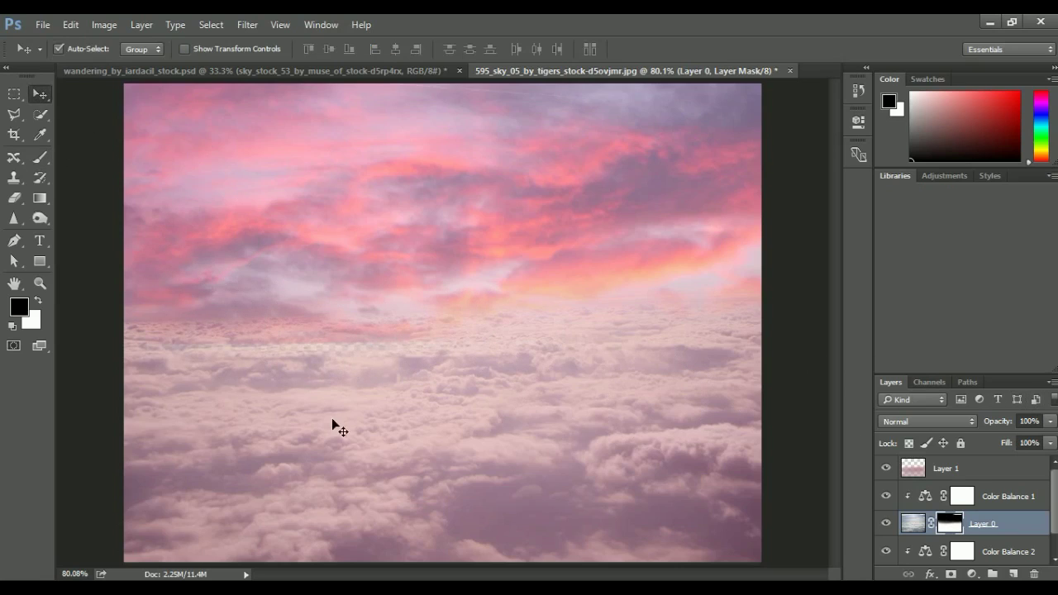
{"action": "left_click_drag", "start_coordinate": [331, 417], "coordinate": [358, 451]}
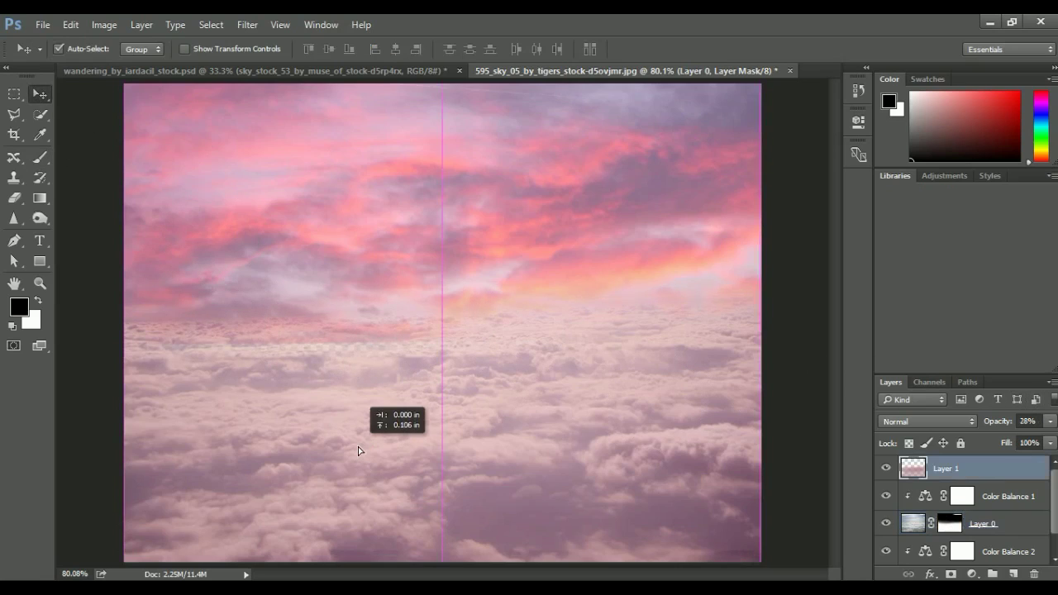
Step: Scale Layer 1 and Layer 0 together to about 103% width and 109% height, covering the canvas bottom
{"action": "left_click", "coordinate": [988, 523], "text": "shift"}
{"action": "key", "text": "shift+Up"}
{"action": "key", "text": "ctrl+t"}
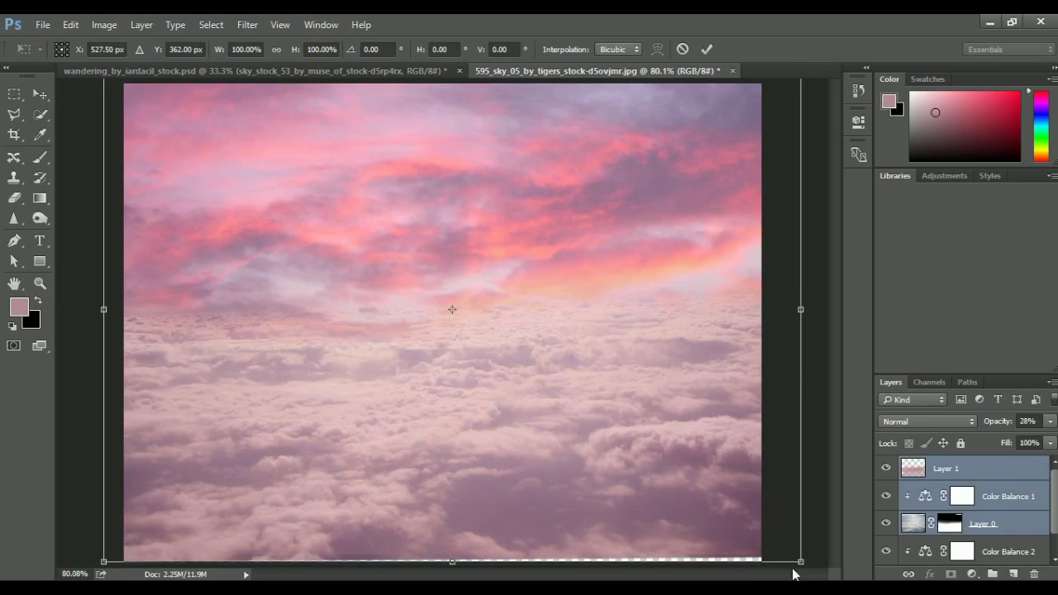
{"action": "left_click_drag", "start_coordinate": [805, 562], "coordinate": [823, 562]}
{"action": "left_click_drag", "start_coordinate": [464, 562], "coordinate": [463, 572]}
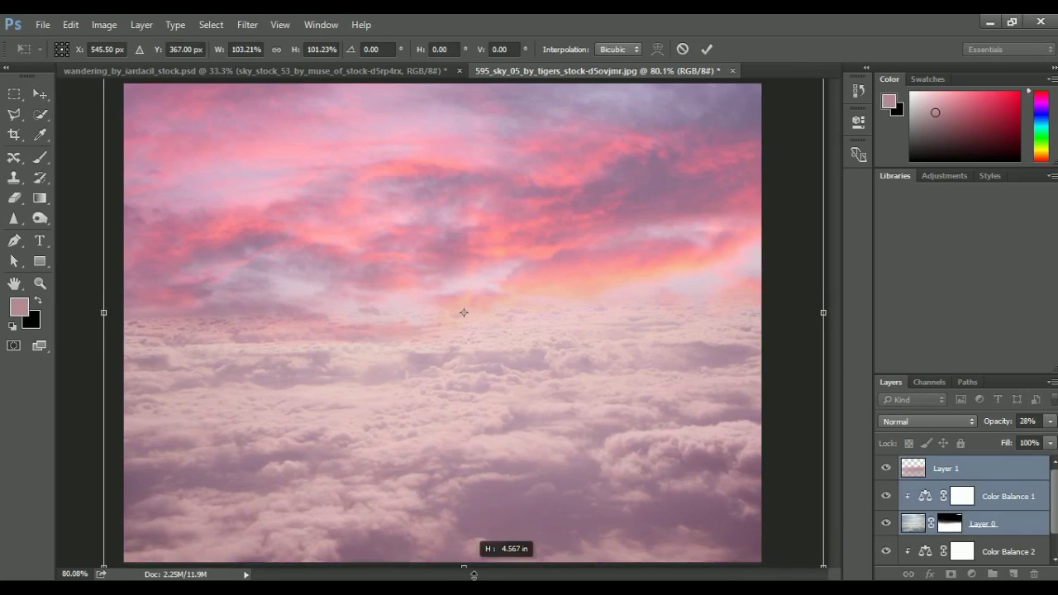
{"action": "left_click_drag", "start_coordinate": [463, 519], "coordinate": [463, 503]}
{"action": "left_click_drag", "start_coordinate": [466, 561], "coordinate": [464, 575]}
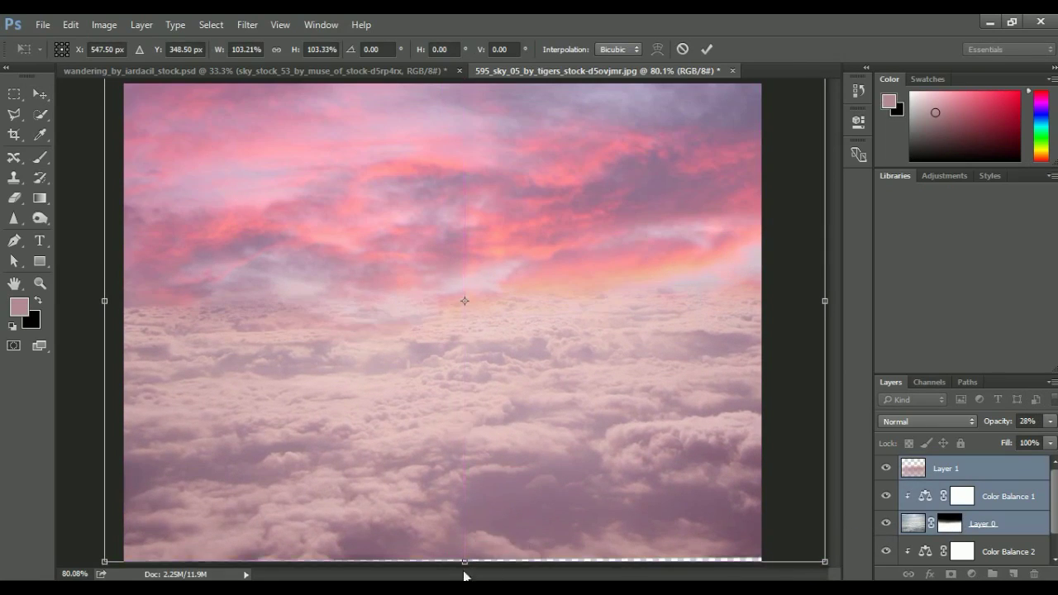
{"action": "left_click_drag", "start_coordinate": [477, 512], "coordinate": [477, 489]}
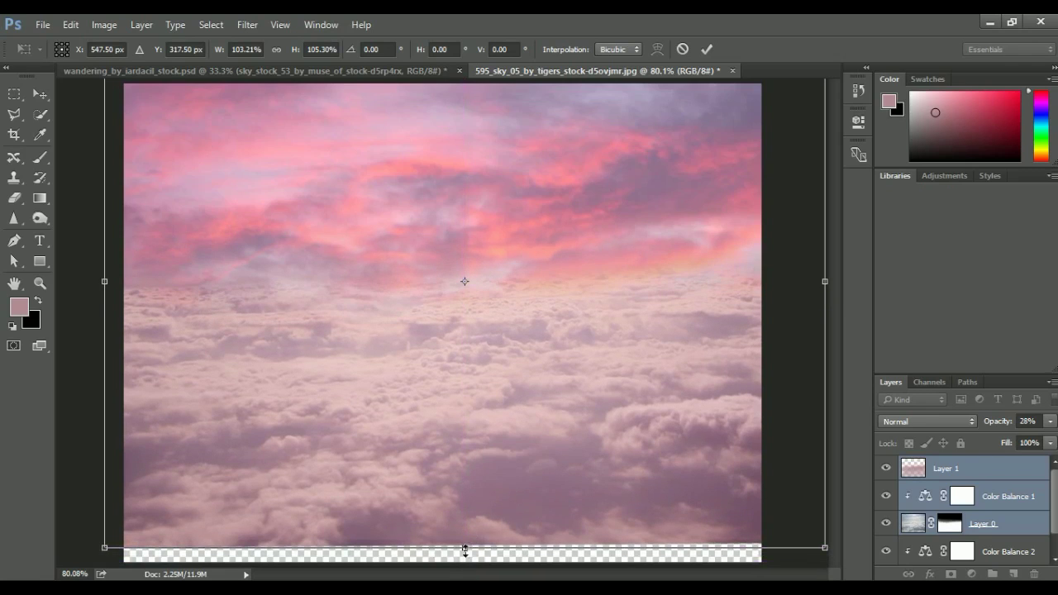
{"action": "left_click_drag", "start_coordinate": [465, 552], "coordinate": [467, 572]}
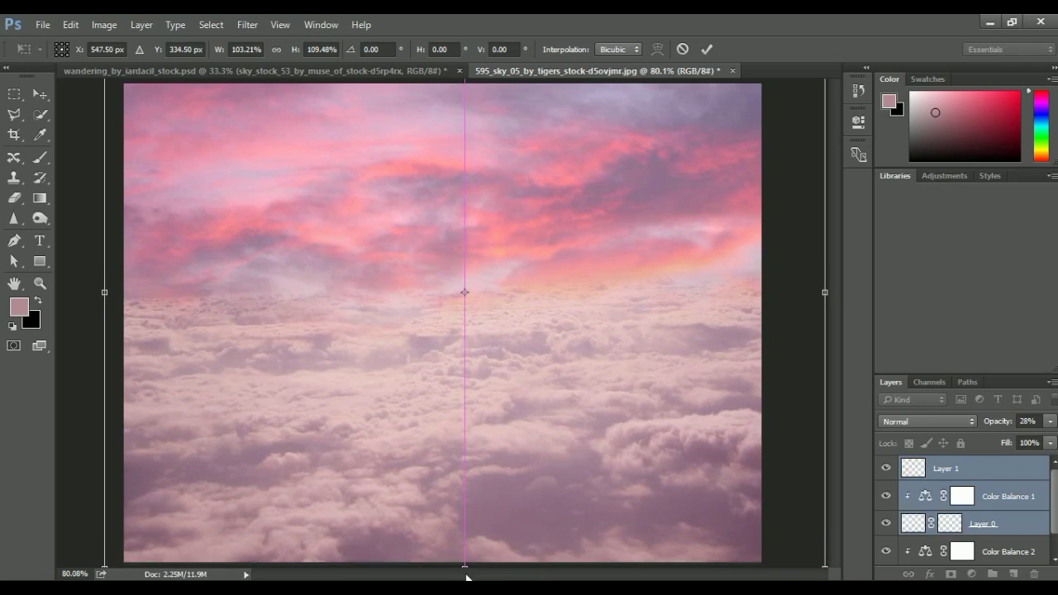
{"action": "key", "text": "Return"}
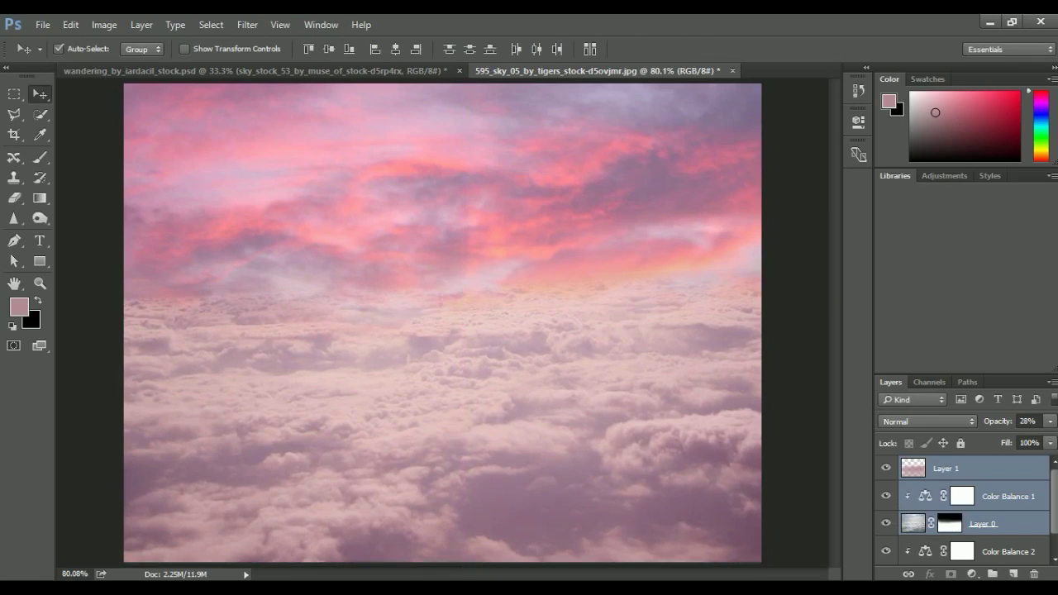
Step: Show the haze layer again, then bring the fence layer from wandering_by_iardacil_stock.psd into the cloud document
{"action": "scroll", "coordinate": [959, 513], "scroll_direction": "down", "scroll_amount": 1}
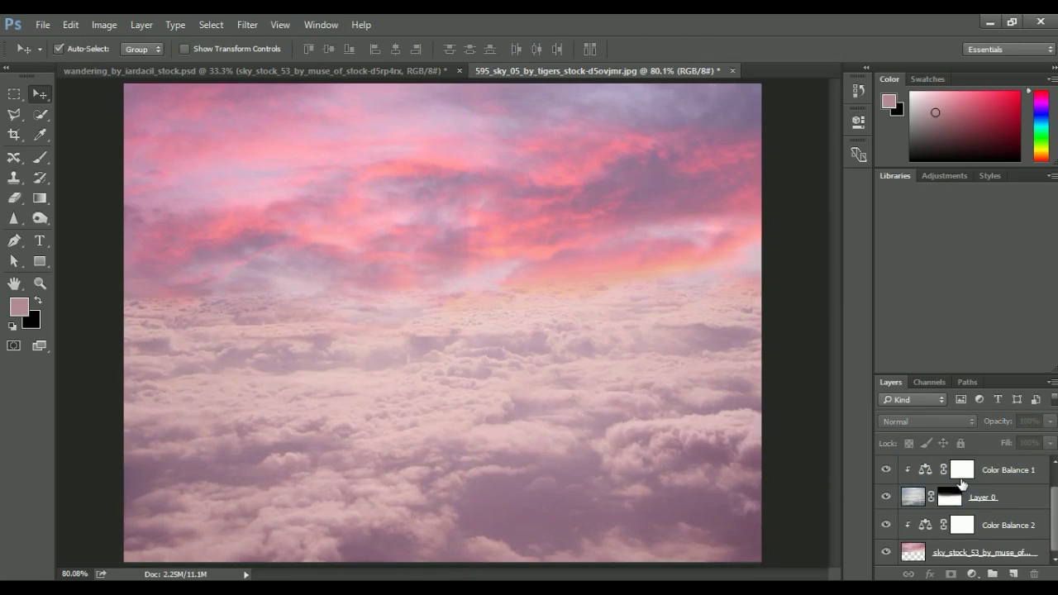
{"action": "scroll", "coordinate": [959, 496], "scroll_direction": "up", "scroll_amount": 1}
{"action": "left_click", "coordinate": [946, 467]}
{"action": "left_click", "coordinate": [891, 468]}
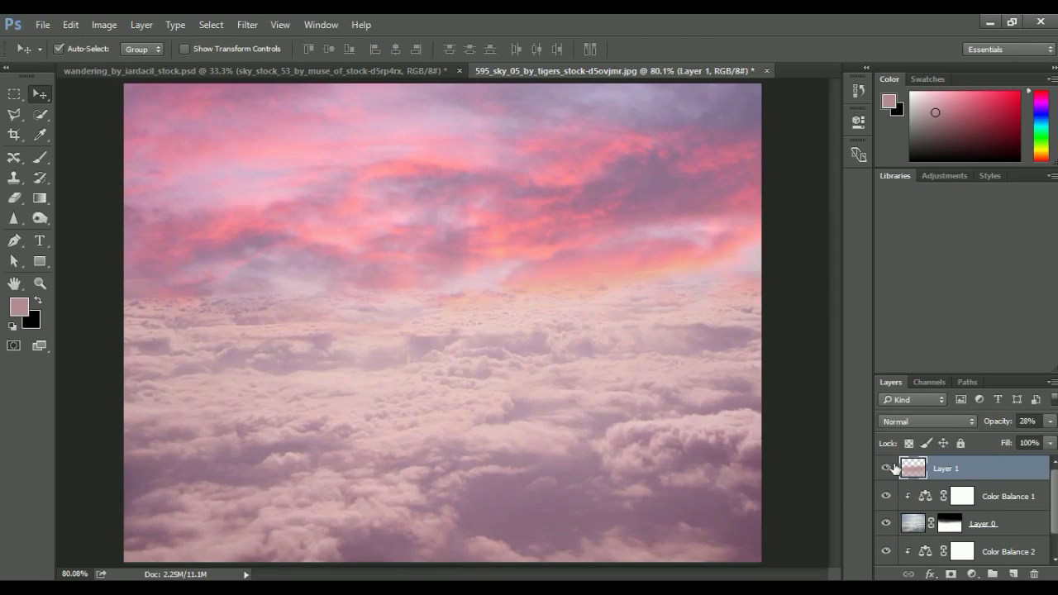
{"action": "left_click", "coordinate": [356, 71]}
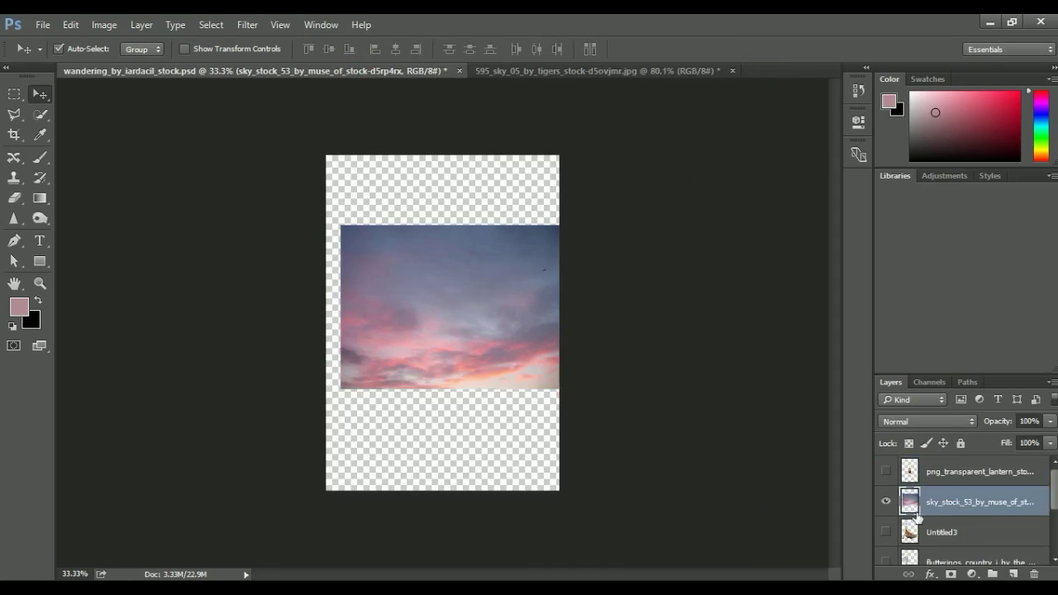
{"action": "scroll", "coordinate": [909, 517], "scroll_direction": "up", "scroll_amount": 1}
{"action": "scroll", "coordinate": [925, 529], "scroll_direction": "down", "scroll_amount": 1}
{"action": "scroll", "coordinate": [942, 541], "scroll_direction": "up", "scroll_amount": 1}
{"action": "scroll", "coordinate": [958, 545], "scroll_direction": "down", "scroll_amount": 2}
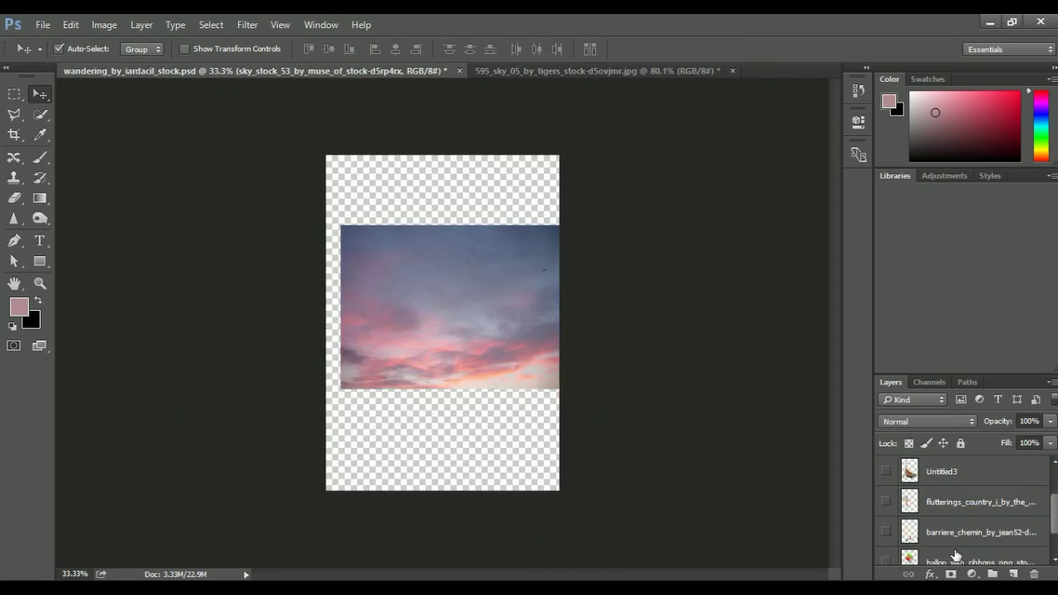
{"action": "left_click", "coordinate": [886, 532]}
{"action": "mouse_move", "coordinate": [455, 456]}
{"action": "left_mouse_down"}
{"action": "mouse_move", "coordinate": [569, 76]}
{"action": "mouse_move", "coordinate": [405, 472]}
{"action": "mouse_move", "coordinate": [341, 364]}
{"action": "left_mouse_up"}
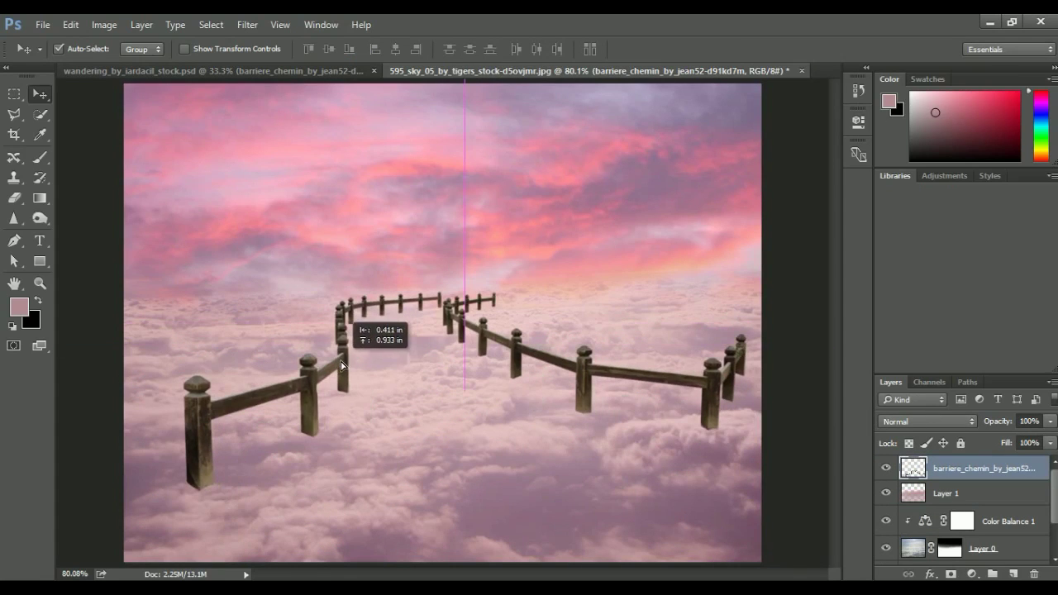
Step: Scale the fence to about 131%, taper it in perspective toward the horizon, and nudge it lower
{"action": "key", "text": "ctrl+t"}
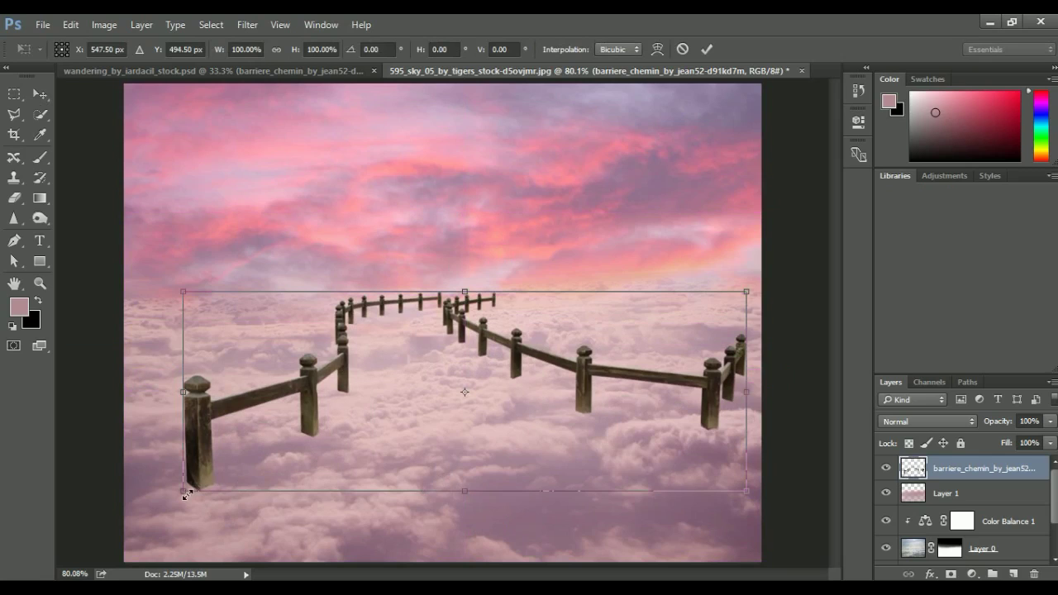
{"action": "left_click_drag", "start_coordinate": [185, 494], "coordinate": [94, 522]}
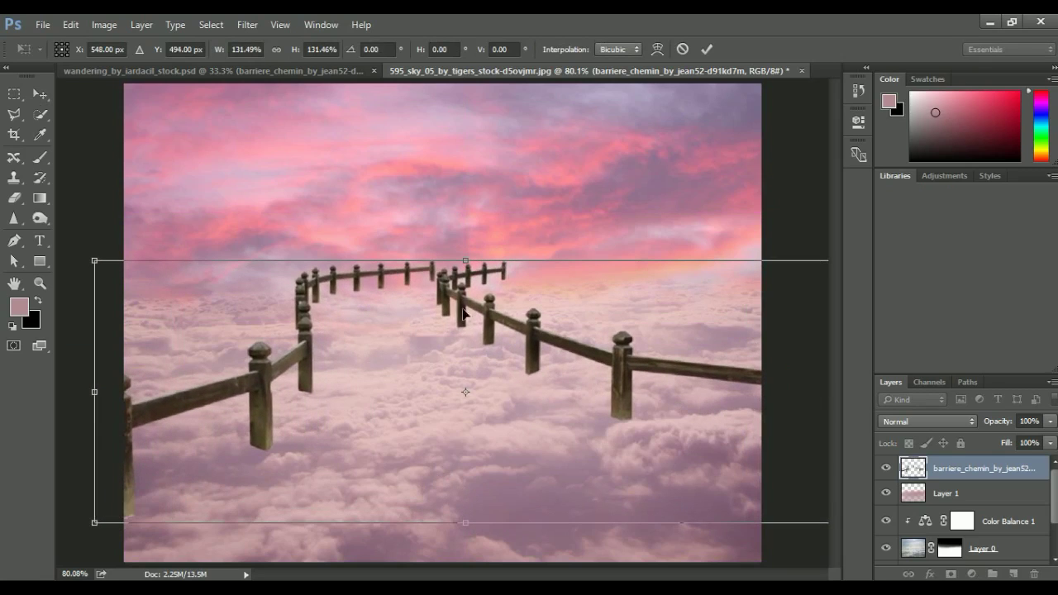
{"action": "left_click_drag", "start_coordinate": [463, 312], "coordinate": [454, 344]}
{"action": "right_click", "coordinate": [552, 331]}
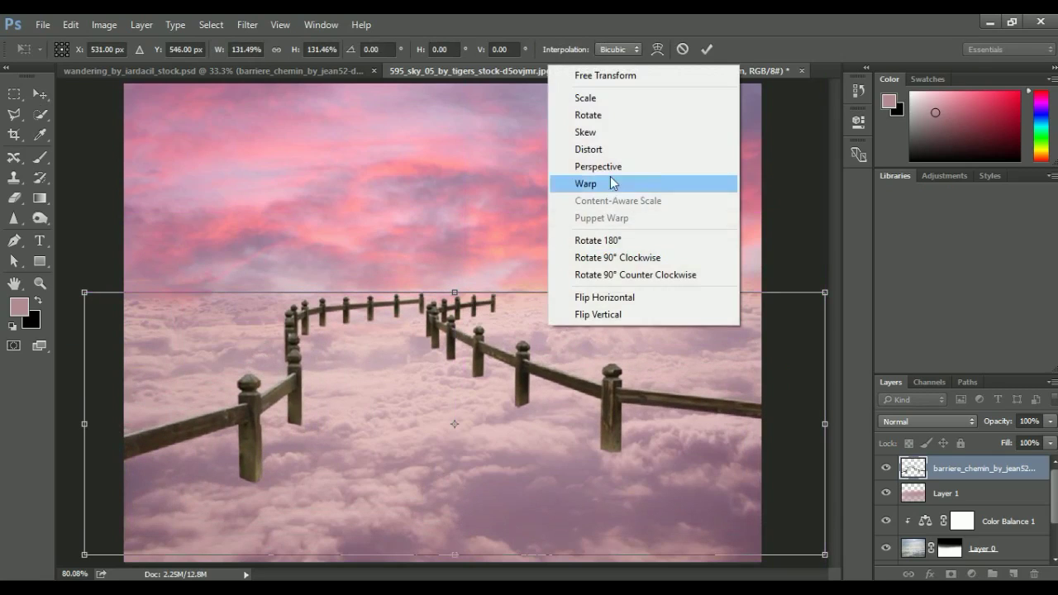
{"action": "left_click", "coordinate": [597, 166]}
{"action": "mouse_move", "coordinate": [825, 292]}
{"action": "left_mouse_down"}
{"action": "mouse_move", "coordinate": [762, 291]}
{"action": "mouse_move", "coordinate": [780, 292]}
{"action": "left_mouse_up"}
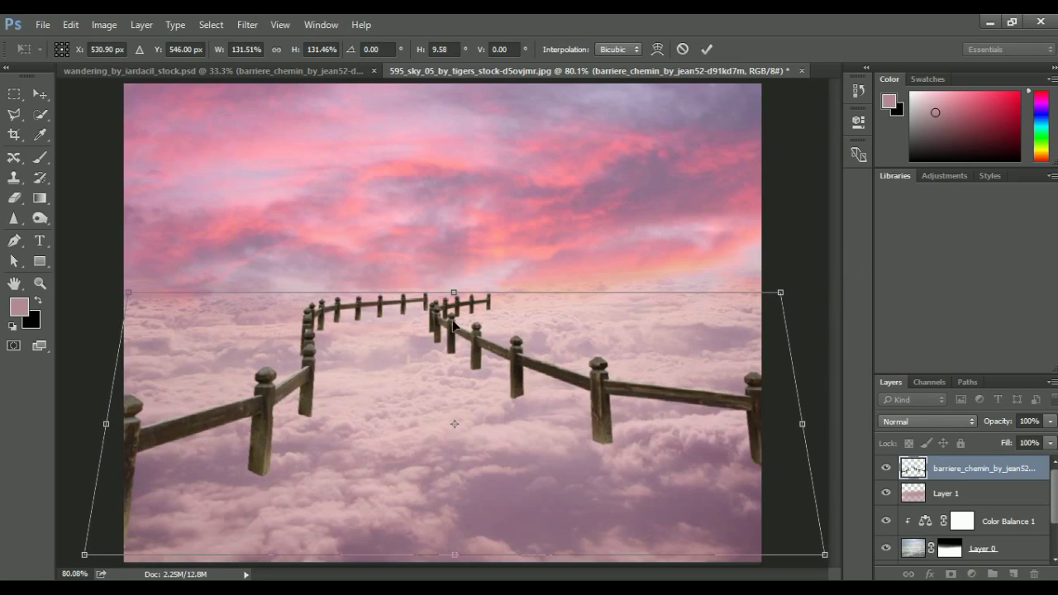
{"action": "left_click_drag", "start_coordinate": [454, 324], "coordinate": [455, 332]}
{"action": "key", "text": "Return"}
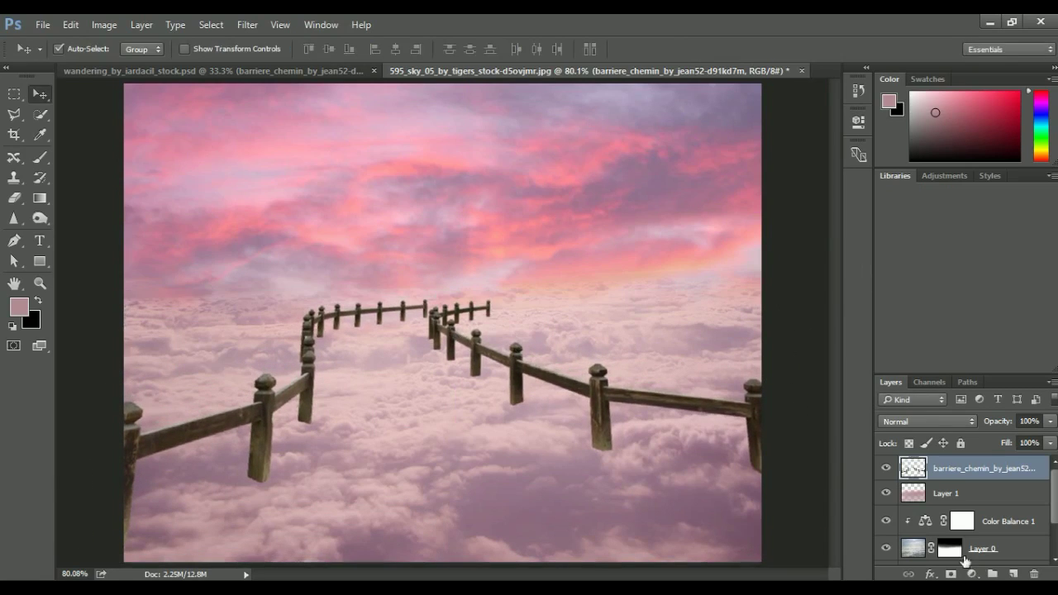
Step: Mask the fence layer and paint black at 100% opacity and flow over the post bottoms
{"action": "left_click", "coordinate": [951, 574]}
{"action": "key", "text": "b"}
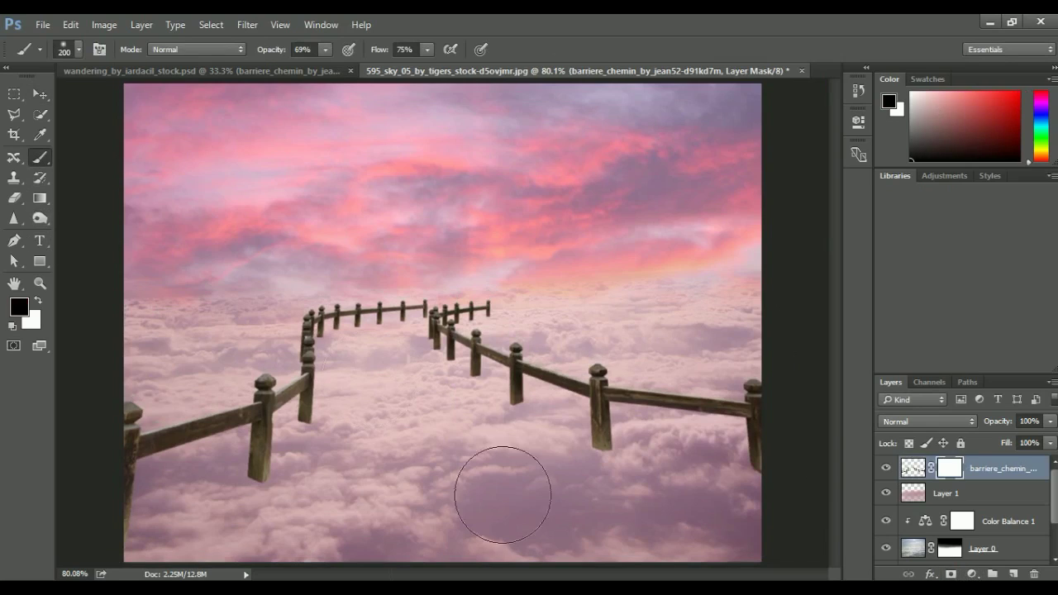
{"action": "mouse_move", "coordinate": [214, 558]}
{"action": "left_mouse_down"}
{"action": "mouse_move", "coordinate": [341, 549]}
{"action": "mouse_move", "coordinate": [436, 496]}
{"action": "left_mouse_up"}
{"action": "key", "text": "bracketleft"}
{"action": "key", "text": "bracketleft"}
{"action": "key", "text": "bracketleft"}
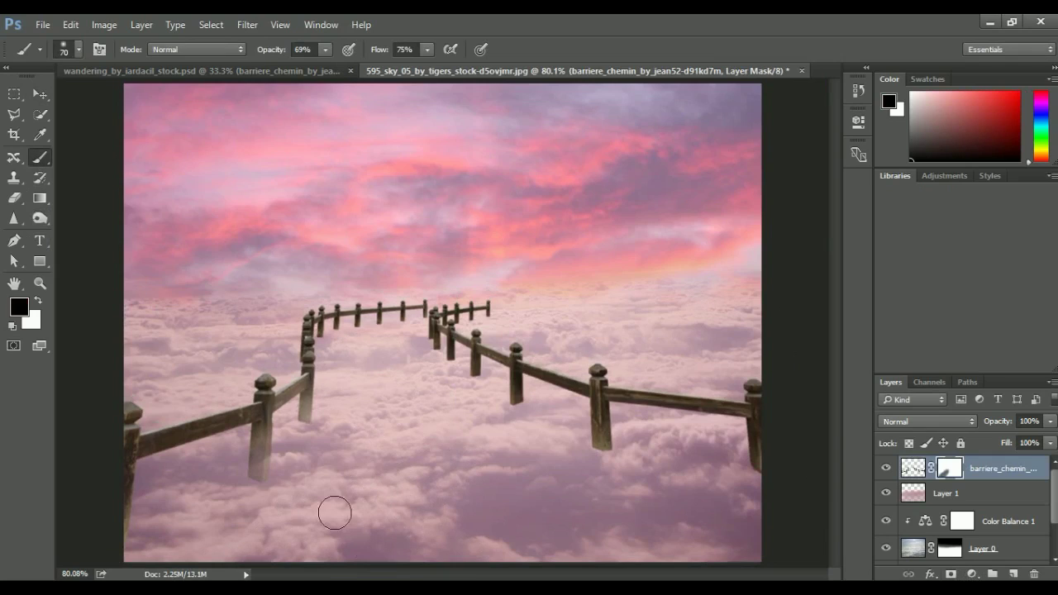
{"action": "key", "text": "ctrl+z"}
{"action": "left_click", "coordinate": [325, 49]}
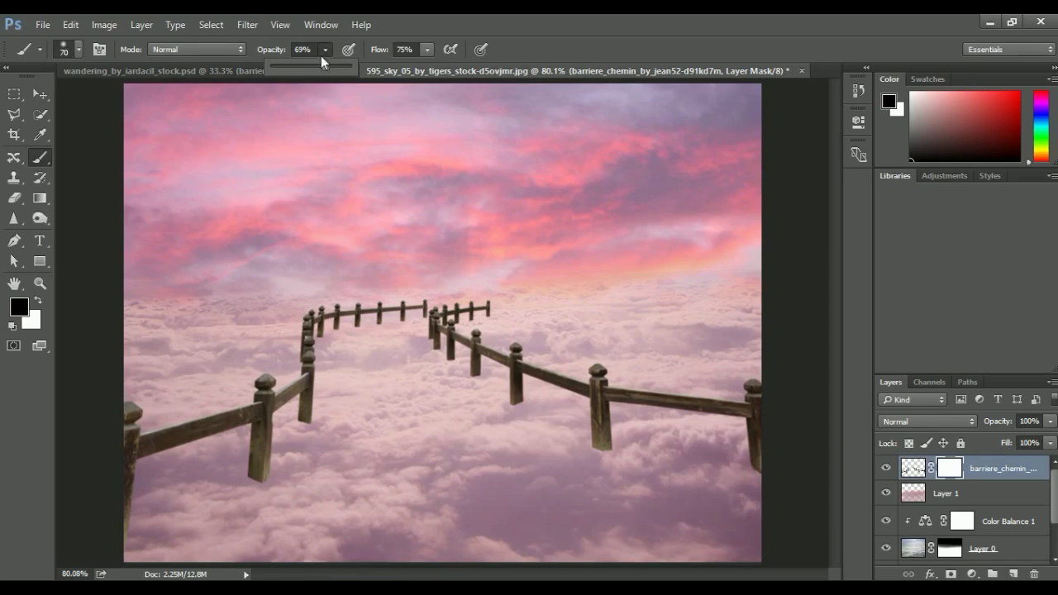
{"action": "left_click", "coordinate": [427, 50]}
{"action": "mouse_move", "coordinate": [259, 496]}
{"action": "left_mouse_down"}
{"action": "mouse_move", "coordinate": [339, 450]}
{"action": "mouse_move", "coordinate": [541, 439]}
{"action": "left_mouse_up"}
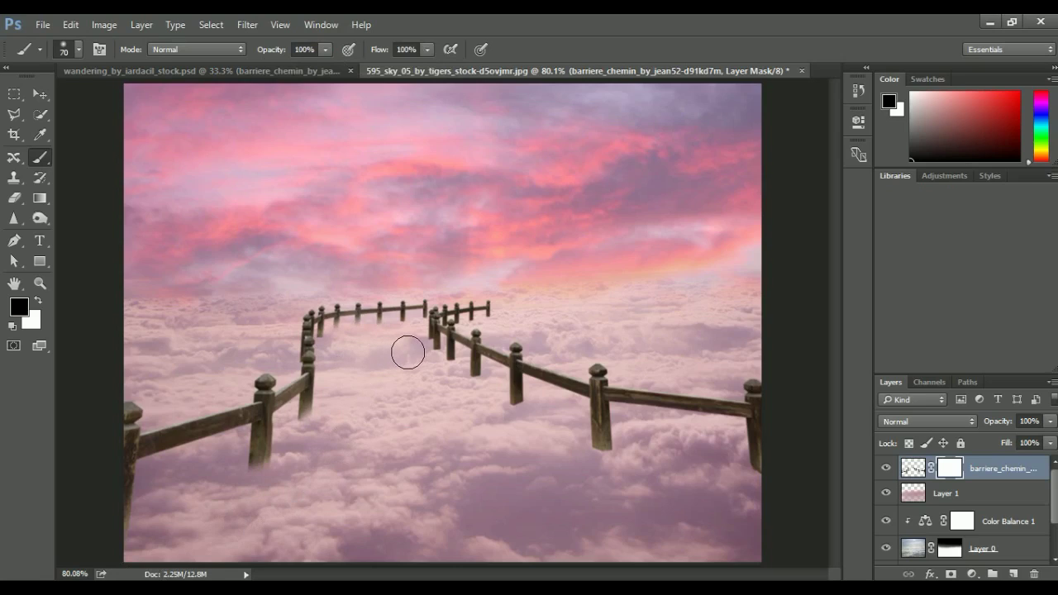
{"action": "mouse_move", "coordinate": [545, 431]}
{"action": "left_mouse_down"}
{"action": "mouse_move", "coordinate": [586, 479]}
{"action": "mouse_move", "coordinate": [802, 504]}
{"action": "mouse_move", "coordinate": [754, 463]}
{"action": "left_mouse_up"}
{"action": "key", "text": "bracketleft"}
{"action": "key", "text": "bracketleft"}
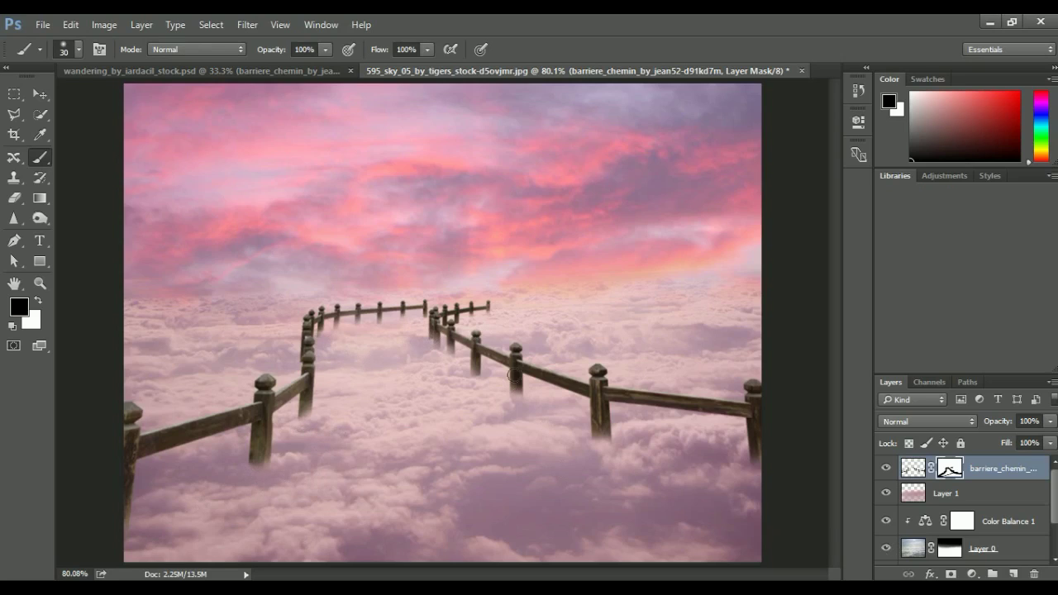
{"action": "left_click", "coordinate": [40, 94]}
Step: Add a Color Balance adjustment layer clipped to the fence with Ctrl+Alt+G
{"action": "left_click", "coordinate": [886, 467]}
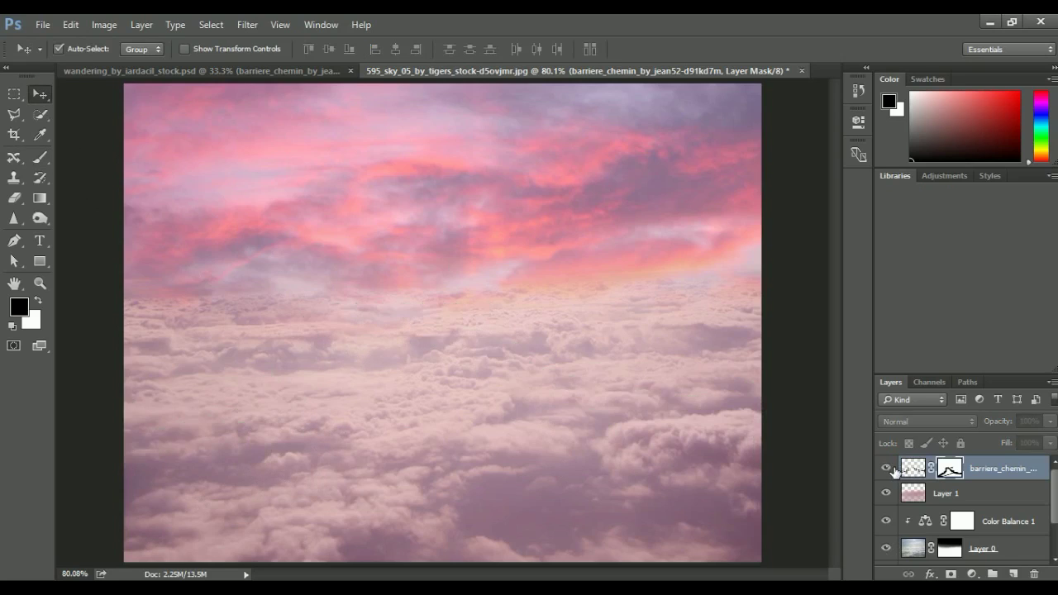
{"action": "left_click", "coordinate": [886, 467]}
{"action": "left_click", "coordinate": [972, 574]}
{"action": "left_click", "coordinate": [950, 405]}
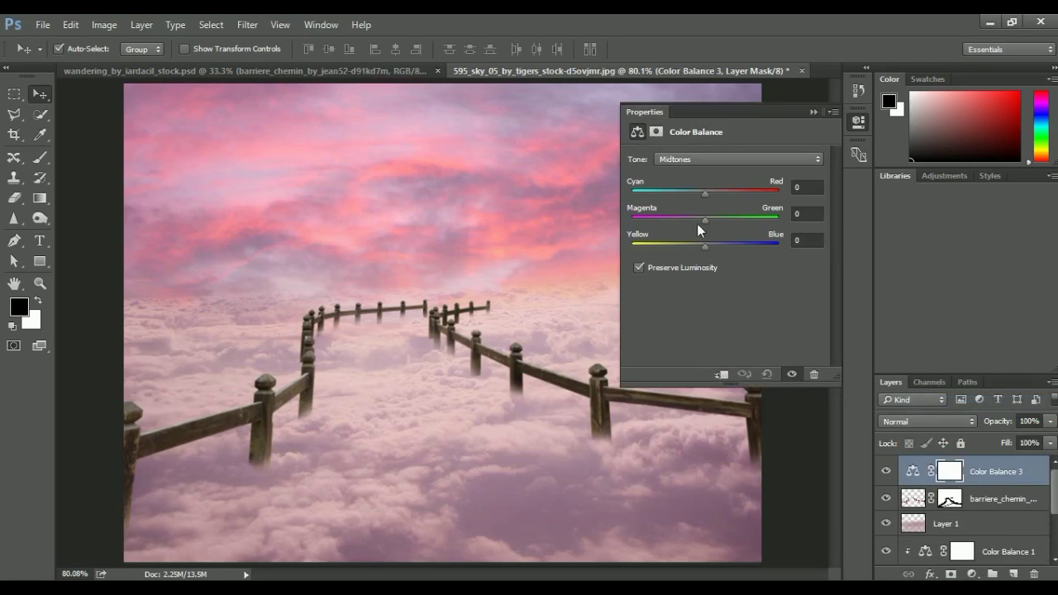
{"action": "key", "text": "ctrl+alt+g"}
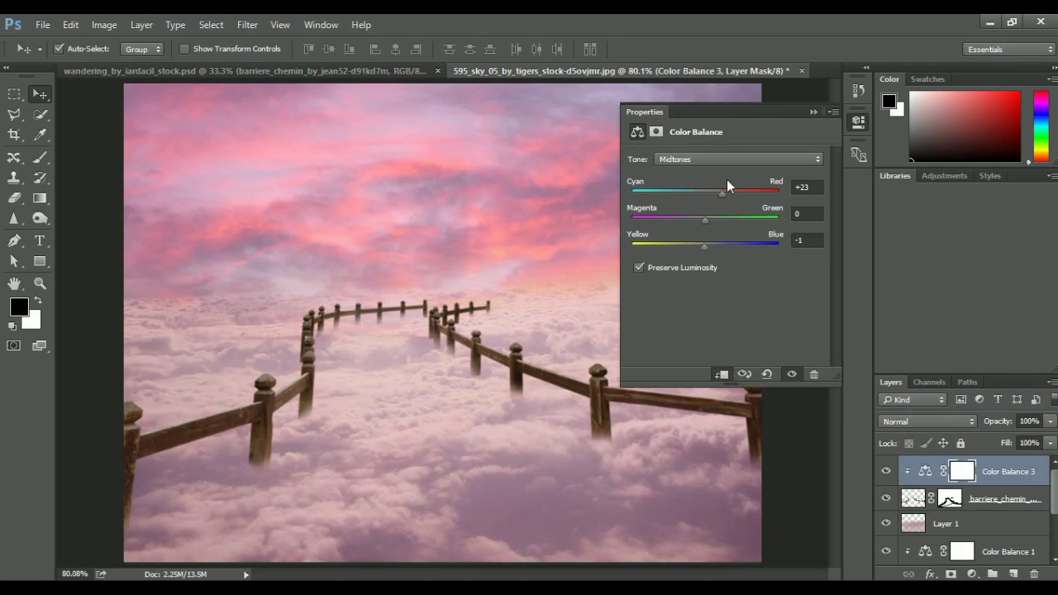
Step: Set the fence Color Balance to Midtones red +23 and Shadows +1/-8/-4
{"action": "left_click", "coordinate": [726, 158]}
{"action": "left_click", "coordinate": [703, 182]}
{"action": "left_click", "coordinate": [699, 220]}
{"action": "left_click", "coordinate": [708, 159]}
{"action": "left_click", "coordinate": [708, 171]}
{"action": "mouse_move", "coordinate": [705, 193]}
{"action": "left_mouse_down"}
{"action": "mouse_move", "coordinate": [716, 194]}
{"action": "mouse_move", "coordinate": [705, 194]}
{"action": "left_mouse_up"}
{"action": "left_click_drag", "start_coordinate": [707, 244], "coordinate": [698, 220]}
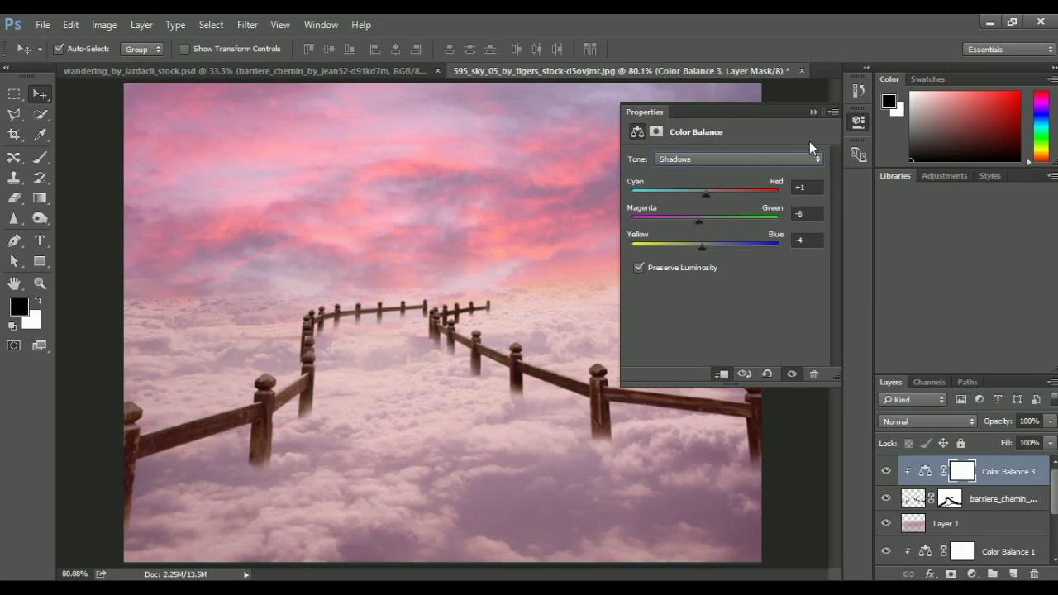
{"action": "left_click", "coordinate": [813, 112]}
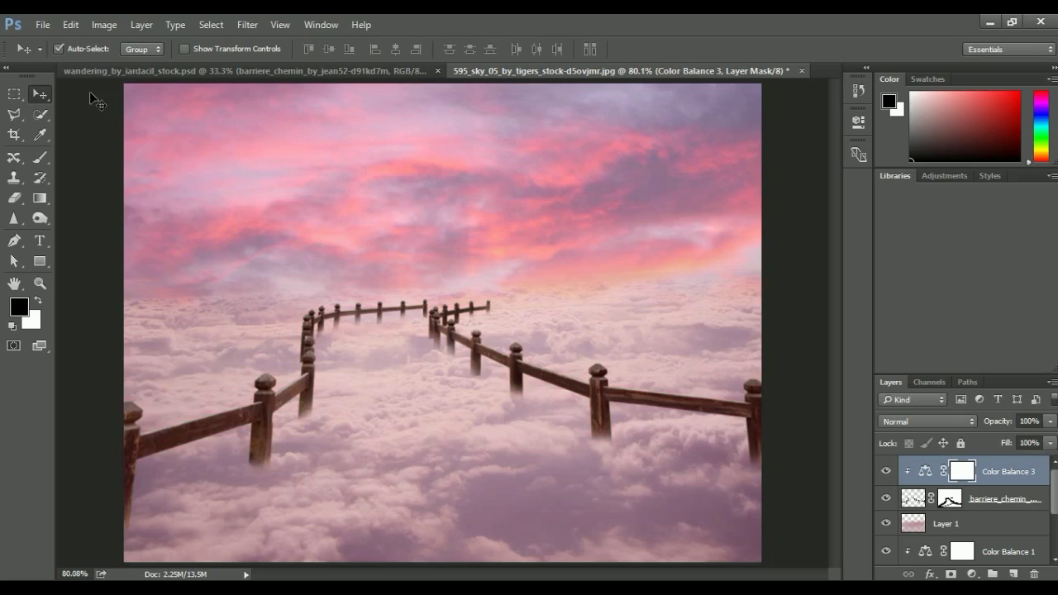
Step: Bring the boat layer into the sky document and place it on the clouds
{"action": "left_click", "coordinate": [248, 70]}
{"action": "left_click", "coordinate": [886, 491]}
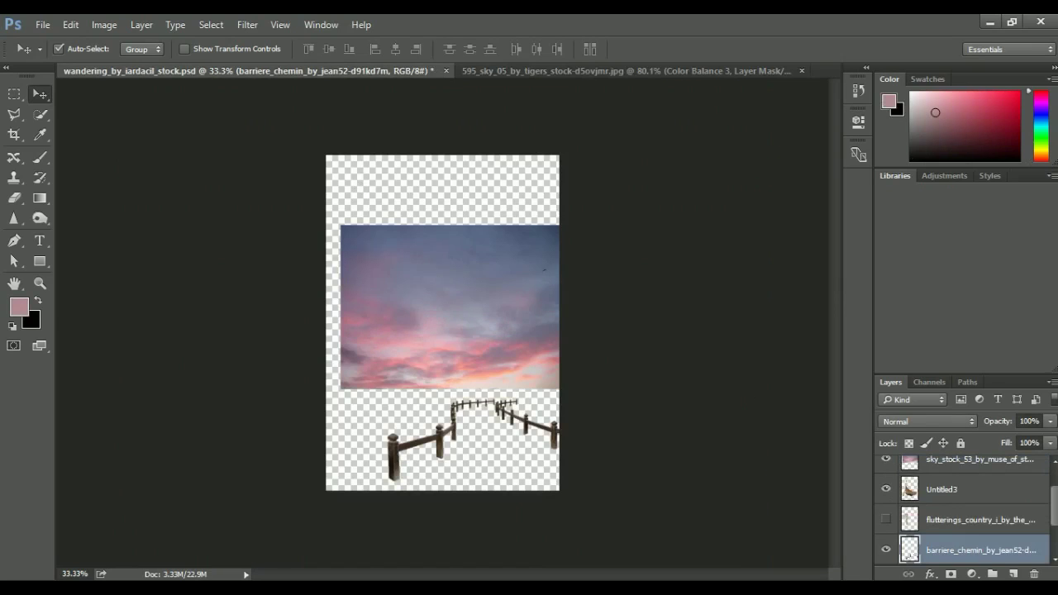
{"action": "mouse_move", "coordinate": [454, 355]}
{"action": "left_mouse_down"}
{"action": "mouse_move", "coordinate": [565, 159]}
{"action": "mouse_move", "coordinate": [552, 374]}
{"action": "mouse_move", "coordinate": [601, 519]}
{"action": "left_mouse_up"}
{"action": "key", "text": "ctrl+t"}
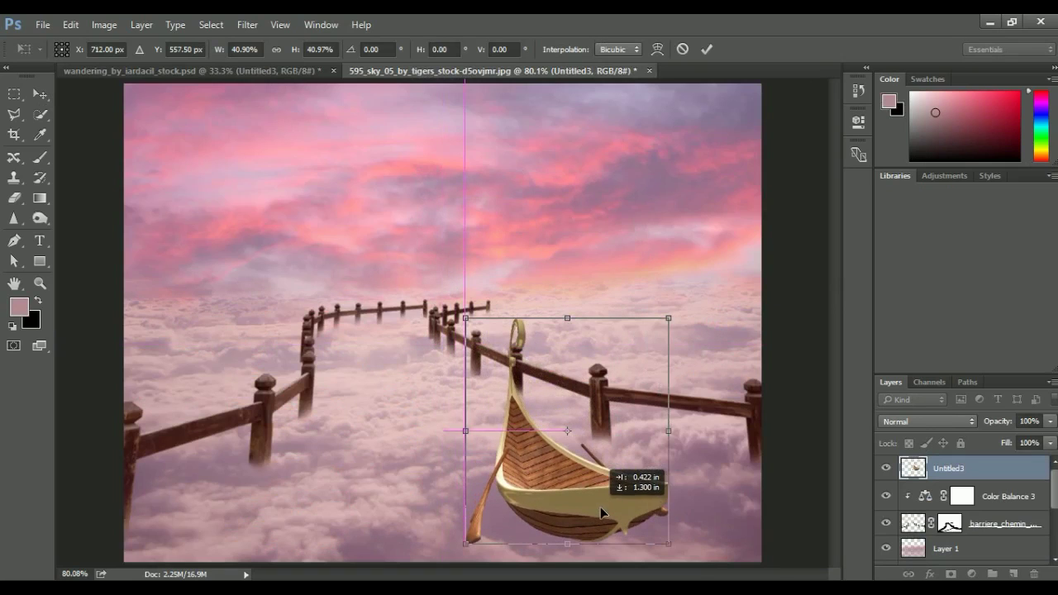
{"action": "key", "text": "Return"}
{"action": "left_click", "coordinate": [886, 467]}
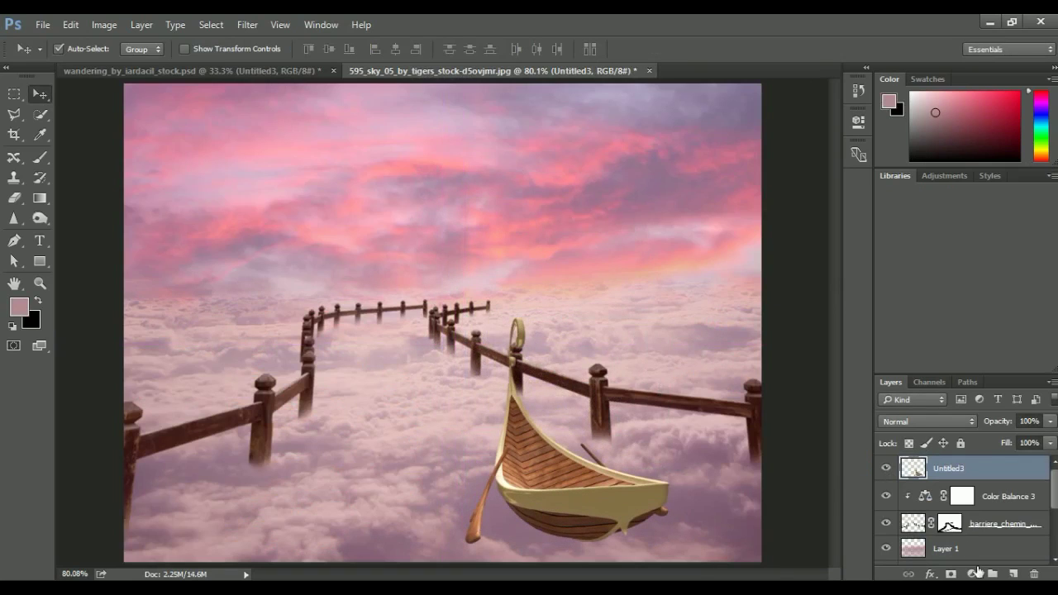
Step: Add a new layer clipped to the boat, filled 50% gray, in Overlay mode
{"action": "left_click", "coordinate": [972, 574]}
{"action": "key", "text": "Escape"}
{"action": "left_click", "coordinate": [1013, 574]}
{"action": "right_click", "coordinate": [899, 463]}
{"action": "left_click", "coordinate": [814, 364]}
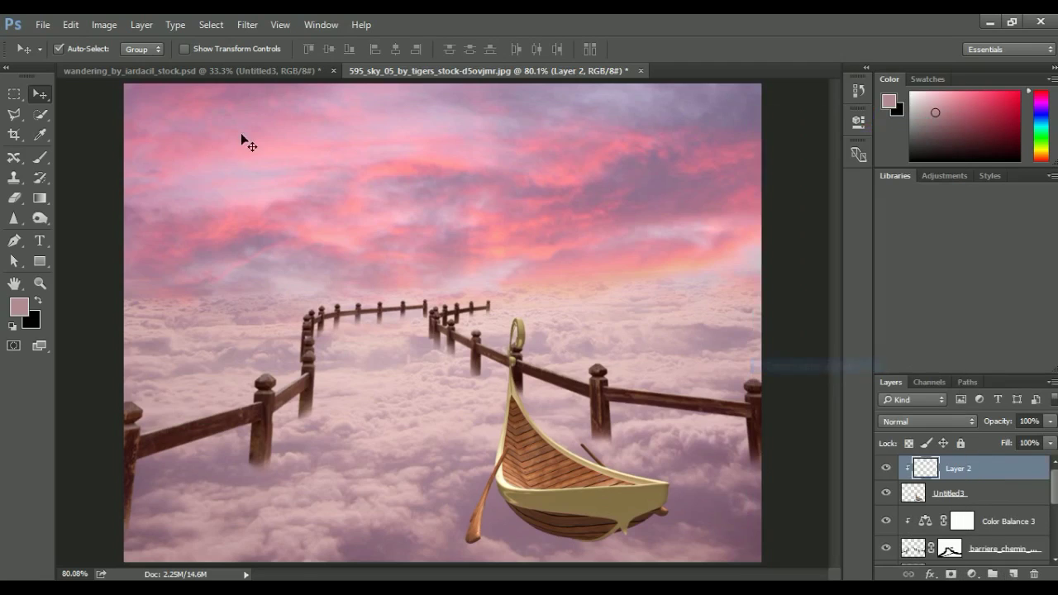
{"action": "left_click", "coordinate": [70, 24]}
{"action": "left_click", "coordinate": [132, 228]}
{"action": "left_click", "coordinate": [637, 170]}
{"action": "left_click", "coordinate": [926, 422]}
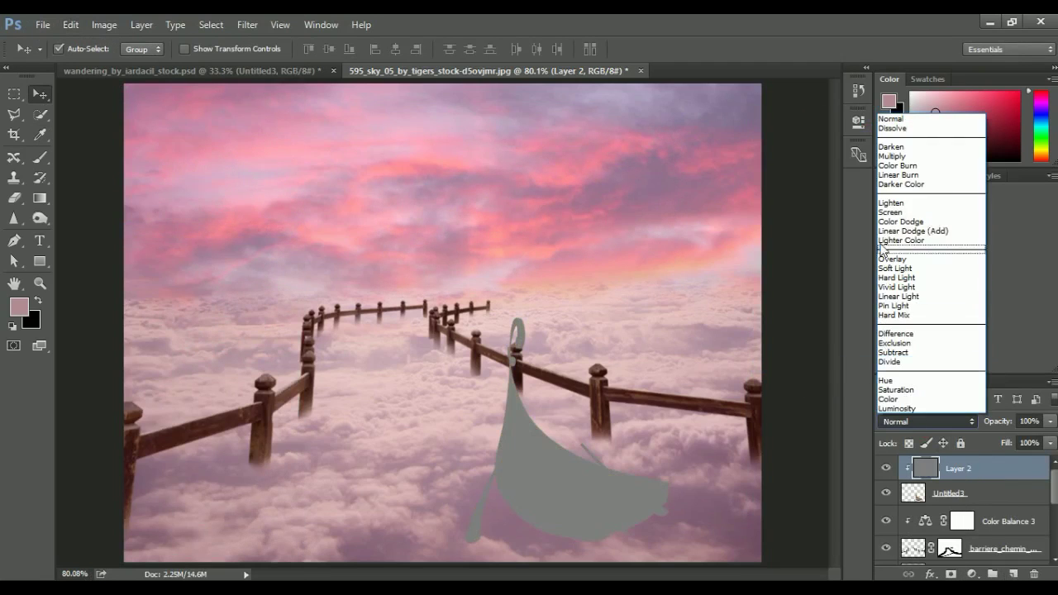
{"action": "left_click", "coordinate": [918, 421]}
{"action": "left_click", "coordinate": [909, 422]}
{"action": "left_click", "coordinate": [892, 258]}
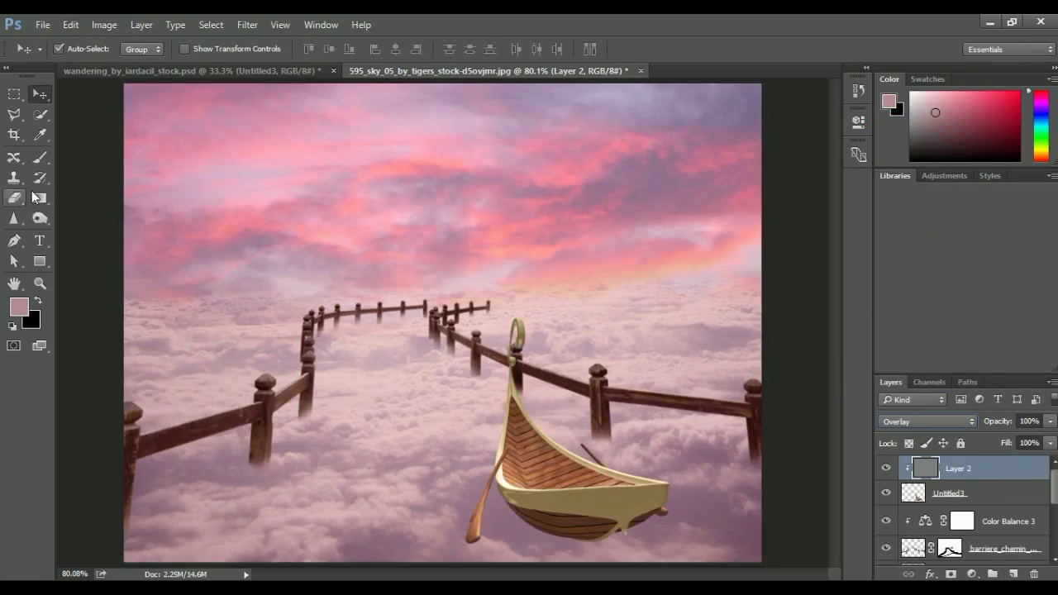
Step: Dodge the boat's interior planks on the gray Overlay layer with a 20 px brush
{"action": "left_click", "coordinate": [19, 306]}
{"action": "left_click", "coordinate": [687, 137]}
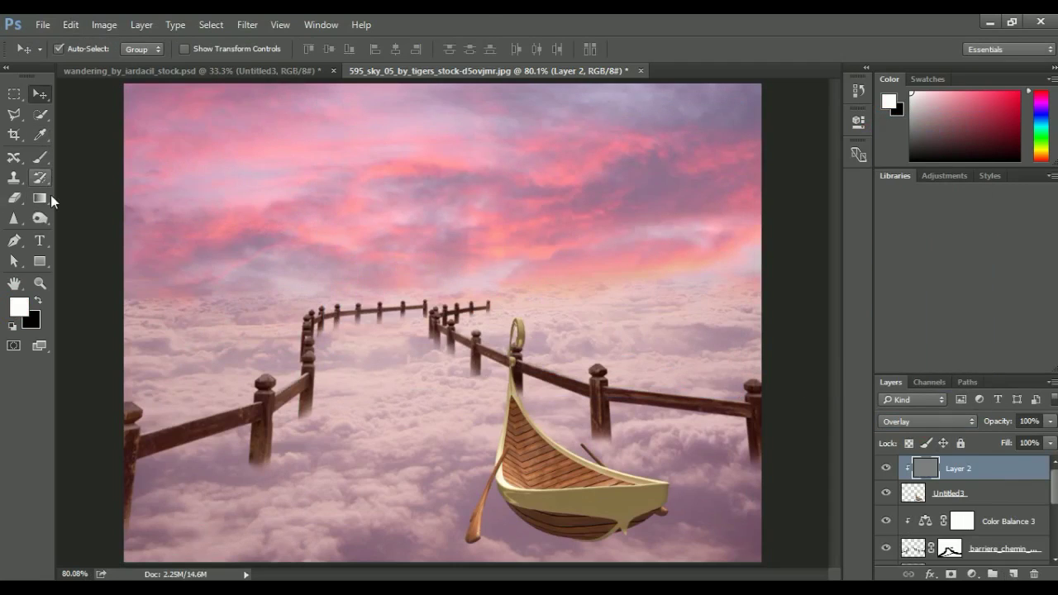
{"action": "left_click", "coordinate": [39, 218]}
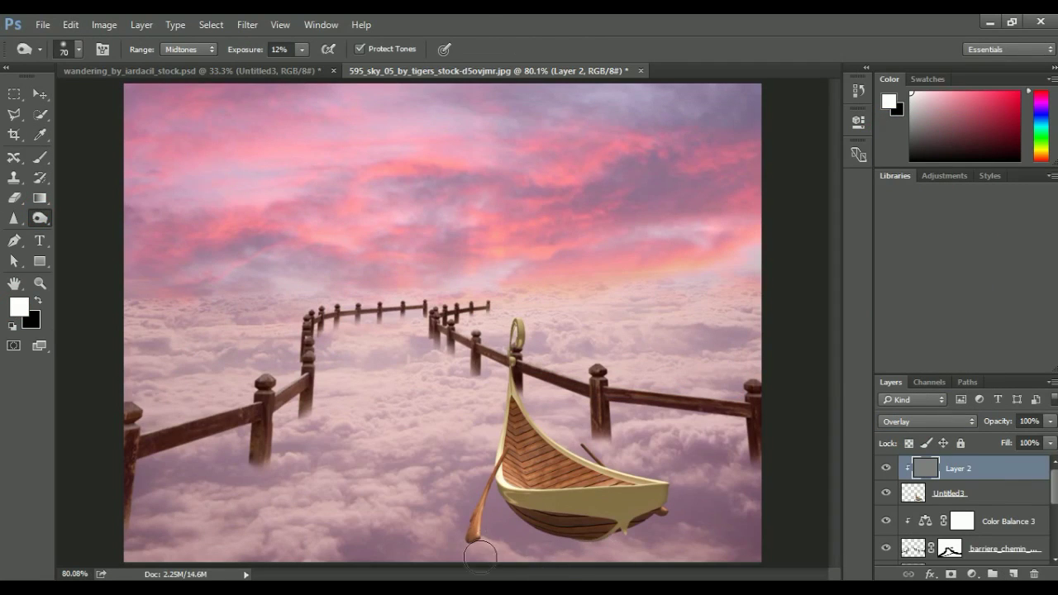
{"action": "left_click_drag", "start_coordinate": [512, 493], "coordinate": [595, 503]}
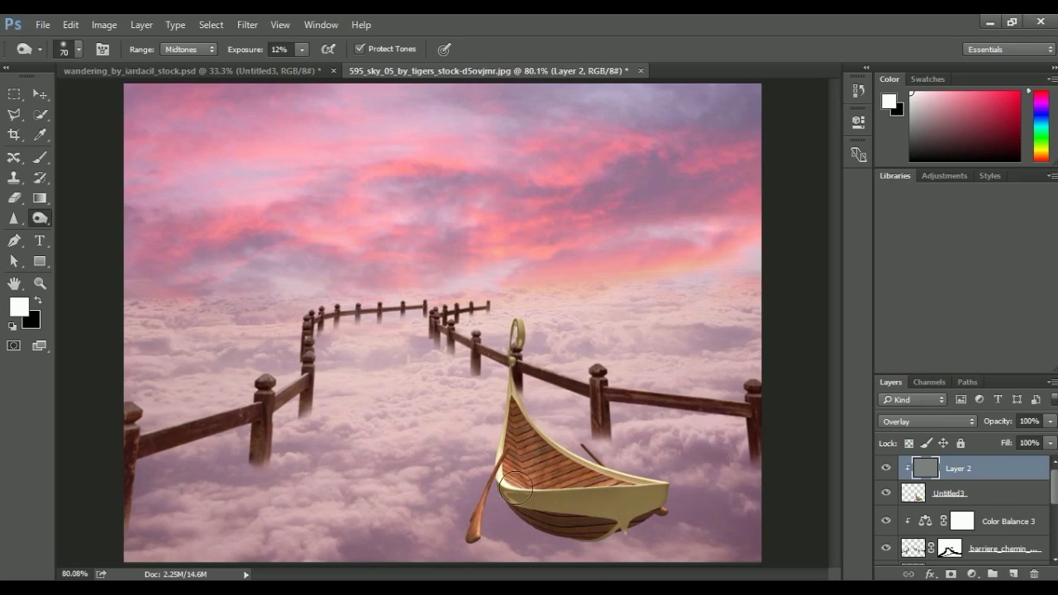
{"action": "mouse_move", "coordinate": [515, 488]}
{"action": "left_mouse_down"}
{"action": "mouse_move", "coordinate": [527, 404]}
{"action": "mouse_move", "coordinate": [614, 493]}
{"action": "mouse_move", "coordinate": [560, 536]}
{"action": "mouse_move", "coordinate": [677, 549]}
{"action": "mouse_move", "coordinate": [637, 503]}
{"action": "mouse_move", "coordinate": [680, 515]}
{"action": "mouse_move", "coordinate": [542, 464]}
{"action": "mouse_move", "coordinate": [559, 439]}
{"action": "left_mouse_up"}
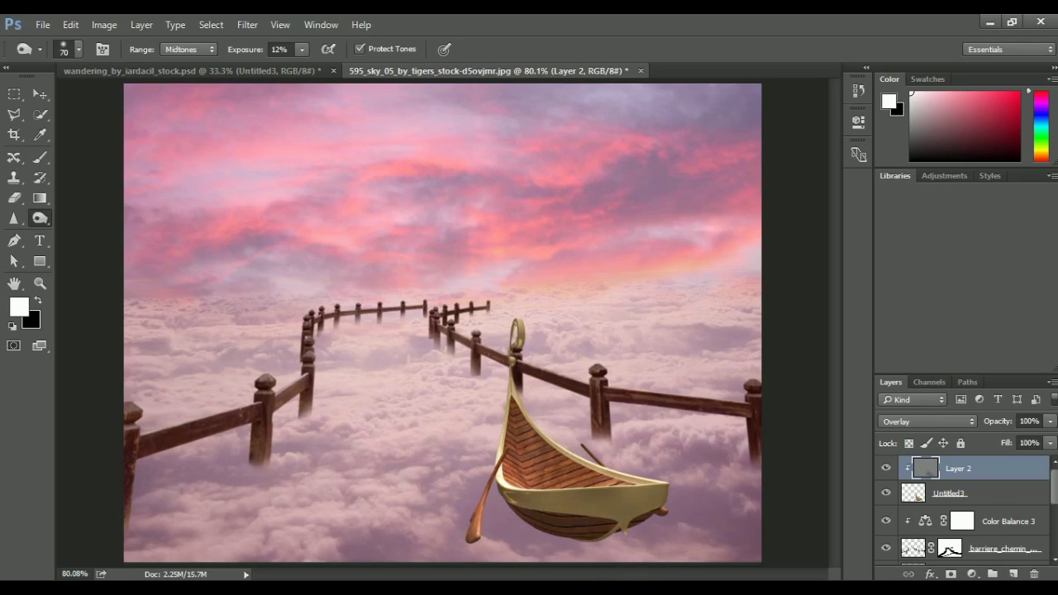
{"action": "right_click", "coordinate": [29, 217]}
{"action": "left_click", "coordinate": [103, 215]}
{"action": "right_click", "coordinate": [519, 404], "text": "alt"}
{"action": "left_click", "coordinate": [887, 468]}
{"action": "left_click", "coordinate": [887, 469]}
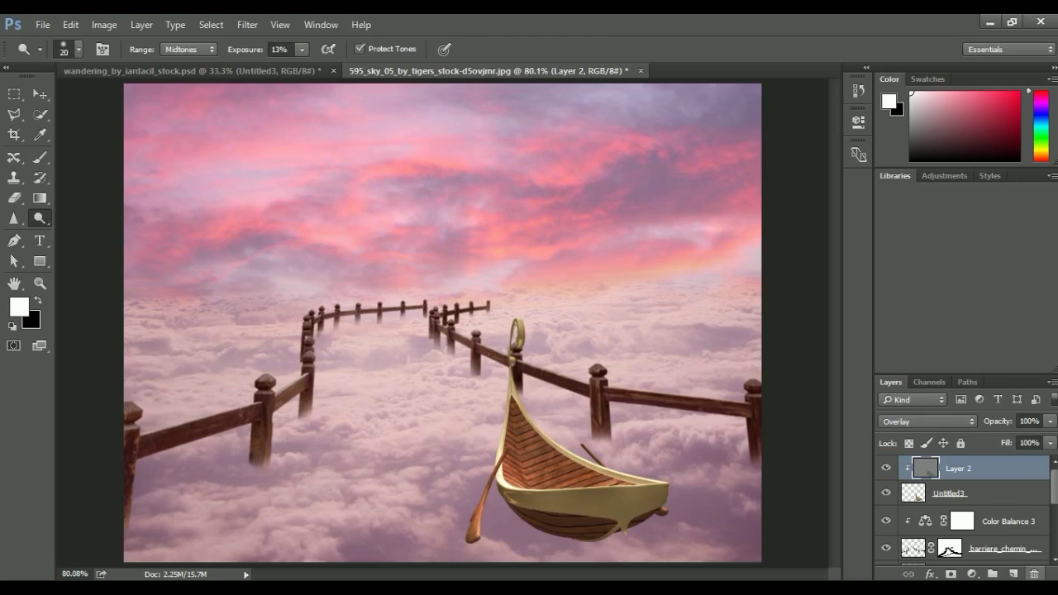
Step: Add a Color Balance clipped to the boat, warming its midtones and highlights
{"action": "left_click", "coordinate": [974, 574]}
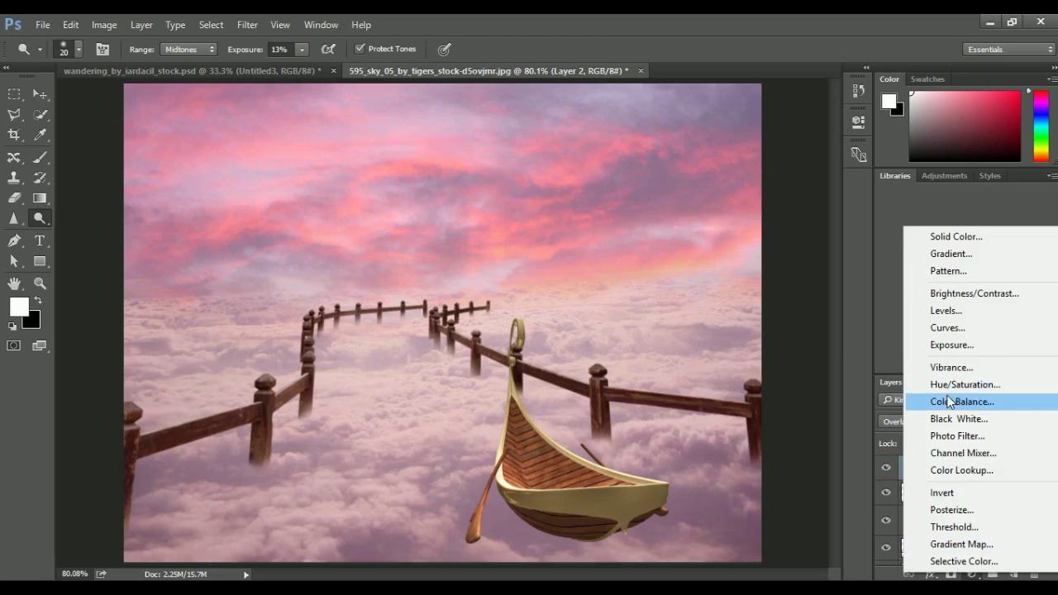
{"action": "left_click", "coordinate": [956, 401]}
{"action": "left_click", "coordinate": [721, 375]}
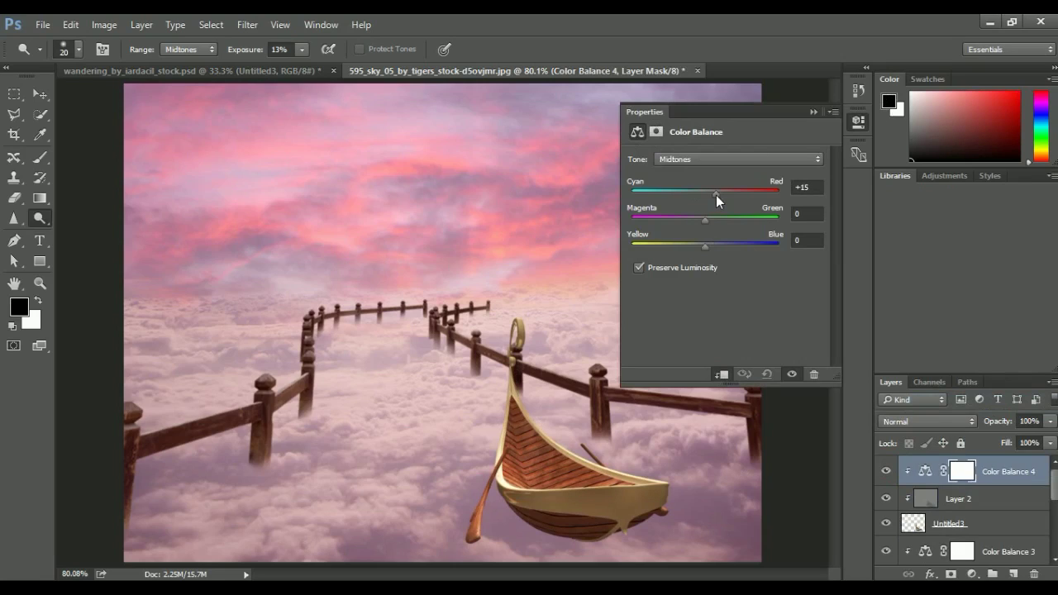
{"action": "left_click_drag", "start_coordinate": [715, 195], "coordinate": [714, 195]}
{"action": "left_click_drag", "start_coordinate": [705, 245], "coordinate": [693, 245]}
{"action": "left_click", "coordinate": [703, 158]}
{"action": "left_click", "coordinate": [700, 187]}
{"action": "mouse_move", "coordinate": [705, 194]}
{"action": "left_mouse_down"}
{"action": "mouse_move", "coordinate": [714, 196]}
{"action": "mouse_move", "coordinate": [704, 223]}
{"action": "left_mouse_up"}
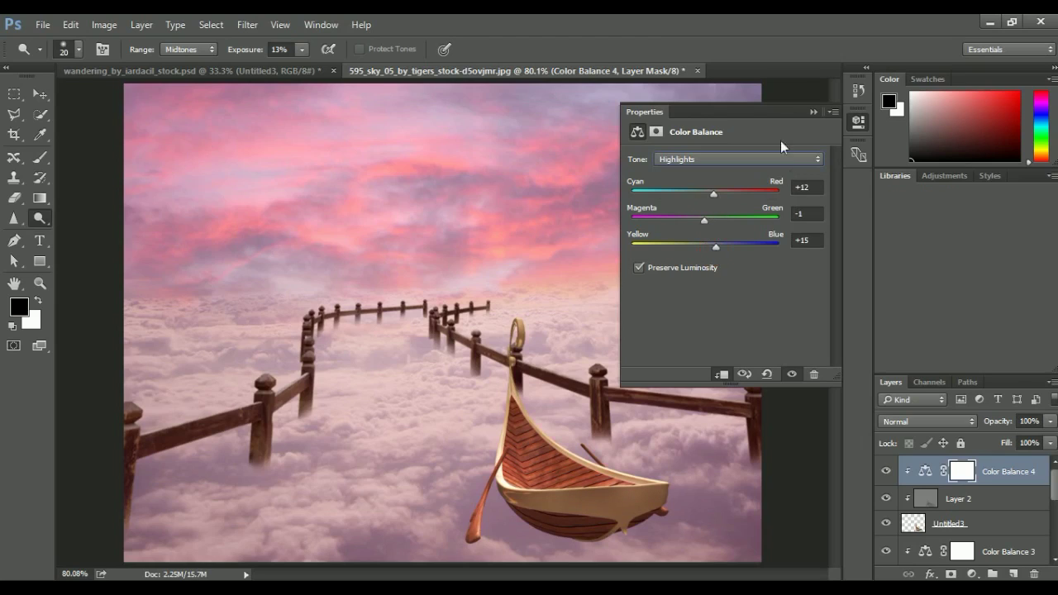
{"action": "left_click", "coordinate": [859, 120]}
Step: Merge the boat, gray Overlay and Color Balance layers into one layer
{"action": "left_click", "coordinate": [886, 471]}
{"action": "key", "text": "x"}
{"action": "left_click", "coordinate": [959, 503], "text": "shift"}
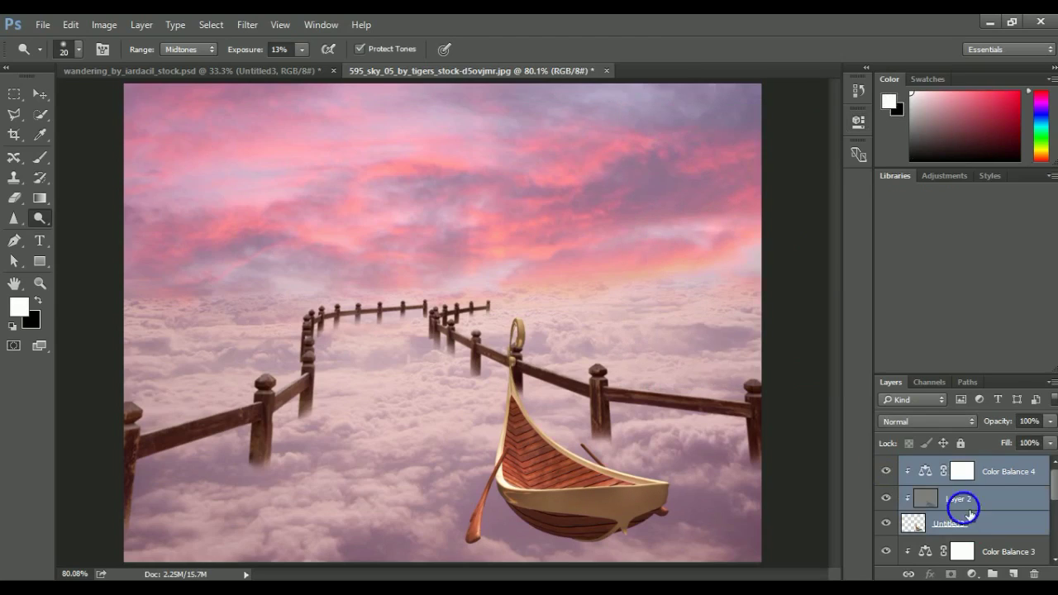
{"action": "right_click", "coordinate": [959, 502]}
{"action": "left_click", "coordinate": [878, 458]}
Step: Mask the merged boat and paint black with a size-70 brush over the hull bottom and lower oar
{"action": "left_click", "coordinate": [951, 573]}
{"action": "key", "text": "x"}
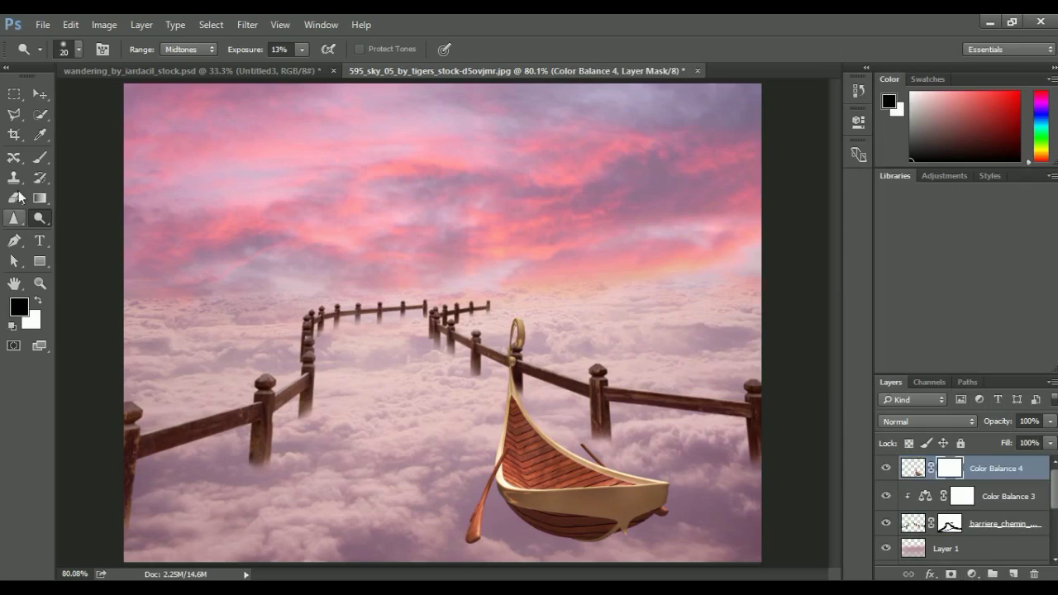
{"action": "key", "text": "b"}
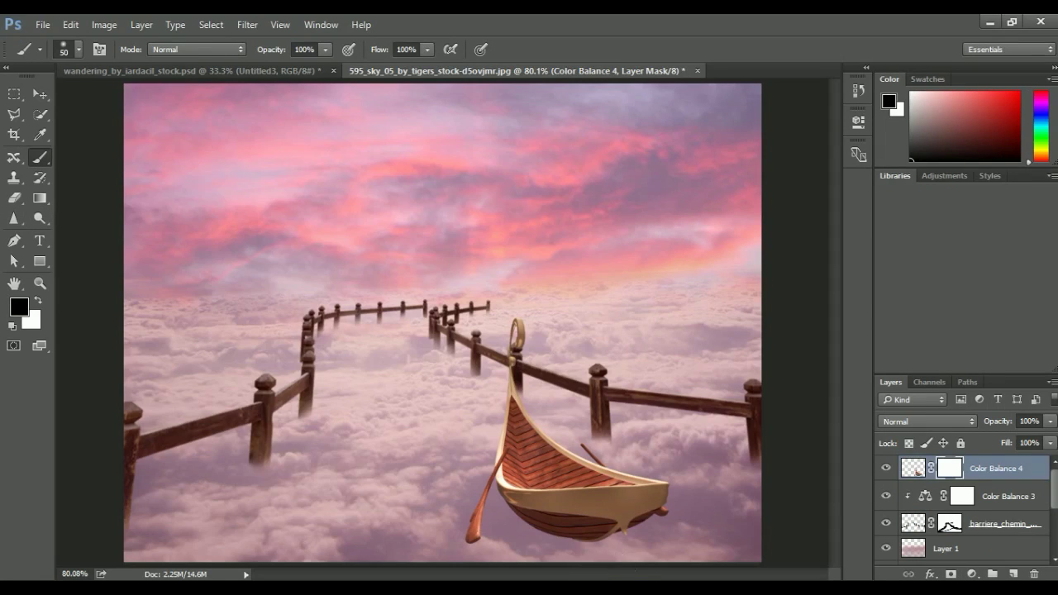
{"action": "key", "text": "bracketright"}
{"action": "key", "text": "bracketright"}
{"action": "mouse_move", "coordinate": [593, 537]}
{"action": "left_mouse_down"}
{"action": "mouse_move", "coordinate": [520, 529]}
{"action": "mouse_move", "coordinate": [611, 529]}
{"action": "left_mouse_up"}
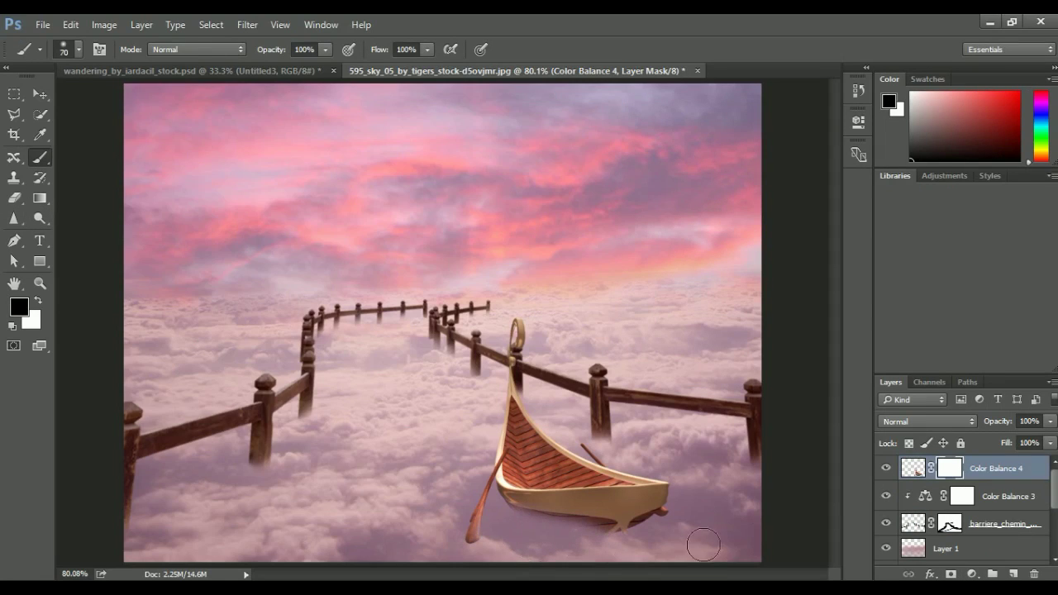
{"action": "mouse_move", "coordinate": [702, 545]}
{"action": "left_mouse_down"}
{"action": "mouse_move", "coordinate": [663, 551]}
{"action": "mouse_move", "coordinate": [578, 529]}
{"action": "mouse_move", "coordinate": [472, 568]}
{"action": "left_mouse_up"}
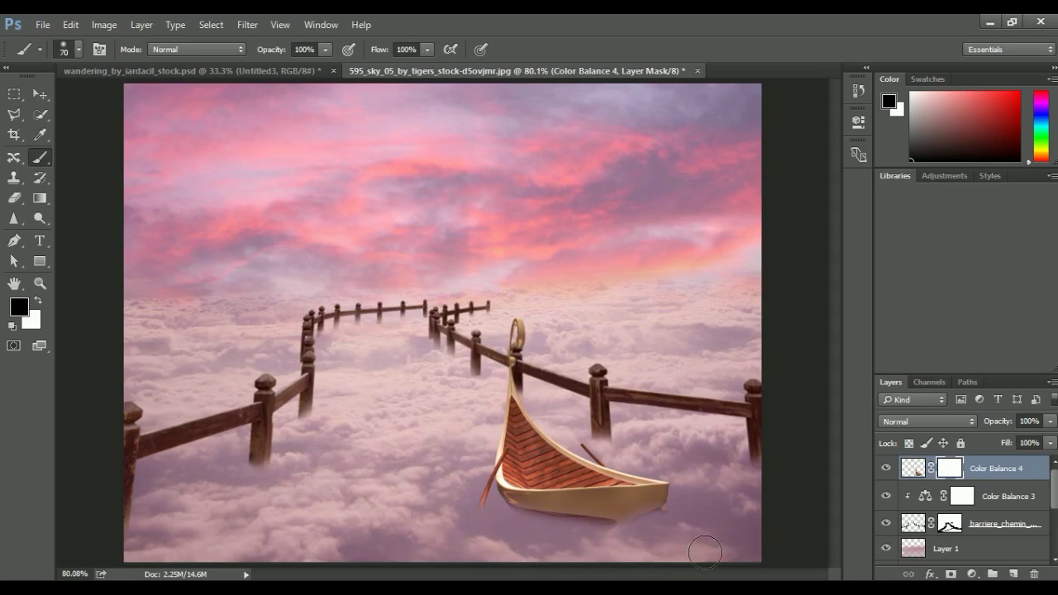
{"action": "left_click_drag", "start_coordinate": [483, 496], "coordinate": [494, 475]}
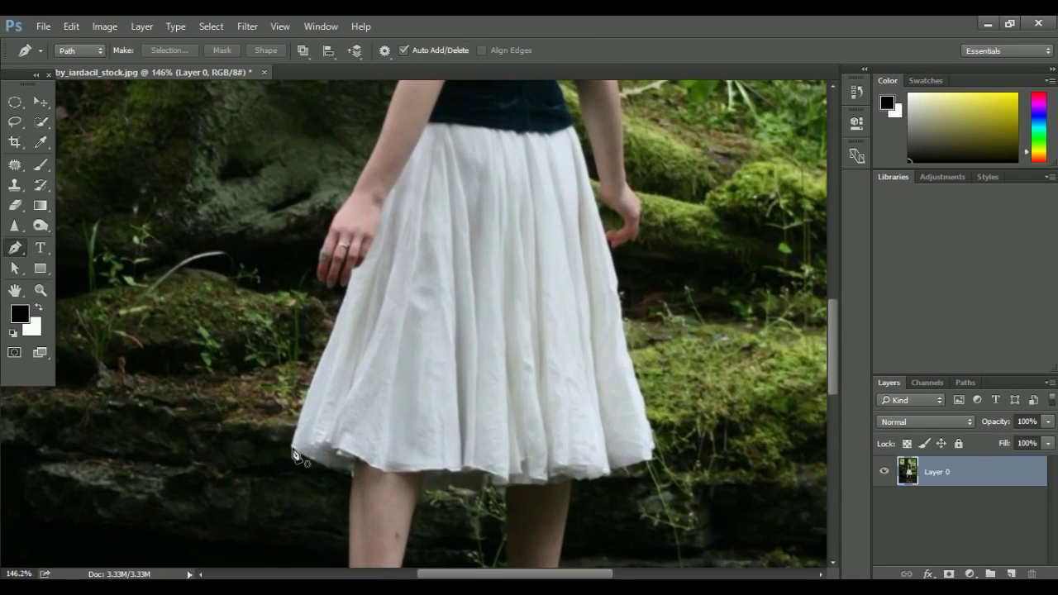
Step: Start the Pen path at the skirt hem and trace up the skirt's left edge and arm
{"action": "left_click", "coordinate": [291, 448]}
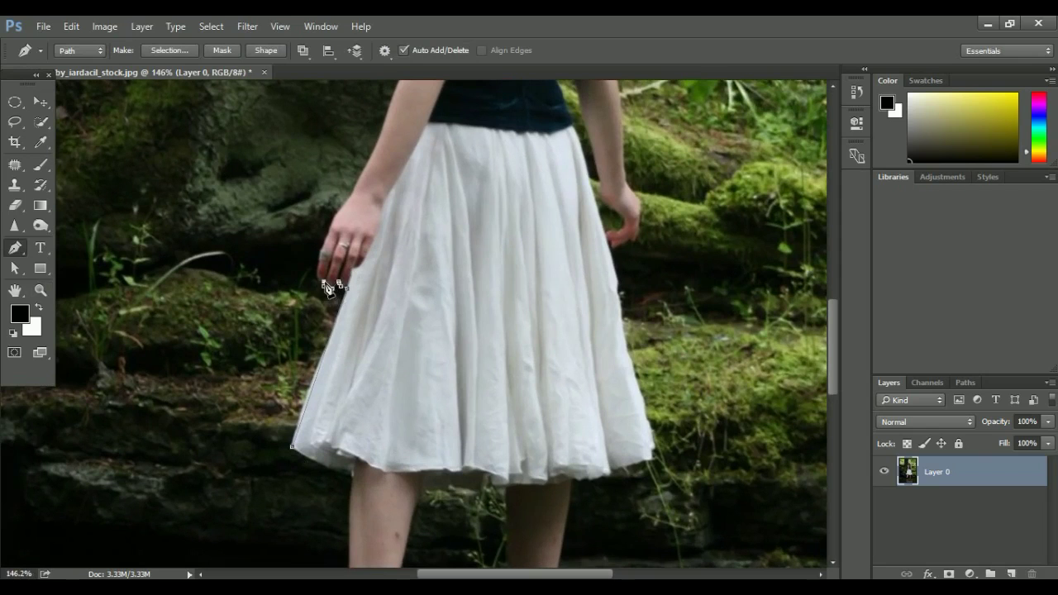
{"action": "left_click_drag", "start_coordinate": [319, 277], "coordinate": [323, 258]}
{"action": "left_click_drag", "start_coordinate": [360, 198], "coordinate": [313, 432]}
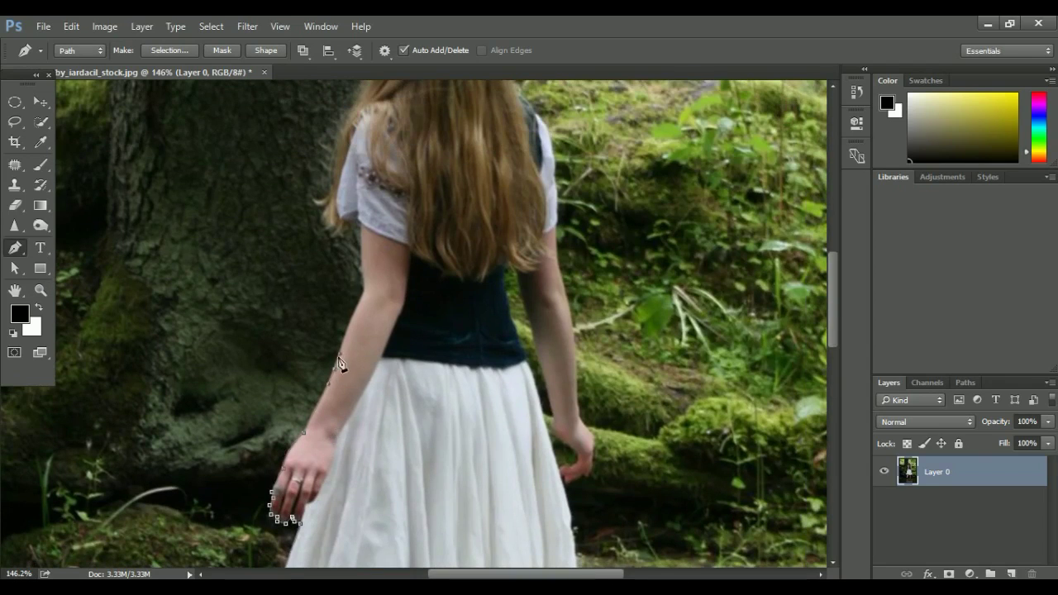
{"action": "scroll", "coordinate": [376, 289], "scroll_direction": "up", "scroll_amount": 1}
{"action": "scroll", "coordinate": [364, 322], "scroll_direction": "up", "scroll_amount": 2}
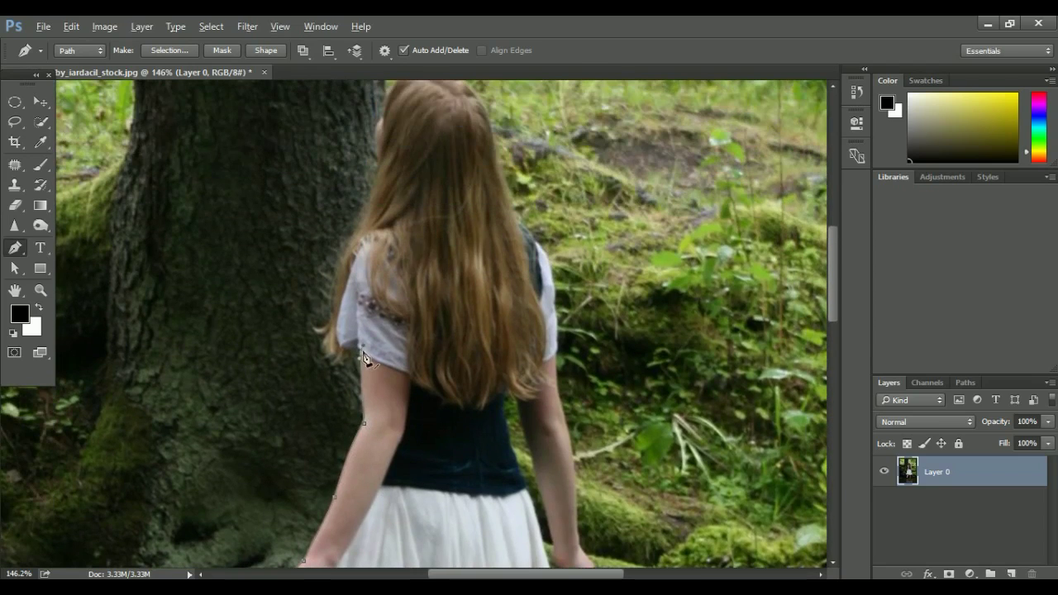
{"action": "left_click_drag", "start_coordinate": [322, 347], "coordinate": [328, 329]}
{"action": "scroll", "coordinate": [365, 256], "scroll_direction": "up", "scroll_amount": 3}
{"action": "scroll", "coordinate": [363, 267], "scroll_direction": "up", "scroll_amount": 2}
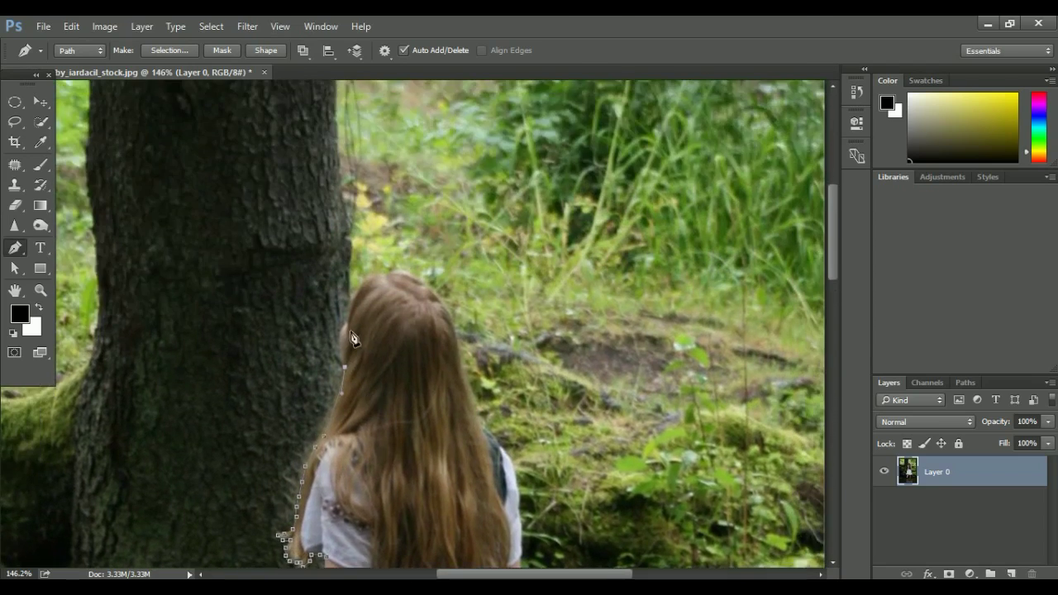
{"action": "left_click_drag", "start_coordinate": [349, 324], "coordinate": [364, 322]}
{"action": "scroll", "coordinate": [367, 318], "scroll_direction": "up", "scroll_amount": 2}
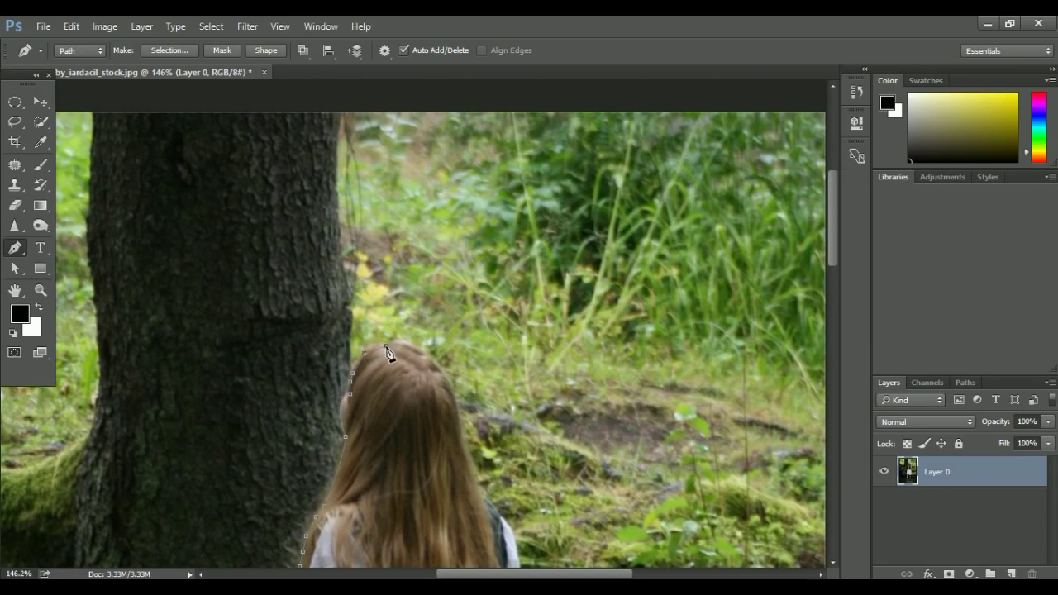
{"action": "scroll", "coordinate": [351, 386], "scroll_direction": "right", "scroll_amount": 2}
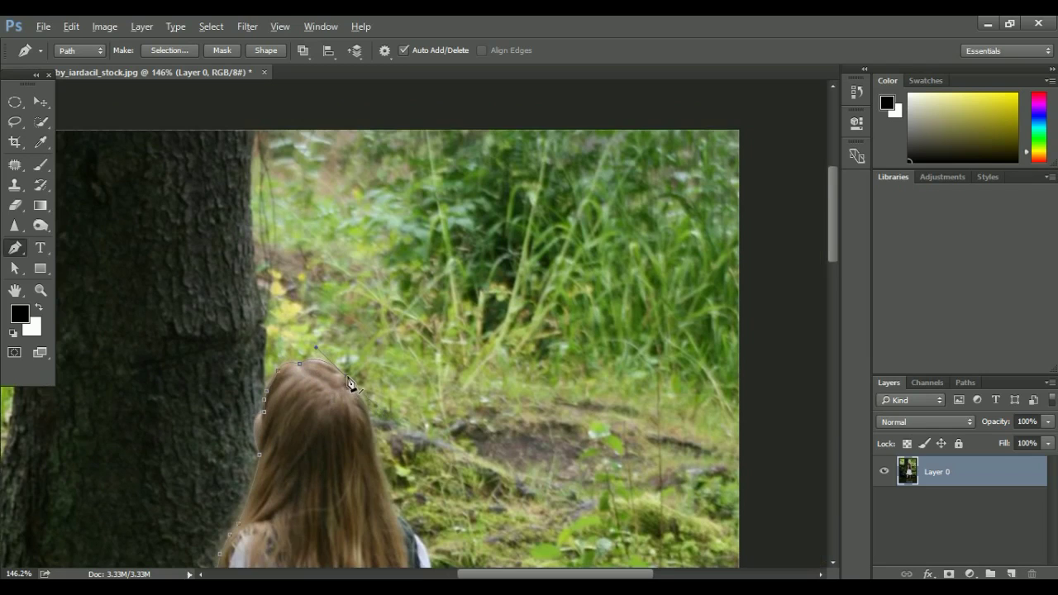
{"action": "scroll", "coordinate": [350, 382], "scroll_direction": "down", "scroll_amount": 2}
{"action": "scroll", "coordinate": [324, 331], "scroll_direction": "right", "scroll_amount": 1}
{"action": "scroll", "coordinate": [320, 329], "scroll_direction": "down", "scroll_amount": 2}
{"action": "scroll", "coordinate": [321, 329], "scroll_direction": "right", "scroll_amount": 1}
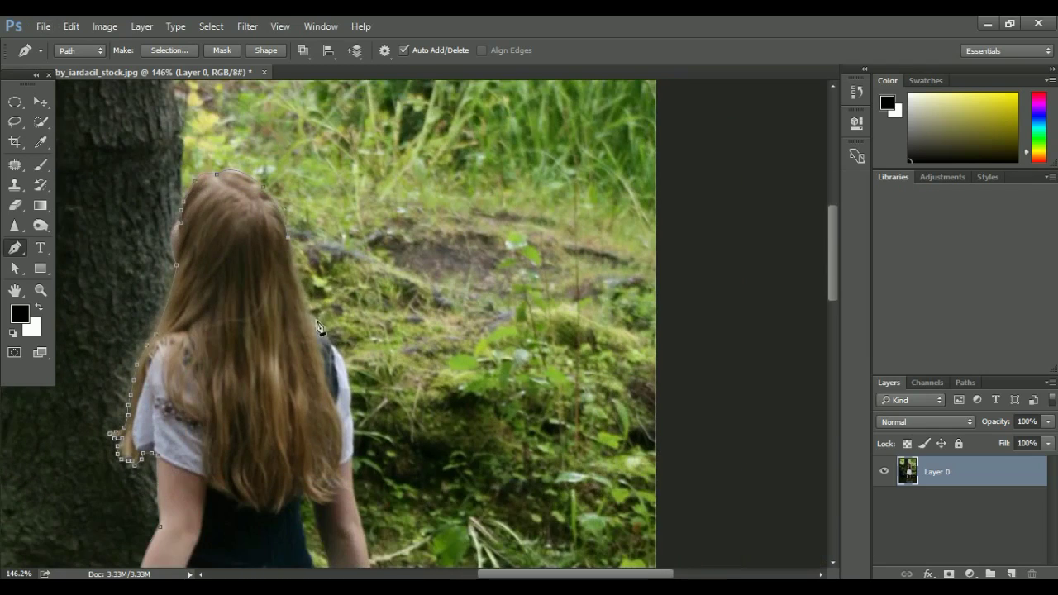
{"action": "scroll", "coordinate": [314, 317], "scroll_direction": "down", "scroll_amount": 1}
{"action": "scroll", "coordinate": [278, 299], "scroll_direction": "right", "scroll_amount": 1}
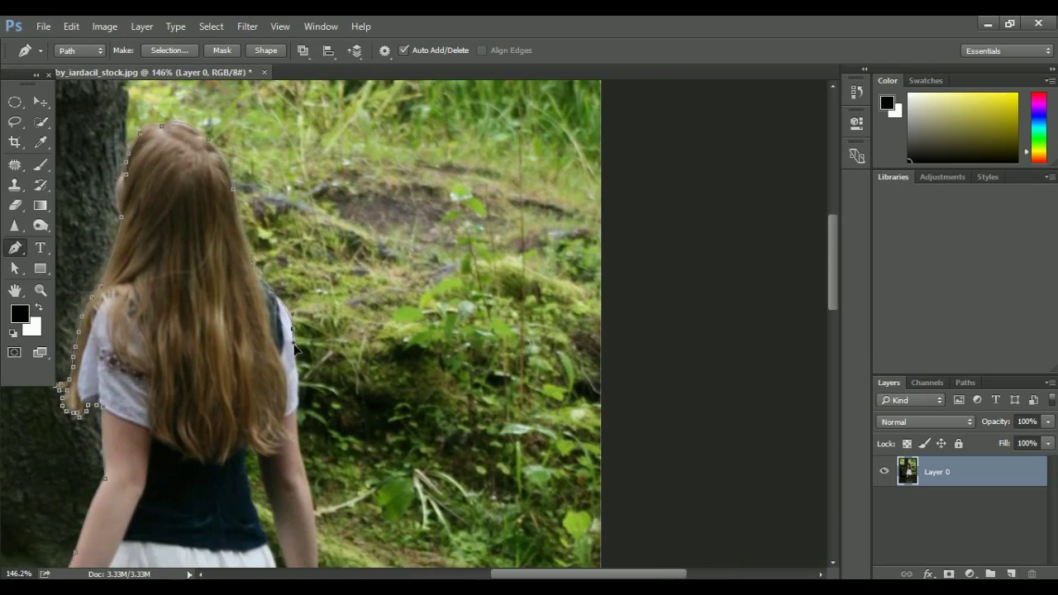
{"action": "scroll", "coordinate": [291, 327], "scroll_direction": "down", "scroll_amount": 2}
{"action": "scroll", "coordinate": [290, 327], "scroll_direction": "right", "scroll_amount": 1}
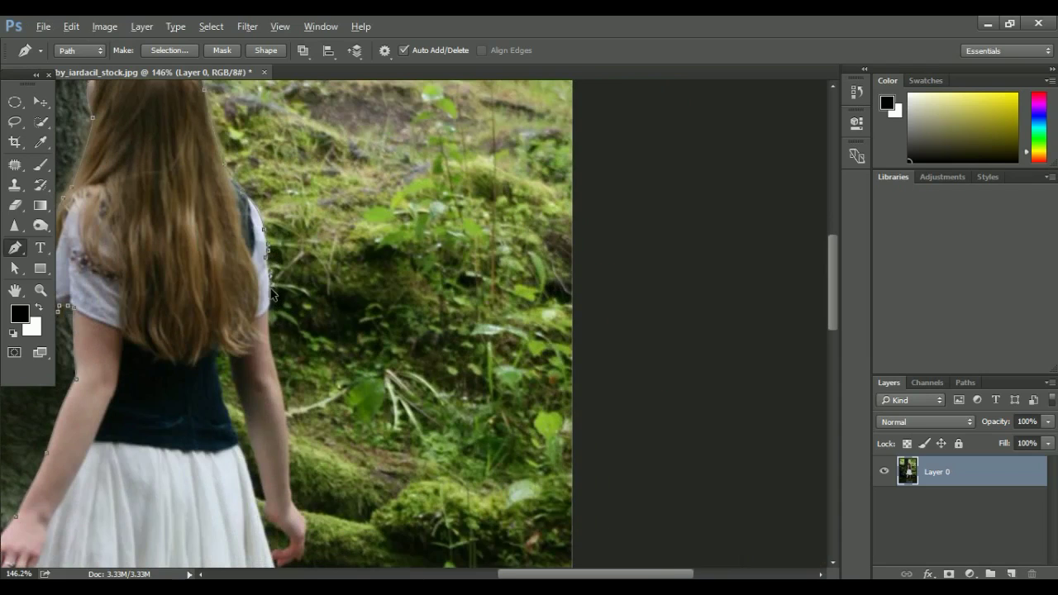
{"action": "scroll", "coordinate": [273, 312], "scroll_direction": "down", "scroll_amount": 1}
{"action": "scroll", "coordinate": [252, 293], "scroll_direction": "right", "scroll_amount": 1}
{"action": "scroll", "coordinate": [252, 297], "scroll_direction": "down", "scroll_amount": 1}
{"action": "scroll", "coordinate": [251, 287], "scroll_direction": "right", "scroll_amount": 1}
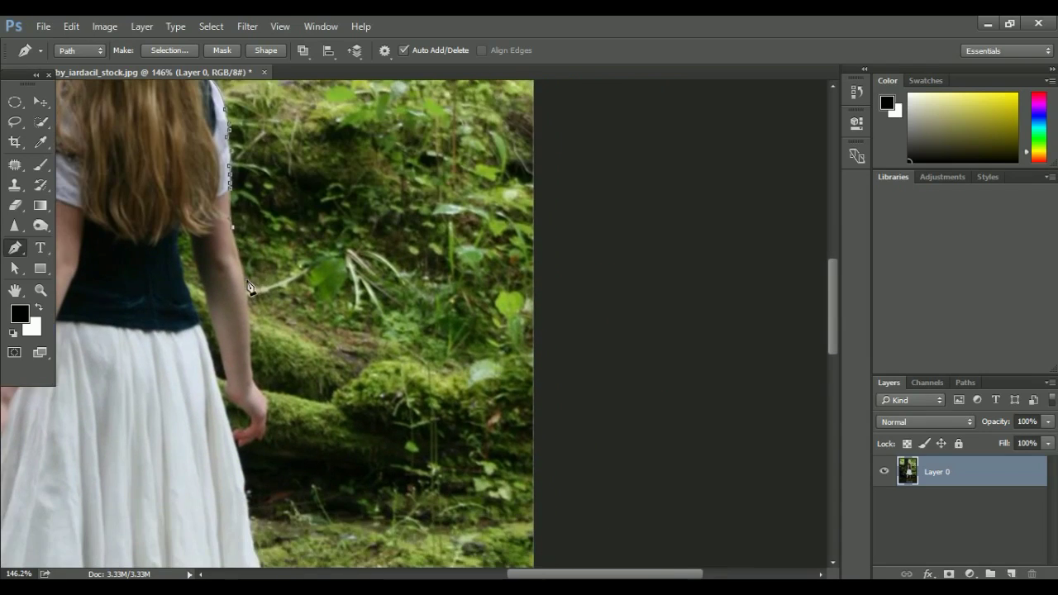
{"action": "scroll", "coordinate": [250, 288], "scroll_direction": "down", "scroll_amount": 1}
{"action": "scroll", "coordinate": [245, 314], "scroll_direction": "right", "scroll_amount": 1}
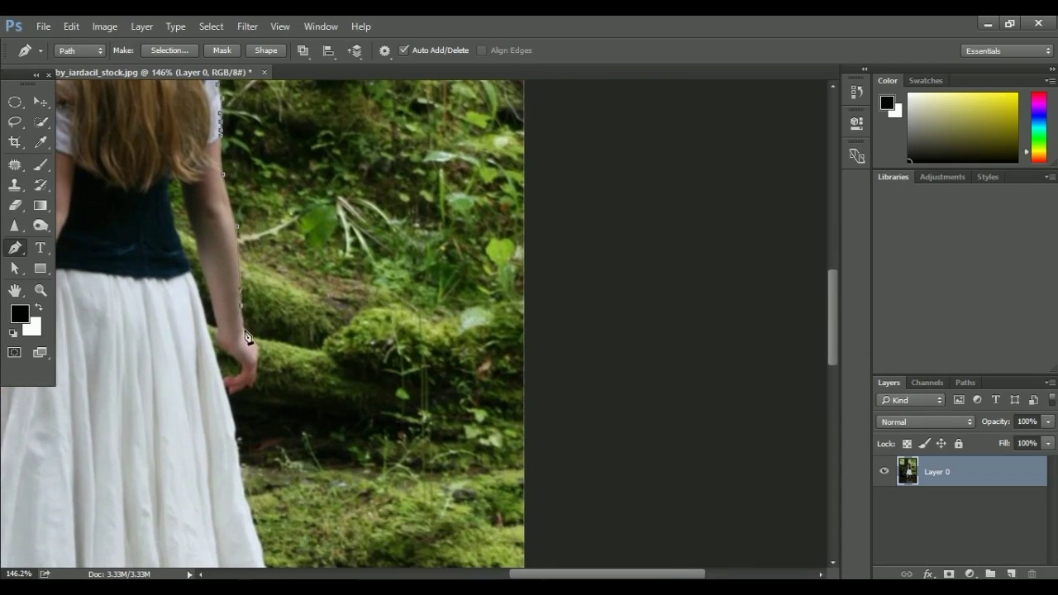
{"action": "scroll", "coordinate": [272, 361], "scroll_direction": "down", "scroll_amount": 1}
{"action": "scroll", "coordinate": [273, 361], "scroll_direction": "right", "scroll_amount": 1}
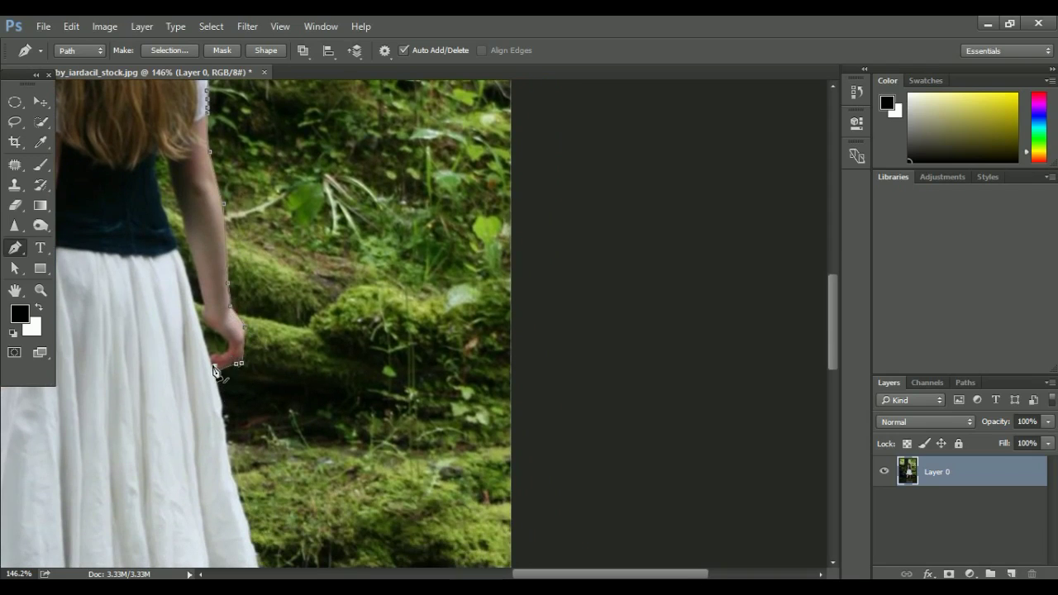
{"action": "scroll", "coordinate": [213, 369], "scroll_direction": "down", "scroll_amount": 2}
{"action": "scroll", "coordinate": [212, 370], "scroll_direction": "right", "scroll_amount": 4}
Step: Continue the path down the skirt edge toward the legs
{"action": "left_click", "coordinate": [149, 306]}
{"action": "left_click", "coordinate": [152, 334]}
{"action": "left_click", "coordinate": [156, 358]}
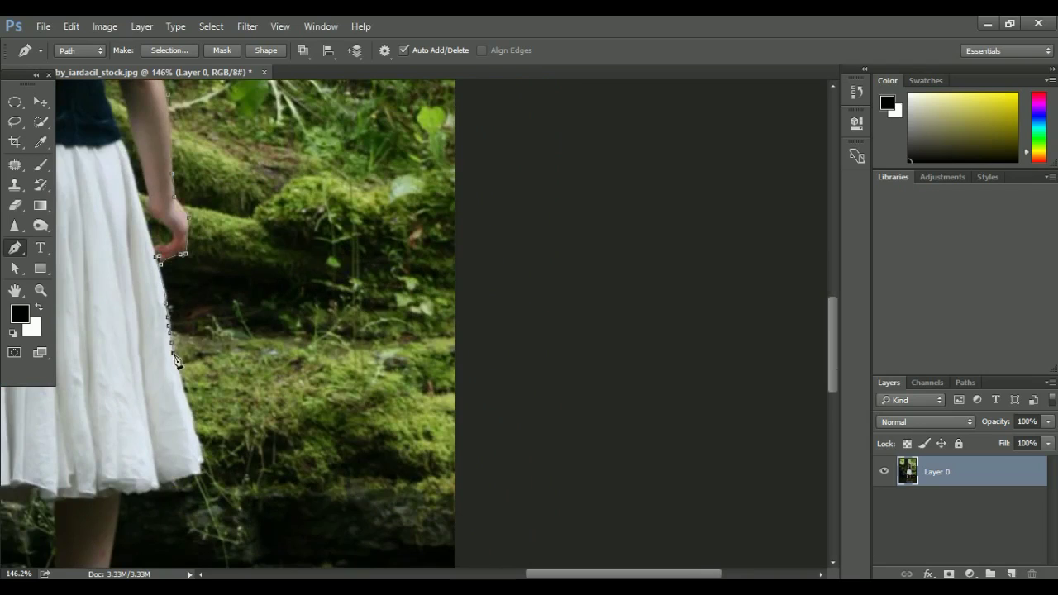
{"action": "scroll", "coordinate": [163, 332], "scroll_direction": "down", "scroll_amount": 2}
{"action": "left_click", "coordinate": [162, 328]}
{"action": "key", "text": "alt"}
{"action": "left_click_drag", "start_coordinate": [172, 355], "coordinate": [567, 351]}
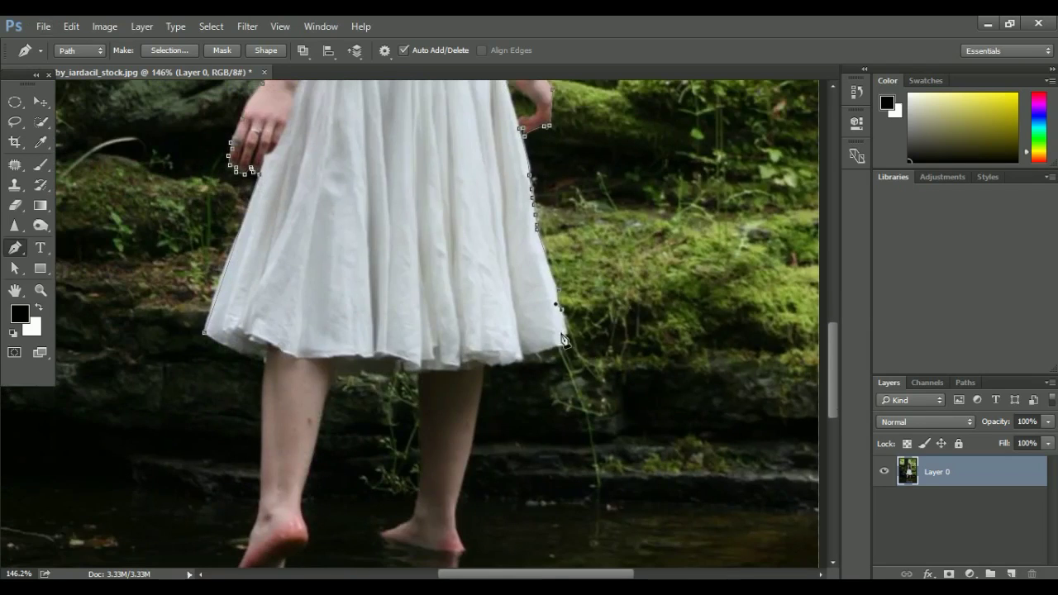
{"action": "scroll", "coordinate": [526, 364], "scroll_direction": "down", "scroll_amount": 2}
{"action": "scroll", "coordinate": [525, 363], "scroll_direction": "left", "scroll_amount": 1}
Step: Trace the path down the right leg and around the right foot and heel
{"action": "left_click", "coordinate": [554, 222]}
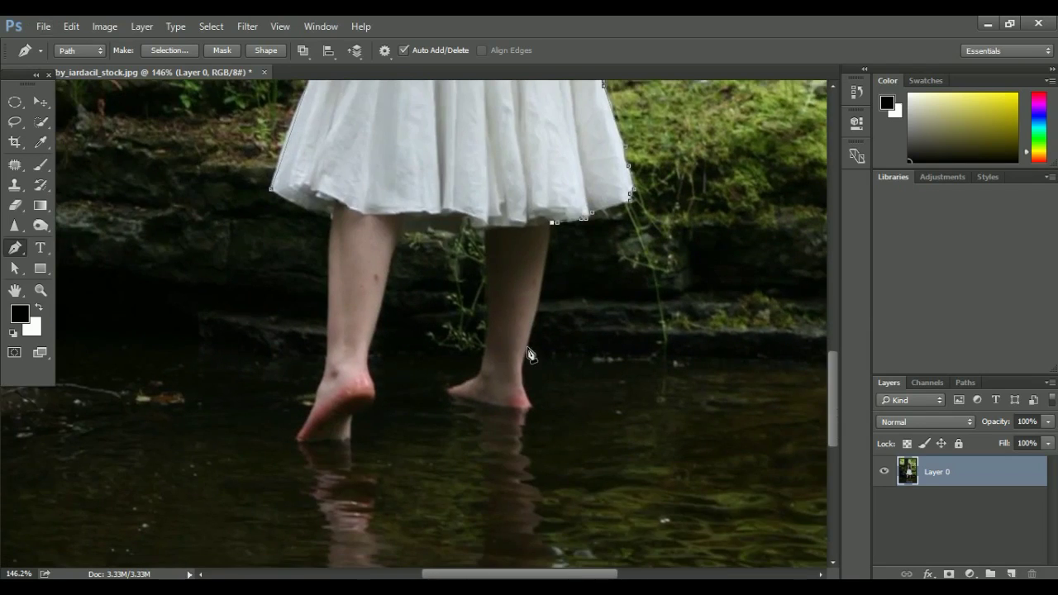
{"action": "left_click", "coordinate": [536, 325]}
{"action": "left_click", "coordinate": [526, 347]}
{"action": "left_click", "coordinate": [530, 406]}
{"action": "left_click", "coordinate": [503, 406]}
{"action": "left_click", "coordinate": [447, 394]}
{"action": "left_click_drag", "start_coordinate": [481, 376], "coordinate": [487, 379]}
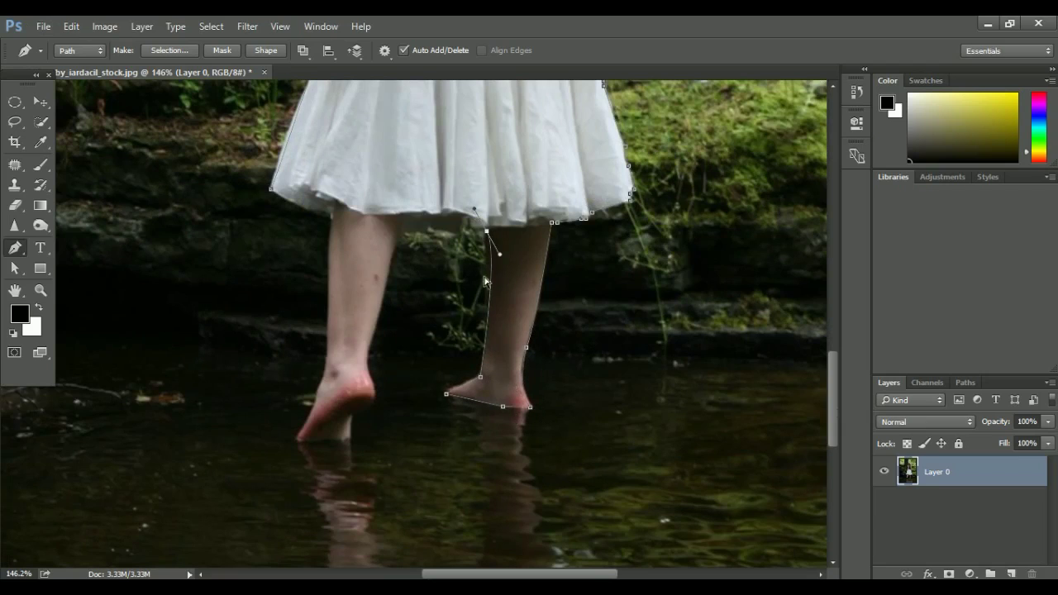
Step: Run the path up the leg's inner edge and along the skirt hem
{"action": "left_click", "coordinate": [487, 313]}
{"action": "left_click", "coordinate": [486, 221]}
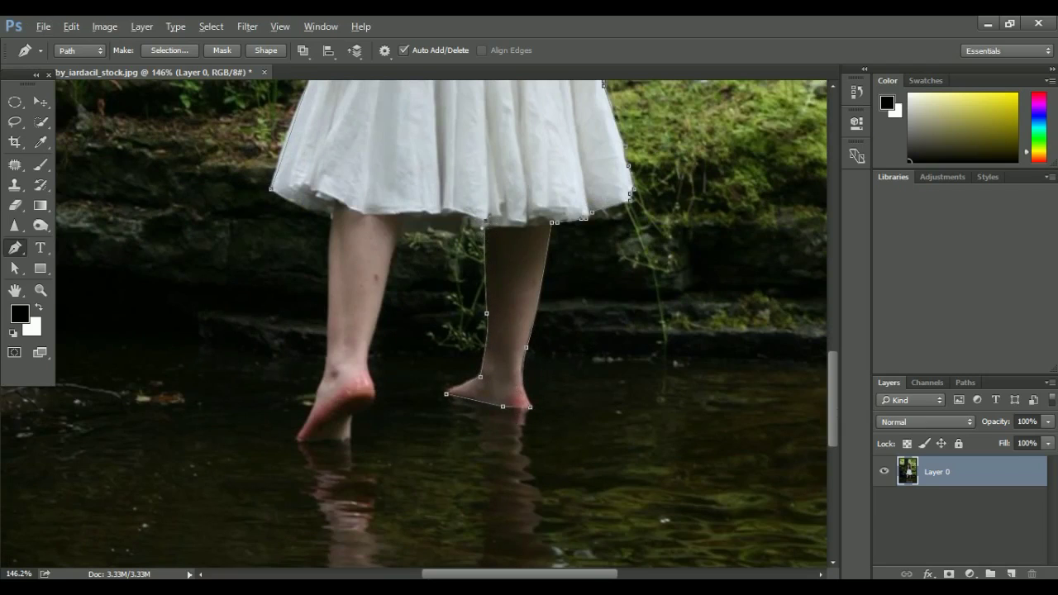
{"action": "left_click", "coordinate": [456, 229]}
{"action": "left_click", "coordinate": [444, 229]}
{"action": "left_click", "coordinate": [437, 229]}
{"action": "left_click", "coordinate": [427, 229]}
{"action": "left_click", "coordinate": [420, 230]}
{"action": "left_click", "coordinate": [411, 230]}
Step: Trace the path down the left leg, around the left heel and foot, and up its back
{"action": "left_click", "coordinate": [402, 234]}
{"action": "left_click_drag", "start_coordinate": [403, 239], "coordinate": [442, 267]}
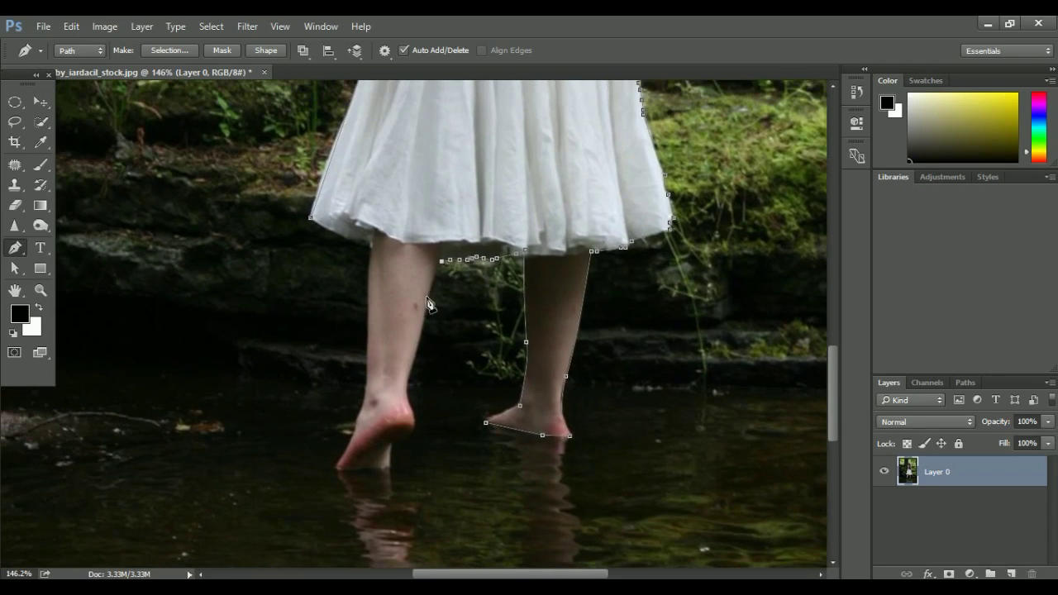
{"action": "left_click", "coordinate": [429, 297]}
{"action": "left_click", "coordinate": [409, 381]}
{"action": "left_click", "coordinate": [411, 414]}
{"action": "left_click_drag", "start_coordinate": [392, 445], "coordinate": [367, 465]}
{"action": "left_click", "coordinate": [395, 478]}
{"action": "left_click", "coordinate": [381, 480]}
{"action": "left_click", "coordinate": [354, 481]}
{"action": "left_click", "coordinate": [334, 471]}
{"action": "scroll", "coordinate": [374, 399], "scroll_direction": "up", "scroll_amount": 3}
{"action": "left_click", "coordinate": [368, 458]}
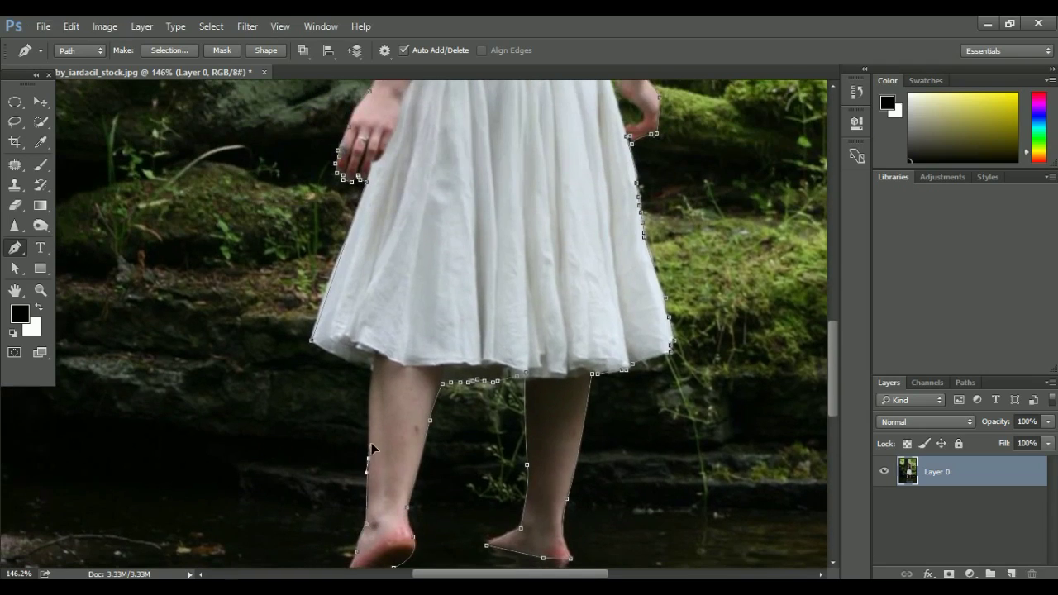
{"action": "left_click", "coordinate": [369, 375]}
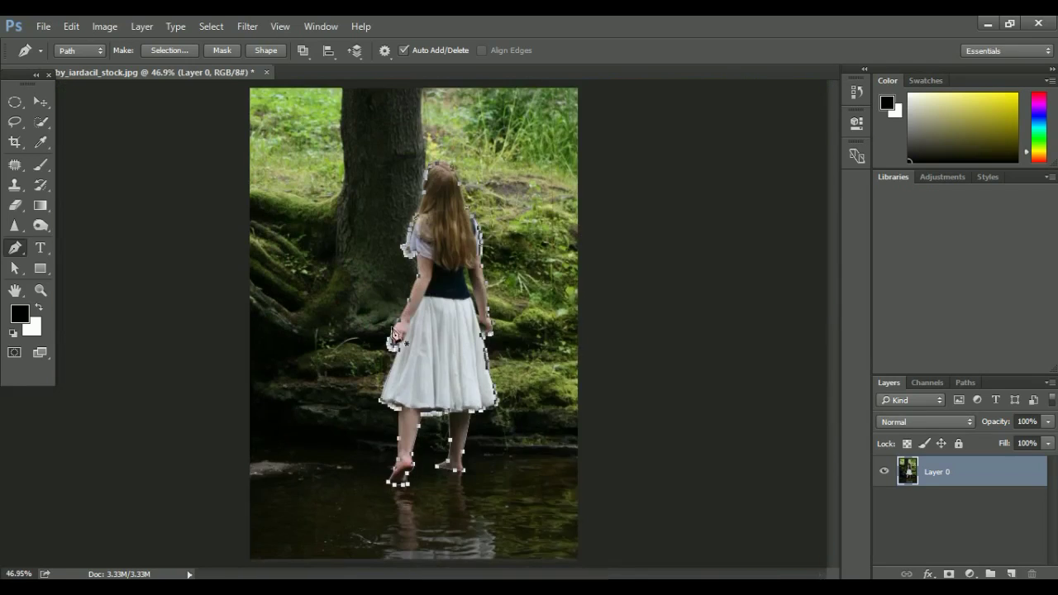
Step: Turn the girl's outline into a layer mask and zoom in on the cut-out
{"action": "key", "text": "ctrl+0"}
{"action": "right_click", "coordinate": [453, 226]}
{"action": "key", "text": "ctrl+Return"}
{"action": "left_click", "coordinate": [949, 574]}
{"action": "key", "text": "z"}
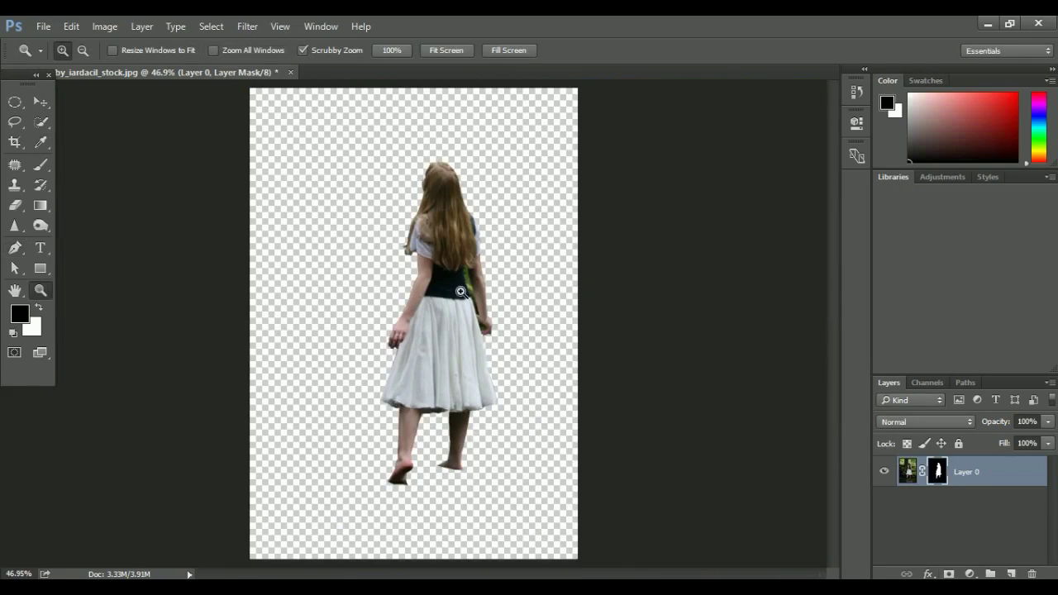
{"action": "left_click_drag", "start_coordinate": [440, 254], "coordinate": [525, 533]}
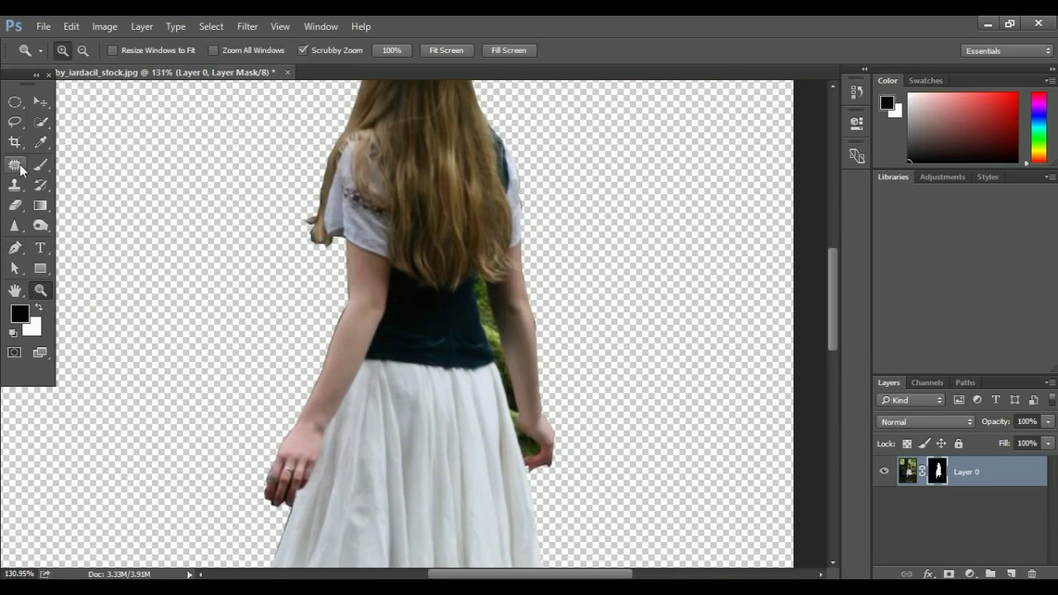
Step: Lasso and delete the green strip beside the arm and the patch by the right hand
{"action": "left_click", "coordinate": [15, 122]}
{"action": "mouse_move", "coordinate": [486, 286]}
{"action": "left_mouse_down"}
{"action": "mouse_move", "coordinate": [516, 402]}
{"action": "mouse_move", "coordinate": [479, 279]}
{"action": "left_mouse_up"}
{"action": "left_click", "coordinate": [909, 471]}
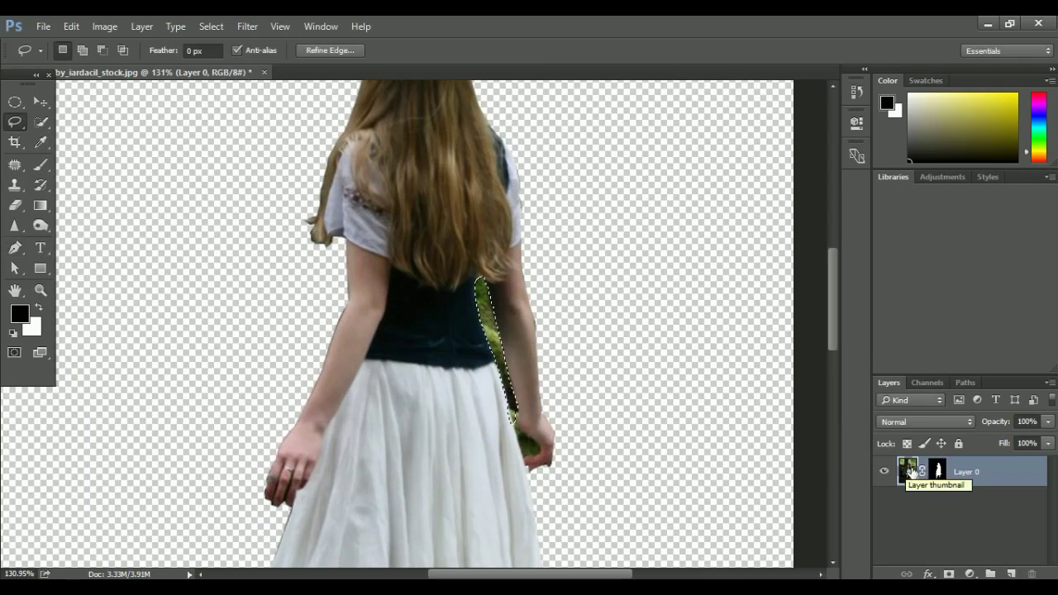
{"action": "key", "text": "Delete"}
{"action": "key", "text": "ctrl+d"}
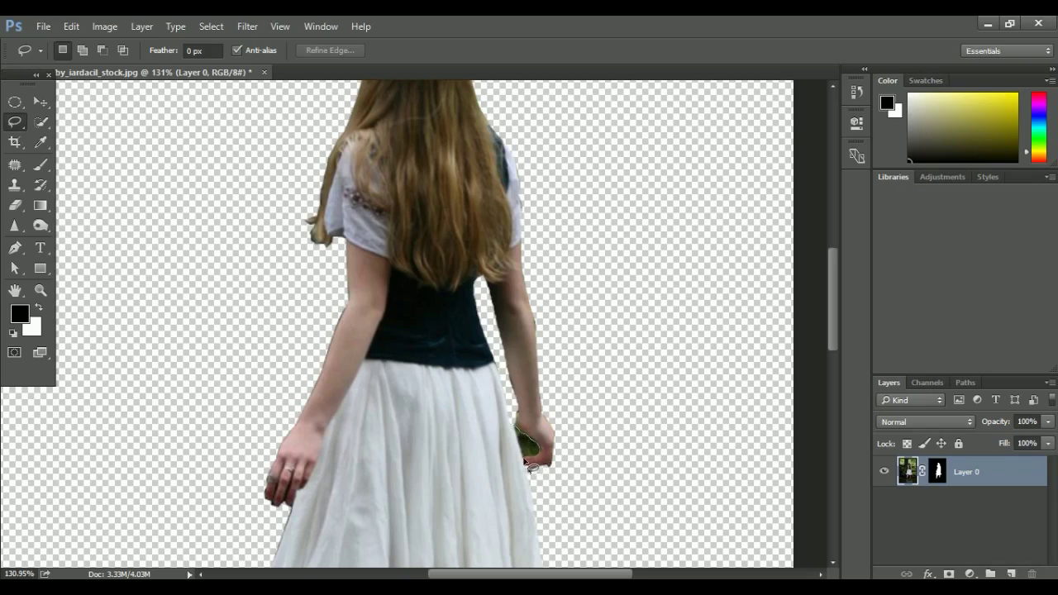
{"action": "left_click_drag", "start_coordinate": [532, 467], "coordinate": [567, 485]}
{"action": "key", "text": "Delete"}
{"action": "key", "text": "ctrl+d"}
Step: Delete the leftover green slivers beside the girl's right arm
{"action": "left_click_drag", "start_coordinate": [538, 319], "coordinate": [540, 335]}
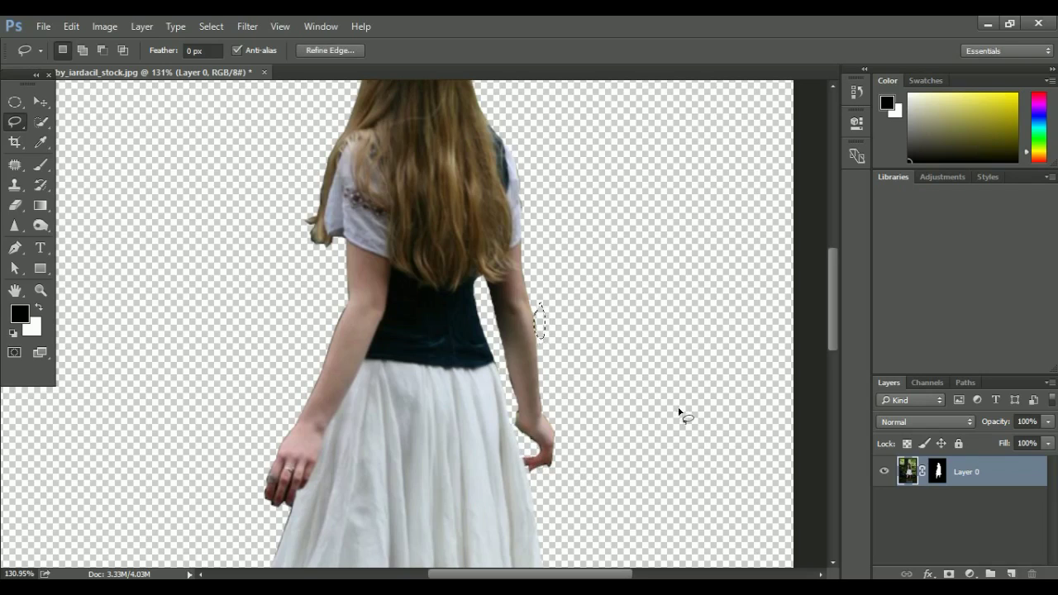
{"action": "key", "text": "Delete"}
{"action": "key", "text": "ctrl+d"}
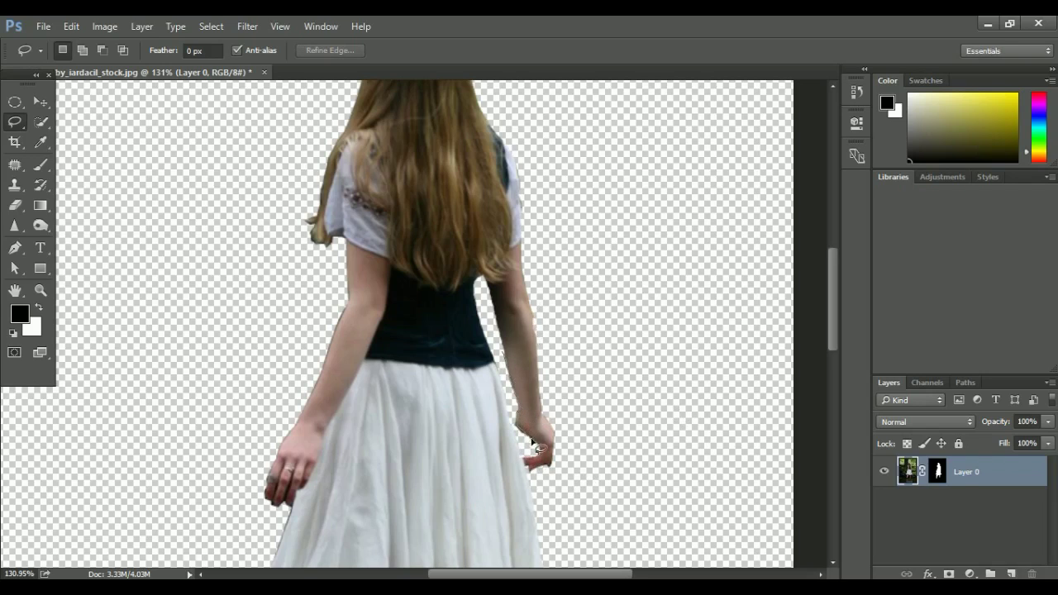
{"action": "left_click_drag", "start_coordinate": [609, 484], "coordinate": [609, 295]}
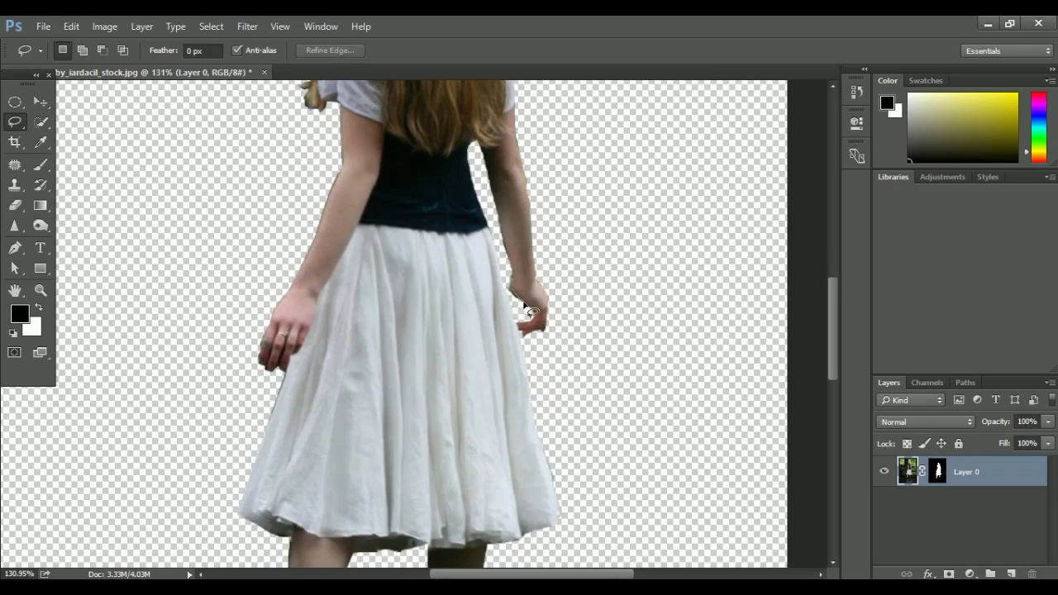
{"action": "mouse_move", "coordinate": [523, 320]}
{"action": "left_mouse_down"}
{"action": "mouse_move", "coordinate": [517, 289]}
{"action": "mouse_move", "coordinate": [607, 343]}
{"action": "left_mouse_up"}
{"action": "key", "text": "Delete"}
{"action": "key", "text": "ctrl+d"}
{"action": "key", "text": "Delete"}
{"action": "key", "text": "ctrl+d"}
Step: Delete the sliver left of the girl's left arm and dark pixels by her left hand
{"action": "left_click_drag", "start_coordinate": [411, 196], "coordinate": [568, 288]}
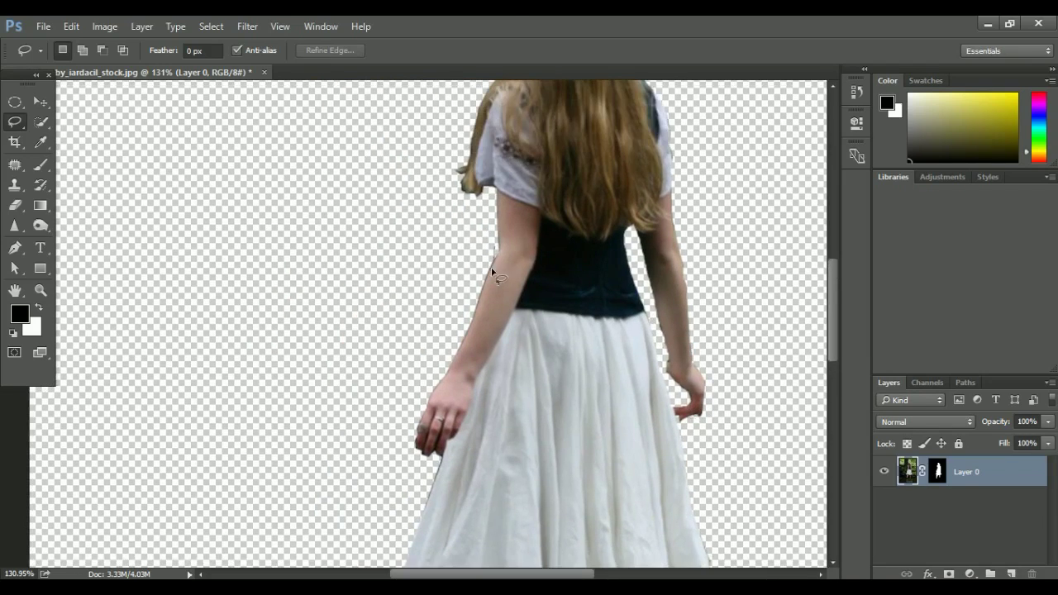
{"action": "left_click_drag", "start_coordinate": [463, 347], "coordinate": [481, 266]}
{"action": "key", "text": "Delete"}
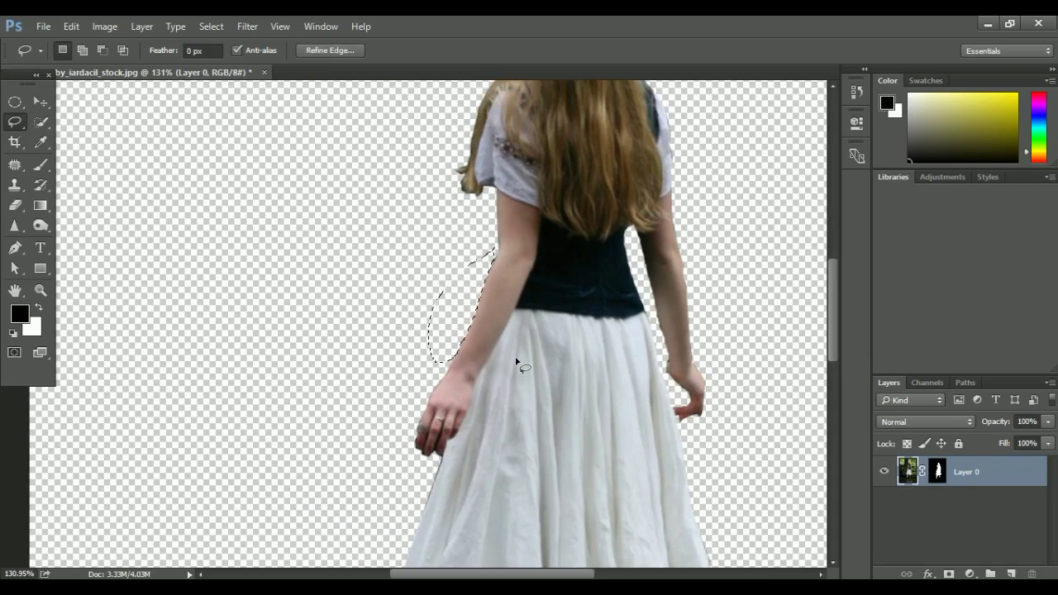
{"action": "key", "text": "ctrl+d"}
{"action": "left_click_drag", "start_coordinate": [460, 400], "coordinate": [524, 293]}
{"action": "mouse_move", "coordinate": [486, 339]}
{"action": "left_mouse_down"}
{"action": "mouse_move", "coordinate": [471, 330]}
{"action": "mouse_move", "coordinate": [538, 397]}
{"action": "mouse_move", "coordinate": [486, 340]}
{"action": "left_mouse_up"}
{"action": "key", "text": "Delete"}
{"action": "key", "text": "ctrl+d"}
Step: Delete the dark fringe pixels along the hand's edge and fingers
{"action": "key", "text": "ctrl+d"}
{"action": "key", "text": "Delete"}
{"action": "key", "text": "ctrl+d"}
{"action": "mouse_move", "coordinate": [496, 420]}
{"action": "left_mouse_down"}
{"action": "mouse_move", "coordinate": [501, 353]}
{"action": "mouse_move", "coordinate": [456, 325]}
{"action": "mouse_move", "coordinate": [524, 419]}
{"action": "left_mouse_up"}
{"action": "key", "text": "ctrl+d"}
{"action": "key", "text": "ctrl+d"}
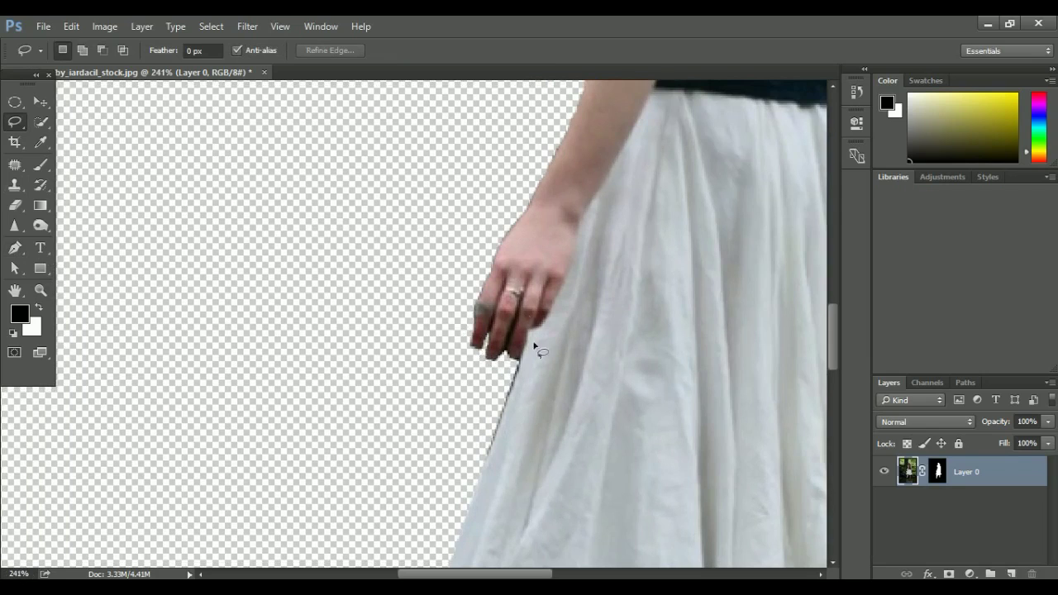
{"action": "left_click_drag", "start_coordinate": [506, 351], "coordinate": [524, 350]}
{"action": "key", "text": "Delete"}
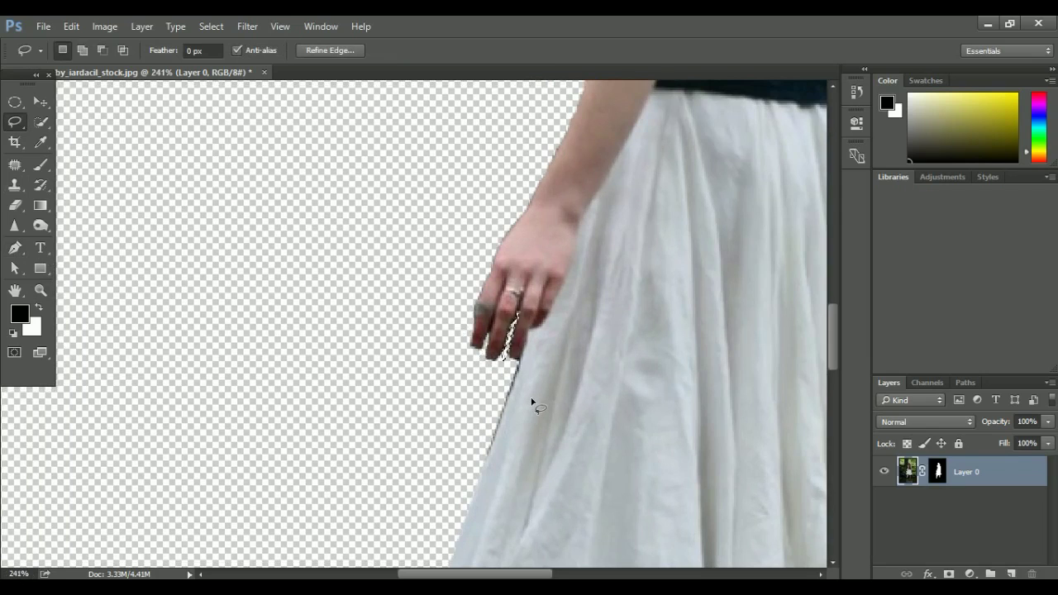
{"action": "key", "text": "ctrl+d"}
{"action": "scroll", "coordinate": [513, 372], "scroll_direction": "right", "scroll_amount": 1}
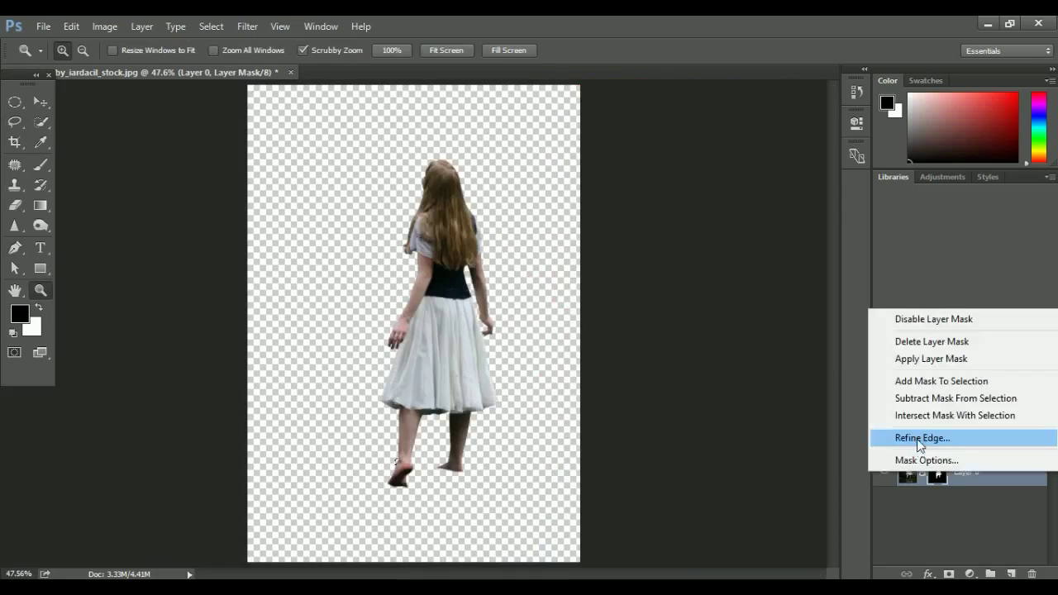
Step: Try the mask refinement options, then zoom in on the girl's hair and shoulder
{"action": "left_click", "coordinate": [935, 437]}
{"action": "left_click", "coordinate": [813, 132]}
{"action": "left_click", "coordinate": [909, 474]}
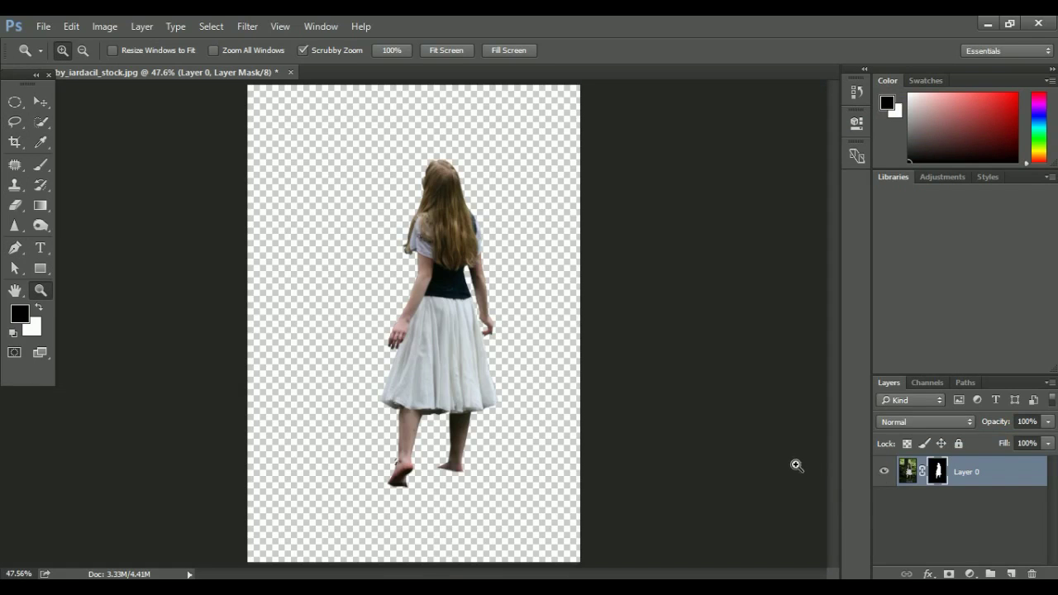
{"action": "right_click", "coordinate": [937, 471]}
{"action": "left_click", "coordinate": [923, 427]}
{"action": "key", "text": "Escape"}
{"action": "left_click_drag", "start_coordinate": [367, 205], "coordinate": [438, 206]}
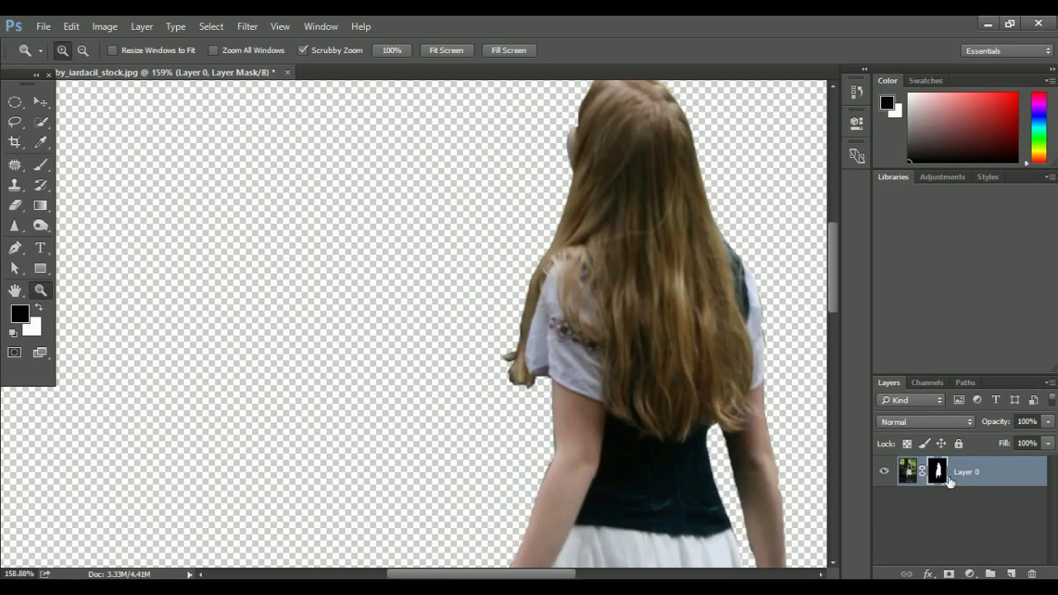
Step: Refine the hair edge with Decontaminate Colors, outputting a new layer with mask
{"action": "key", "text": "ctrl+alt+r"}
{"action": "key", "text": "p"}
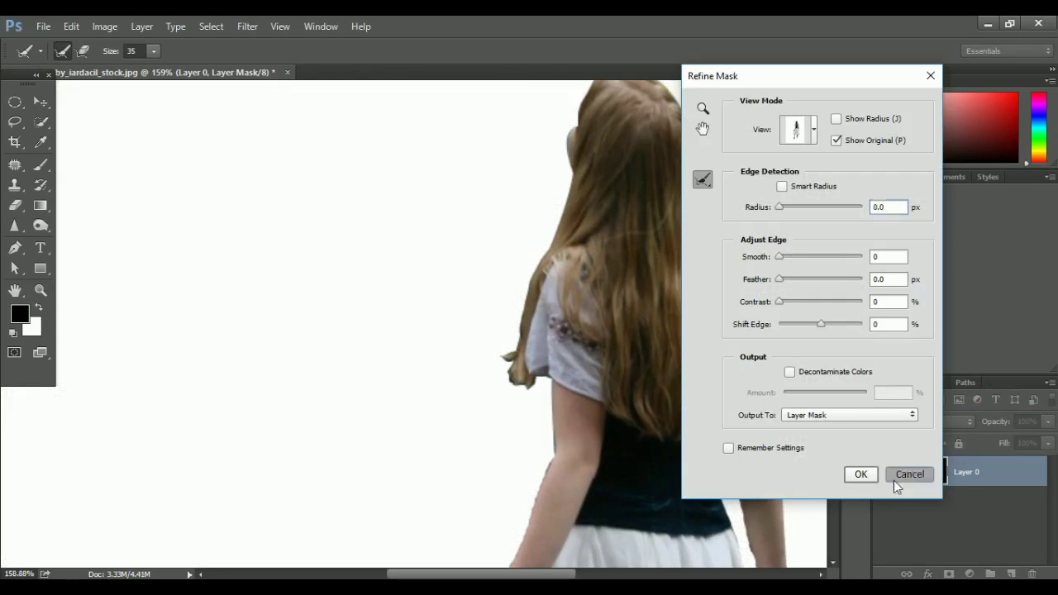
{"action": "key", "text": "p"}
{"action": "key", "text": "bracketleft"}
{"action": "key", "text": "bracketleft"}
{"action": "left_click_drag", "start_coordinate": [526, 356], "coordinate": [508, 409]}
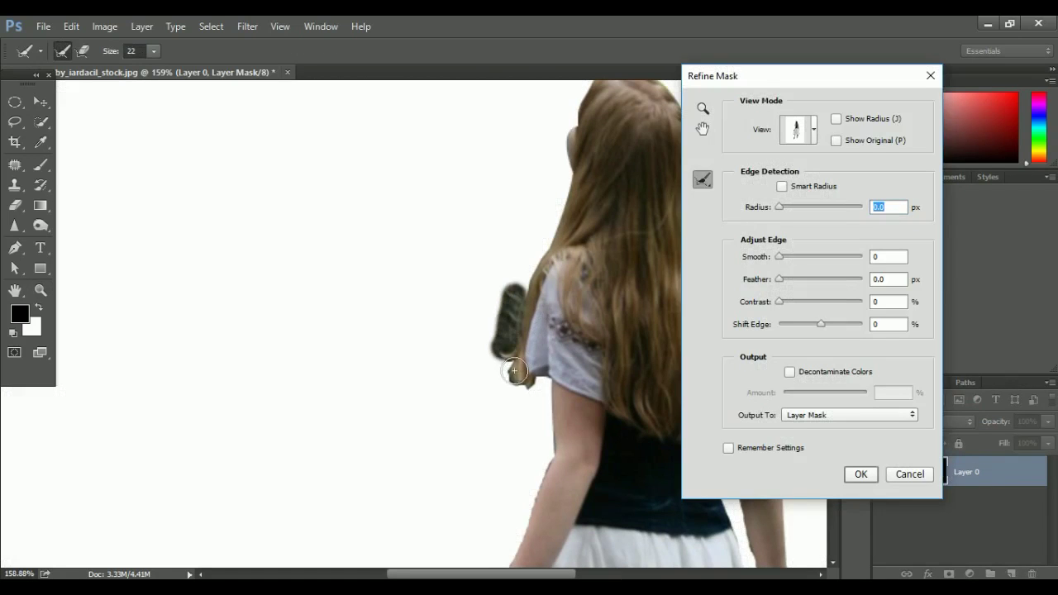
{"action": "left_click", "coordinate": [790, 372]}
{"action": "left_click", "coordinate": [860, 475]}
{"action": "key", "text": "e"}
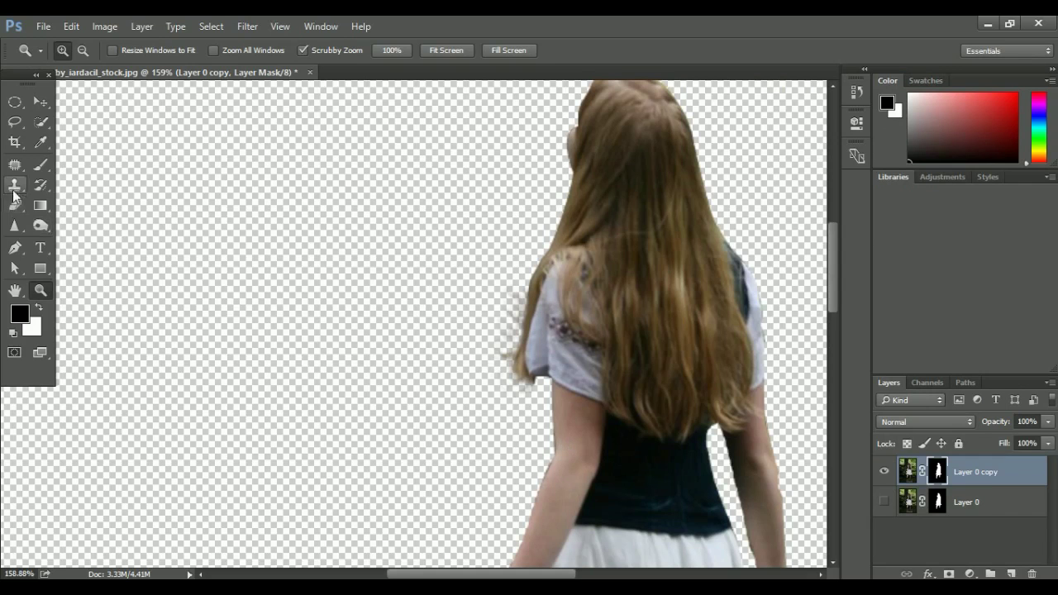
{"action": "key", "text": "bracketleft"}
{"action": "key", "text": "bracketleft"}
{"action": "key", "text": "bracketleft"}
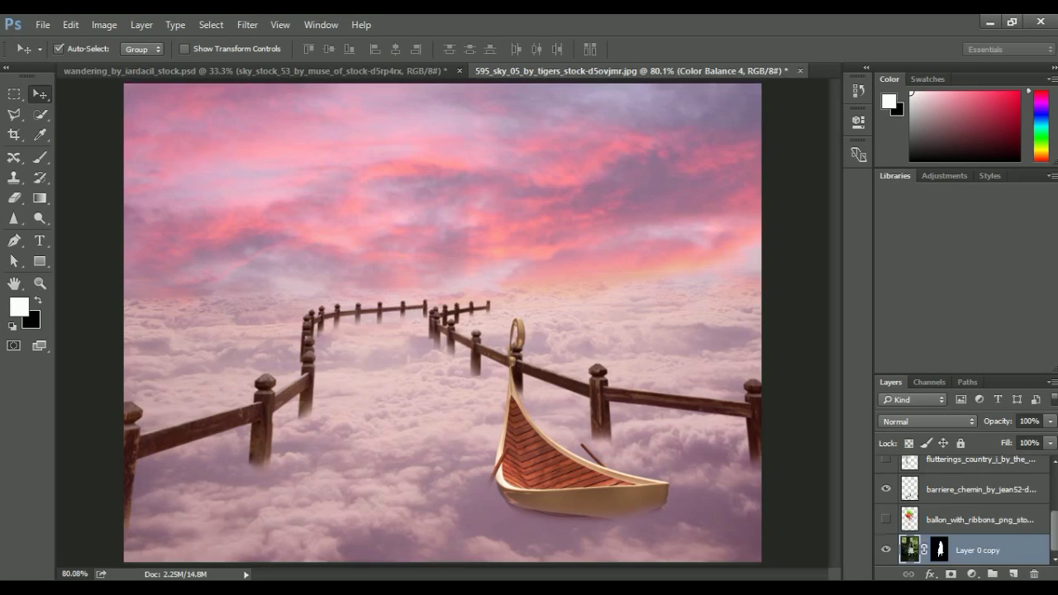
Step: Scale the girl down into the boat and lower her layer's opacity
{"action": "key", "text": "ctrl+t"}
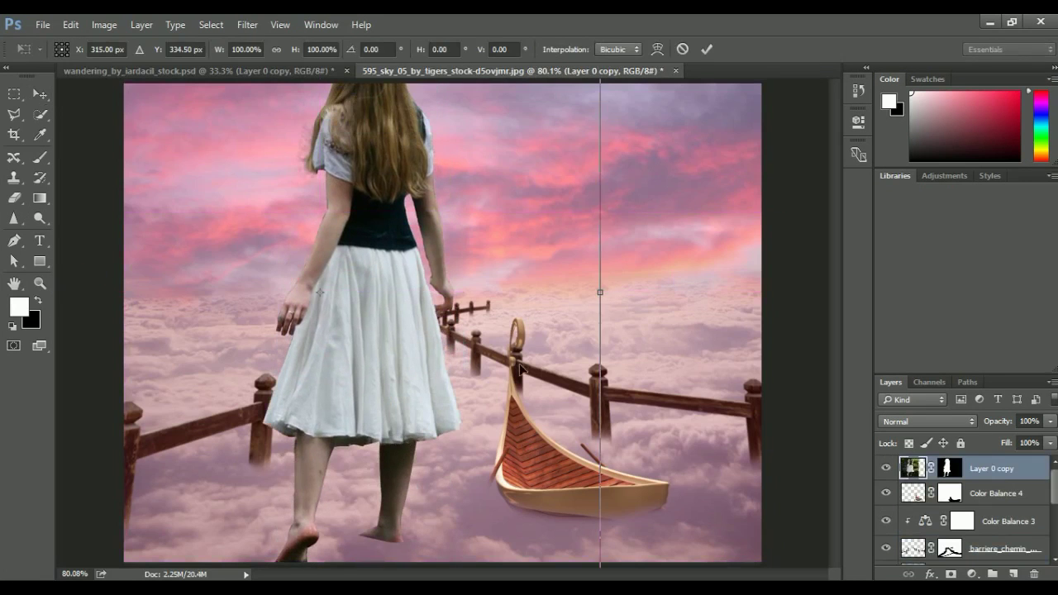
{"action": "mouse_move", "coordinate": [748, 91]}
{"action": "left_mouse_down"}
{"action": "mouse_move", "coordinate": [566, 262]}
{"action": "mouse_move", "coordinate": [364, 507]}
{"action": "mouse_move", "coordinate": [553, 312]}
{"action": "mouse_move", "coordinate": [558, 321]}
{"action": "left_mouse_up"}
{"action": "key", "text": "Return"}
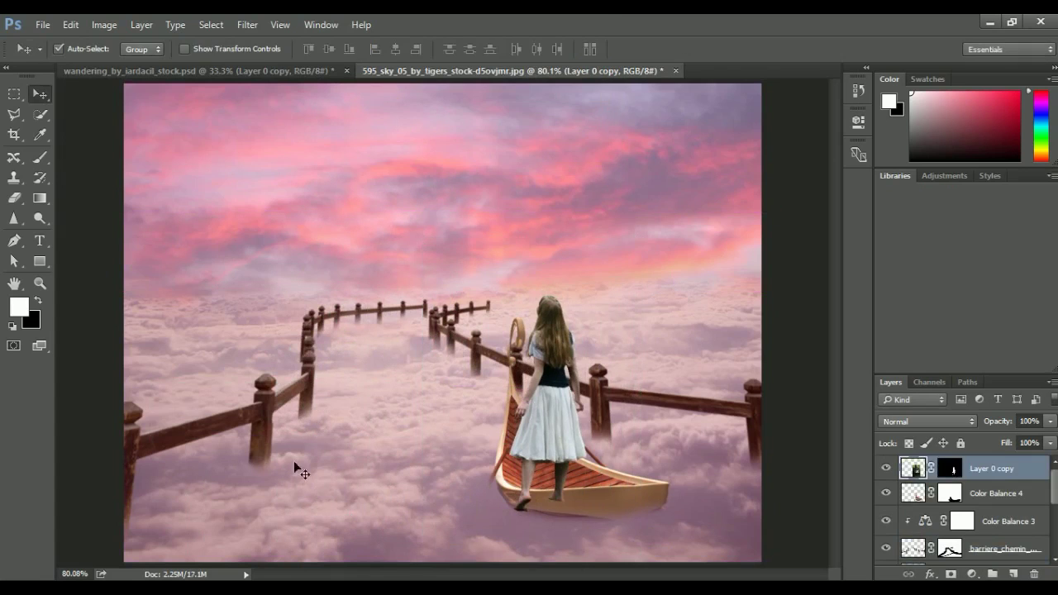
{"action": "left_click_drag", "start_coordinate": [1050, 422], "coordinate": [1007, 438]}
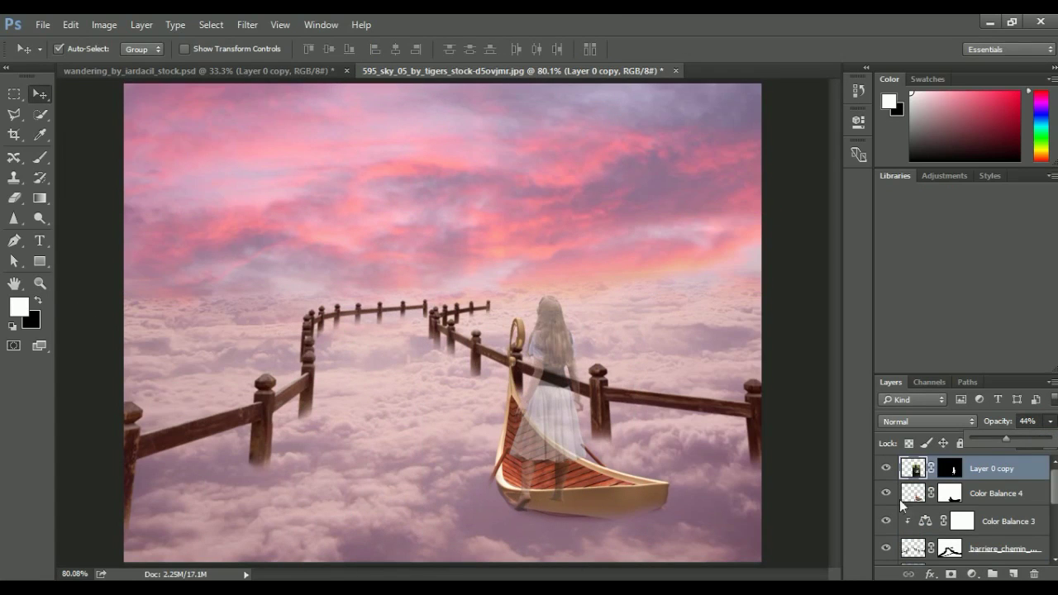
Step: Erase the girl's legs and feet covering the hull, then restore 100% opacity
{"action": "left_click", "coordinate": [39, 282]}
{"action": "left_click_drag", "start_coordinate": [551, 526], "coordinate": [520, 382]}
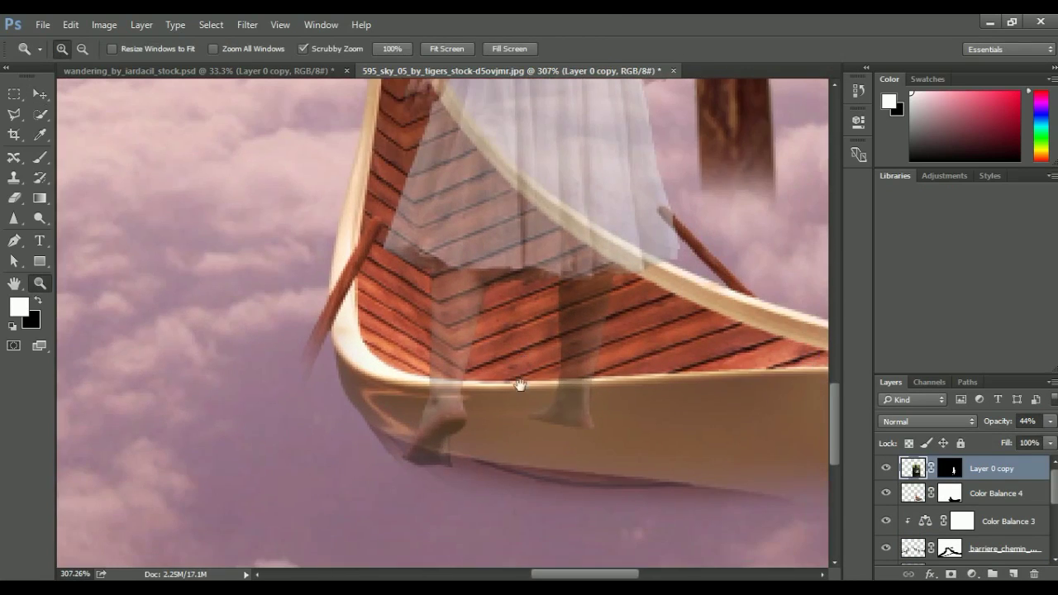
{"action": "key", "text": "e"}
{"action": "mouse_move", "coordinate": [600, 442]}
{"action": "left_mouse_down"}
{"action": "mouse_move", "coordinate": [570, 416]}
{"action": "mouse_move", "coordinate": [595, 416]}
{"action": "mouse_move", "coordinate": [569, 416]}
{"action": "left_mouse_up"}
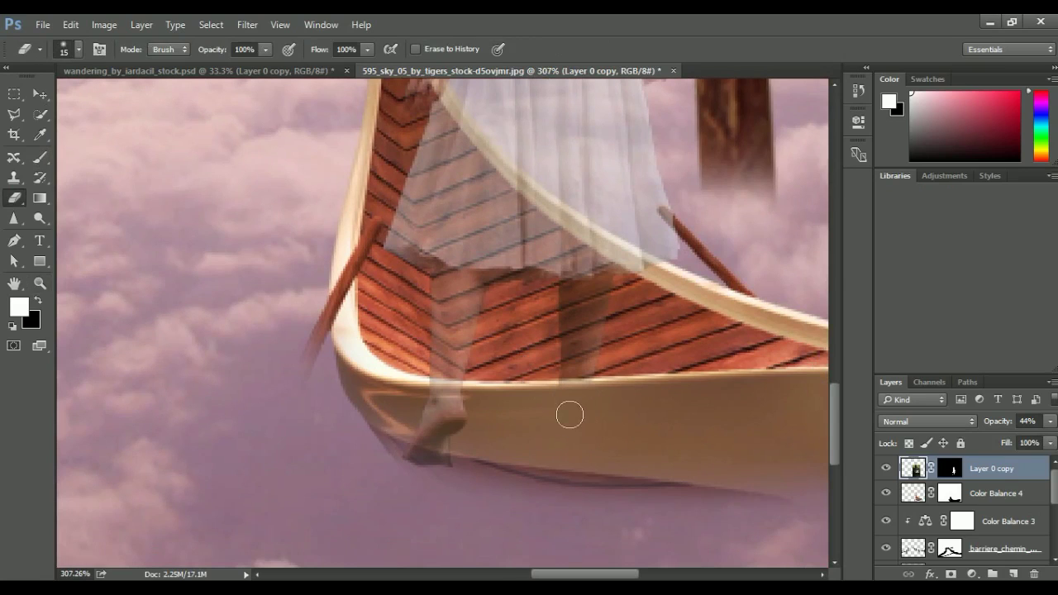
{"action": "mouse_move", "coordinate": [457, 427]}
{"action": "left_mouse_down"}
{"action": "mouse_move", "coordinate": [468, 416]}
{"action": "mouse_move", "coordinate": [437, 432]}
{"action": "mouse_move", "coordinate": [453, 486]}
{"action": "mouse_move", "coordinate": [433, 443]}
{"action": "mouse_move", "coordinate": [465, 429]}
{"action": "mouse_move", "coordinate": [429, 418]}
{"action": "left_mouse_up"}
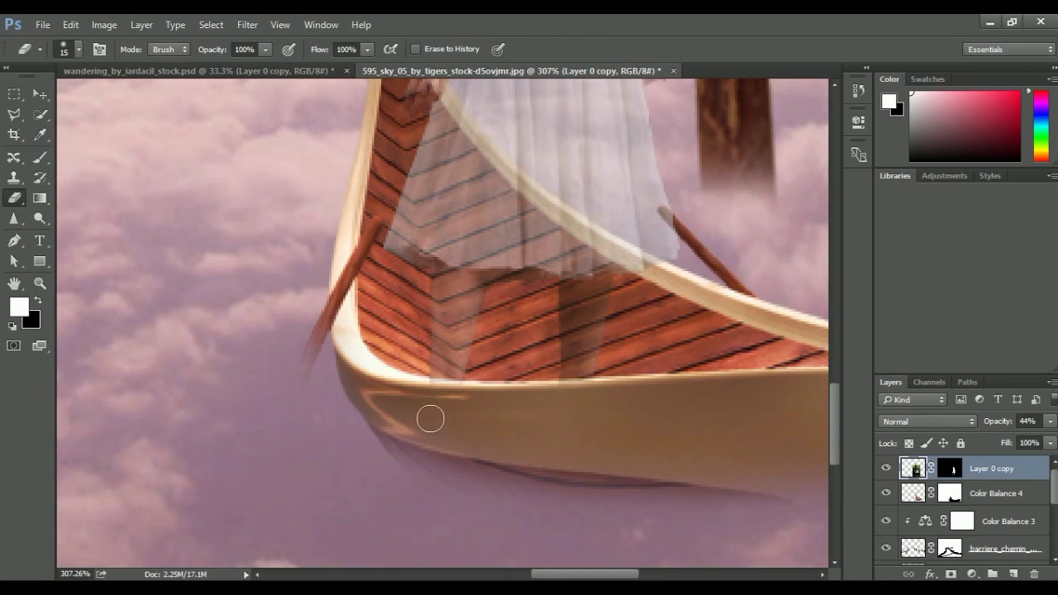
{"action": "key", "text": "ctrl+0"}
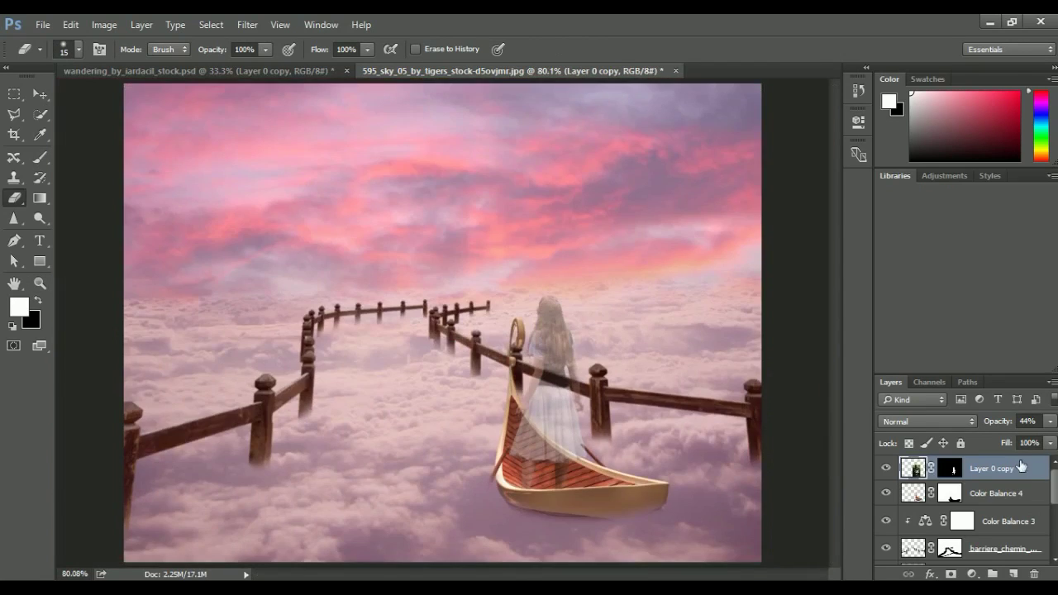
{"action": "left_click", "coordinate": [1050, 421]}
{"action": "left_click_drag", "start_coordinate": [1046, 445], "coordinate": [1057, 445]}
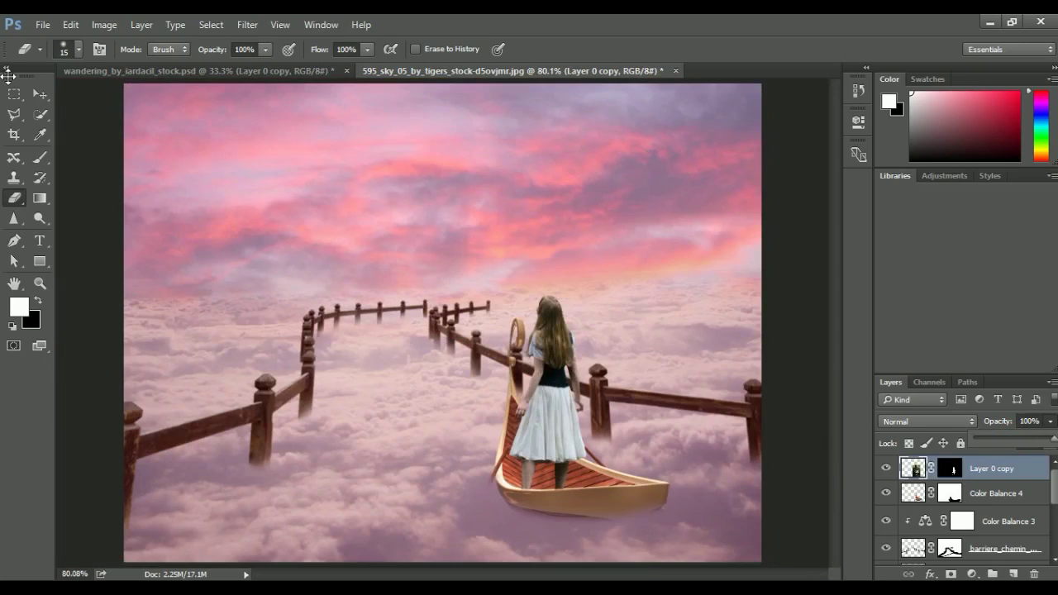
Step: Apply the girl's layer mask and add a new layer clipped to her
{"action": "key", "text": "v"}
{"action": "right_click", "coordinate": [950, 469]}
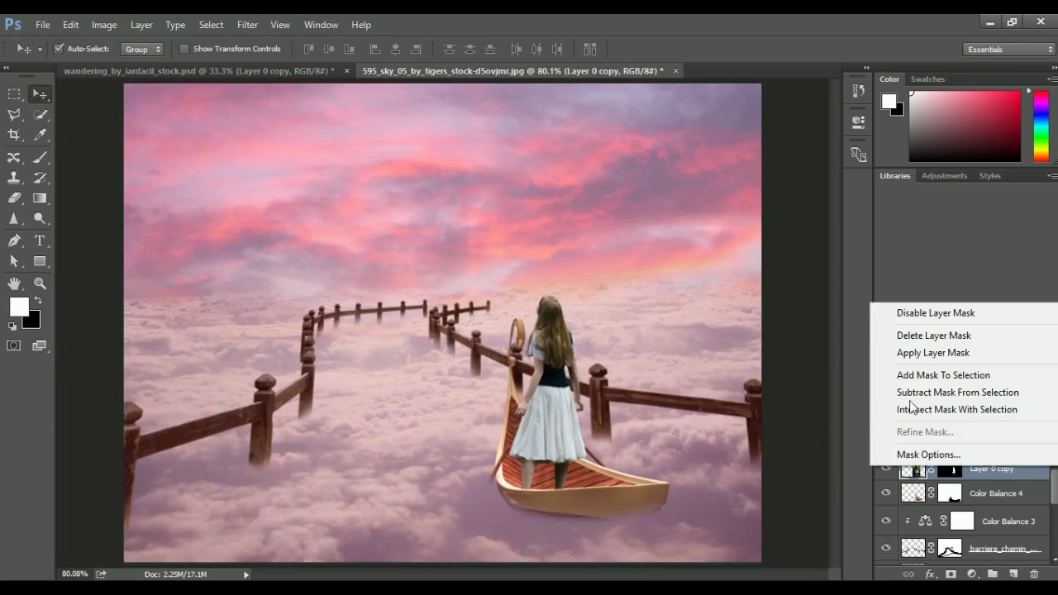
{"action": "left_click", "coordinate": [928, 352]}
{"action": "key", "text": "ctrl+shift+alt+n"}
{"action": "right_click", "coordinate": [958, 469]}
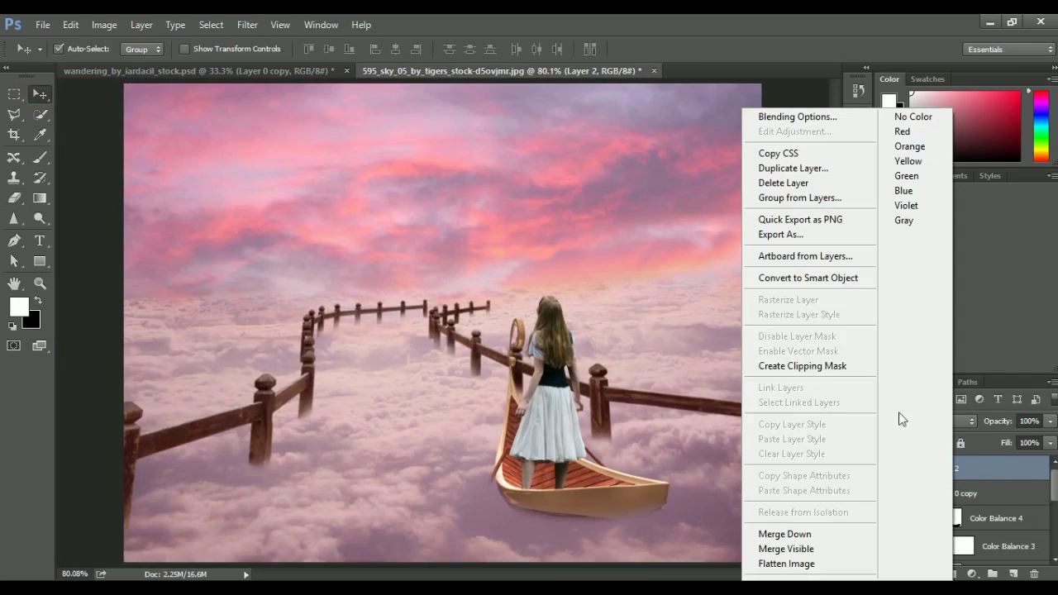
{"action": "left_click", "coordinate": [802, 366]}
Step: Fill the clipped layer with 50% gray and set it to Overlay blending
{"action": "left_click", "coordinate": [70, 24]}
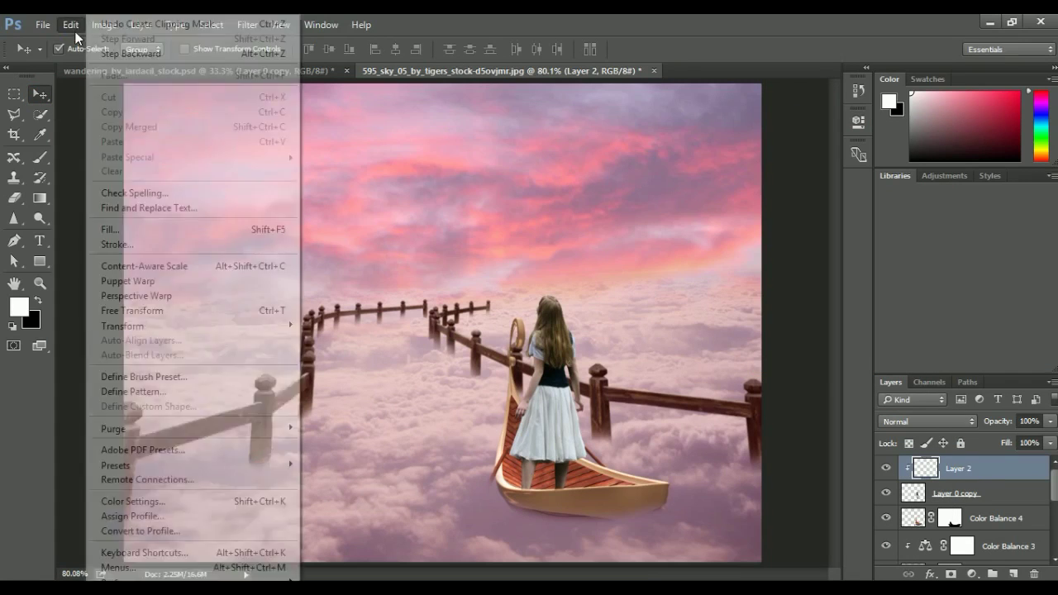
{"action": "left_click", "coordinate": [114, 229]}
{"action": "left_click", "coordinate": [633, 171]}
{"action": "left_click", "coordinate": [926, 421]}
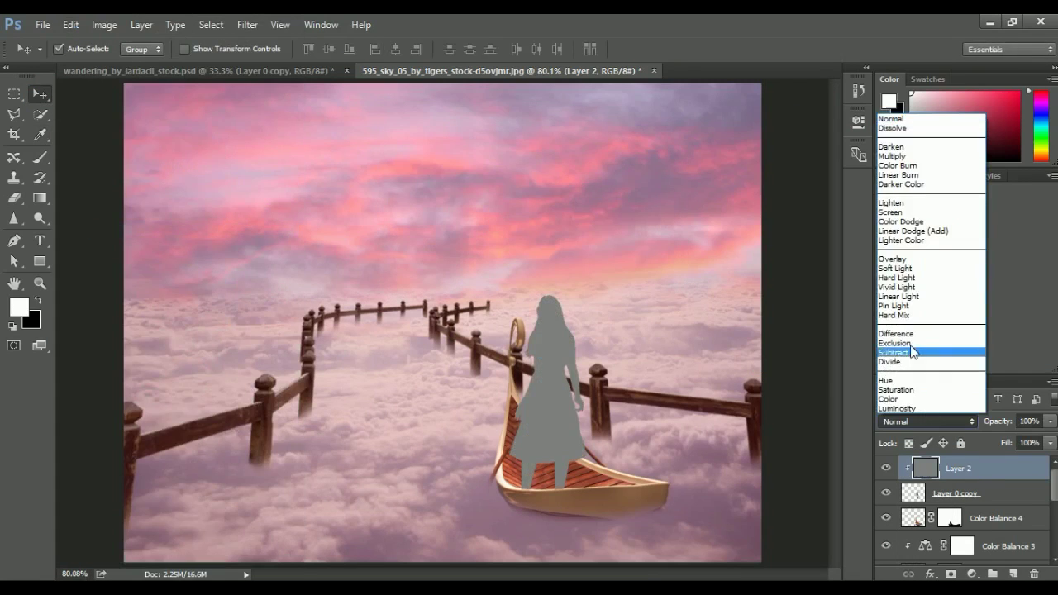
{"action": "left_click", "coordinate": [909, 267]}
Step: Burn shading onto the girl with a size-40 brush, comparing with Layer 2 toggled
{"action": "right_click", "coordinate": [39, 217]}
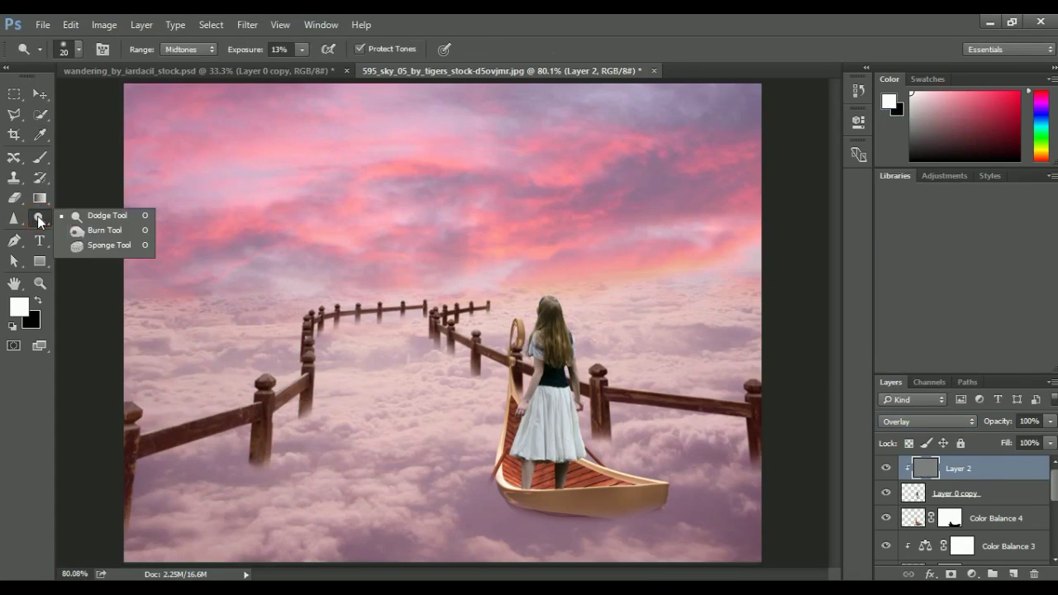
{"action": "left_click", "coordinate": [87, 233]}
{"action": "key", "text": "bracketleft"}
{"action": "key", "text": "bracketleft"}
{"action": "key", "text": "bracketleft"}
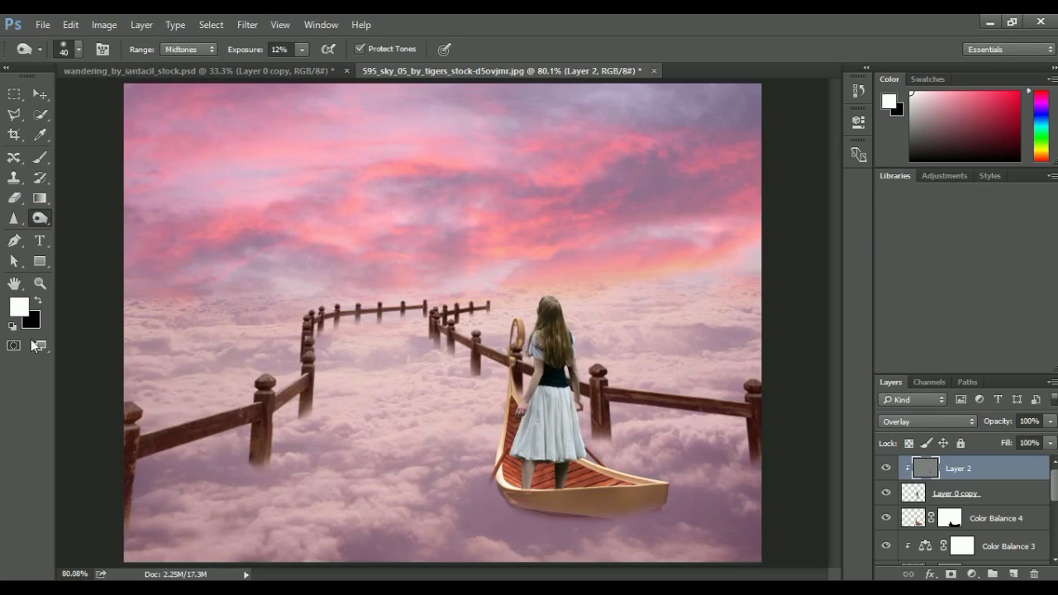
{"action": "left_click", "coordinate": [40, 283]}
{"action": "left_click_drag", "start_coordinate": [585, 412], "coordinate": [628, 411]}
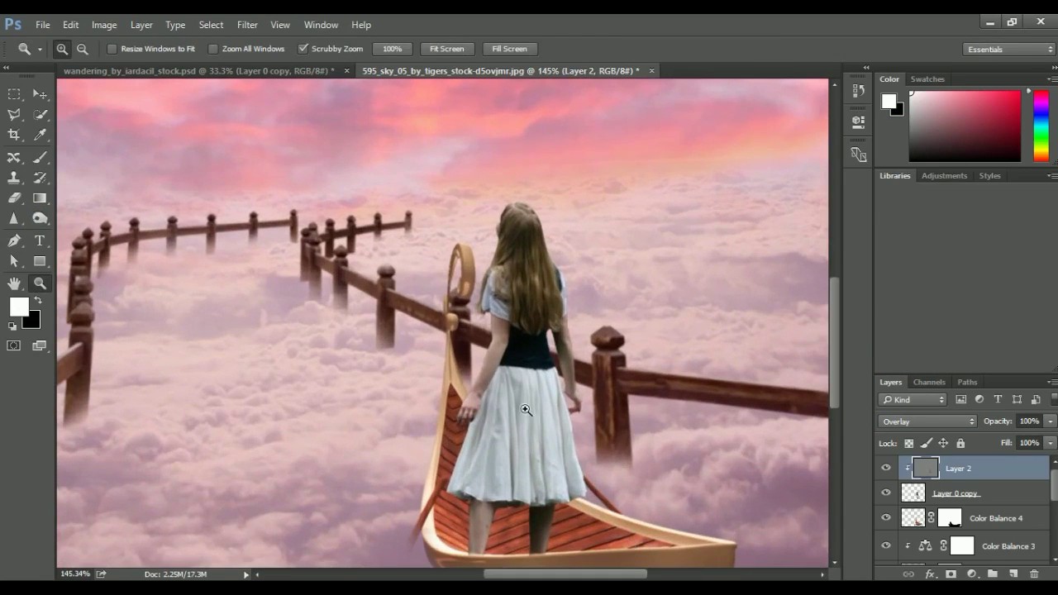
{"action": "left_click", "coordinate": [40, 217]}
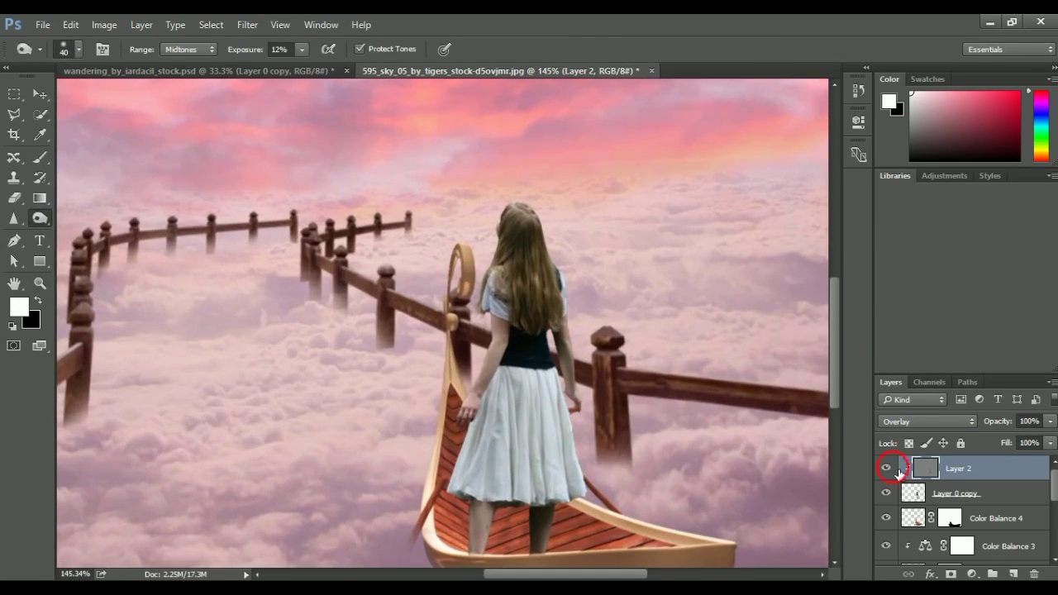
{"action": "left_click", "coordinate": [890, 469]}
{"action": "left_click", "coordinate": [889, 469]}
Step: Dodge the girl's hand lighter, checking the shading against Layer 2 hidden
{"action": "right_click", "coordinate": [39, 217]}
{"action": "left_click", "coordinate": [91, 215]}
{"action": "left_click_drag", "start_coordinate": [469, 388], "coordinate": [472, 378]}
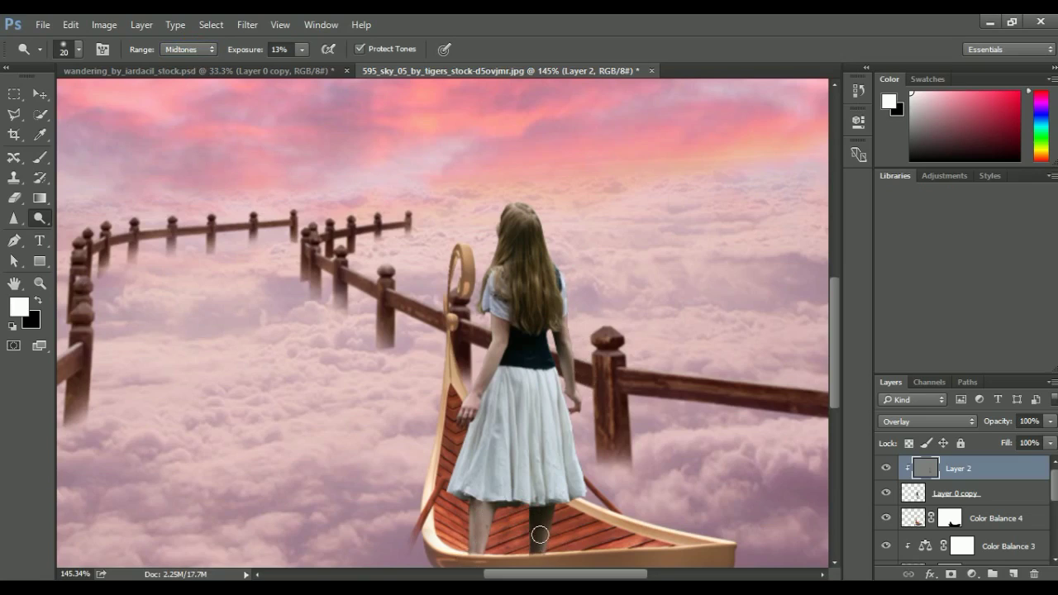
{"action": "left_click", "coordinate": [886, 468]}
{"action": "left_click", "coordinate": [886, 469]}
{"action": "left_click", "coordinate": [38, 301]}
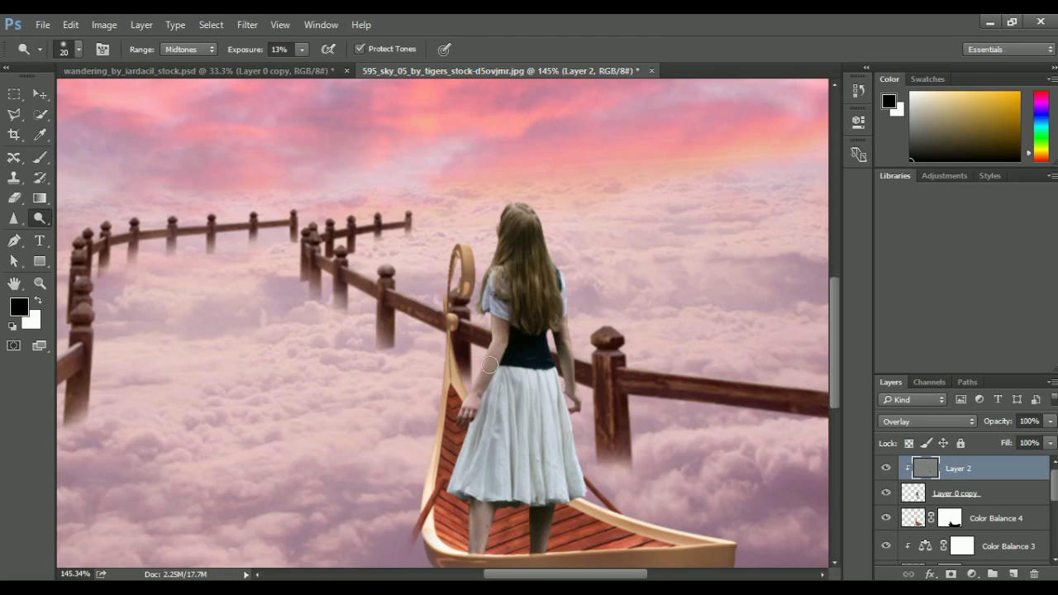
{"action": "left_click", "coordinate": [886, 468]}
{"action": "left_click", "coordinate": [886, 468]}
{"action": "key", "text": "ctrl+0"}
{"action": "left_click", "coordinate": [972, 573]}
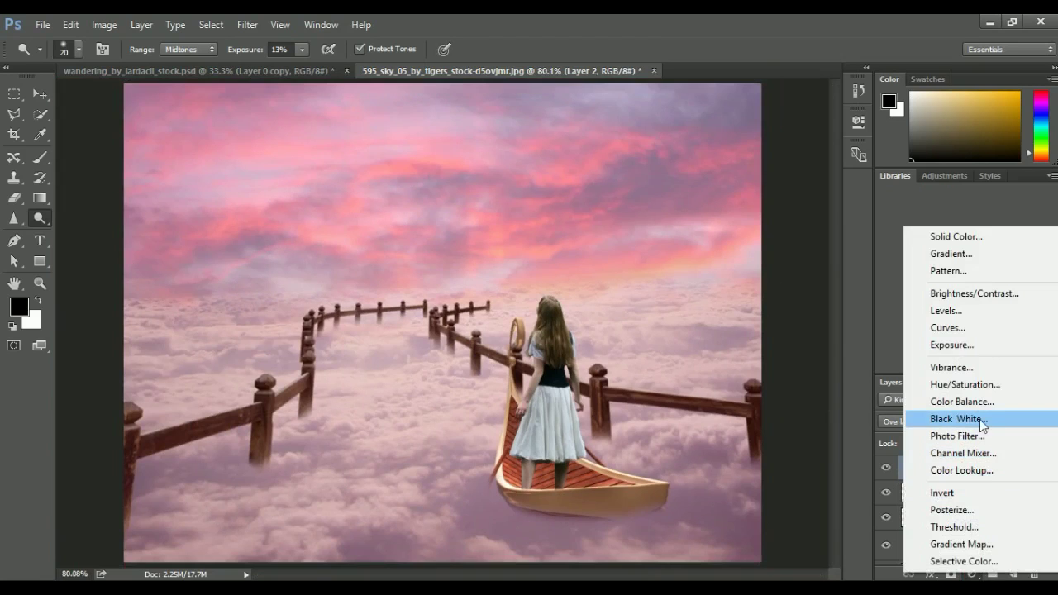
Step: Add a Color Balance layer clipped to Layer 2 and shift its midtones
{"action": "left_click", "coordinate": [963, 402]}
{"action": "left_click", "coordinate": [720, 374]}
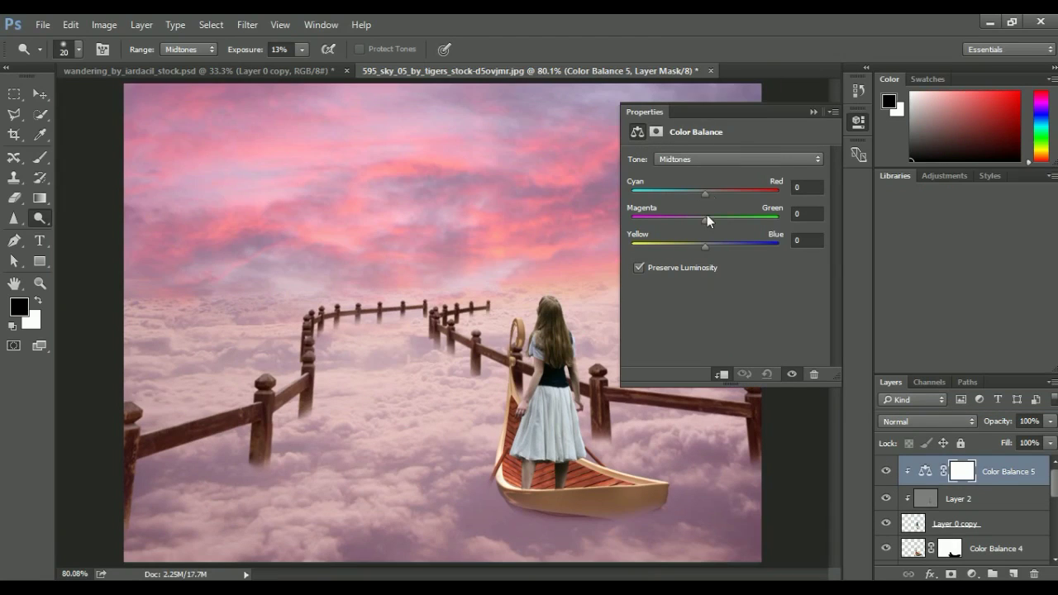
{"action": "left_click_drag", "start_coordinate": [727, 191], "coordinate": [723, 191]}
{"action": "left_click", "coordinate": [701, 246]}
Step: Push the Color Balance shadows toward red and yellow, then switch to the wandering stock document
{"action": "left_click", "coordinate": [688, 161]}
{"action": "left_click", "coordinate": [695, 170]}
{"action": "left_click_drag", "start_coordinate": [705, 194], "coordinate": [709, 194]}
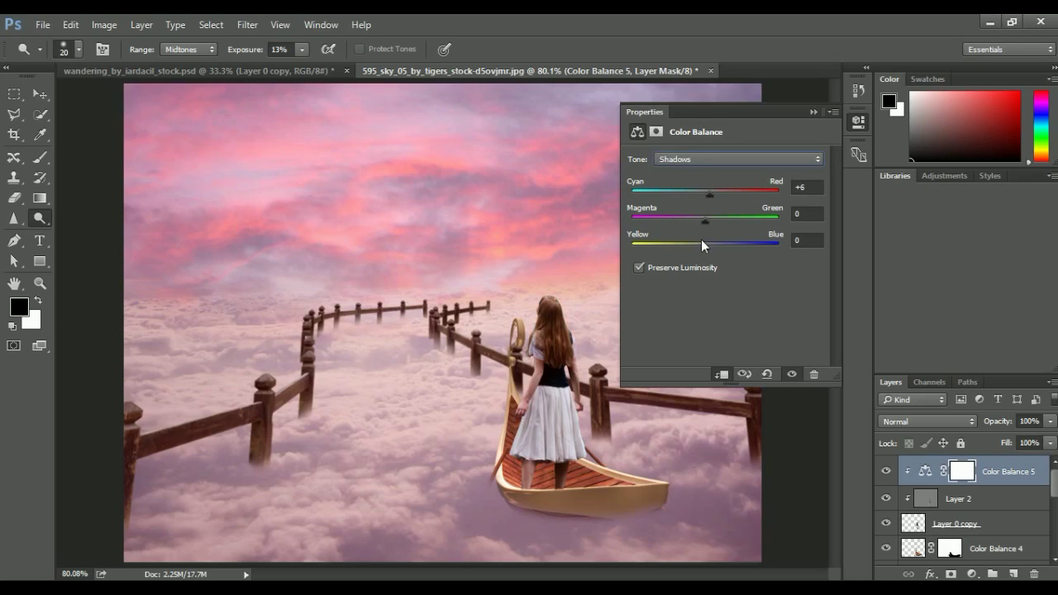
{"action": "left_click_drag", "start_coordinate": [701, 244], "coordinate": [698, 250]}
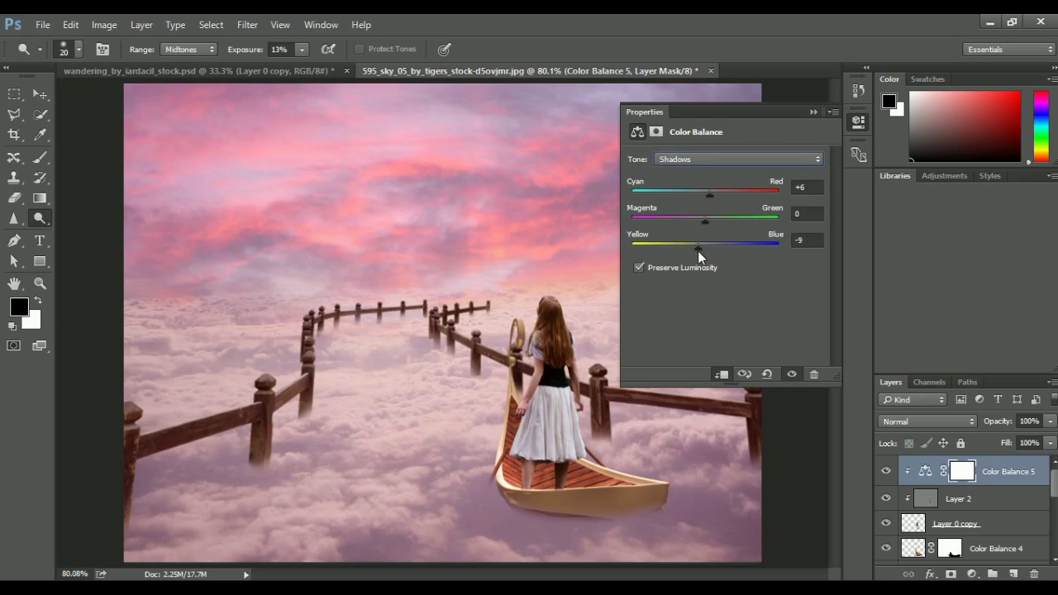
{"action": "left_click", "coordinate": [814, 112]}
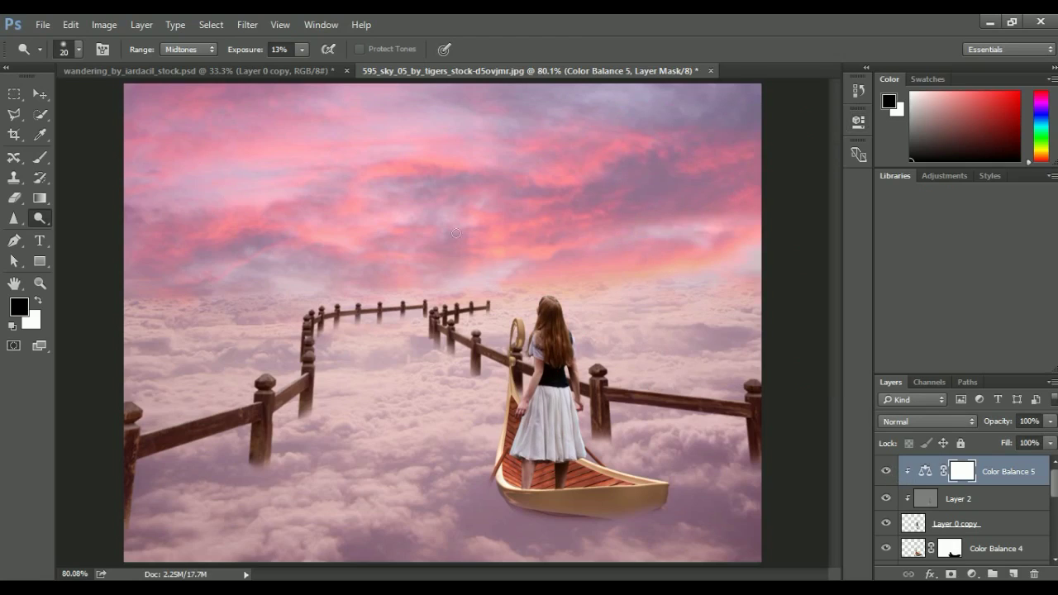
{"action": "key", "text": "v"}
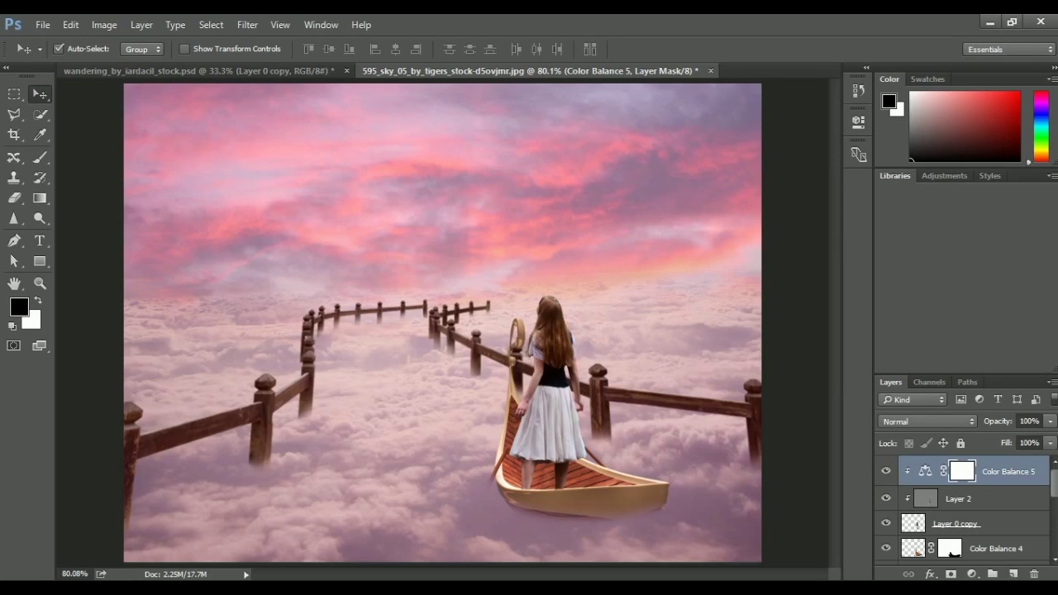
{"action": "left_click_drag", "start_coordinate": [371, 189], "coordinate": [526, 374]}
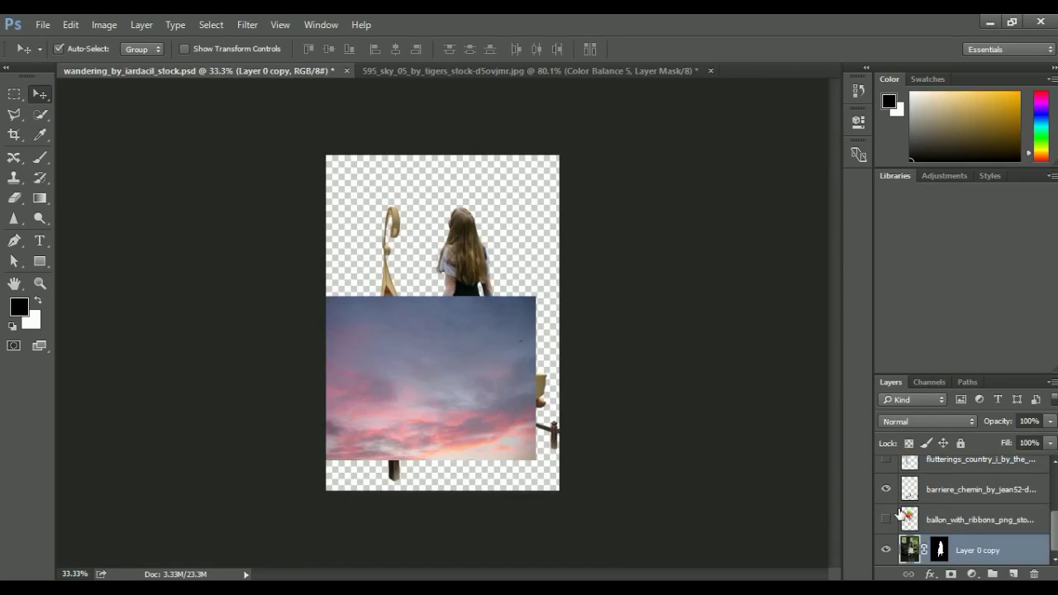
Step: Drag the lantern layer from the stock document into the cloud scene
{"action": "scroll", "coordinate": [903, 543], "scroll_direction": "up", "scroll_amount": 2}
{"action": "scroll", "coordinate": [895, 563], "scroll_direction": "down", "scroll_amount": 2}
{"action": "scroll", "coordinate": [920, 525], "scroll_direction": "up", "scroll_amount": 1}
{"action": "scroll", "coordinate": [920, 526], "scroll_direction": "up", "scroll_amount": 2}
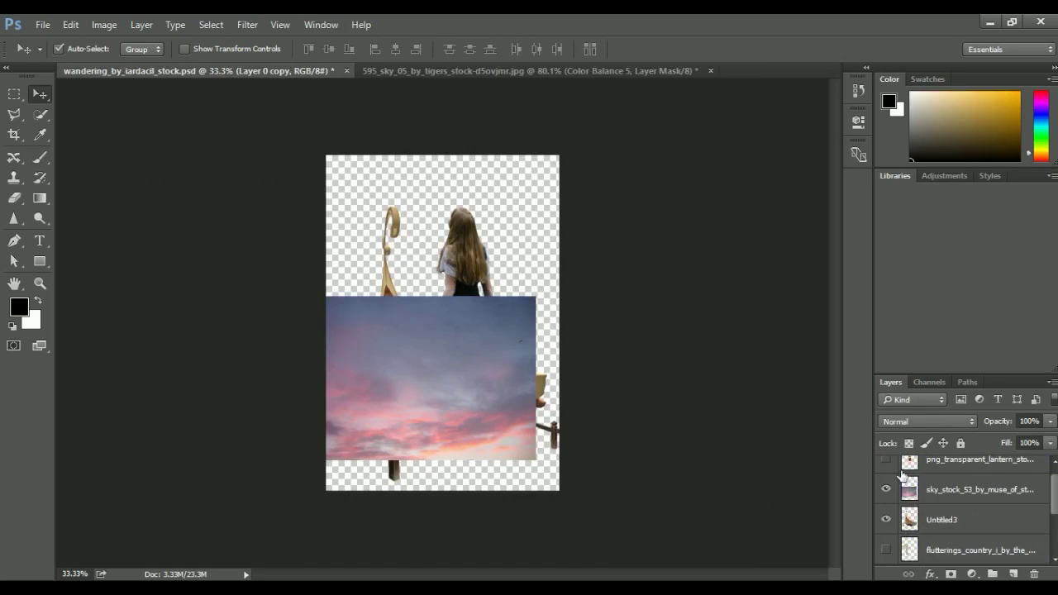
{"action": "left_click", "coordinate": [886, 460]}
{"action": "left_click_drag", "start_coordinate": [438, 355], "coordinate": [446, 377]}
Step: Scale the lantern to about 65% and place it beside the girl's hand
{"action": "key", "text": "ctrl+t"}
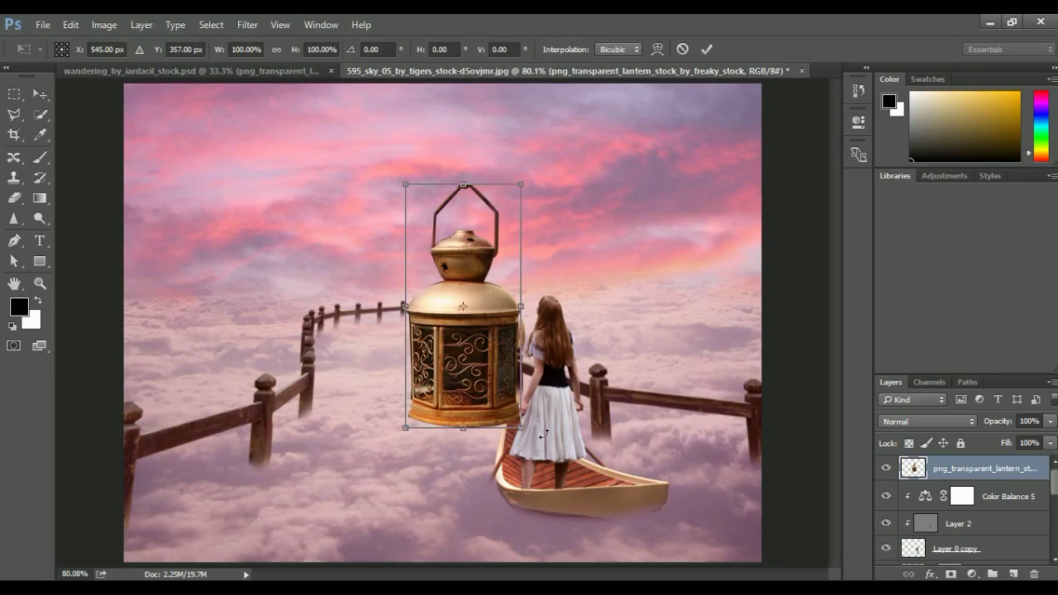
{"action": "mouse_move", "coordinate": [525, 430]}
{"action": "left_mouse_down"}
{"action": "mouse_move", "coordinate": [485, 307]}
{"action": "mouse_move", "coordinate": [491, 360]}
{"action": "mouse_move", "coordinate": [450, 281]}
{"action": "left_mouse_up"}
{"action": "key", "text": "Return"}
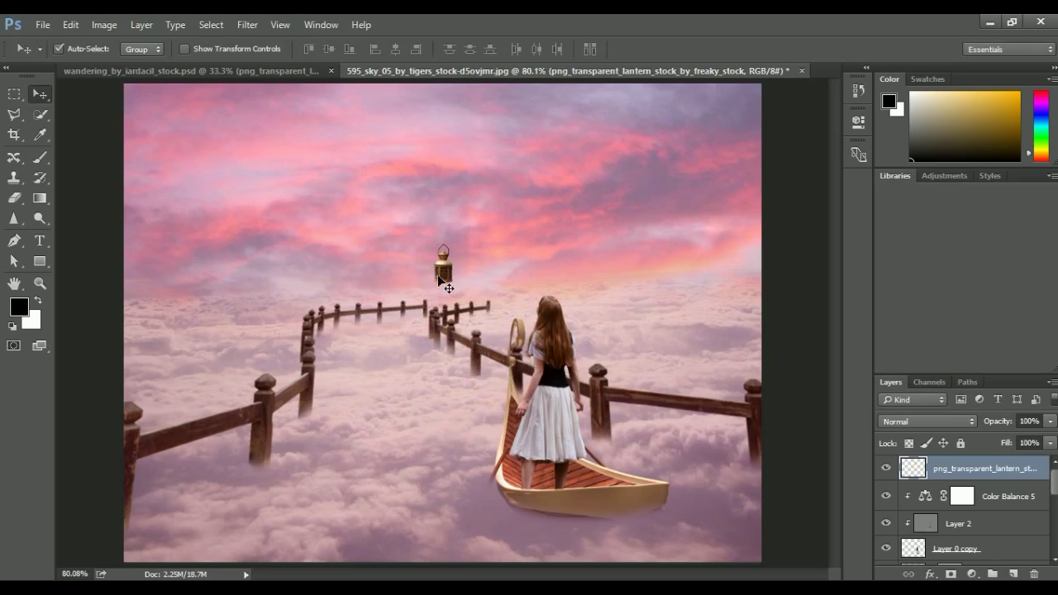
{"action": "mouse_move", "coordinate": [439, 279]}
{"action": "left_mouse_down"}
{"action": "mouse_move", "coordinate": [512, 369]}
{"action": "mouse_move", "coordinate": [620, 376]}
{"action": "left_mouse_up"}
{"action": "key", "text": "z"}
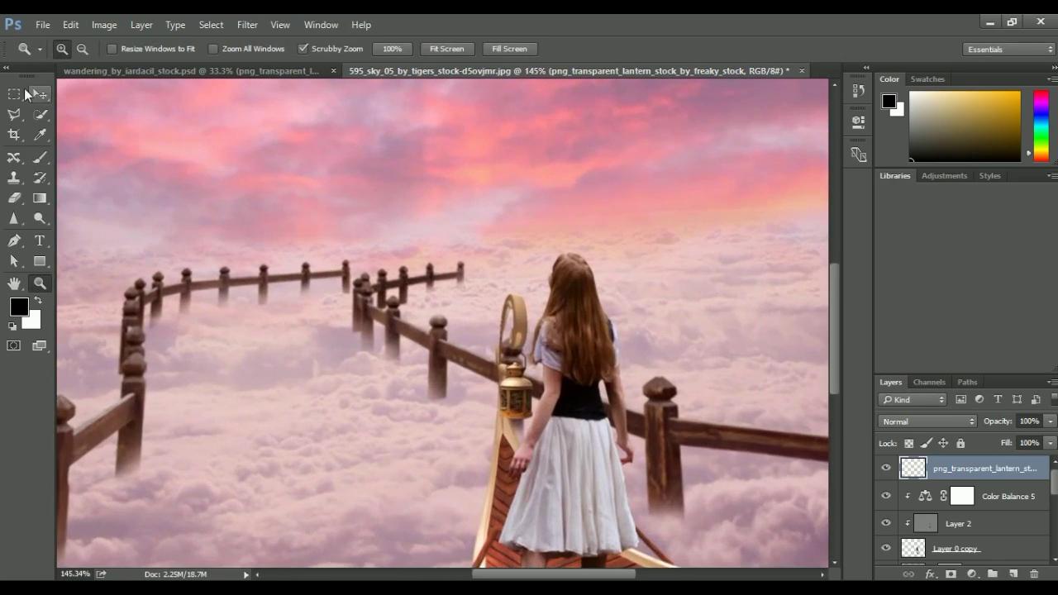
{"action": "left_click", "coordinate": [38, 93]}
{"action": "left_click_drag", "start_coordinate": [514, 381], "coordinate": [533, 389]}
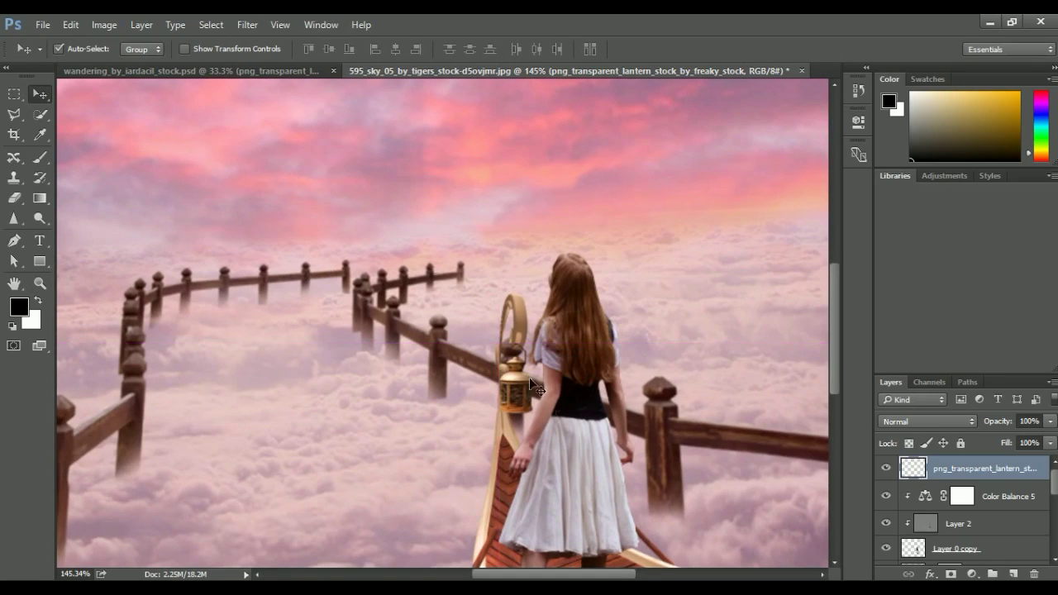
{"action": "key", "text": "e"}
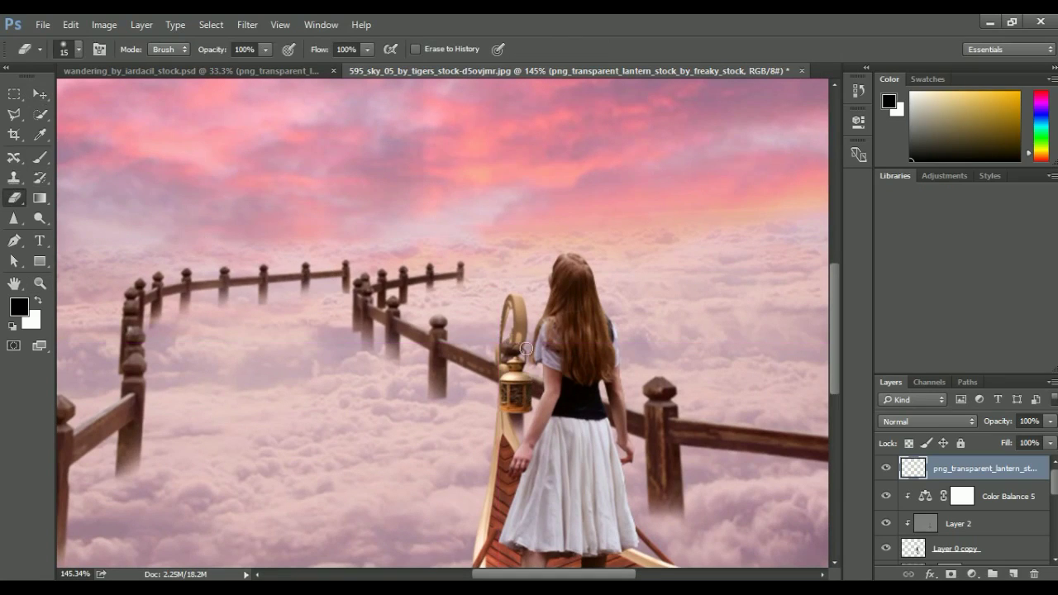
{"action": "left_click", "coordinate": [886, 468]}
{"action": "left_click", "coordinate": [886, 468]}
Step: Add a Color Balance adjustment layer clipped to the lantern
{"action": "left_click", "coordinate": [972, 574]}
{"action": "left_click", "coordinate": [960, 403]}
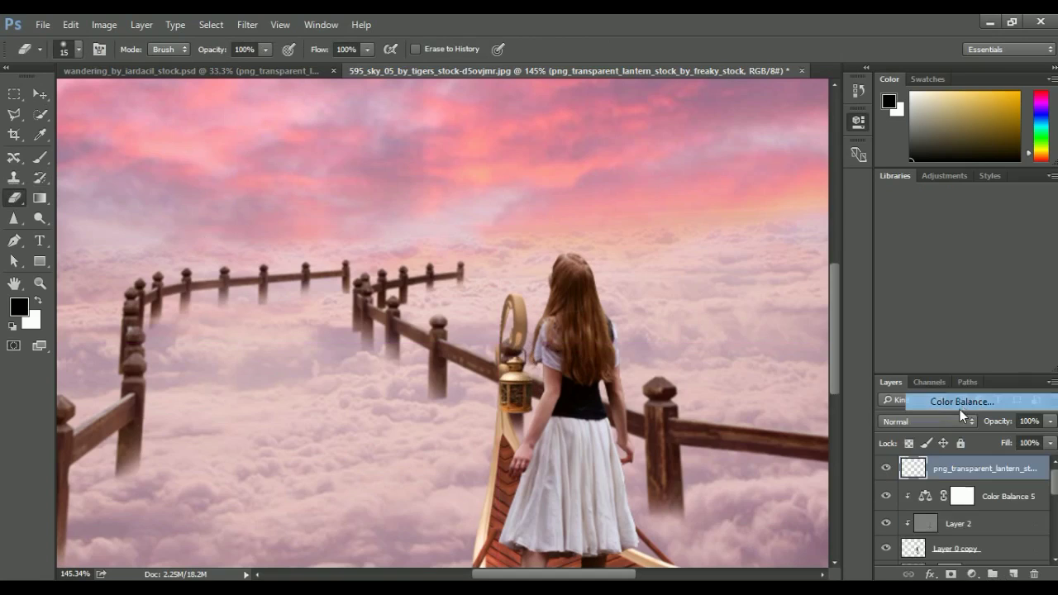
{"action": "left_click", "coordinate": [721, 375]}
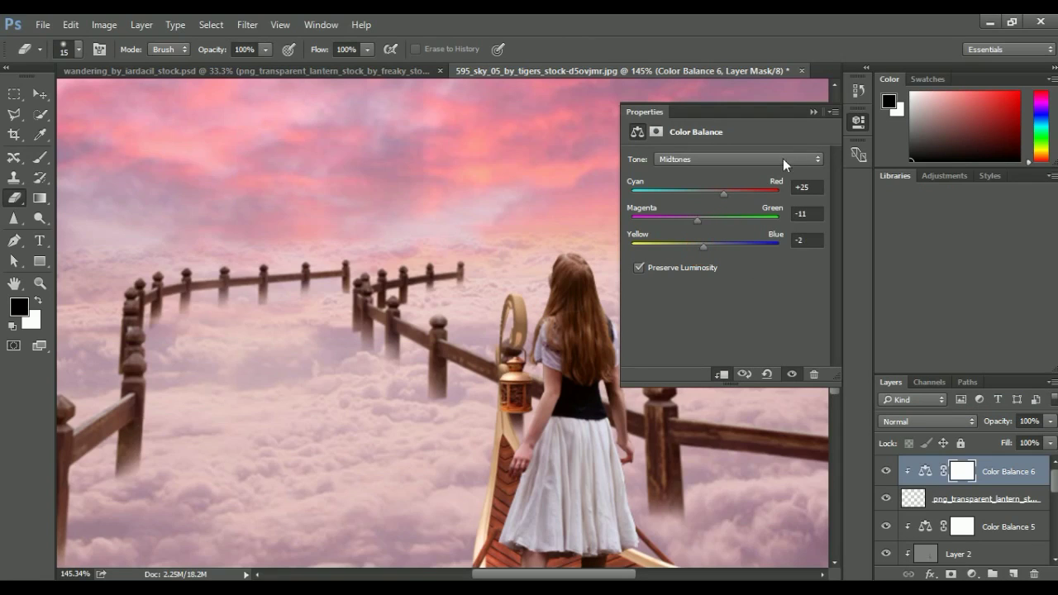
Step: Set Color Balance 6 shadows to -5, 0, +6 toward cyan and blue
{"action": "left_click", "coordinate": [859, 121]}
{"action": "double_click", "coordinate": [925, 470]}
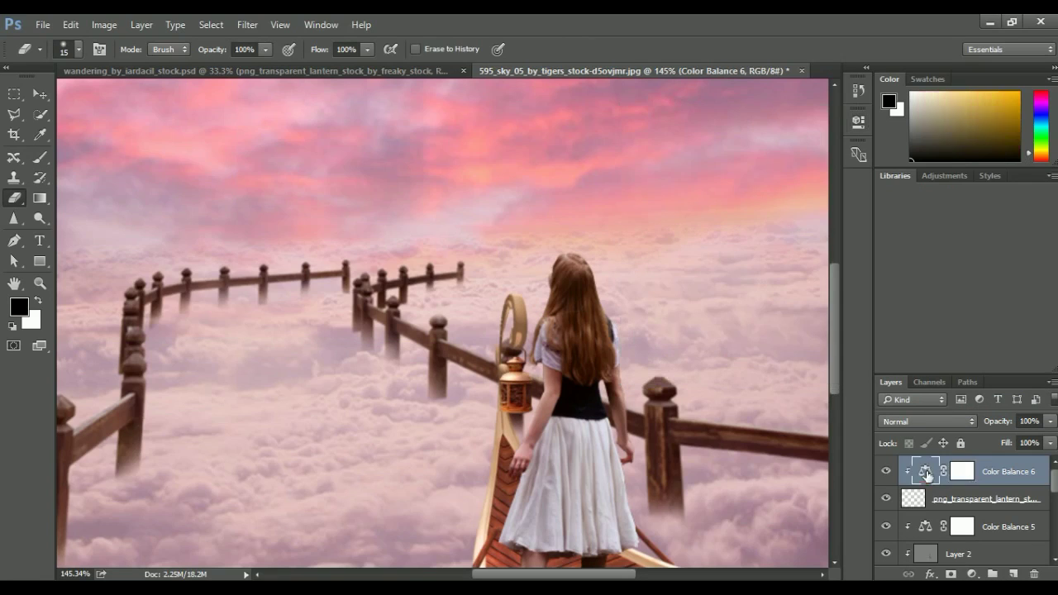
{"action": "left_click", "coordinate": [727, 159]}
{"action": "left_click", "coordinate": [690, 171]}
{"action": "left_click_drag", "start_coordinate": [710, 196], "coordinate": [702, 195]}
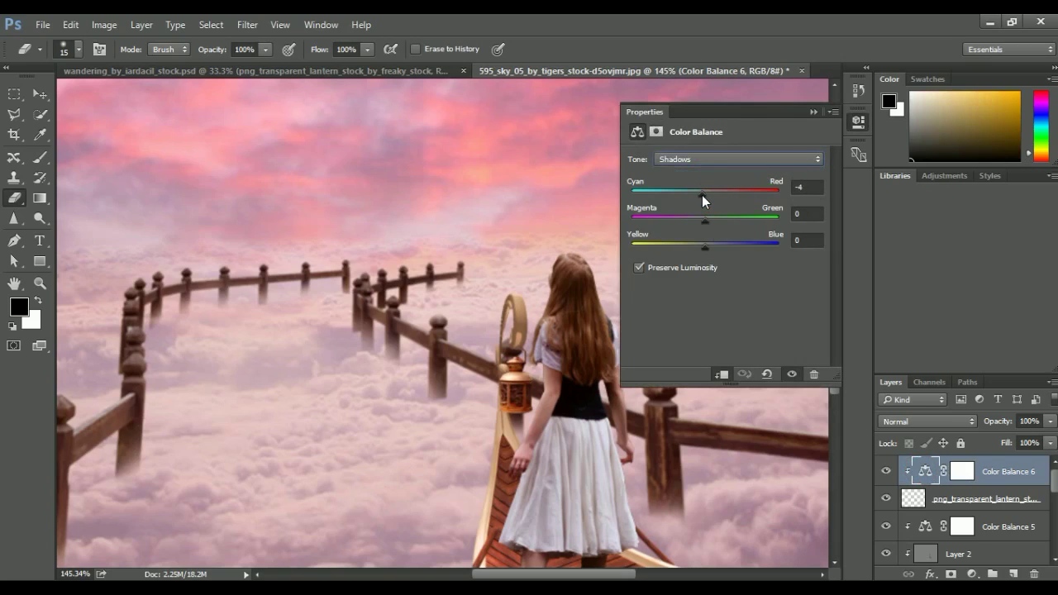
{"action": "left_click_drag", "start_coordinate": [704, 246], "coordinate": [709, 246]}
{"action": "left_click", "coordinate": [810, 113]}
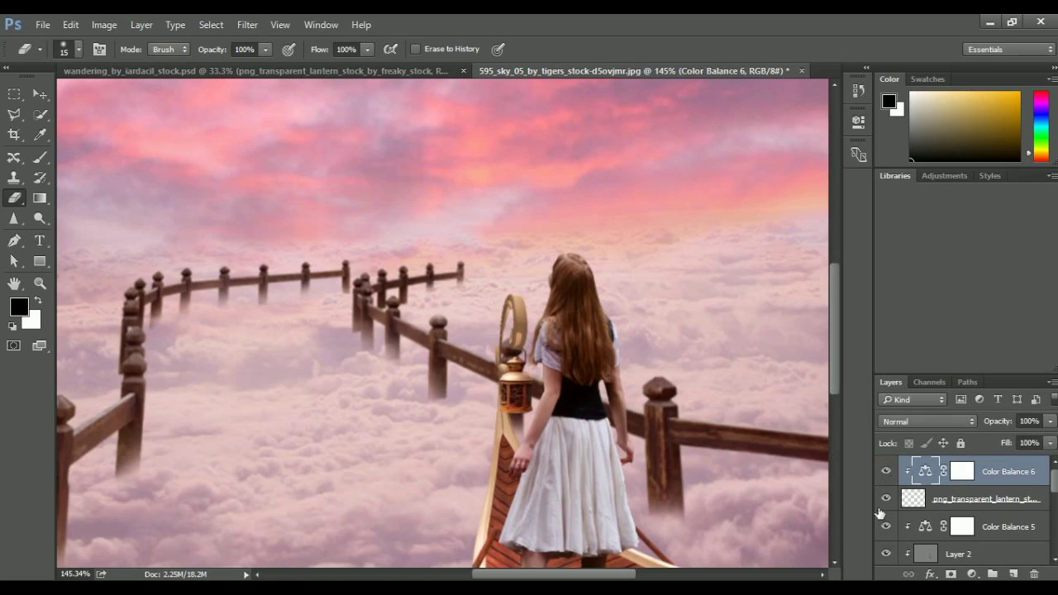
Step: Fit the whole image in the window and add a new empty Layer 3
{"action": "key", "text": "ctrl+0"}
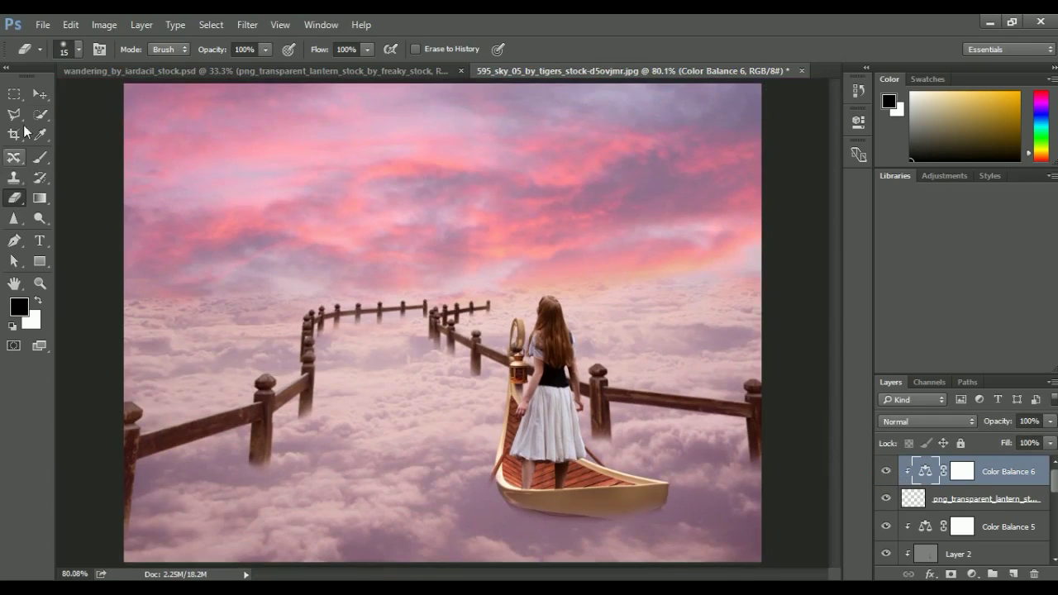
{"action": "left_click", "coordinate": [40, 93]}
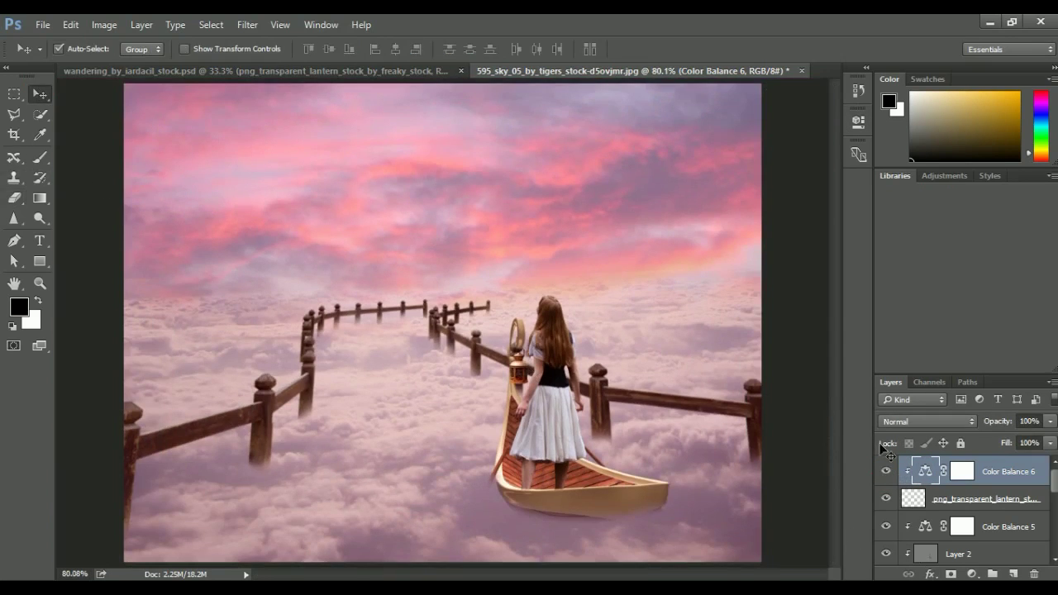
{"action": "left_click", "coordinate": [1013, 574]}
Step: Copy the signpost layer from the wandering stock document into the cloud scene
{"action": "left_click", "coordinate": [81, 71]}
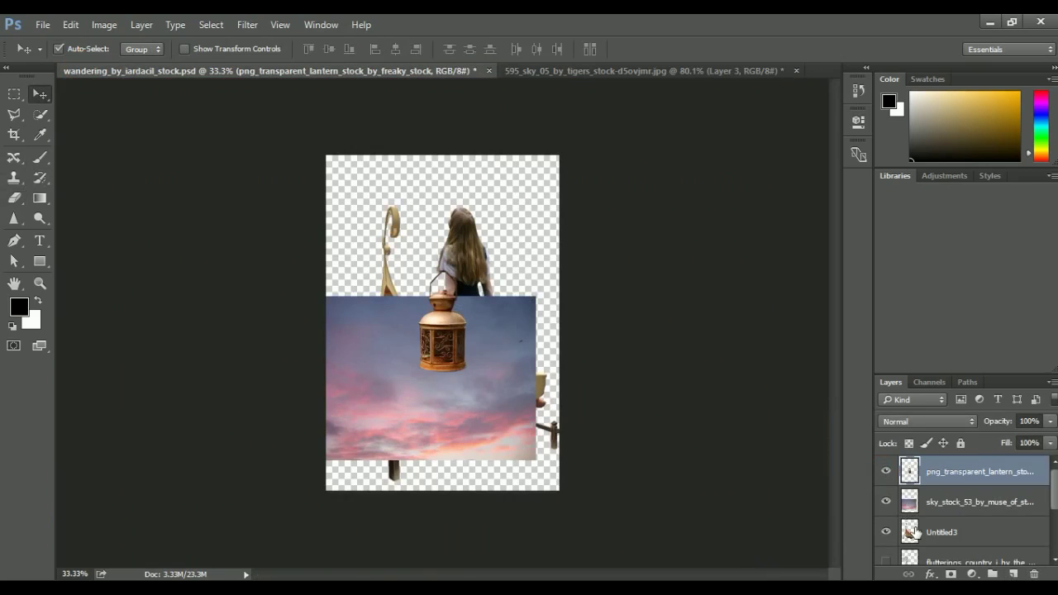
{"action": "scroll", "coordinate": [915, 529], "scroll_direction": "down", "scroll_amount": 2}
{"action": "left_click", "coordinate": [886, 501]}
{"action": "mouse_move", "coordinate": [343, 273]}
{"action": "left_mouse_down"}
{"action": "mouse_move", "coordinate": [490, 96]}
{"action": "mouse_move", "coordinate": [431, 463]}
{"action": "left_mouse_up"}
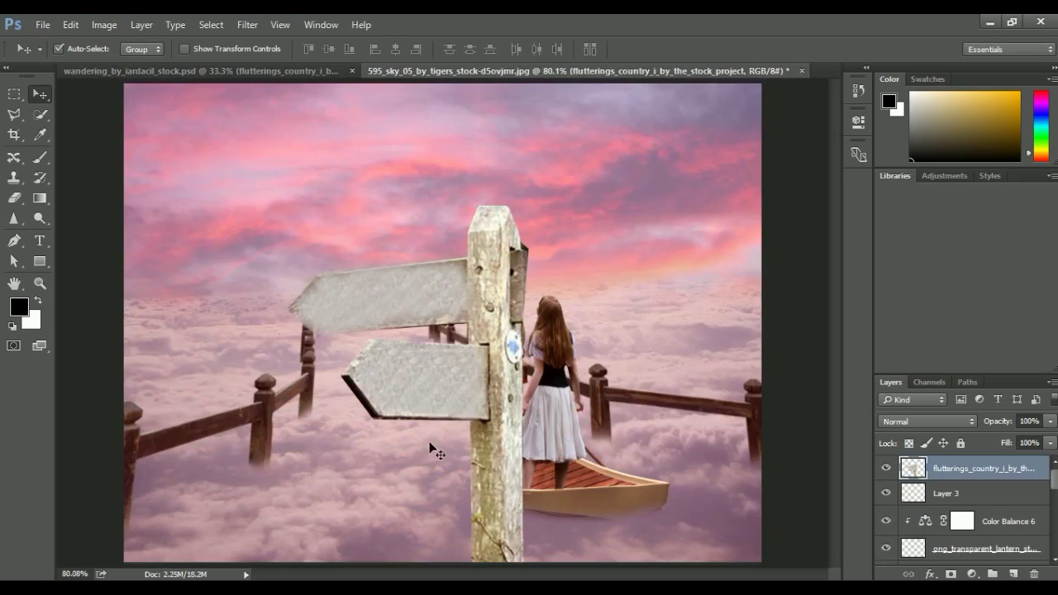
Step: Scale the signpost to about 29%, rotate it near upright, and place it beside the left fence
{"action": "key", "text": "ctrl+t"}
{"action": "left_click_drag", "start_coordinate": [528, 207], "coordinate": [457, 330]}
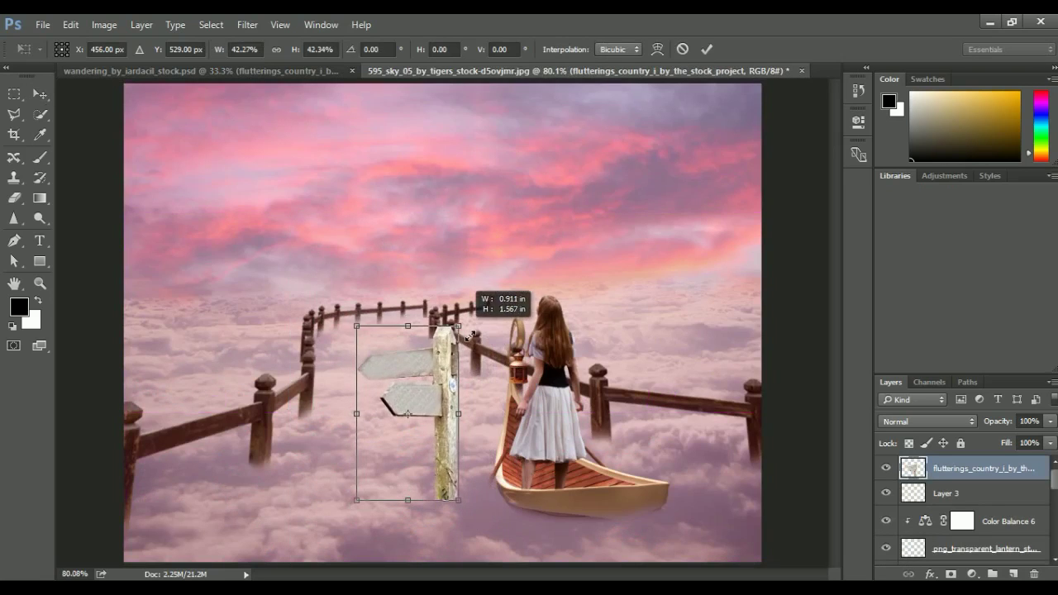
{"action": "mouse_move", "coordinate": [368, 375]}
{"action": "left_mouse_down"}
{"action": "mouse_move", "coordinate": [299, 279]}
{"action": "mouse_move", "coordinate": [174, 242]}
{"action": "left_mouse_up"}
{"action": "left_click_drag", "start_coordinate": [302, 190], "coordinate": [314, 220]}
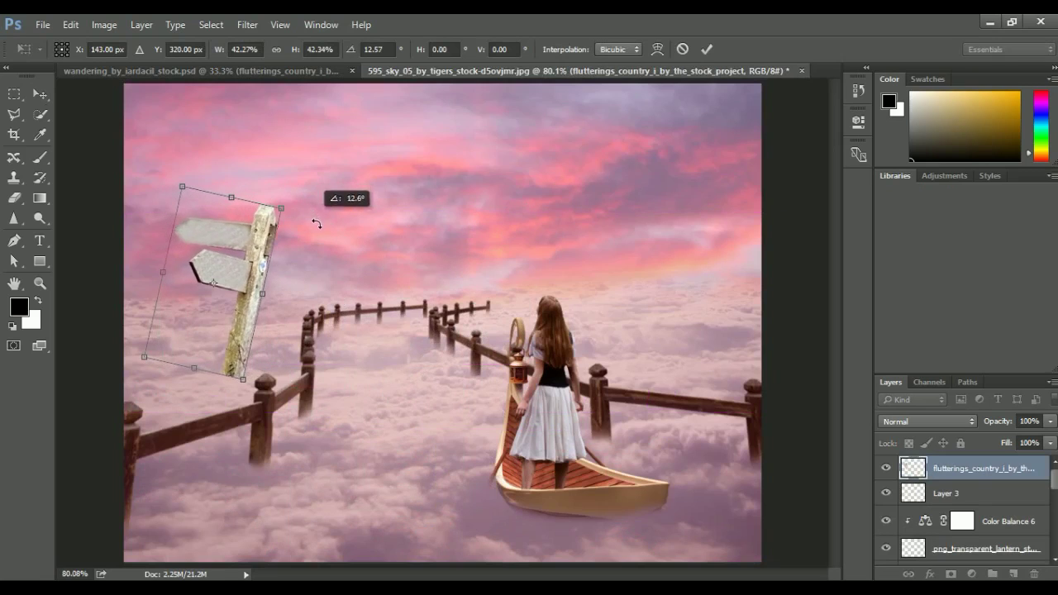
{"action": "left_click_drag", "start_coordinate": [258, 265], "coordinate": [230, 384]}
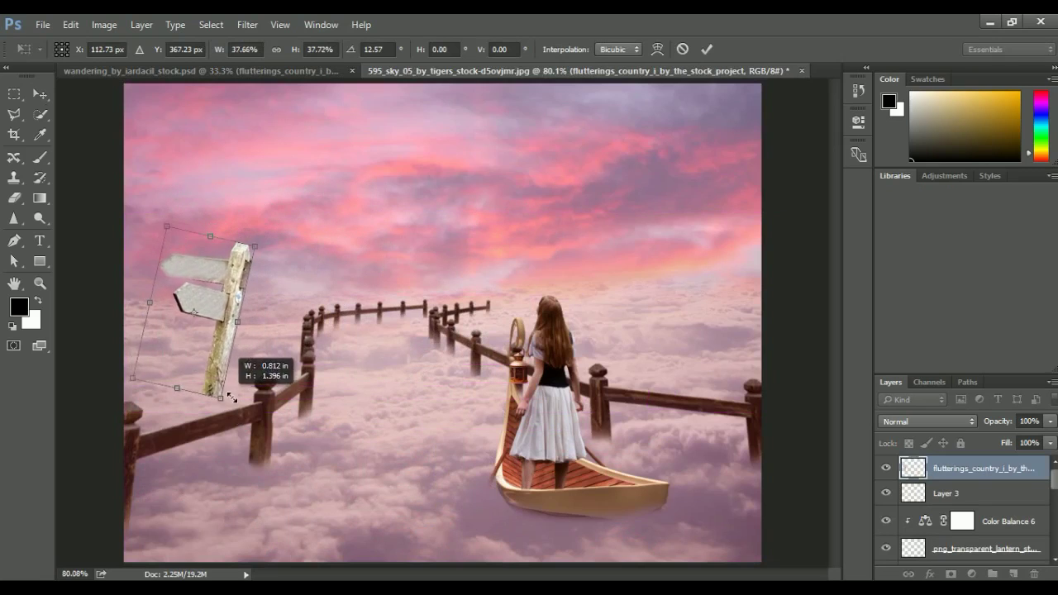
{"action": "left_click_drag", "start_coordinate": [285, 227], "coordinate": [261, 279]}
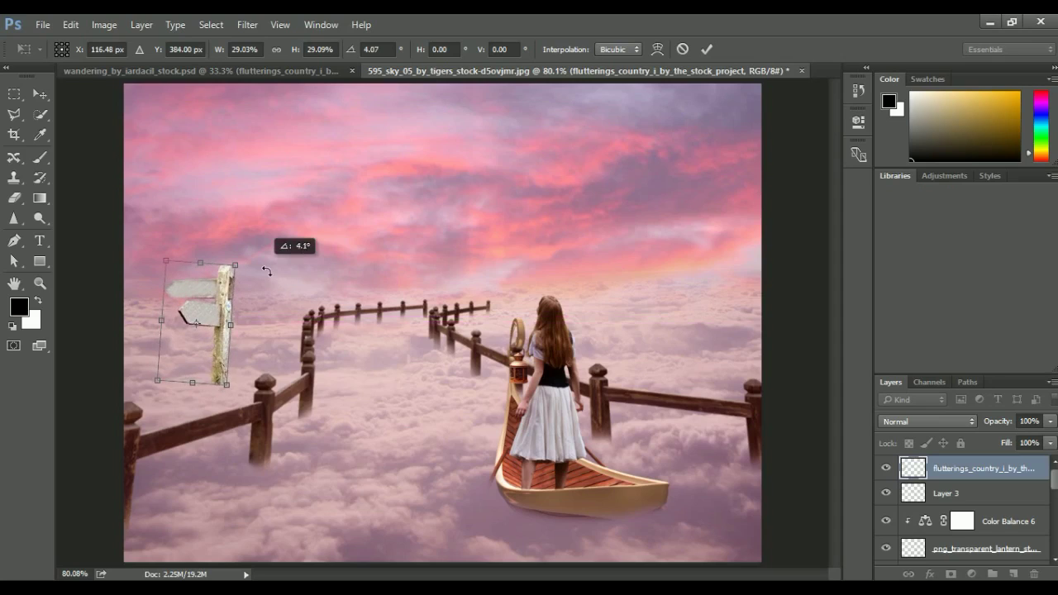
{"action": "left_click_drag", "start_coordinate": [227, 310], "coordinate": [226, 321]}
{"action": "key", "text": "Return"}
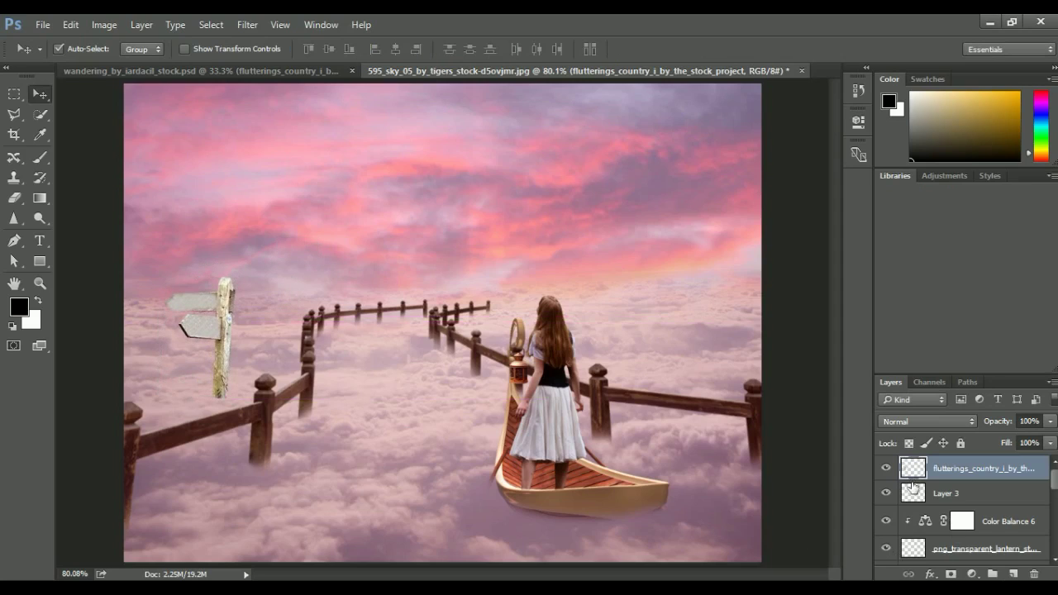
{"action": "left_click", "coordinate": [886, 468]}
{"action": "left_click", "coordinate": [886, 467]}
Step: Add a Color Balance adjustment for the signpost with midtones +23 red and shadows +20/-8/-1
{"action": "left_click", "coordinate": [972, 574]}
{"action": "left_click", "coordinate": [945, 398]}
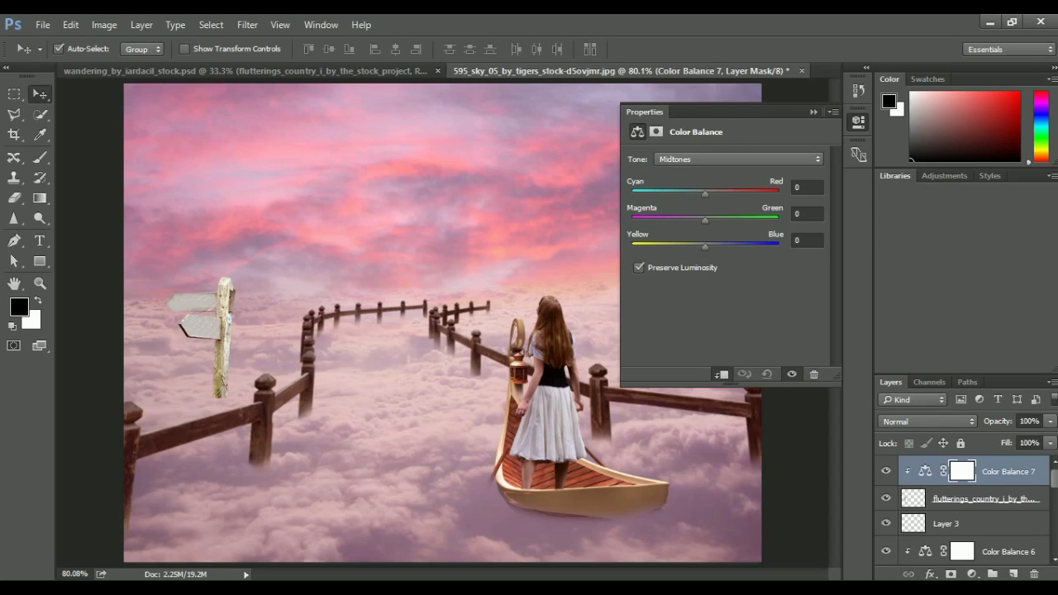
{"action": "left_click_drag", "start_coordinate": [697, 246], "coordinate": [695, 220]}
{"action": "left_click", "coordinate": [728, 159]}
{"action": "left_click", "coordinate": [720, 172]}
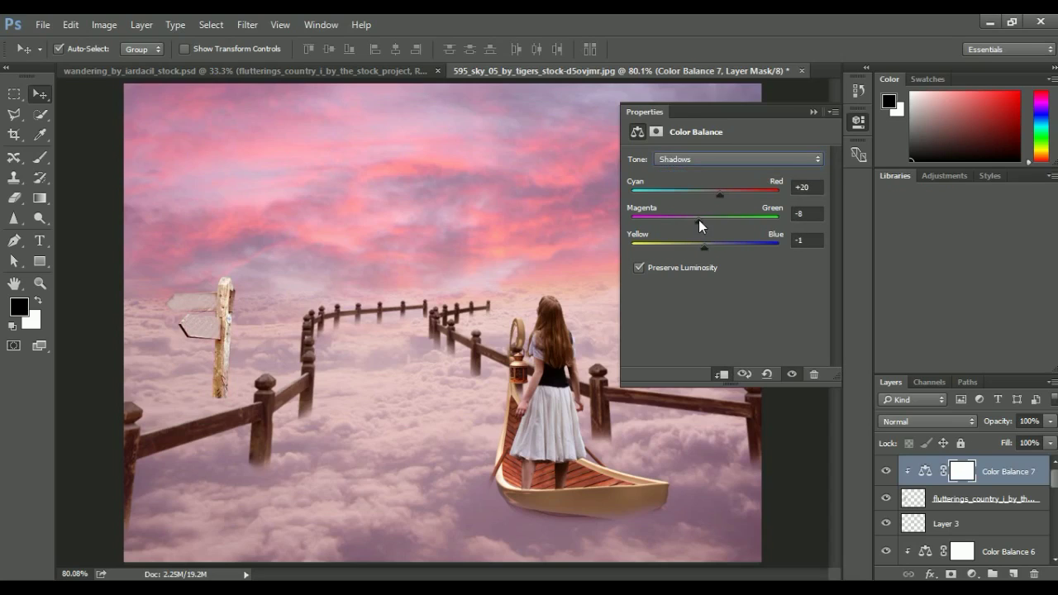
{"action": "left_click", "coordinate": [858, 121]}
Step: Hide the Color Balance adjustment and clip Layer 3 to the signpost
{"action": "left_click", "coordinate": [886, 498]}
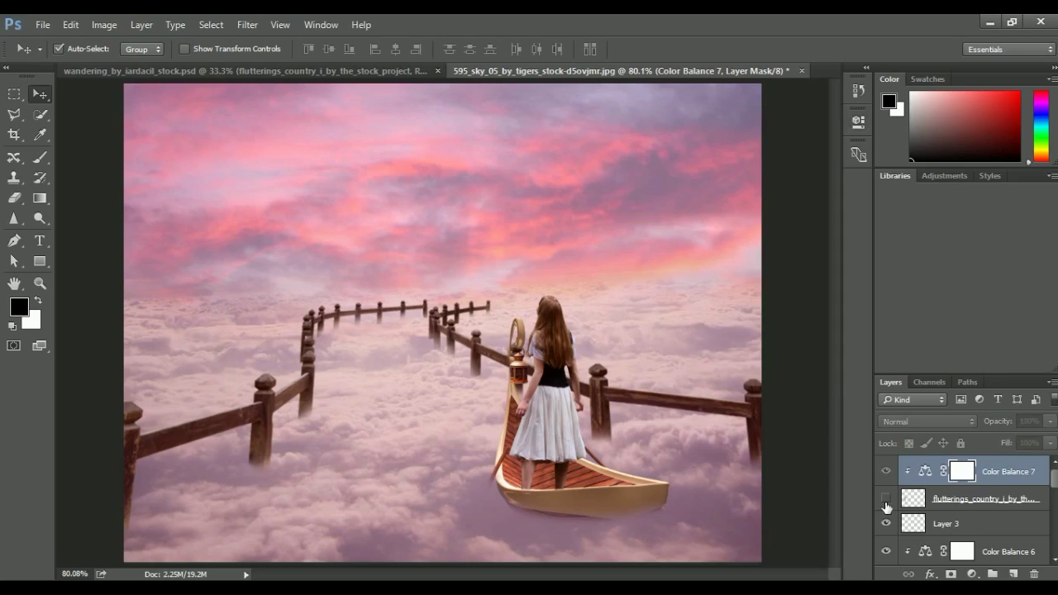
{"action": "left_click", "coordinate": [886, 499]}
{"action": "left_click", "coordinate": [886, 471]}
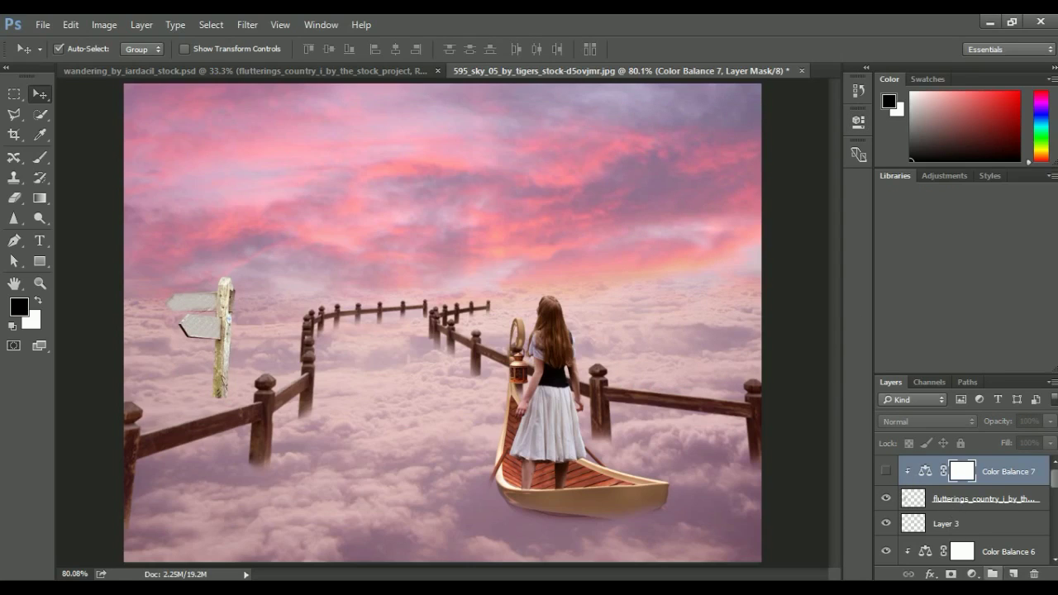
{"action": "left_click", "coordinate": [984, 508]}
{"action": "left_click_drag", "start_coordinate": [966, 525], "coordinate": [967, 501]}
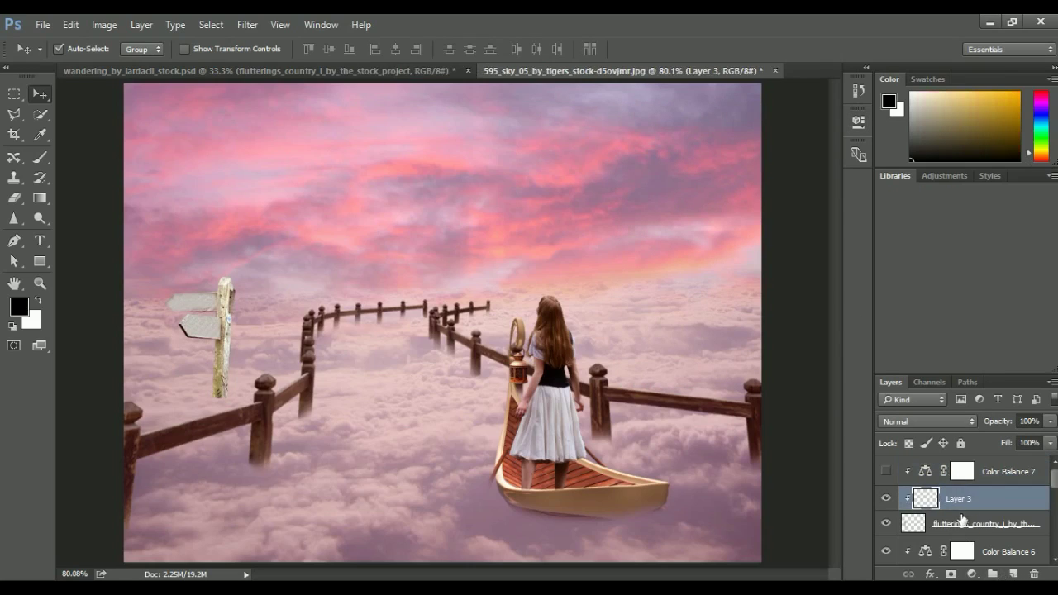
Step: Fill Layer 3 with 50% Gray and set its blend mode to Overlay
{"action": "left_click", "coordinate": [71, 24]}
{"action": "left_click", "coordinate": [137, 229]}
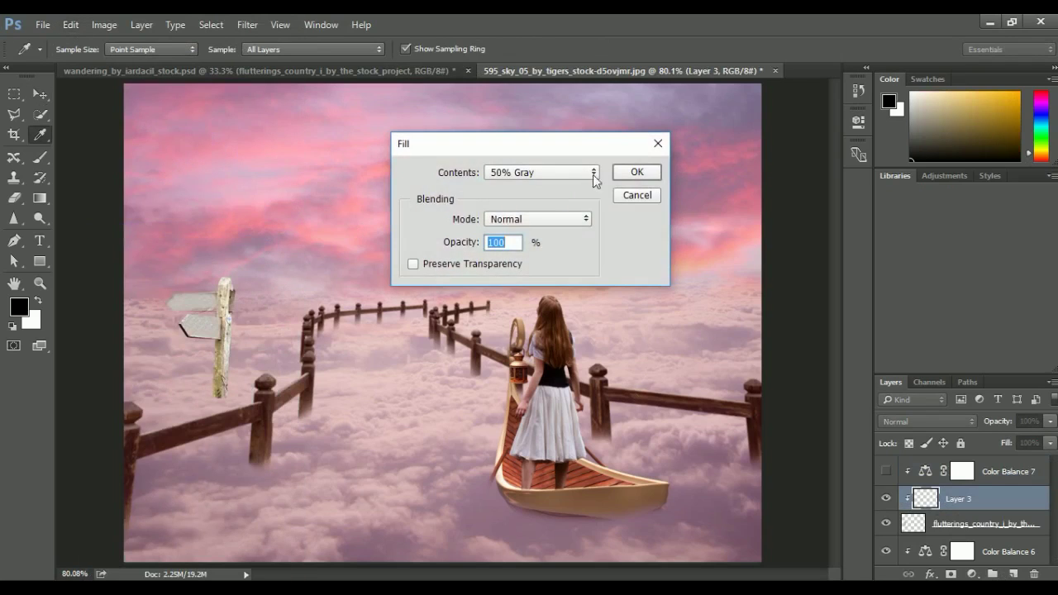
{"action": "left_click", "coordinate": [633, 172]}
{"action": "left_click", "coordinate": [937, 423]}
Step: Burn shading onto the signpost and turn the Color Balance adjustment back on
{"action": "left_click", "coordinate": [898, 265]}
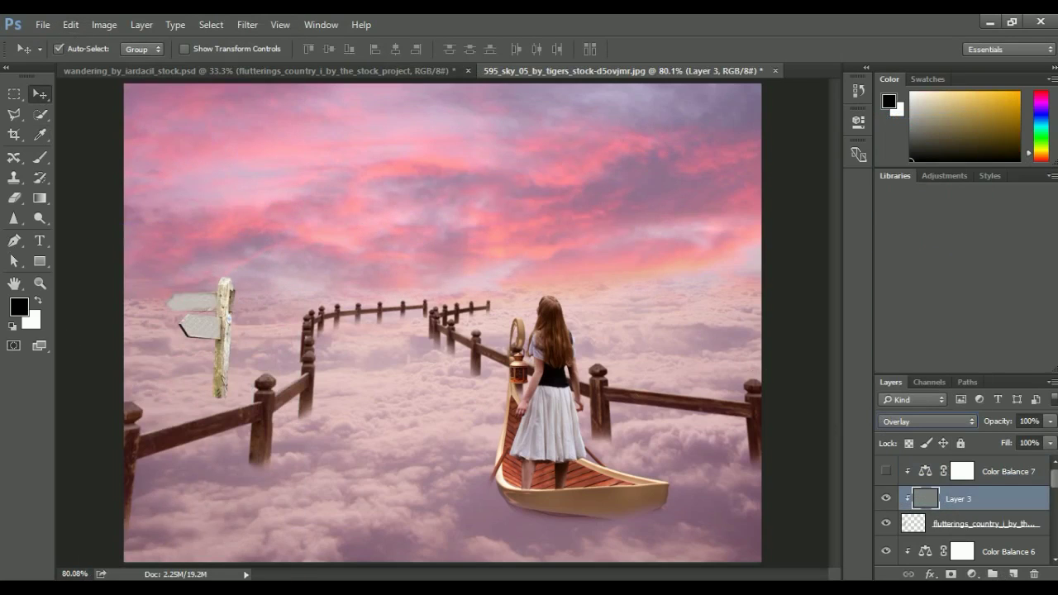
{"action": "left_click", "coordinate": [40, 219]}
{"action": "left_click", "coordinate": [79, 232]}
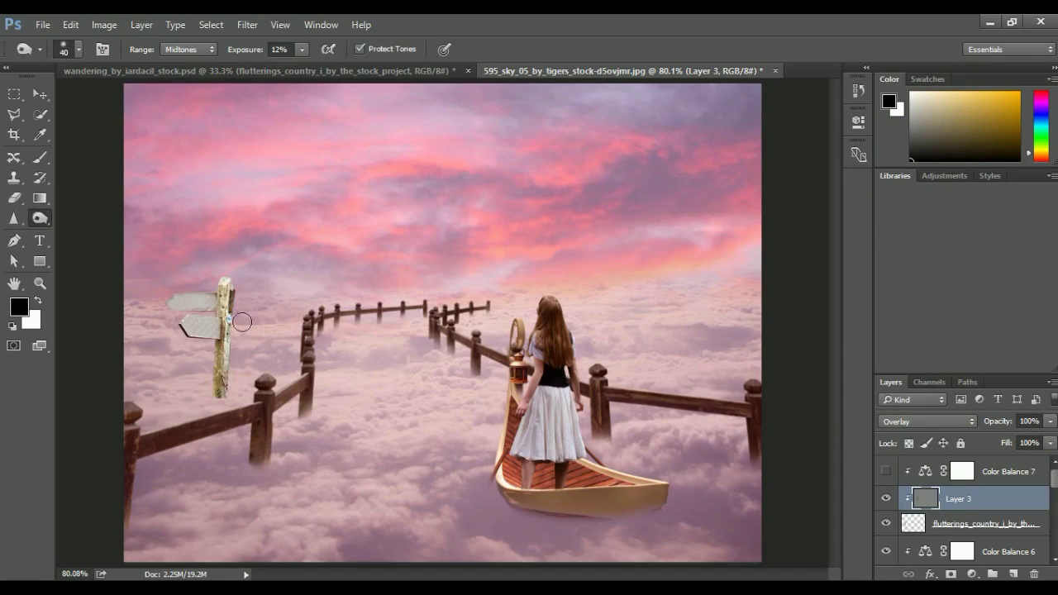
{"action": "left_click", "coordinate": [886, 499]}
{"action": "left_click", "coordinate": [886, 498]}
{"action": "left_click", "coordinate": [886, 471]}
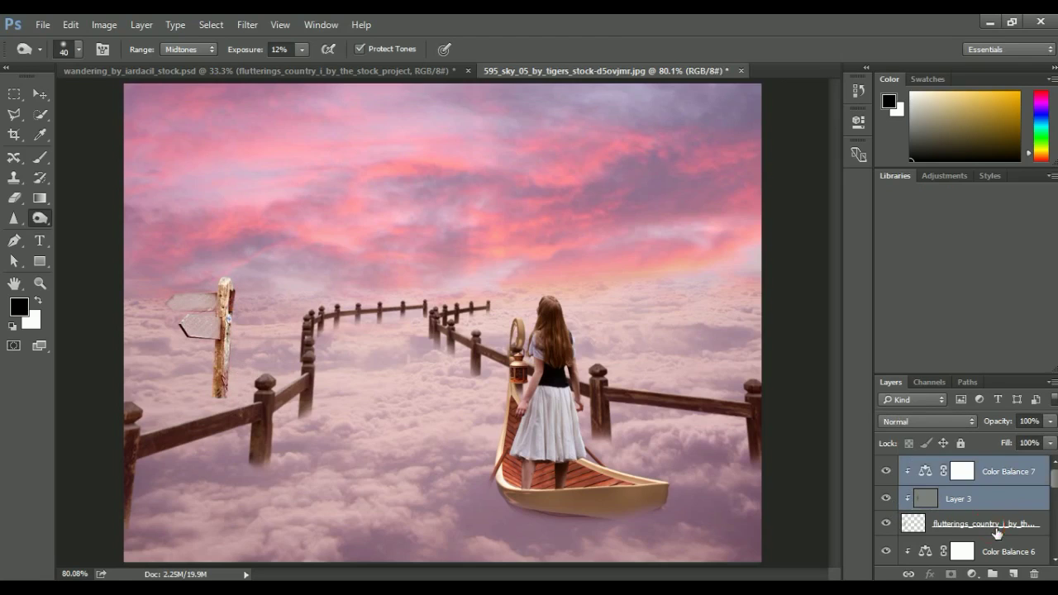
Step: Merge the signpost with its clipped layers and mask its base to fade into the clouds
{"action": "left_click", "coordinate": [998, 529], "text": "ctrl"}
{"action": "right_click", "coordinate": [998, 529]}
{"action": "left_click", "coordinate": [894, 456]}
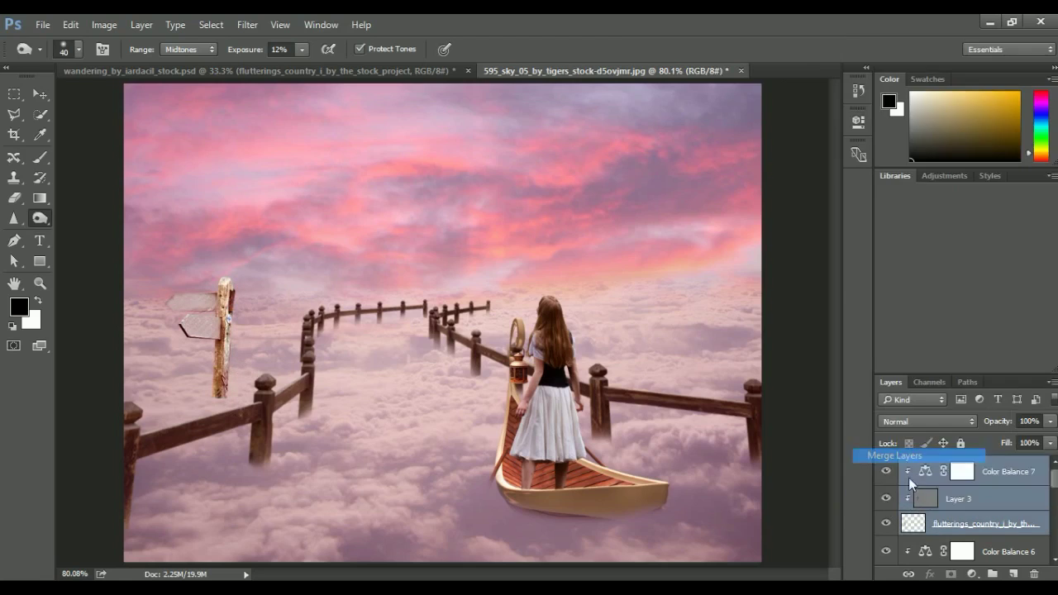
{"action": "left_click", "coordinate": [950, 573]}
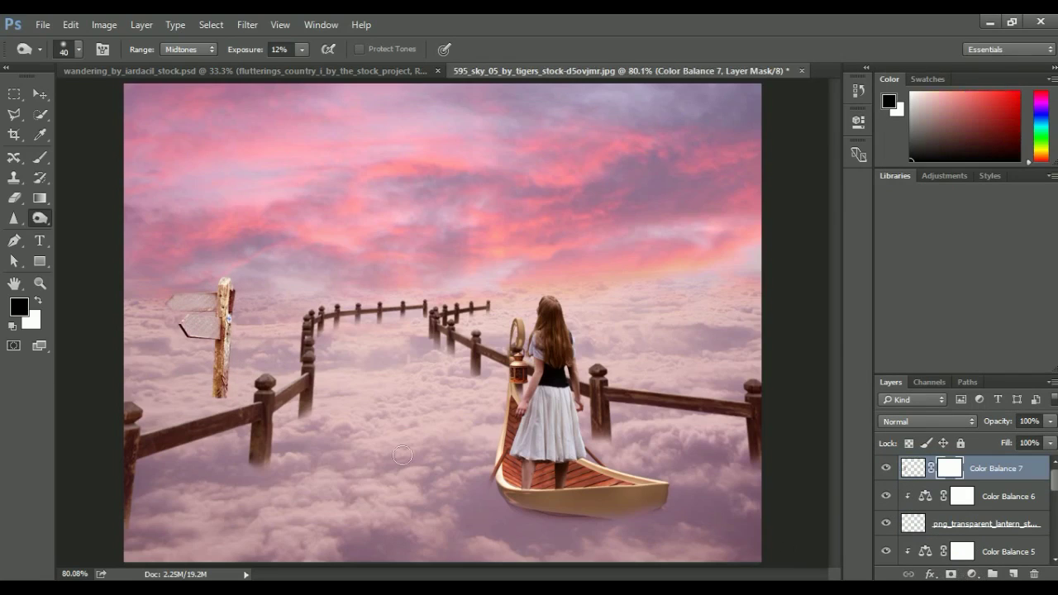
{"action": "left_click", "coordinate": [39, 157]}
{"action": "left_click_drag", "start_coordinate": [220, 400], "coordinate": [220, 379]}
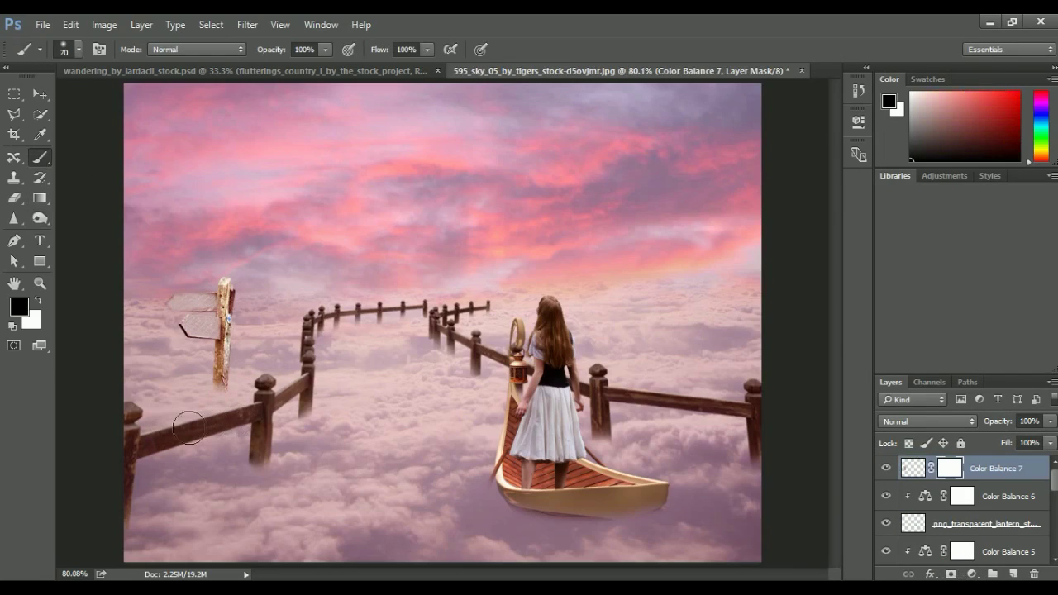
{"action": "left_click", "coordinate": [39, 93]}
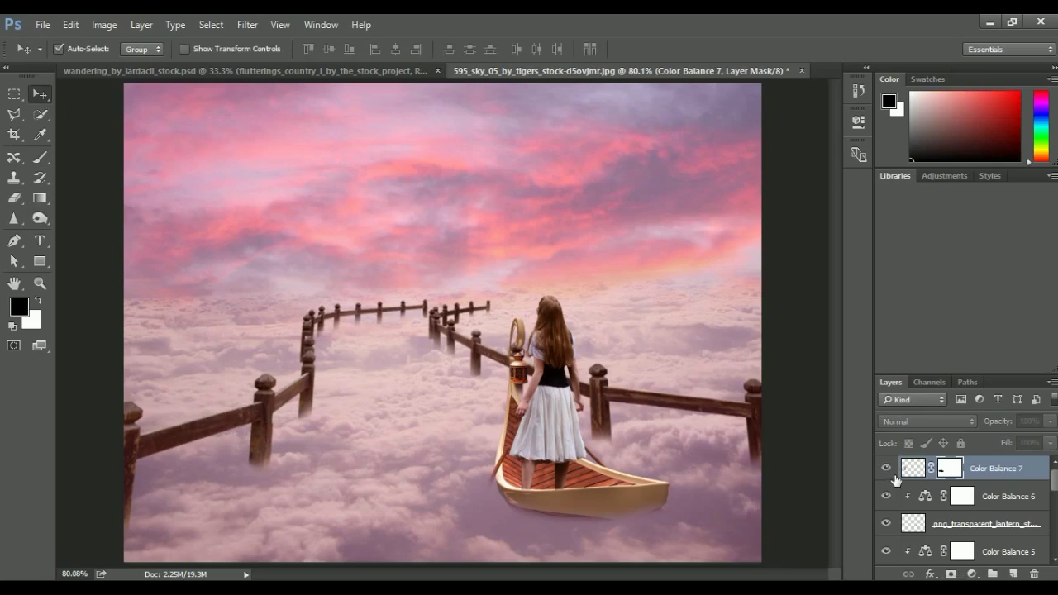
{"action": "left_click", "coordinate": [887, 468]}
{"action": "left_click", "coordinate": [887, 469]}
Step: Switch to the wandering_by_iardacil_stock.psd document
{"action": "scroll", "coordinate": [1017, 513], "scroll_direction": "down", "scroll_amount": 3}
{"action": "scroll", "coordinate": [1015, 504], "scroll_direction": "up", "scroll_amount": 1}
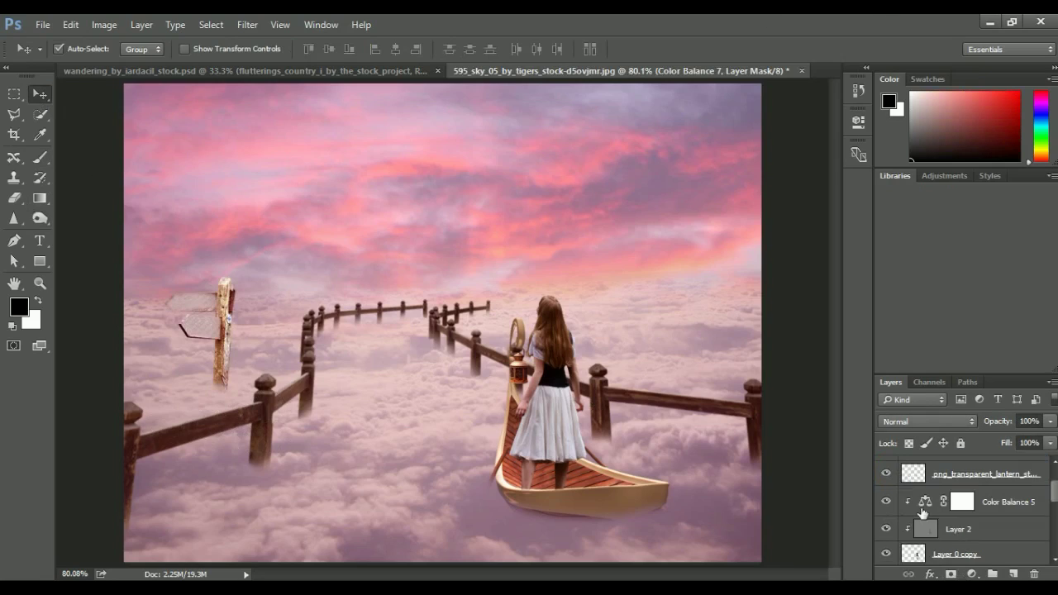
{"action": "scroll", "coordinate": [991, 492], "scroll_direction": "up", "scroll_amount": 2}
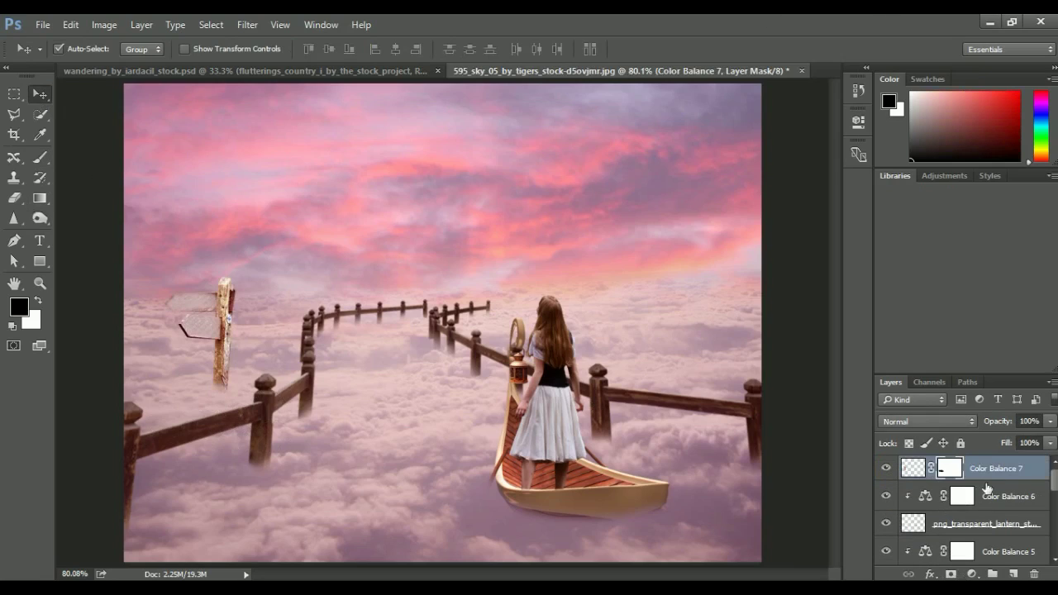
{"action": "left_click", "coordinate": [323, 73]}
Step: Copy the balloon bunch layer into the sky scene
{"action": "scroll", "coordinate": [912, 542], "scroll_direction": "down", "scroll_amount": 1}
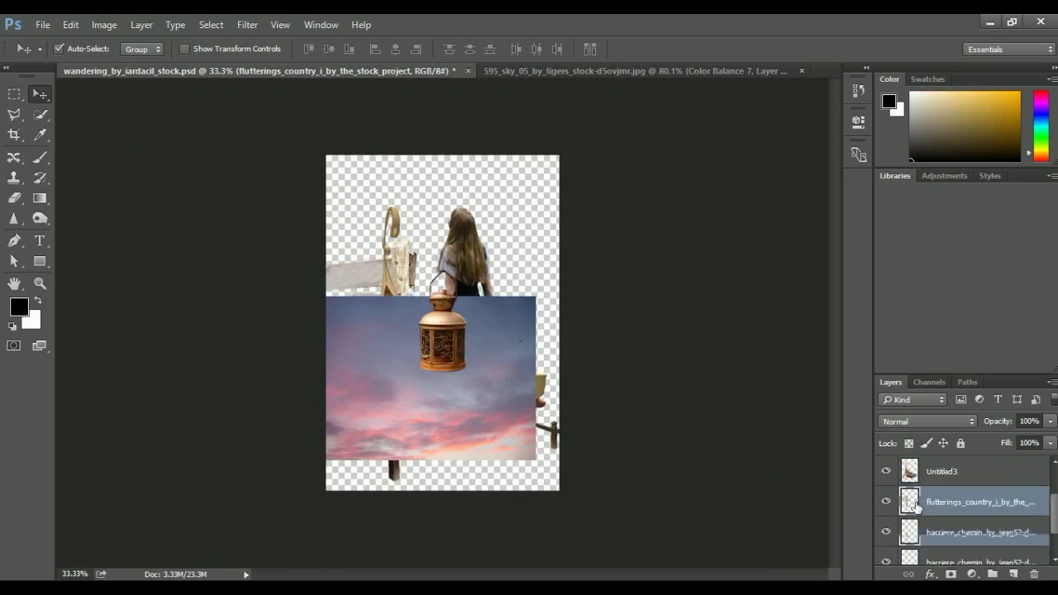
{"action": "scroll", "coordinate": [950, 529], "scroll_direction": "up", "scroll_amount": 1}
{"action": "scroll", "coordinate": [1027, 512], "scroll_direction": "down", "scroll_amount": 1}
{"action": "scroll", "coordinate": [1054, 543], "scroll_direction": "down", "scroll_amount": 3}
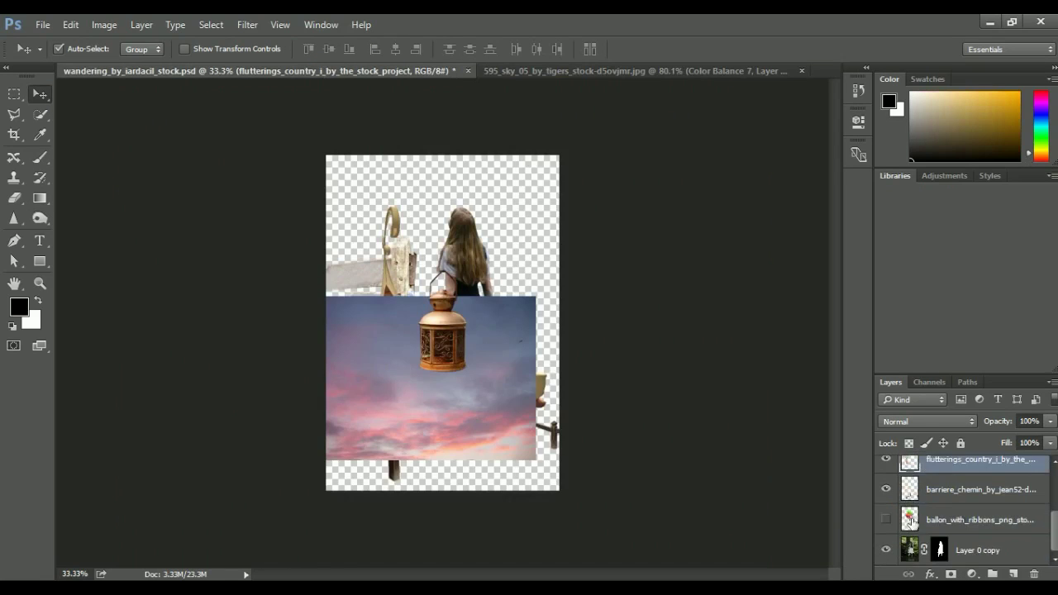
{"action": "left_click_drag", "start_coordinate": [909, 519], "coordinate": [548, 87]}
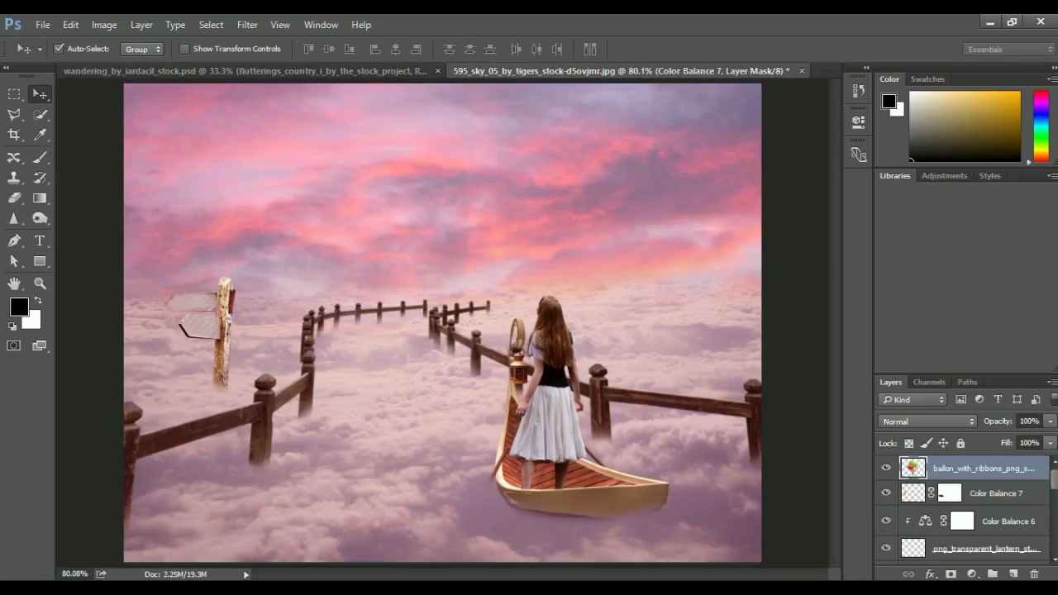
Step: Scale the balloons to about 32% and float them in the sky above the girl
{"action": "key", "text": "ctrl+t"}
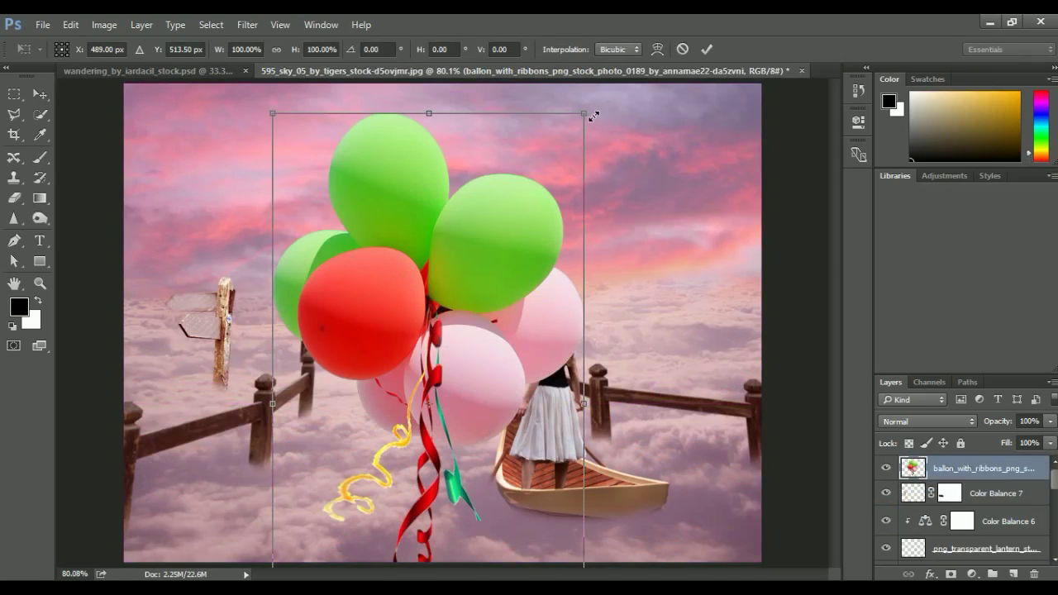
{"action": "left_click_drag", "start_coordinate": [593, 116], "coordinate": [479, 266]}
{"action": "left_click_drag", "start_coordinate": [462, 331], "coordinate": [538, 124]}
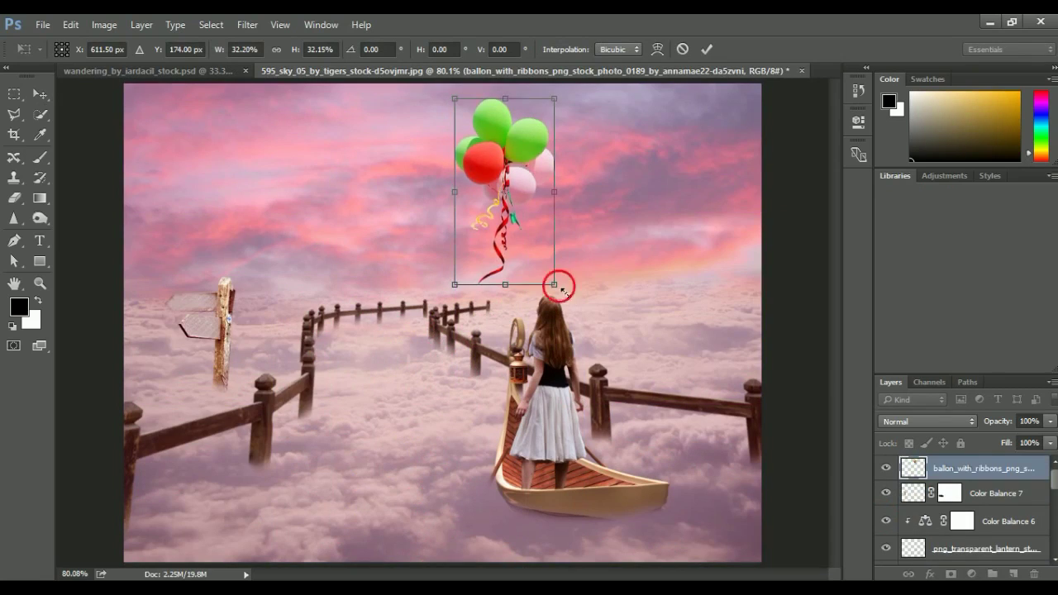
{"action": "left_click_drag", "start_coordinate": [558, 287], "coordinate": [538, 245]}
{"action": "key", "text": "Return"}
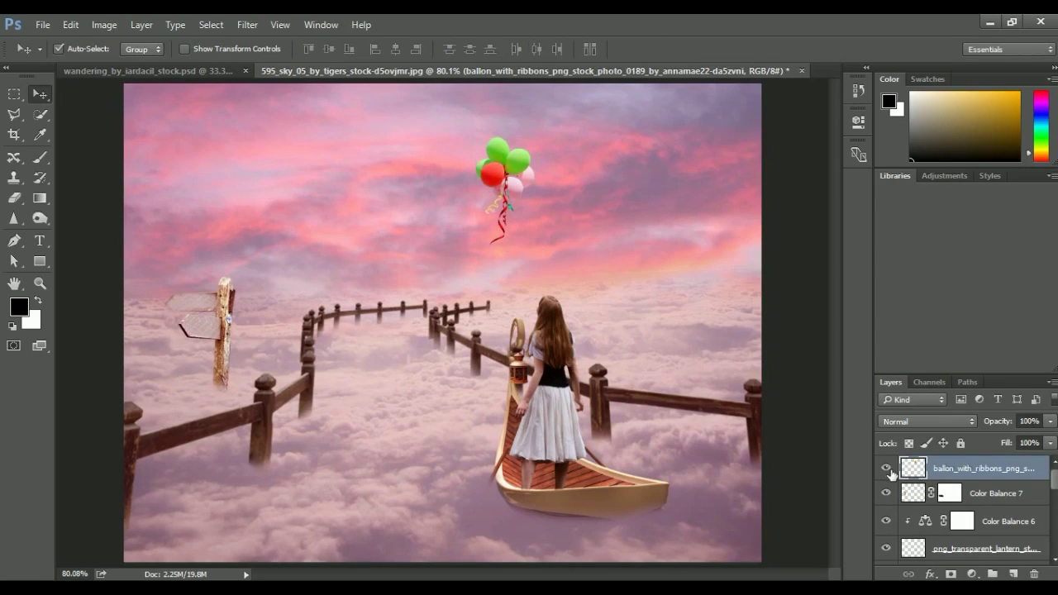
{"action": "left_click", "coordinate": [886, 467]}
{"action": "left_click", "coordinate": [886, 468]}
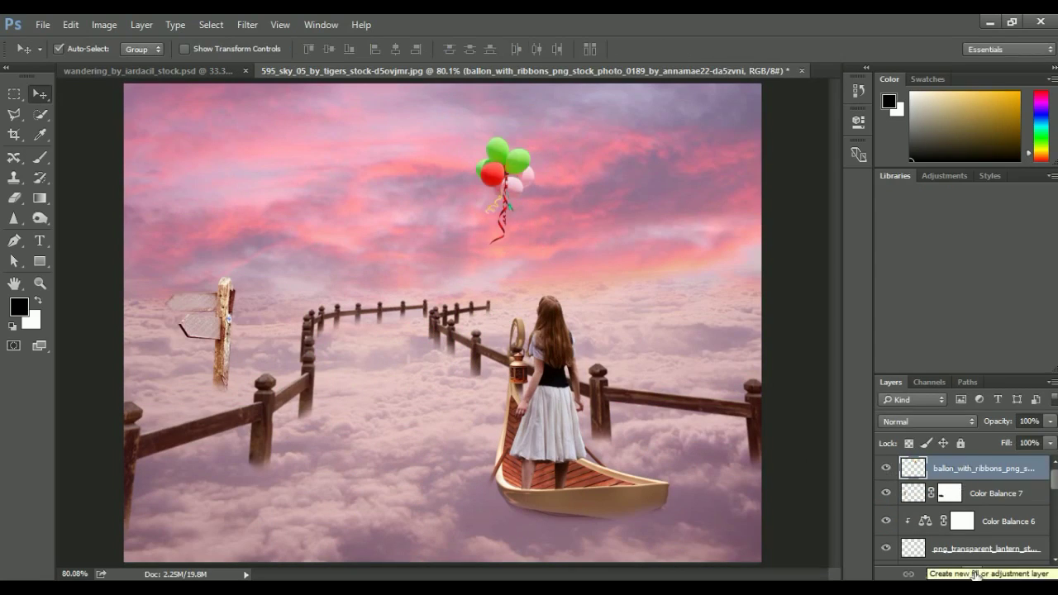
Step: Add a new Layer 3 clipped to the balloons, set to Overlay, filled with 50% Gray
{"action": "left_click", "coordinate": [1013, 574]}
{"action": "right_click", "coordinate": [951, 468]}
{"action": "left_click", "coordinate": [807, 365]}
{"action": "left_click", "coordinate": [926, 422]}
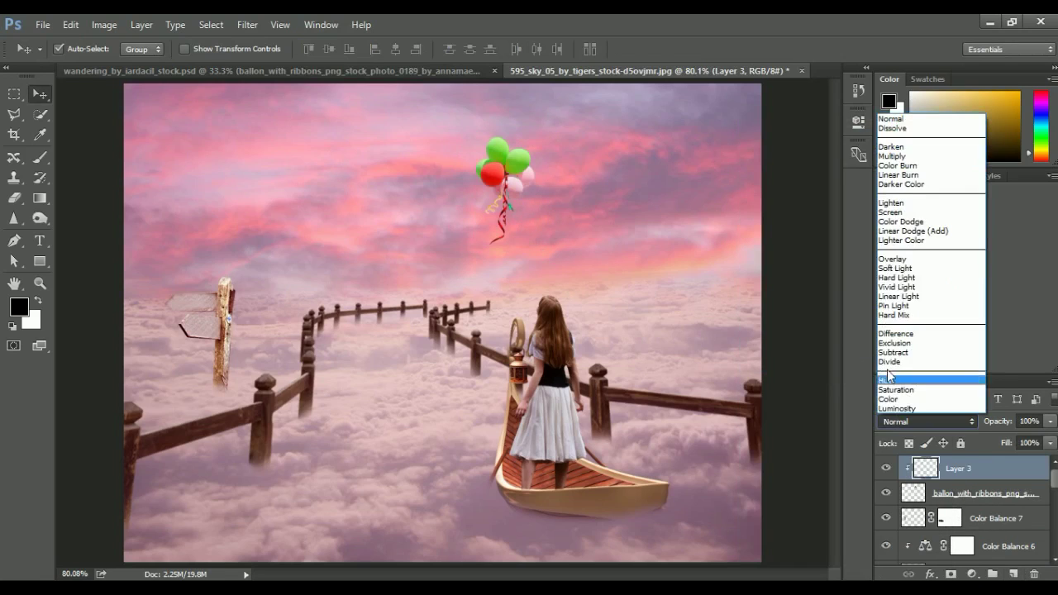
{"action": "left_click", "coordinate": [884, 280]}
{"action": "left_click", "coordinate": [39, 218]}
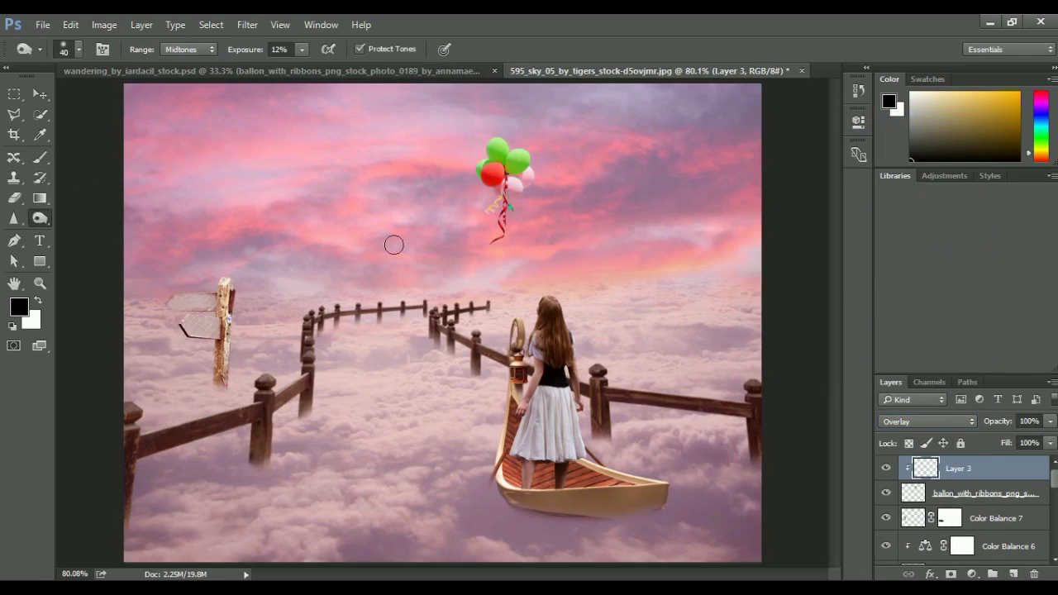
{"action": "left_click", "coordinate": [71, 25]}
{"action": "left_click", "coordinate": [116, 229]}
{"action": "key", "text": "Return"}
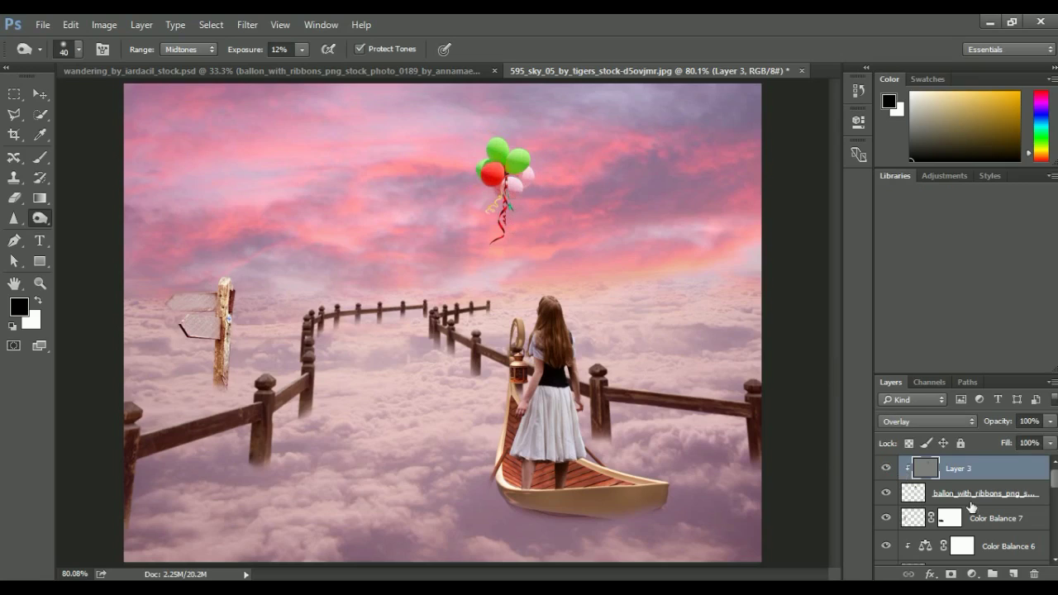
Step: Warm the balloons with a Color Balance adjustment (Shadows +13, −17, −12), comparing it on and off
{"action": "left_click", "coordinate": [972, 573]}
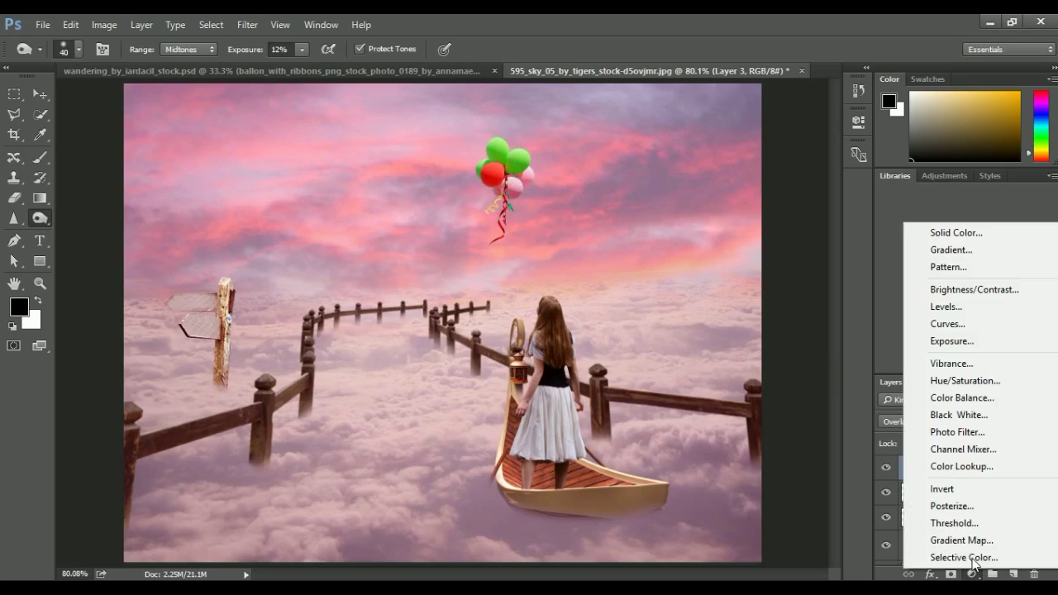
{"action": "left_click", "coordinate": [962, 398]}
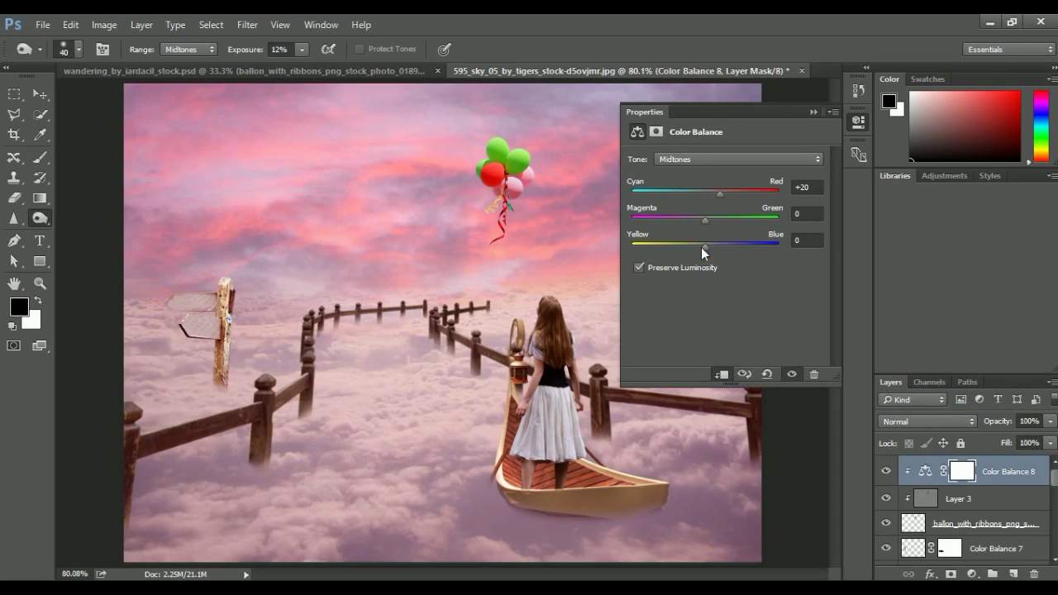
{"action": "mouse_move", "coordinate": [704, 245]}
{"action": "left_mouse_down"}
{"action": "mouse_move", "coordinate": [692, 245]}
{"action": "mouse_move", "coordinate": [692, 220]}
{"action": "mouse_move", "coordinate": [703, 245]}
{"action": "left_mouse_up"}
{"action": "left_click", "coordinate": [727, 158]}
{"action": "left_click", "coordinate": [686, 152]}
{"action": "left_click", "coordinate": [859, 121]}
{"action": "left_click", "coordinate": [885, 472]}
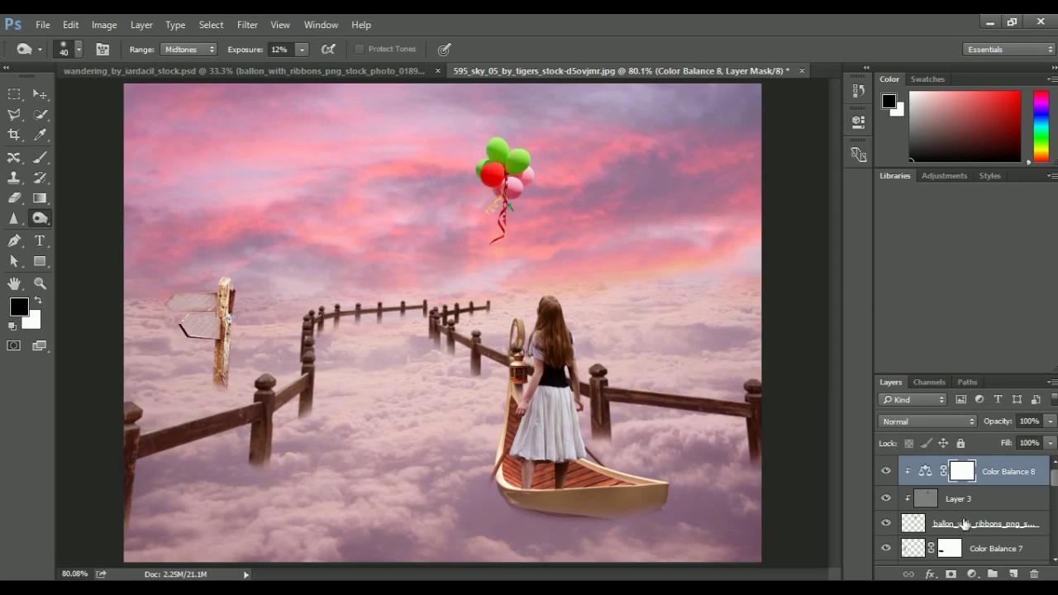
{"action": "right_click", "coordinate": [953, 524]}
Step: Merge the balloons with their Color Balance, then place a smaller tilted copy in the left sky
{"action": "left_click", "coordinate": [897, 461]}
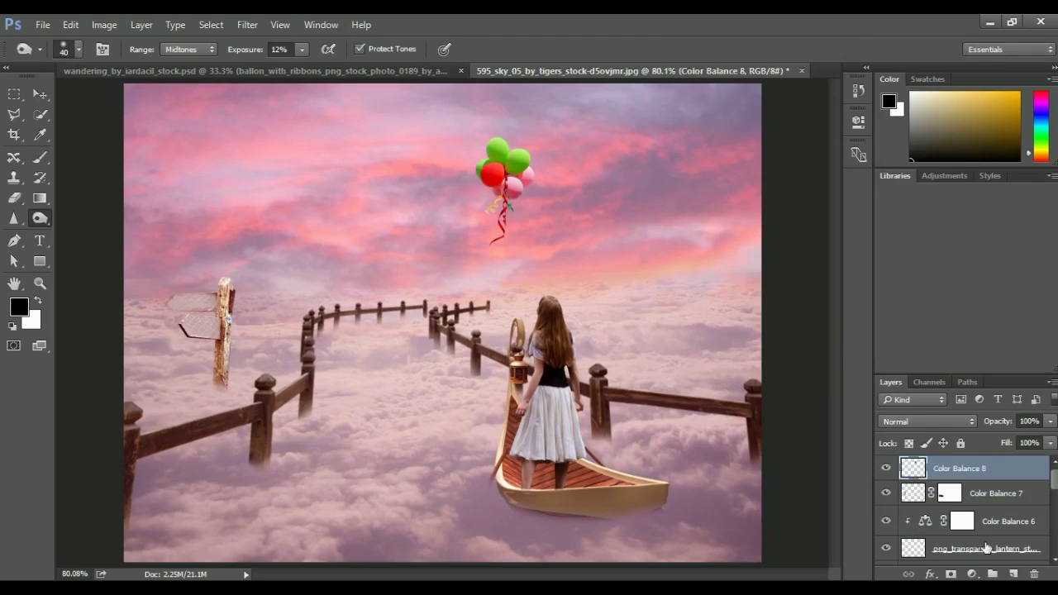
{"action": "left_click", "coordinate": [886, 469]}
{"action": "left_click", "coordinate": [886, 469]}
{"action": "key", "text": "ctrl+j"}
{"action": "key", "text": "ctrl+j"}
{"action": "key", "text": "v"}
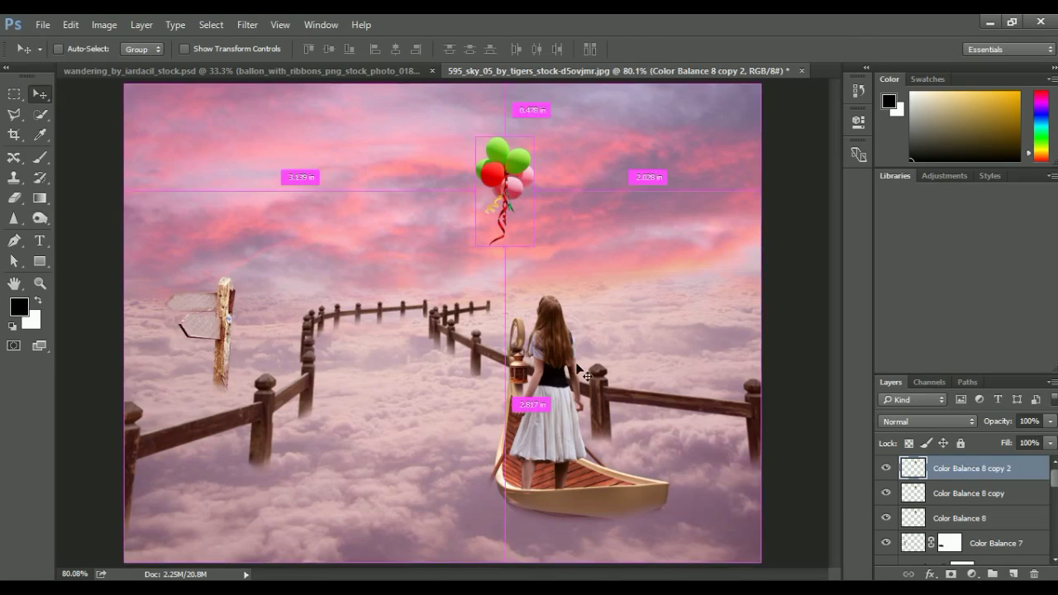
{"action": "key", "text": "ctrl+t"}
{"action": "left_click_drag", "start_coordinate": [510, 178], "coordinate": [308, 189]}
{"action": "mouse_move", "coordinate": [344, 263]}
{"action": "left_mouse_down"}
{"action": "mouse_move", "coordinate": [367, 241]}
{"action": "mouse_move", "coordinate": [326, 198]}
{"action": "left_mouse_up"}
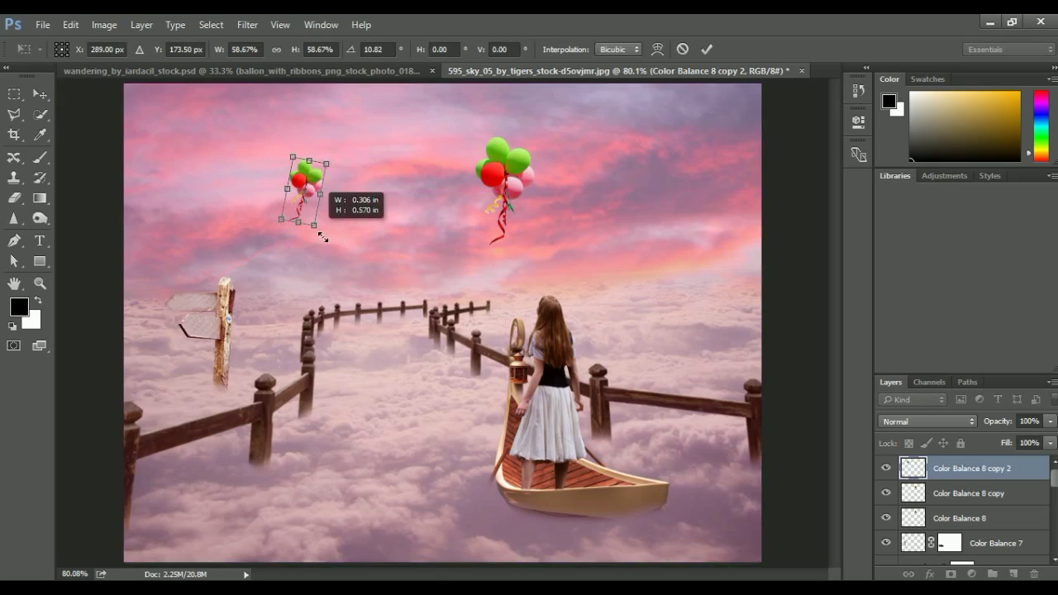
{"action": "key", "text": "Return"}
Step: Add a shrunken, tilted balloon copy on the right and reposition the main bunch
{"action": "left_click_drag", "start_coordinate": [529, 177], "coordinate": [620, 182]}
{"action": "key", "text": "ctrl+t"}
{"action": "mouse_move", "coordinate": [620, 238]}
{"action": "left_mouse_down"}
{"action": "mouse_move", "coordinate": [612, 223]}
{"action": "mouse_move", "coordinate": [720, 224]}
{"action": "mouse_move", "coordinate": [687, 217]}
{"action": "left_mouse_up"}
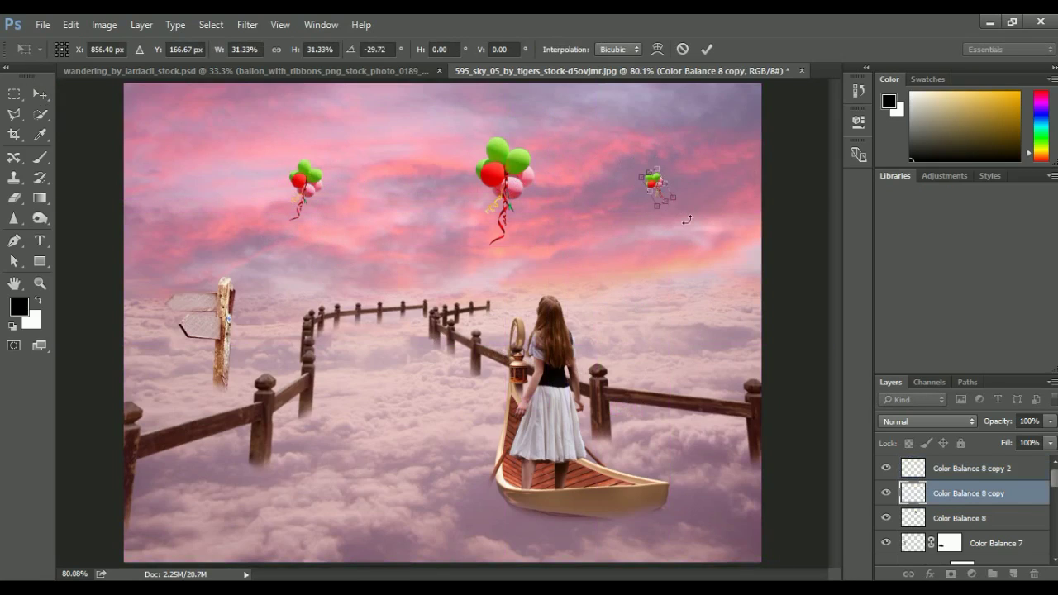
{"action": "key", "text": "Return"}
{"action": "left_click_drag", "start_coordinate": [562, 226], "coordinate": [538, 231]}
{"action": "key", "text": "ctrl+t"}
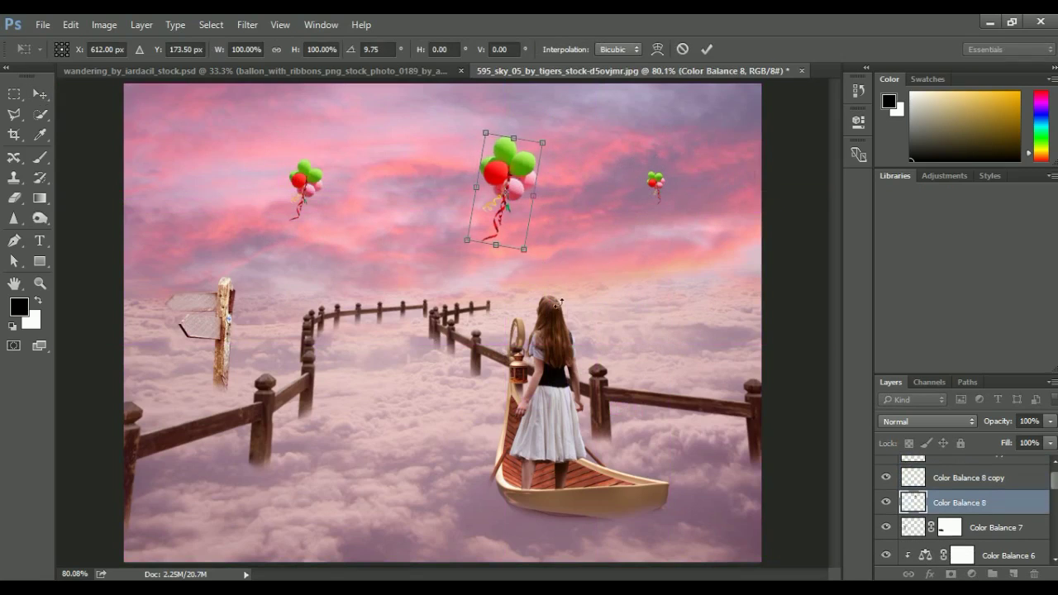
{"action": "key", "text": "Return"}
Step: Place another smaller, tilted balloon copy higher in the left sky
{"action": "key", "text": "ctrl+j"}
{"action": "left_click_drag", "start_coordinate": [508, 198], "coordinate": [293, 276]}
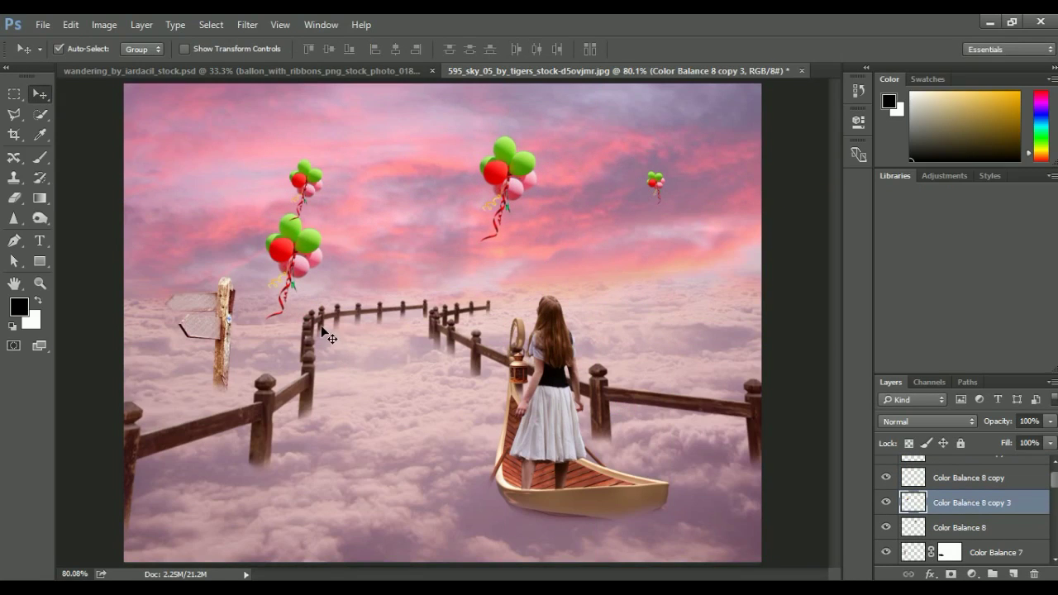
{"action": "key", "text": "ctrl+t"}
{"action": "mouse_move", "coordinate": [338, 340]}
{"action": "left_mouse_down"}
{"action": "mouse_move", "coordinate": [363, 309]}
{"action": "mouse_move", "coordinate": [204, 217]}
{"action": "left_mouse_up"}
{"action": "key", "text": "Return"}
{"action": "left_click", "coordinate": [508, 199], "text": "ctrl"}
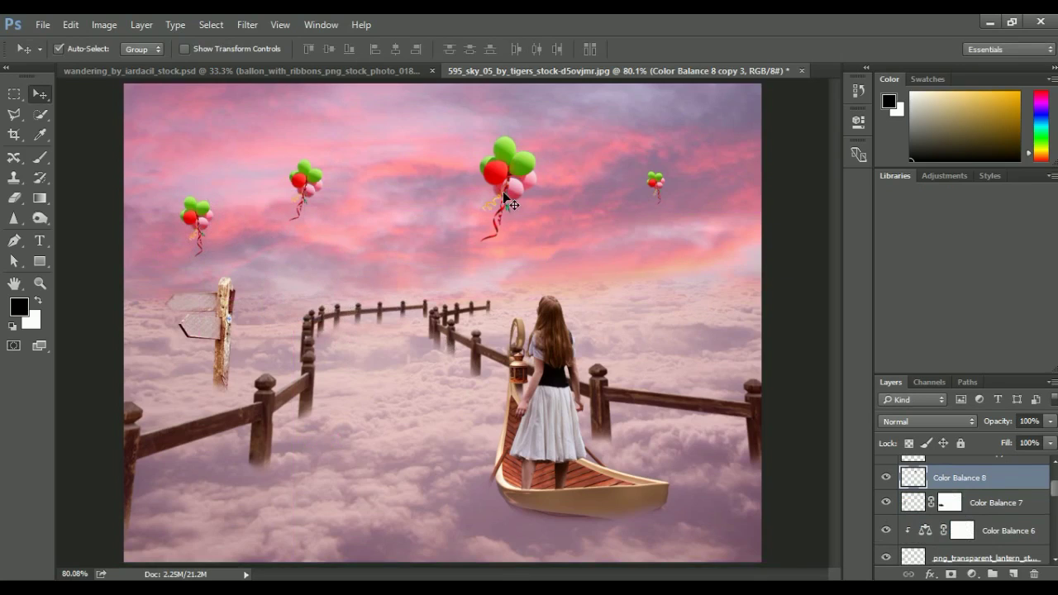
Step: Add two more small tilted balloon copies near the top of the sky
{"action": "key", "text": "ctrl+j"}
{"action": "key", "text": "ctrl+t"}
{"action": "mouse_move", "coordinate": [539, 241]}
{"action": "left_mouse_down"}
{"action": "mouse_move", "coordinate": [531, 218]}
{"action": "mouse_move", "coordinate": [546, 207]}
{"action": "mouse_move", "coordinate": [382, 117]}
{"action": "mouse_move", "coordinate": [338, 229]}
{"action": "mouse_move", "coordinate": [348, 246]}
{"action": "left_mouse_up"}
{"action": "key", "text": "Return"}
{"action": "key", "text": "ctrl+j"}
{"action": "key", "text": "ctrl+t"}
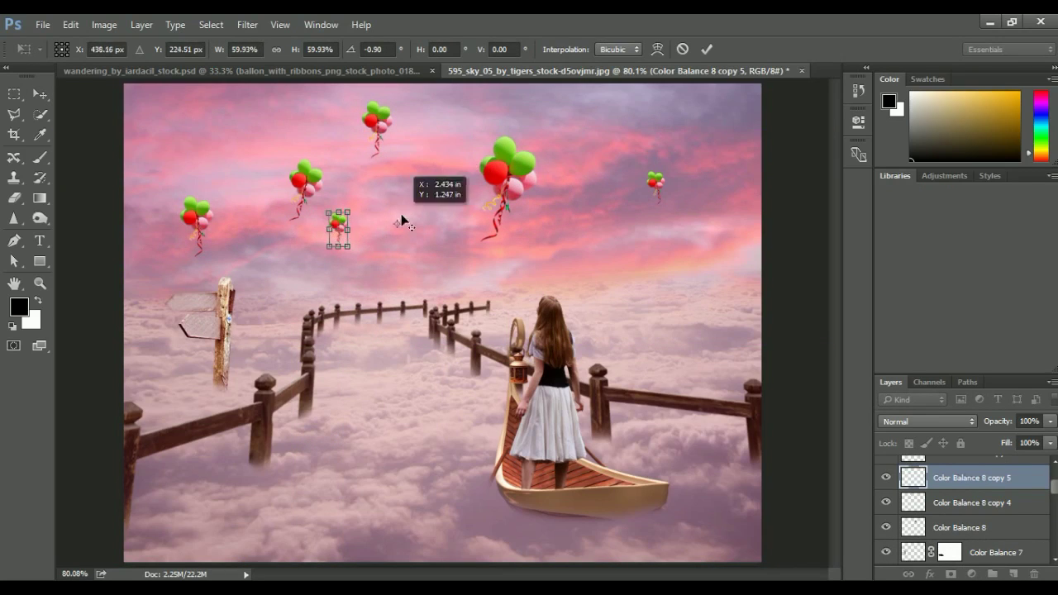
{"action": "mouse_move", "coordinate": [342, 225]}
{"action": "left_mouse_down"}
{"action": "mouse_move", "coordinate": [408, 213]}
{"action": "mouse_move", "coordinate": [471, 264]}
{"action": "left_mouse_up"}
{"action": "key", "text": "Return"}
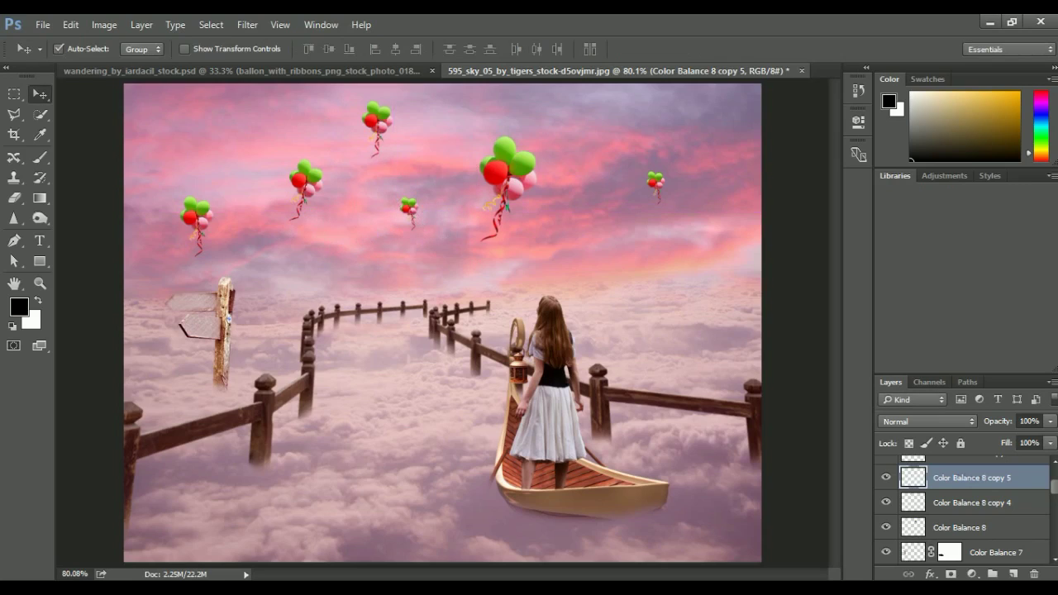
{"action": "left_click_drag", "start_coordinate": [942, 504], "coordinate": [971, 529]}
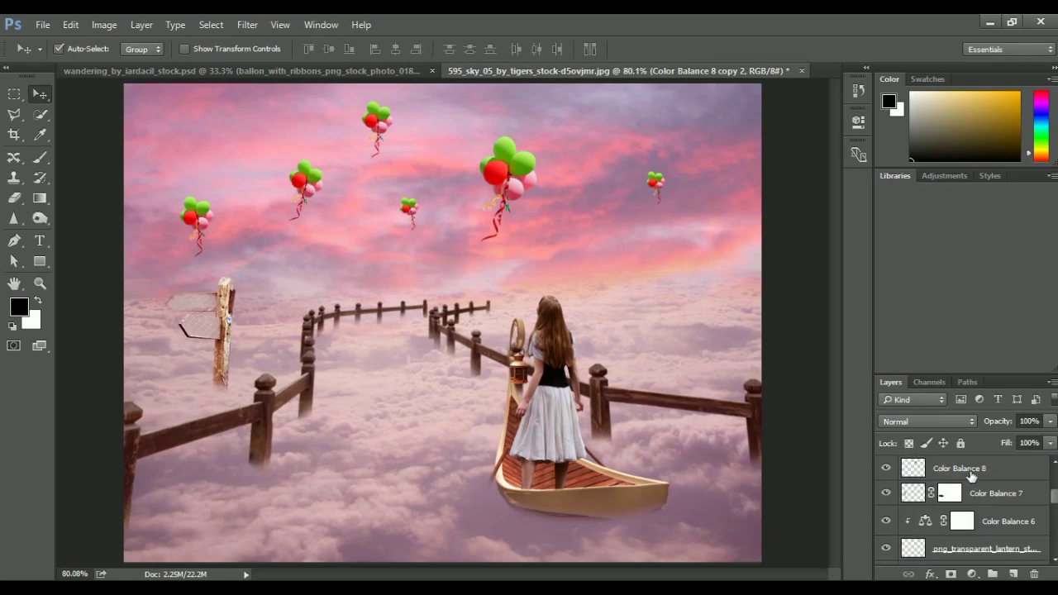
Step: Merge all the balloon copies into one layer and drag a duplicate lower
{"action": "left_click", "coordinate": [971, 468], "text": "shift"}
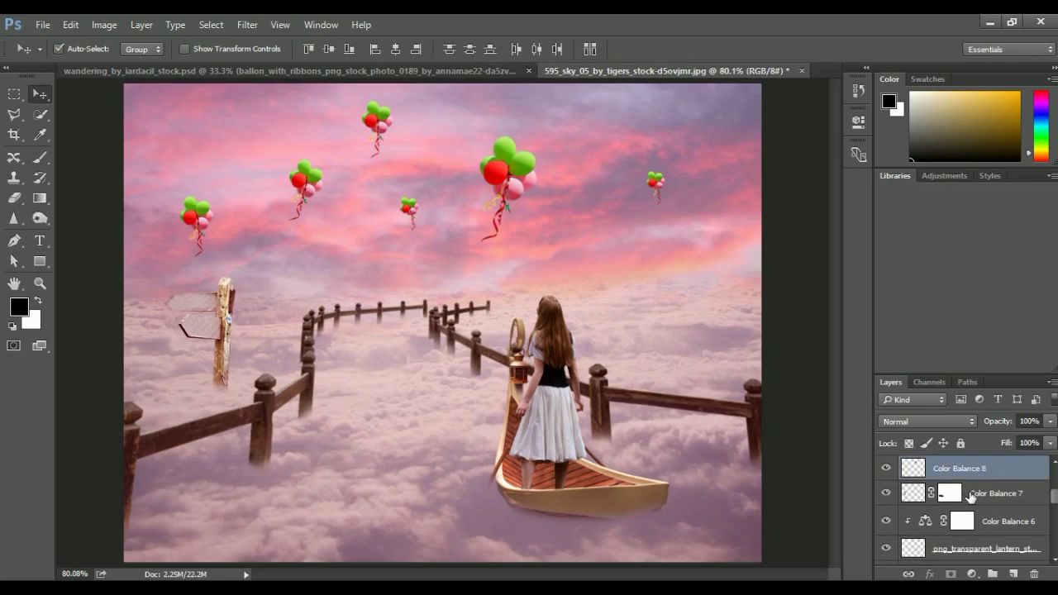
{"action": "left_click", "coordinate": [971, 494], "text": "shift"}
{"action": "right_click", "coordinate": [971, 494]}
{"action": "left_click", "coordinate": [831, 533]}
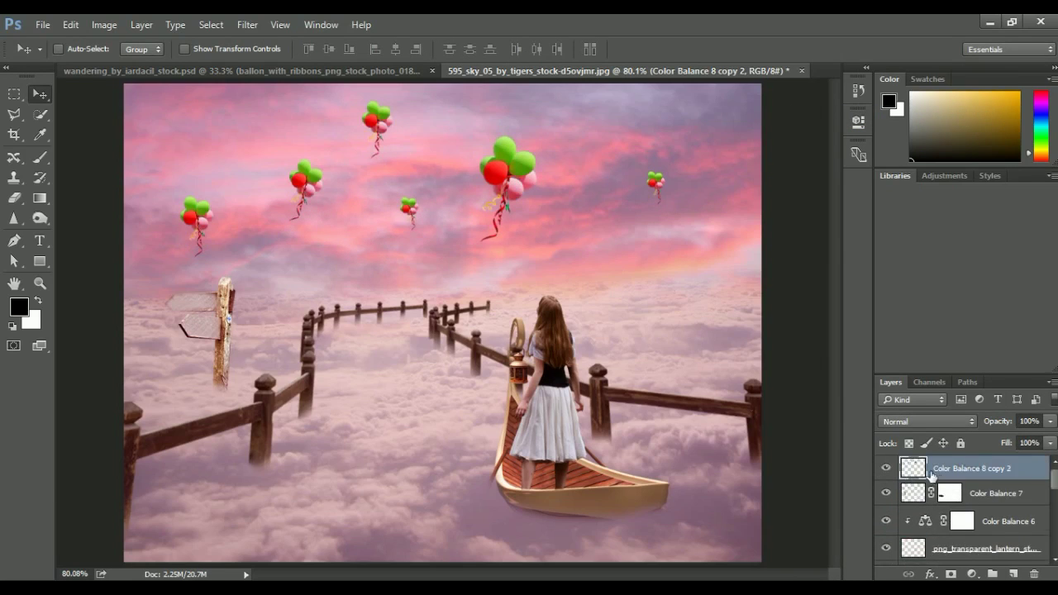
{"action": "left_click_drag", "start_coordinate": [496, 171], "coordinate": [508, 248]}
{"action": "right_click", "coordinate": [528, 260]}
{"action": "left_click", "coordinate": [500, 252]}
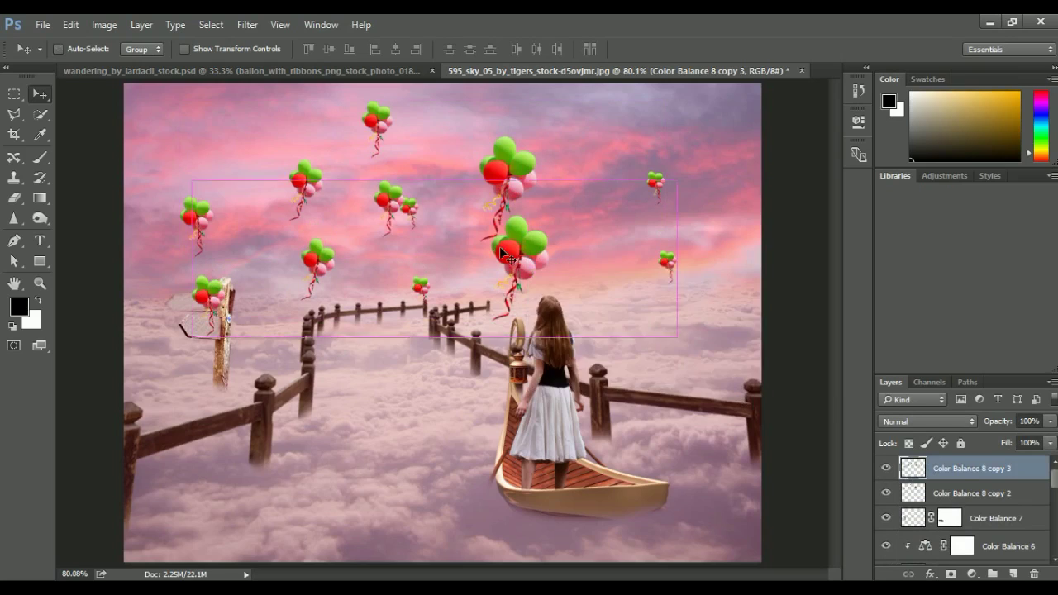
Step: Flip the duplicate horizontally, shrink it to about 51% and tilt it
{"action": "key", "text": "ctrl+t"}
{"action": "right_click", "coordinate": [500, 252]}
{"action": "left_click", "coordinate": [562, 478]}
{"action": "mouse_move", "coordinate": [698, 347]}
{"action": "left_mouse_down"}
{"action": "mouse_move", "coordinate": [686, 307]}
{"action": "mouse_move", "coordinate": [570, 301]}
{"action": "left_mouse_up"}
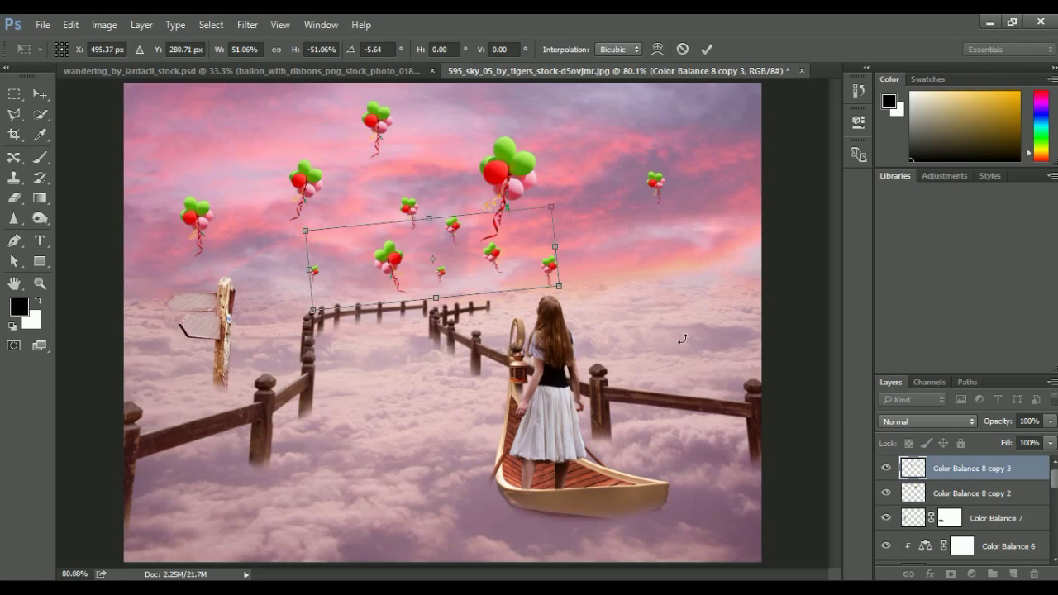
{"action": "key", "text": "Return"}
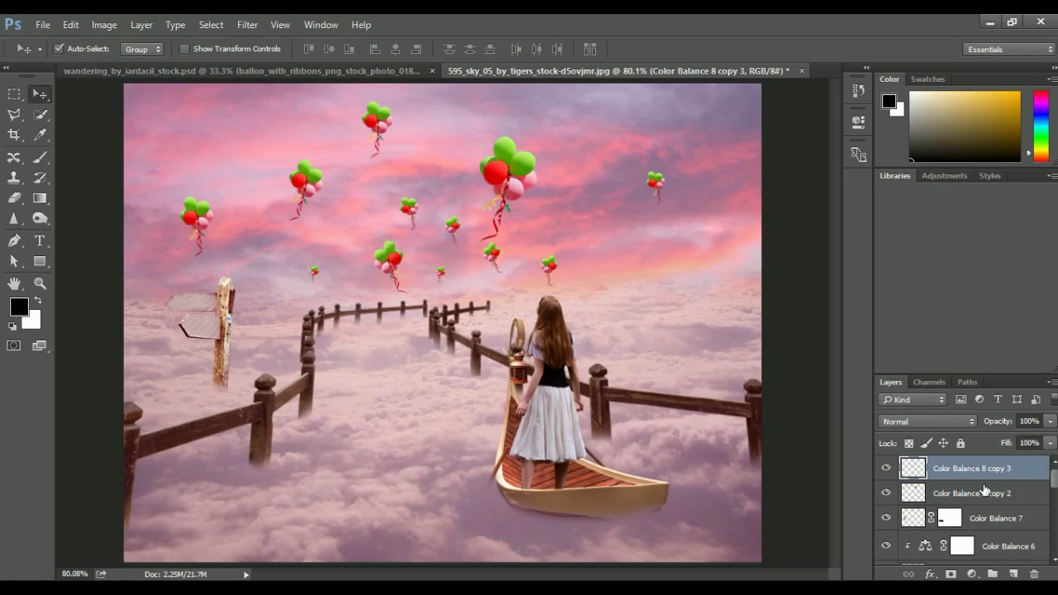
{"action": "left_click", "coordinate": [984, 491]}
{"action": "scroll", "coordinate": [513, 189], "scroll_direction": "down", "scroll_amount": 1}
Step: Apply a −54° Motion Blur with Distance 7 to the small balloon copies
{"action": "left_click", "coordinate": [247, 24]}
{"action": "mouse_move", "coordinate": [254, 196]}
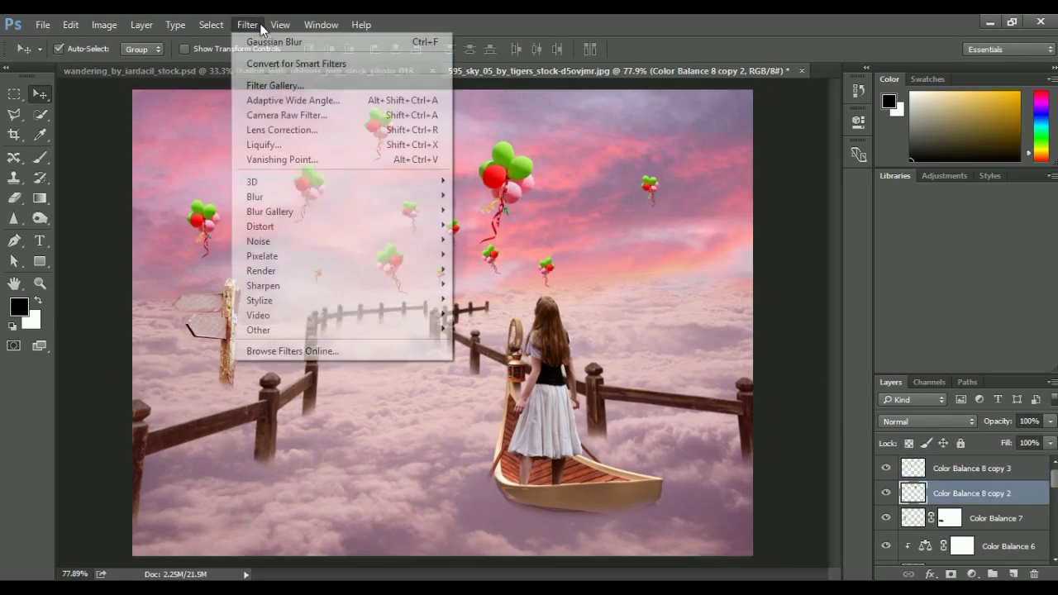
{"action": "left_click", "coordinate": [500, 285]}
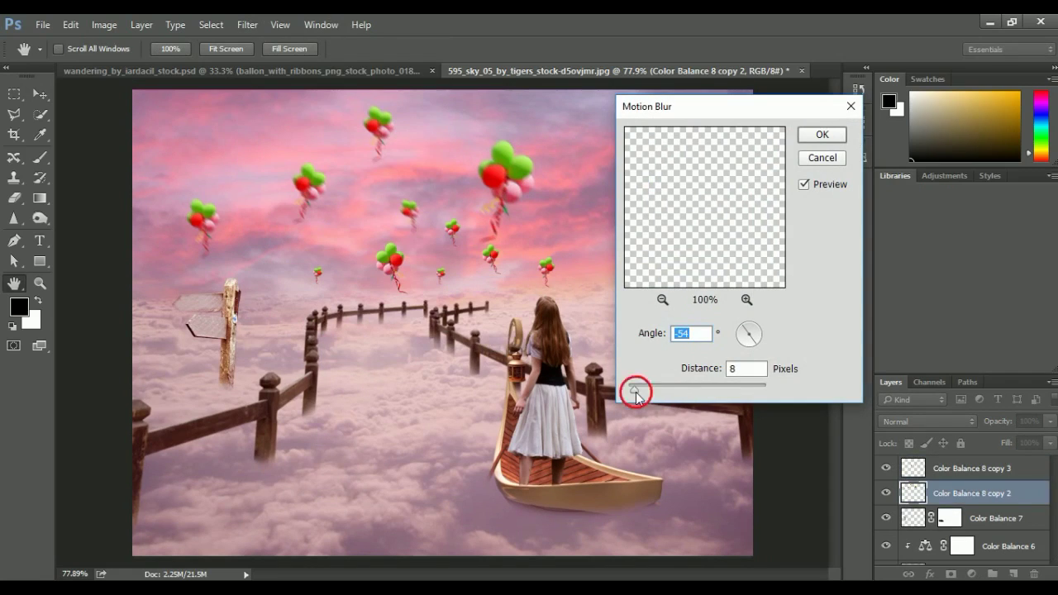
{"action": "left_click_drag", "start_coordinate": [634, 388], "coordinate": [634, 398]}
{"action": "key", "text": "Return"}
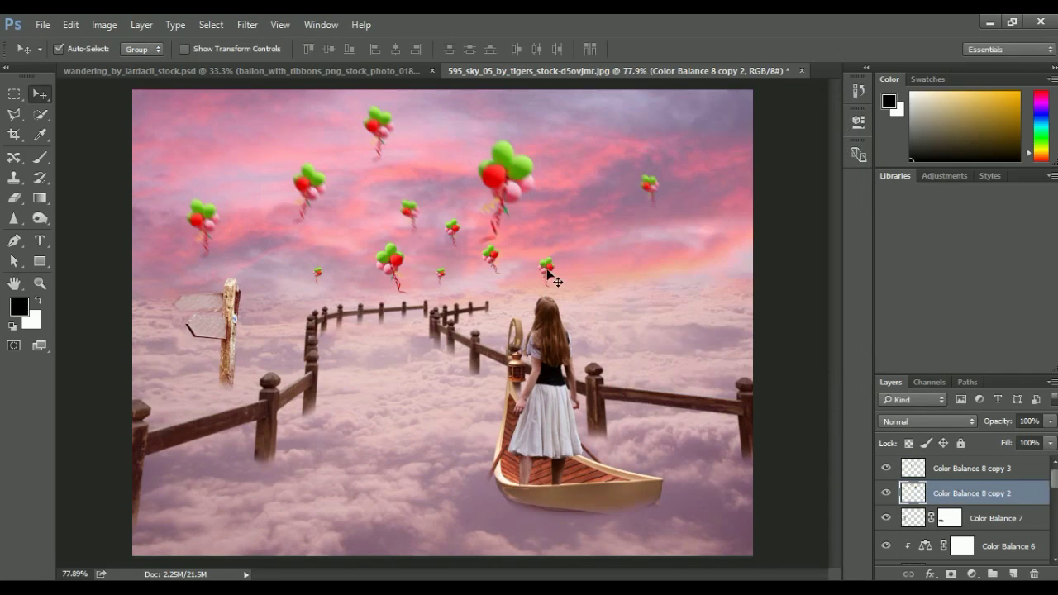
Step: Give the mirrored balloon layer a lighter −54° Motion Blur with Distance 4
{"action": "key", "text": "alt+bracketright"}
{"action": "left_click", "coordinate": [247, 23]}
{"action": "mouse_move", "coordinate": [257, 197]}
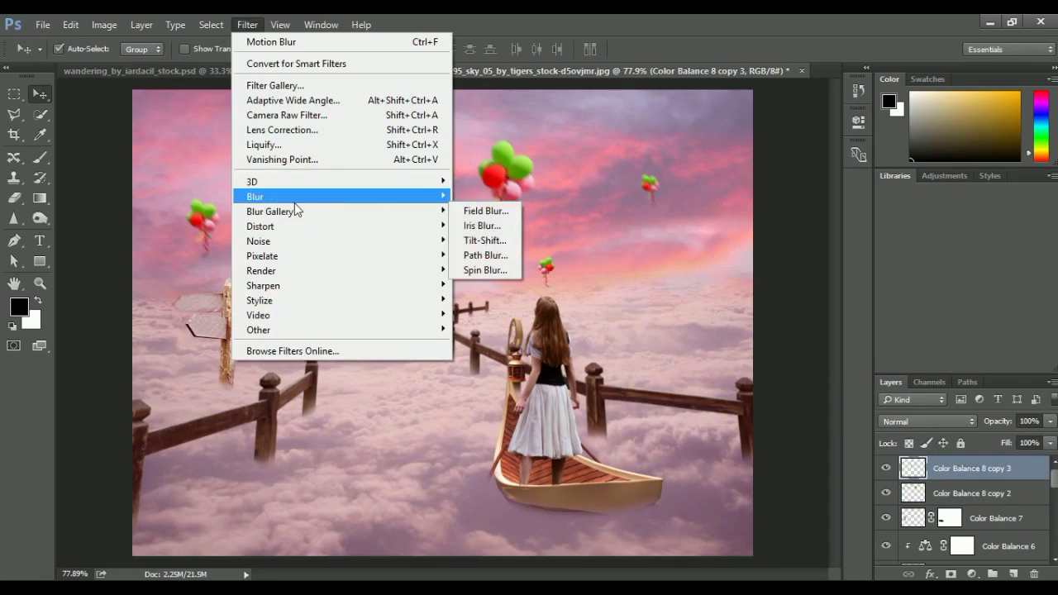
{"action": "left_click", "coordinate": [496, 287]}
{"action": "left_click", "coordinate": [822, 158]}
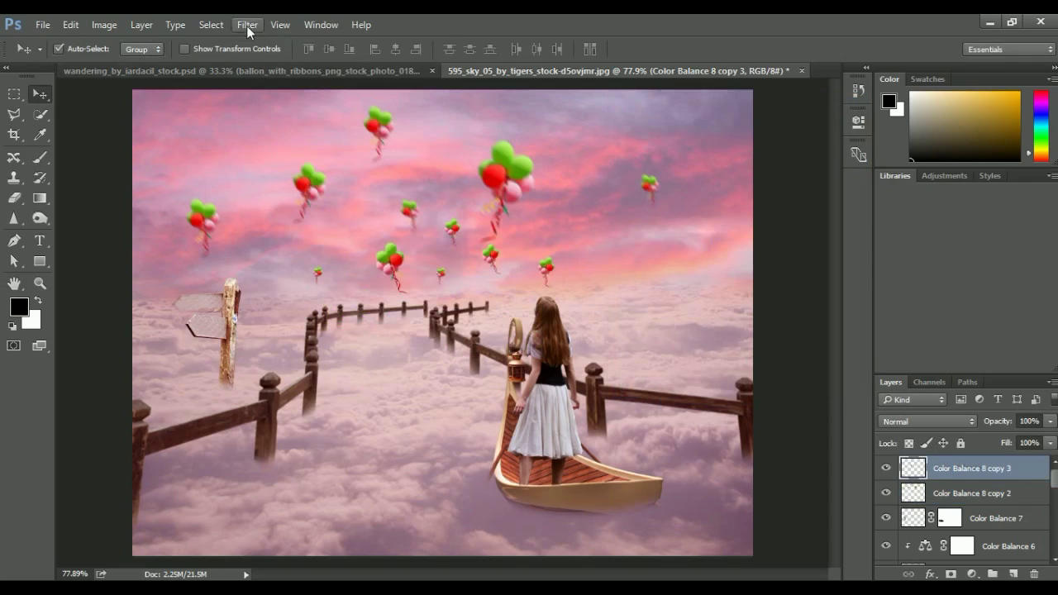
{"action": "left_click", "coordinate": [247, 24]}
{"action": "left_click", "coordinate": [488, 285]}
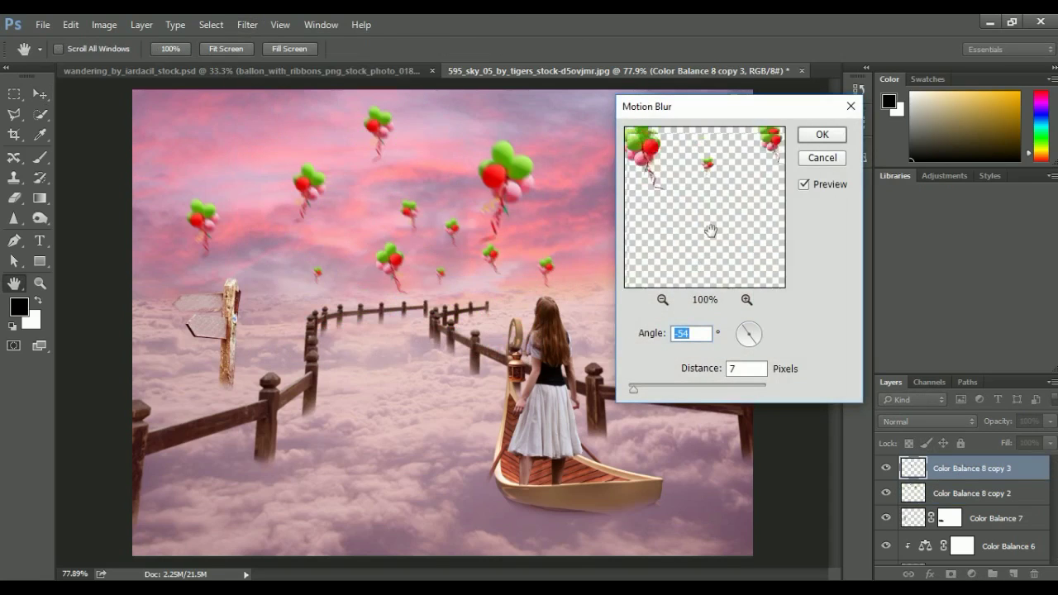
{"action": "left_click_drag", "start_coordinate": [643, 386], "coordinate": [631, 389]}
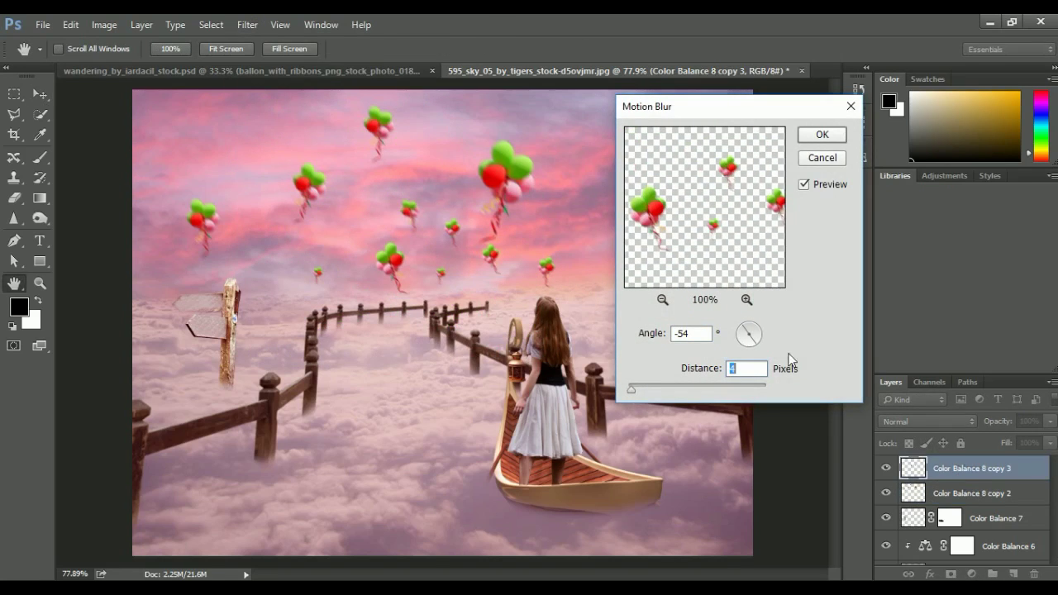
{"action": "left_click", "coordinate": [809, 134]}
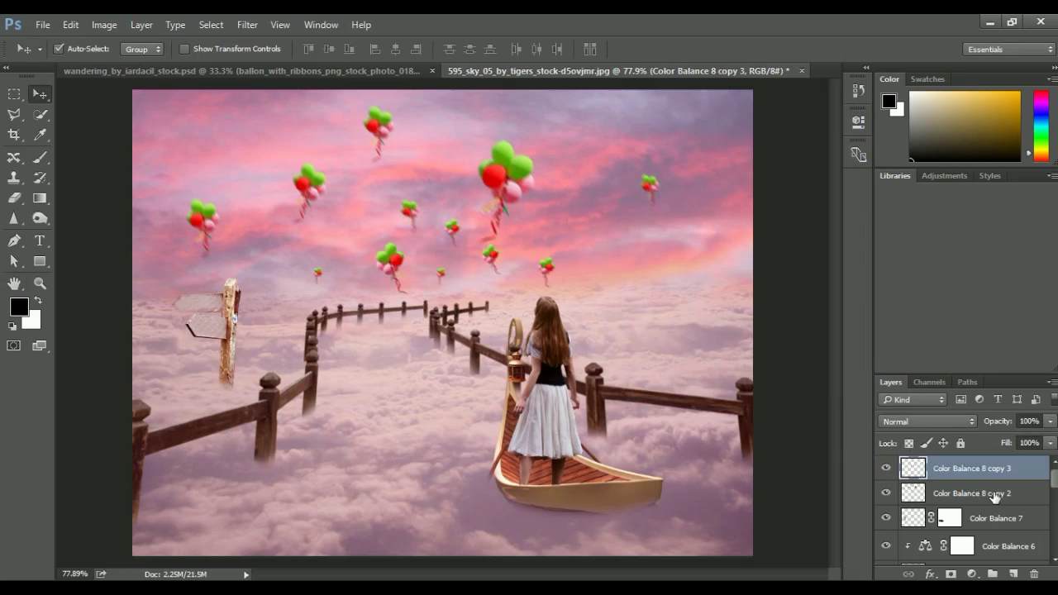
Step: Type DREAMS on the upper signpost board and scale it to fit
{"action": "left_click", "coordinate": [192, 329]}
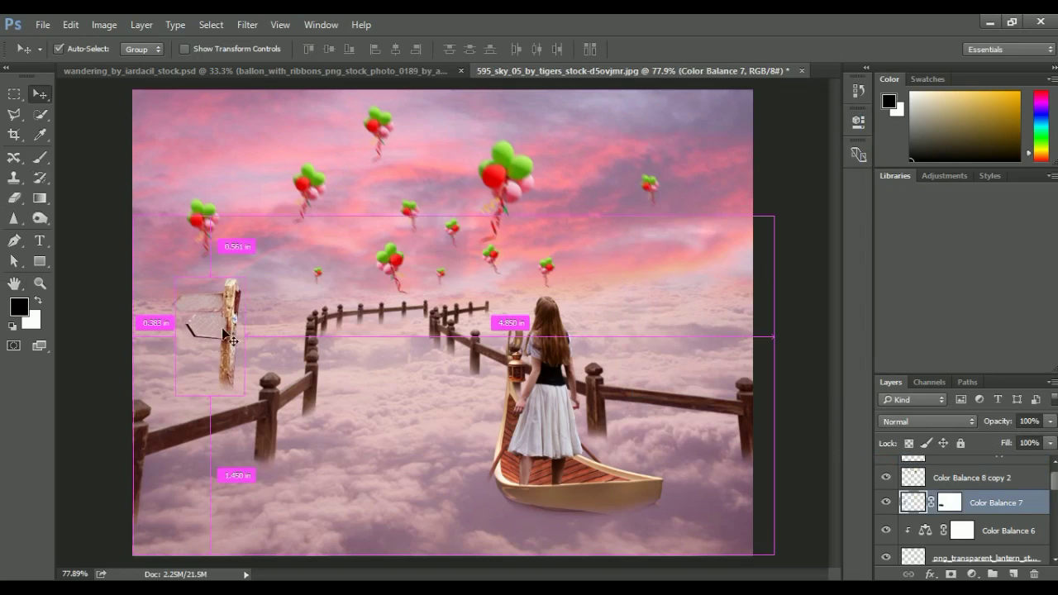
{"action": "scroll", "coordinate": [157, 303], "scroll_direction": "up", "scroll_amount": 3}
{"action": "key", "text": "t"}
{"action": "left_click", "coordinate": [223, 324]}
{"action": "type", "text": "D"}
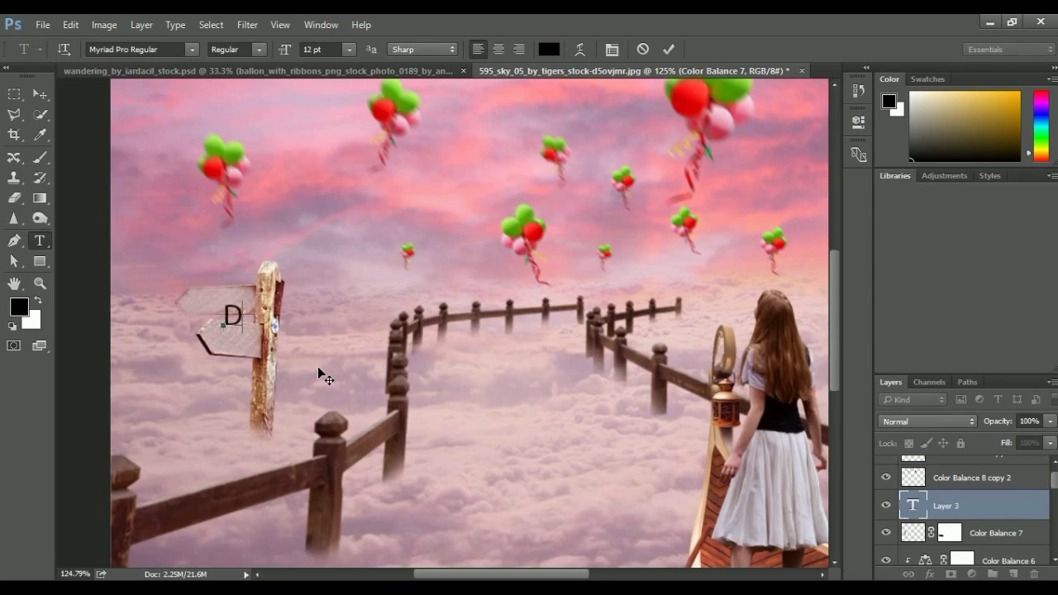
{"action": "type", "text": "REAMS"}
{"action": "key", "text": "ctrl+Return"}
{"action": "key", "text": "v"}
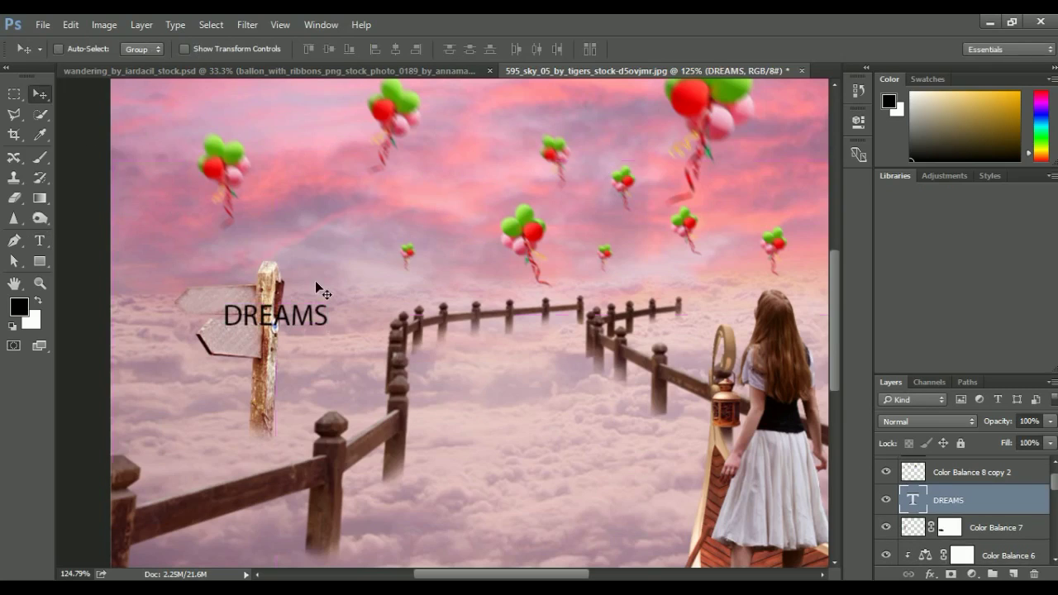
{"action": "key", "text": "ctrl+t"}
{"action": "mouse_move", "coordinate": [329, 330]}
{"action": "left_mouse_down"}
{"action": "mouse_move", "coordinate": [245, 305]}
{"action": "mouse_move", "coordinate": [257, 309]}
{"action": "left_mouse_up"}
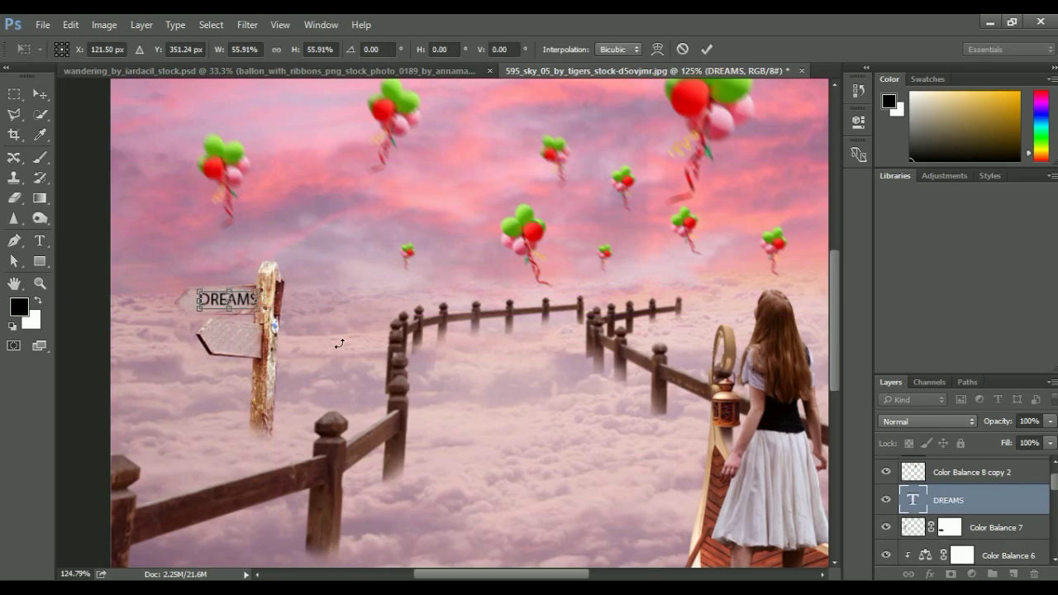
{"action": "key", "text": "Left"}
{"action": "key", "text": "Left"}
{"action": "key", "text": "Left"}
{"action": "key", "text": "Left"}
{"action": "key", "text": "Left"}
{"action": "key", "text": "Left"}
{"action": "key", "text": "Down"}
{"action": "key", "text": "Down"}
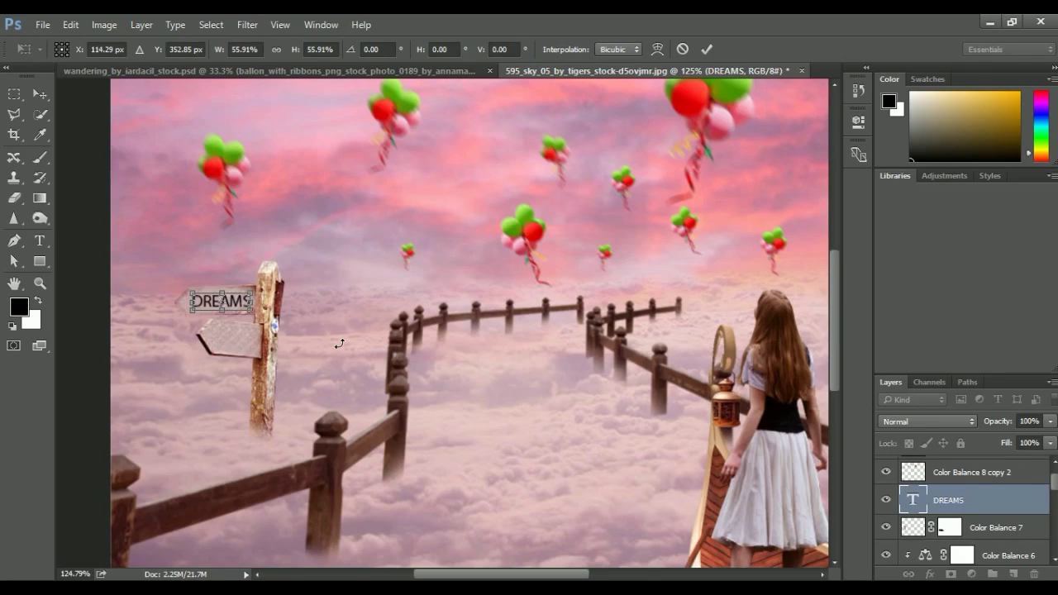
{"action": "key", "text": "Left"}
{"action": "key", "text": "Left"}
{"action": "key", "text": "Left"}
{"action": "key", "text": "Return"}
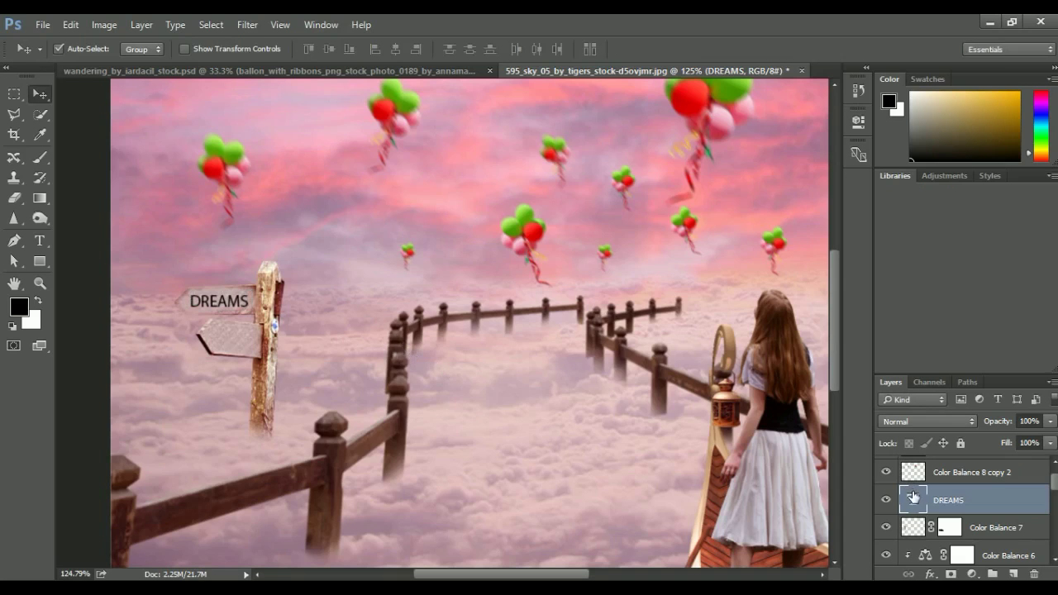
Step: Set DREAMS in Mistral Regular and enlarge it to about 117% to fill the board
{"action": "double_click", "coordinate": [913, 496]}
{"action": "left_click", "coordinate": [191, 49]}
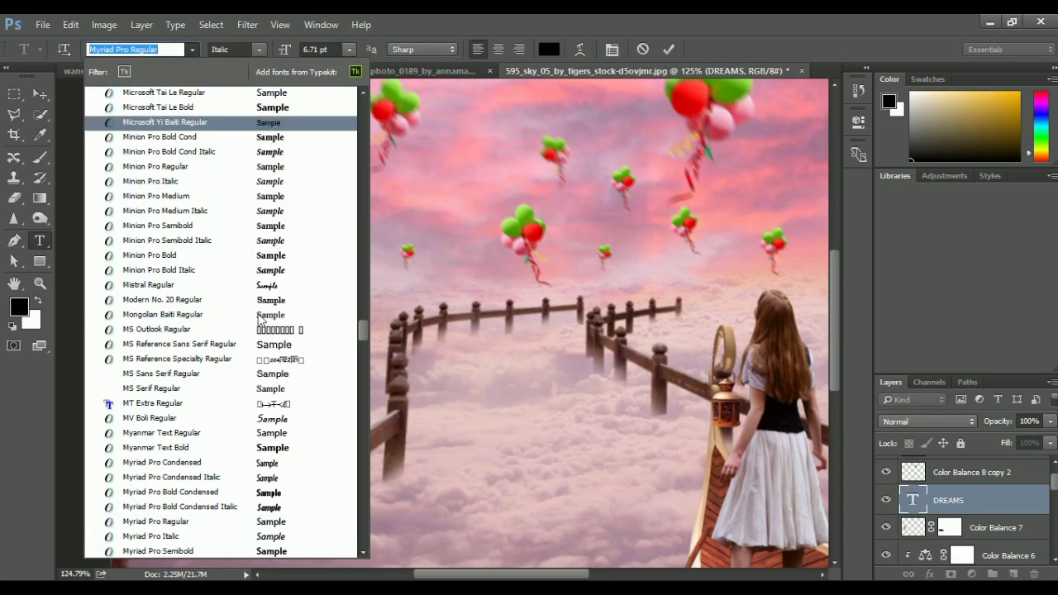
{"action": "left_click", "coordinate": [268, 255]}
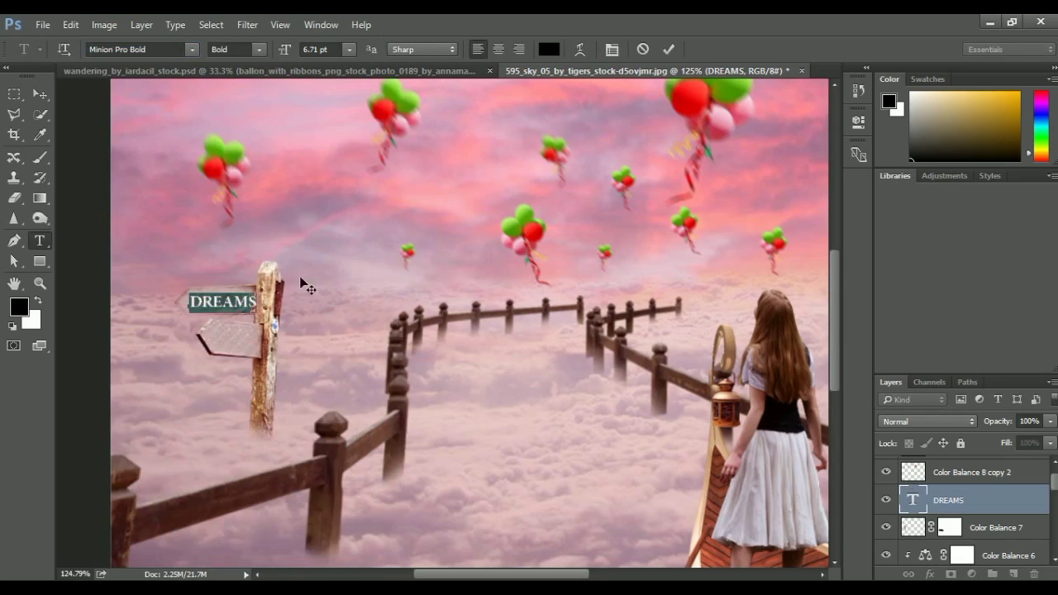
{"action": "left_click", "coordinate": [166, 49]}
{"action": "left_click", "coordinate": [192, 49]}
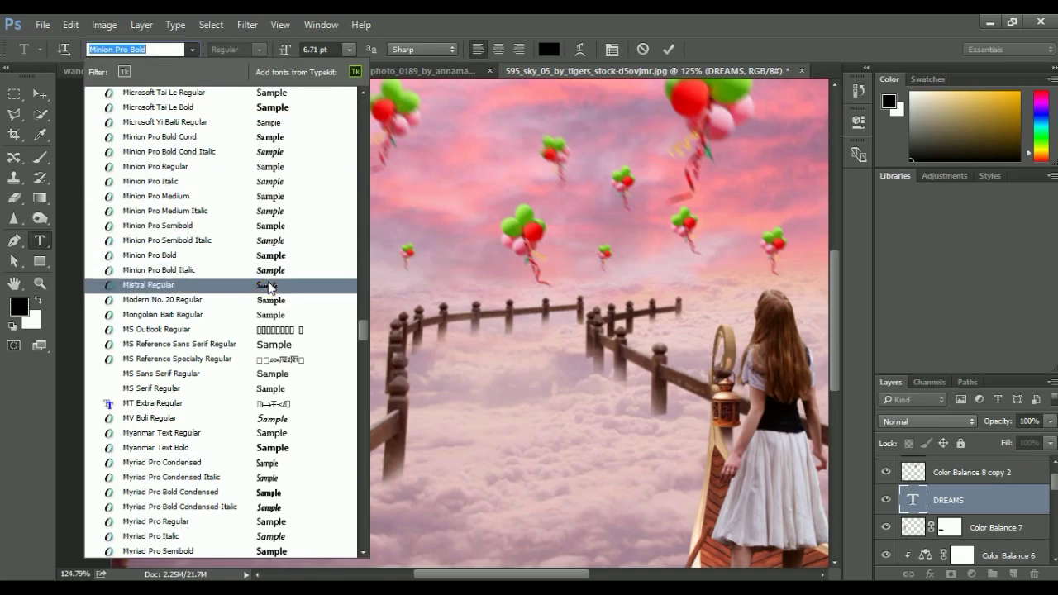
{"action": "left_click", "coordinate": [269, 285]}
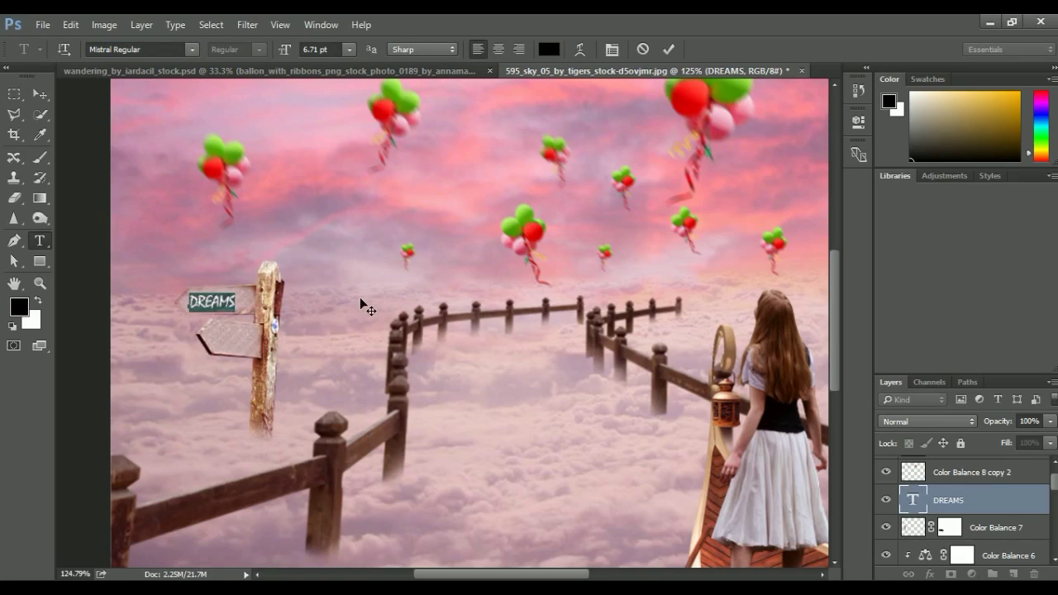
{"action": "left_click", "coordinate": [38, 94]}
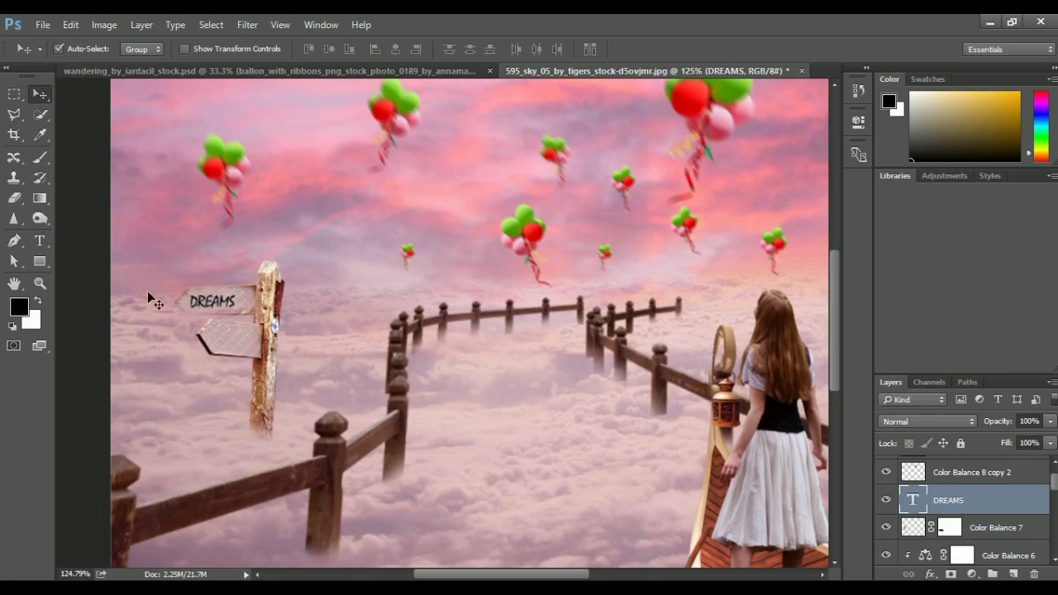
{"action": "left_click_drag", "start_coordinate": [214, 301], "coordinate": [218, 300]}
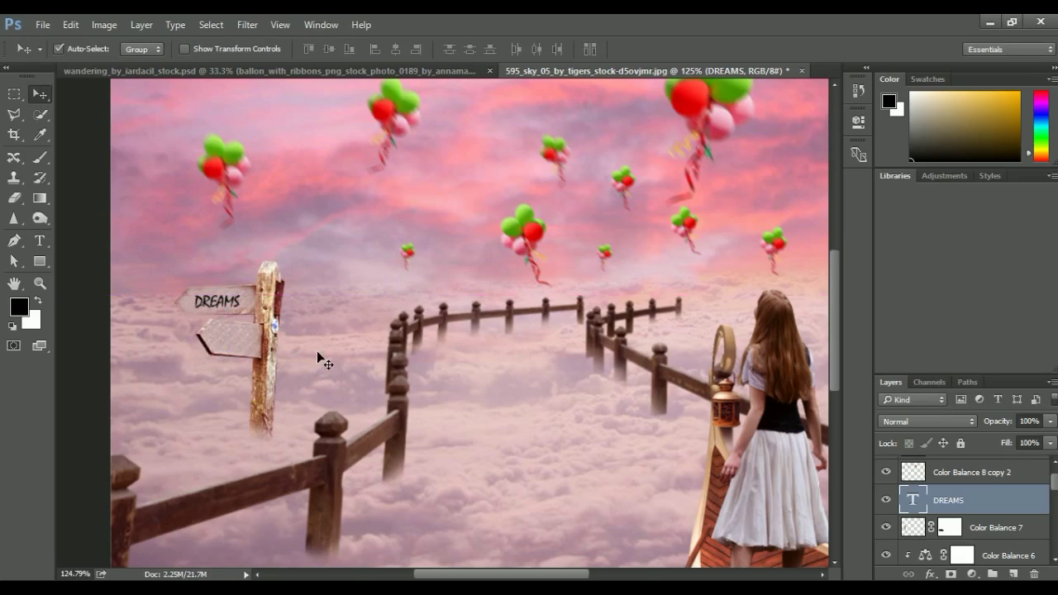
{"action": "key", "text": "ctrl+t"}
{"action": "mouse_move", "coordinate": [245, 291]}
{"action": "left_mouse_down"}
{"action": "mouse_move", "coordinate": [255, 289]}
{"action": "mouse_move", "coordinate": [234, 302]}
{"action": "left_mouse_up"}
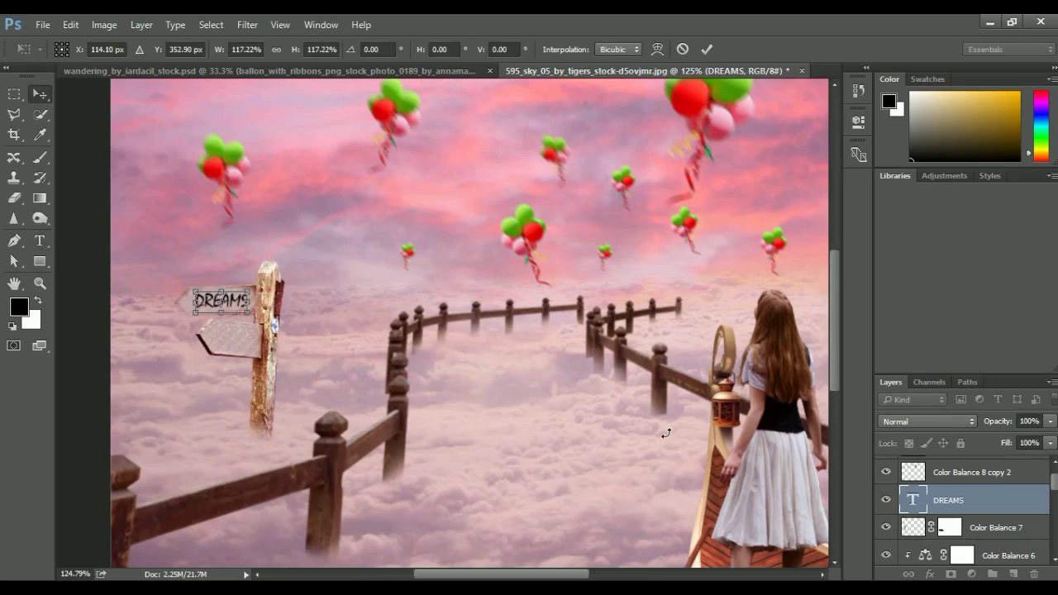
{"action": "key", "text": "Return"}
Step: Type REALITY, move it onto the lower board and shrink it to about 74%
{"action": "left_click", "coordinate": [39, 240]}
{"action": "left_click", "coordinate": [302, 361]}
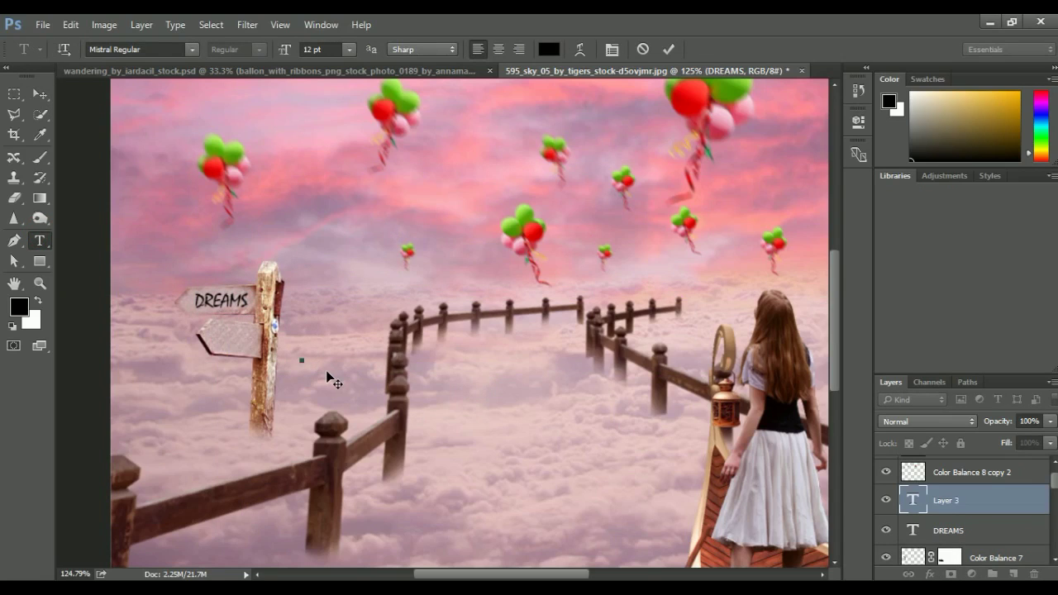
{"action": "type", "text": "REALI"}
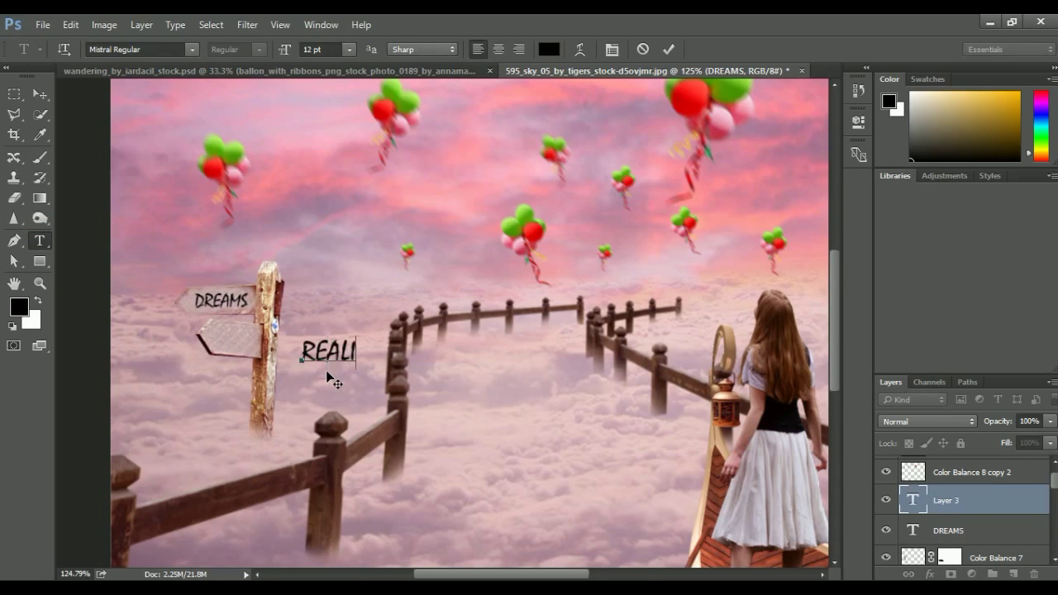
{"action": "type", "text": "TY"}
{"action": "left_click", "coordinate": [39, 94]}
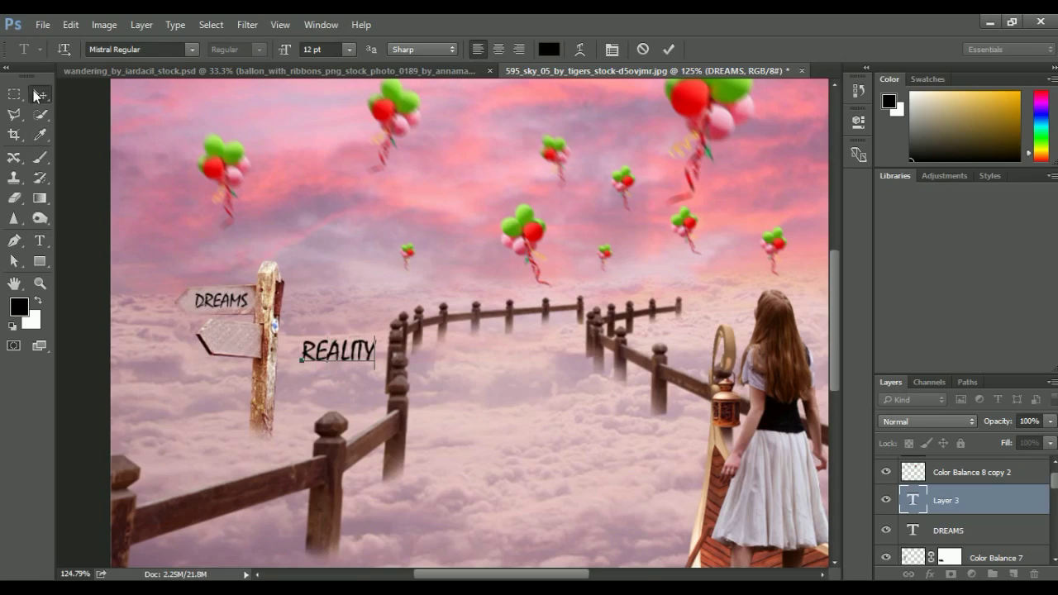
{"action": "left_click_drag", "start_coordinate": [339, 351], "coordinate": [240, 338]}
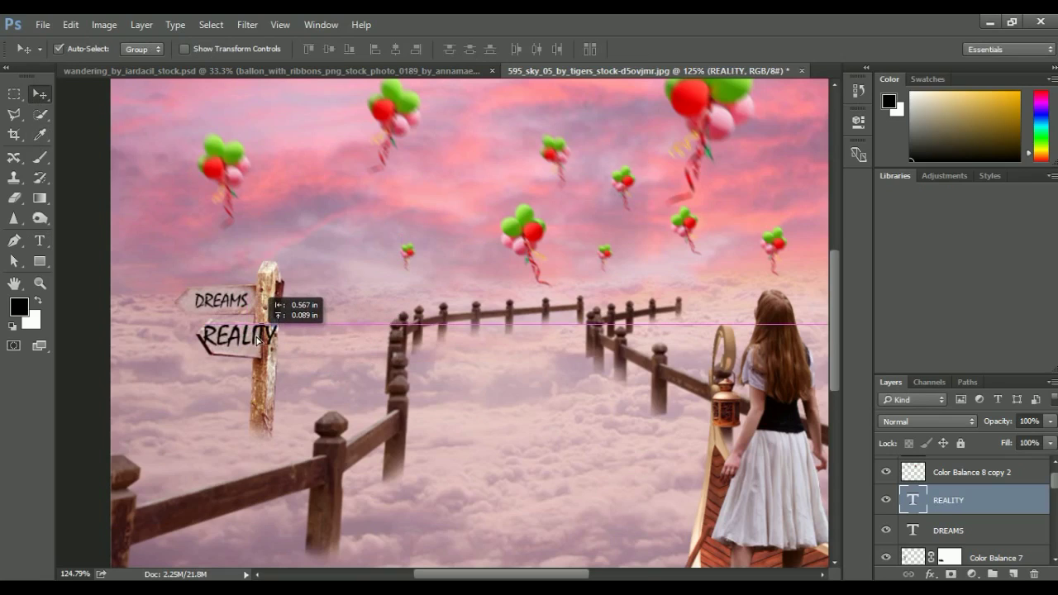
{"action": "key", "text": "ctrl+t"}
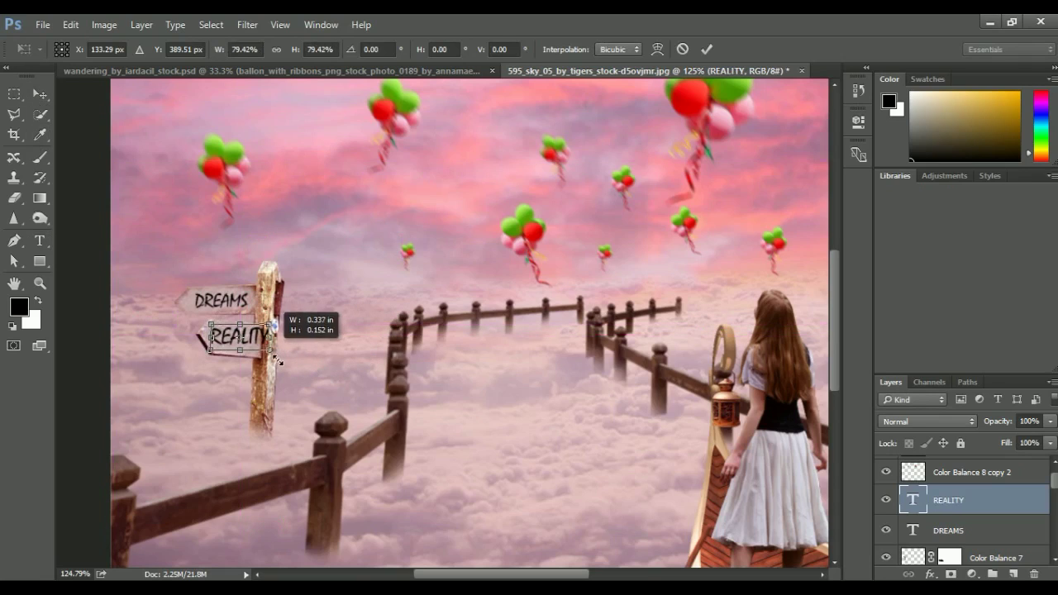
{"action": "mouse_move", "coordinate": [277, 353]}
{"action": "left_mouse_down"}
{"action": "mouse_move", "coordinate": [248, 345]}
{"action": "mouse_move", "coordinate": [289, 375]}
{"action": "left_mouse_up"}
{"action": "key", "text": "Return"}
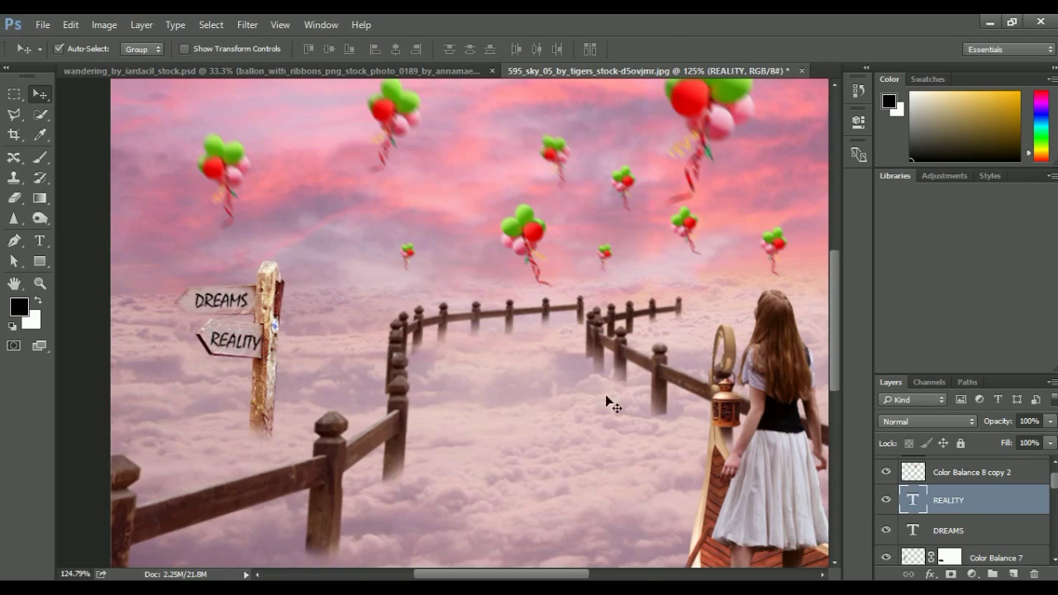
{"action": "key", "text": "z"}
{"action": "left_click", "coordinate": [467, 372], "text": "alt"}
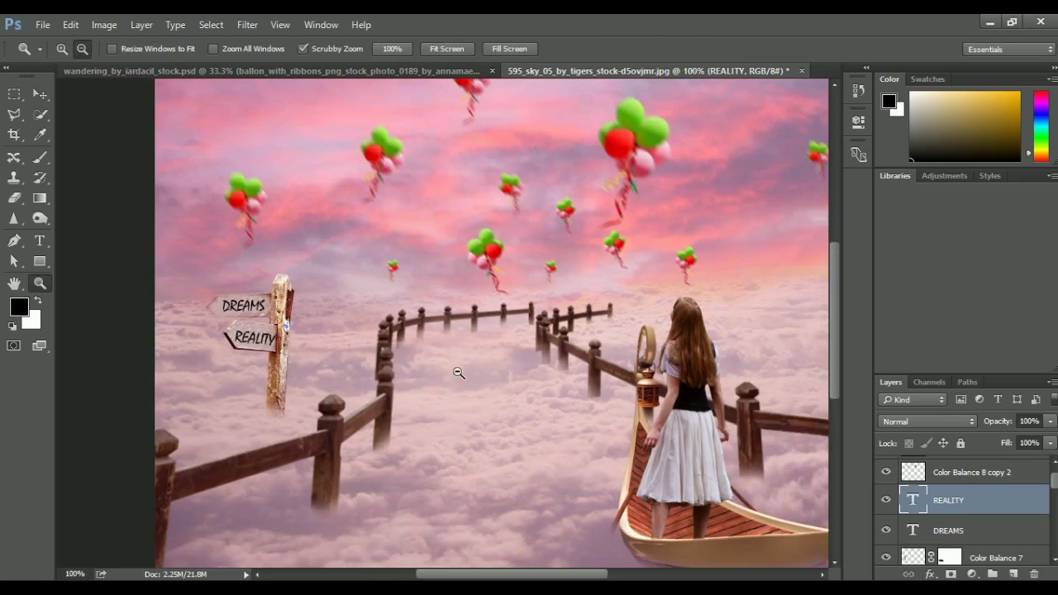
Step: Merge the two balloon copies into the Color Balance 8 copy 3 layer and check it
{"action": "key", "text": "v"}
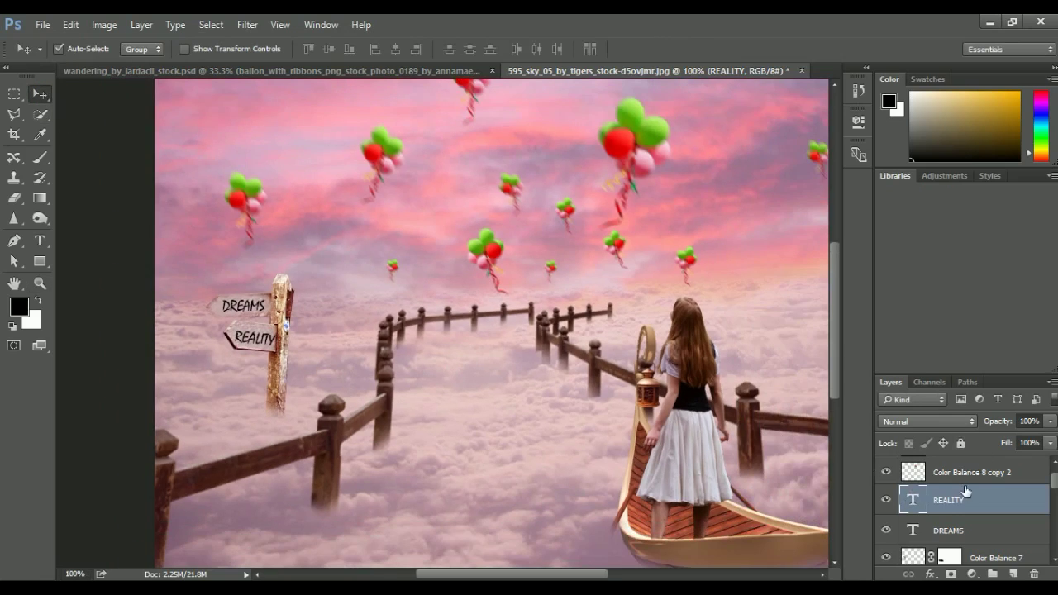
{"action": "scroll", "coordinate": [964, 485], "scroll_direction": "down", "scroll_amount": 1}
{"action": "left_click", "coordinate": [738, 269]}
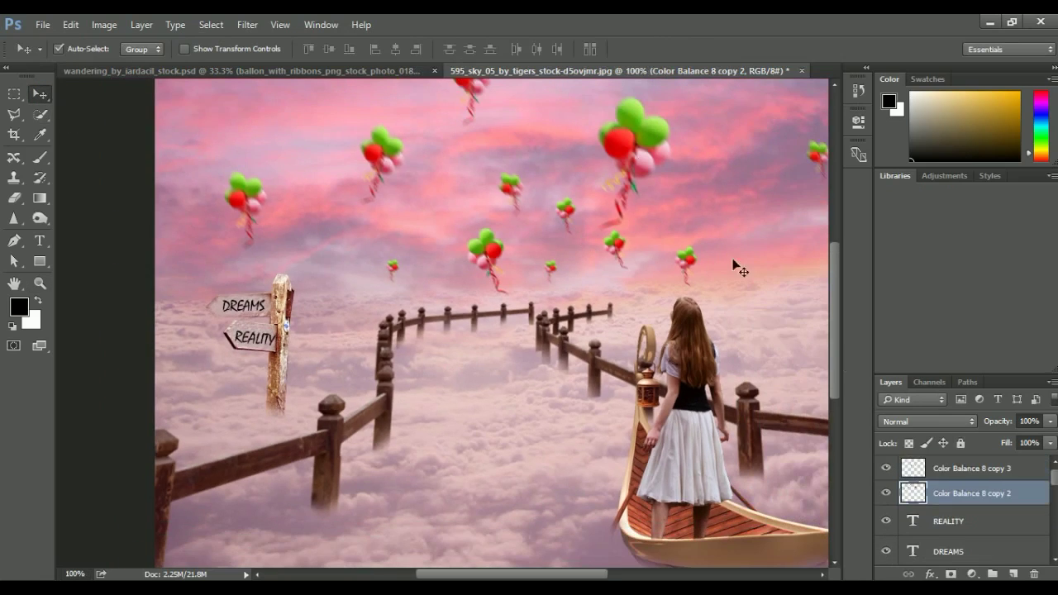
{"action": "left_click", "coordinate": [963, 469], "text": "shift"}
{"action": "right_click", "coordinate": [975, 494]}
{"action": "left_click", "coordinate": [892, 447]}
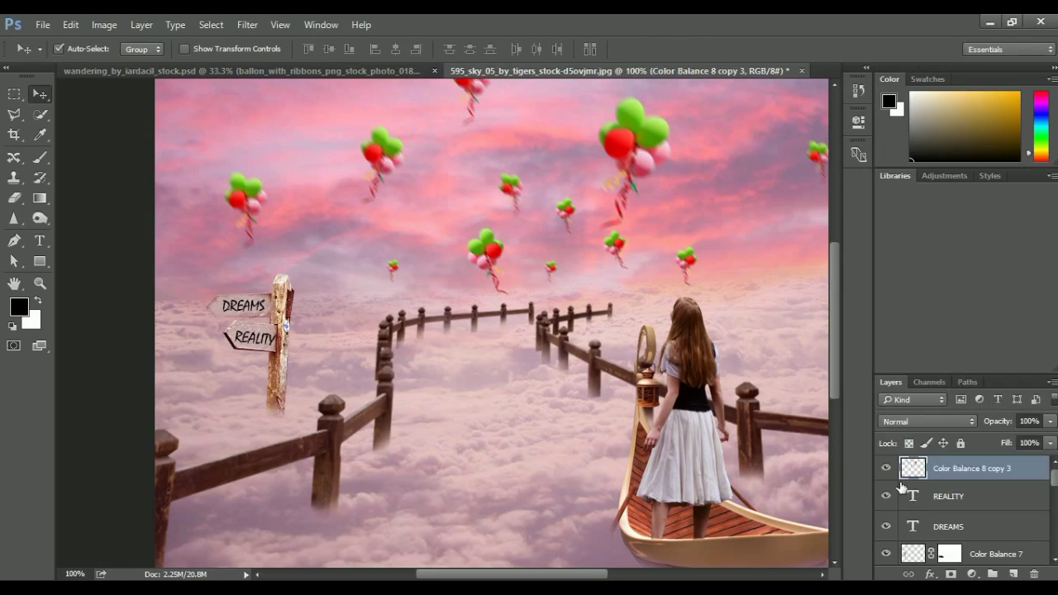
{"action": "left_click", "coordinate": [886, 467]}
{"action": "left_click", "coordinate": [886, 468]}
{"action": "left_click", "coordinate": [886, 467]}
{"action": "left_click", "coordinate": [886, 468]}
Step: Clip a Hue/Saturation adjustment (Saturation −41, Lightness +7) to the balloons at 70% opacity
{"action": "left_click", "coordinate": [975, 573]}
{"action": "left_click", "coordinate": [852, 374]}
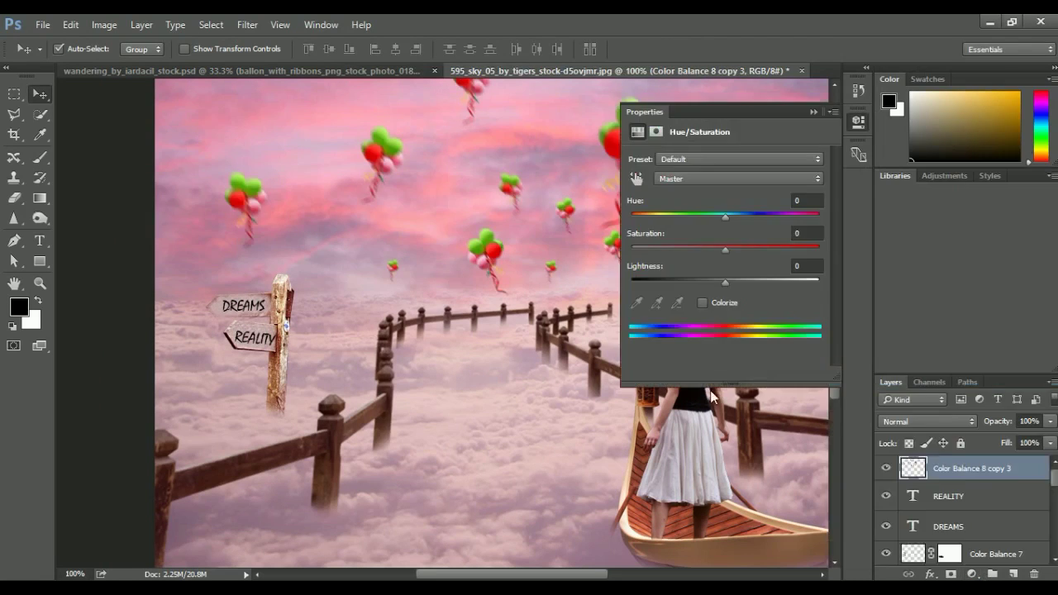
{"action": "left_click", "coordinate": [723, 377]}
{"action": "left_click_drag", "start_coordinate": [703, 246], "coordinate": [686, 246]}
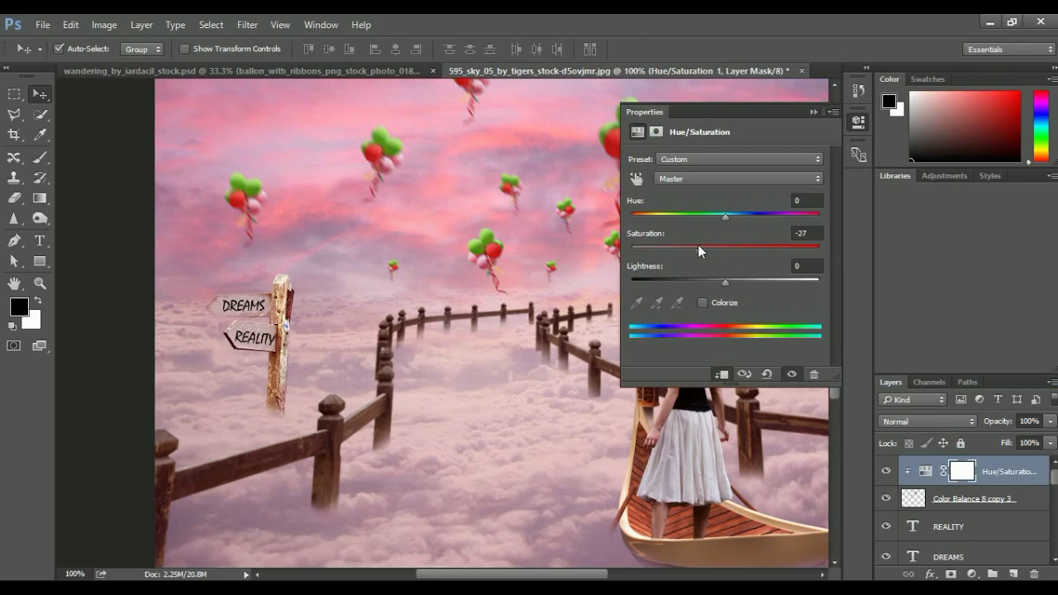
{"action": "left_click_drag", "start_coordinate": [725, 282], "coordinate": [731, 283]}
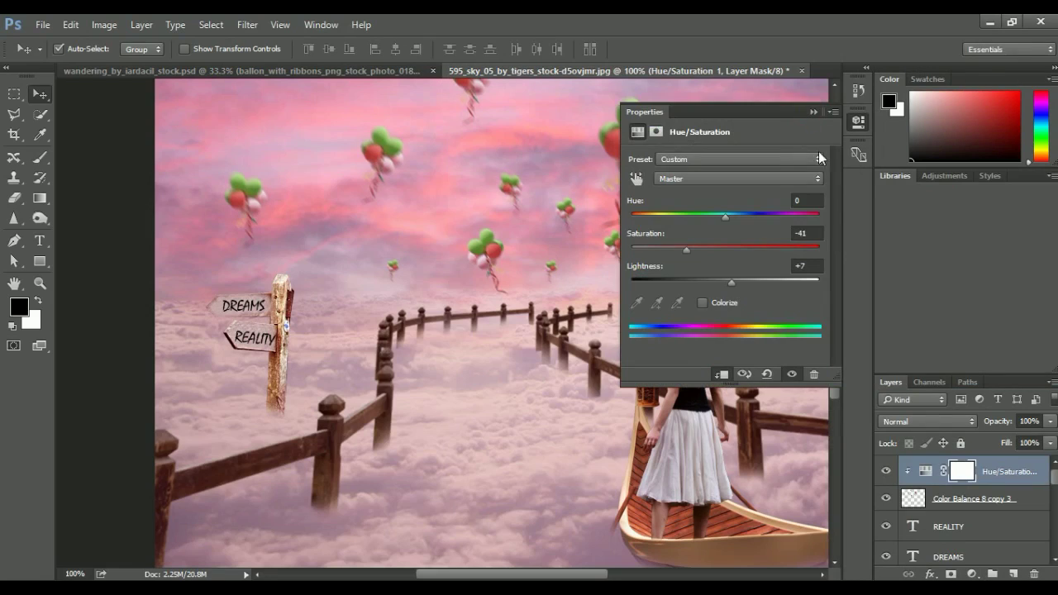
{"action": "left_click", "coordinate": [901, 325]}
{"action": "left_click", "coordinate": [1050, 421]}
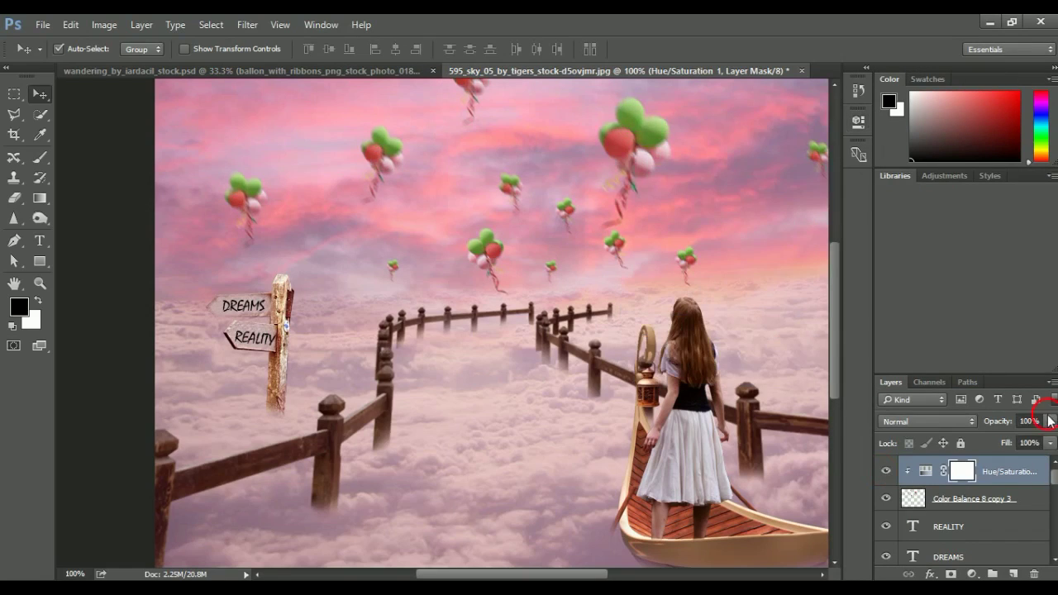
{"action": "left_click_drag", "start_coordinate": [1048, 438], "coordinate": [1036, 445]}
{"action": "left_click", "coordinate": [955, 502]}
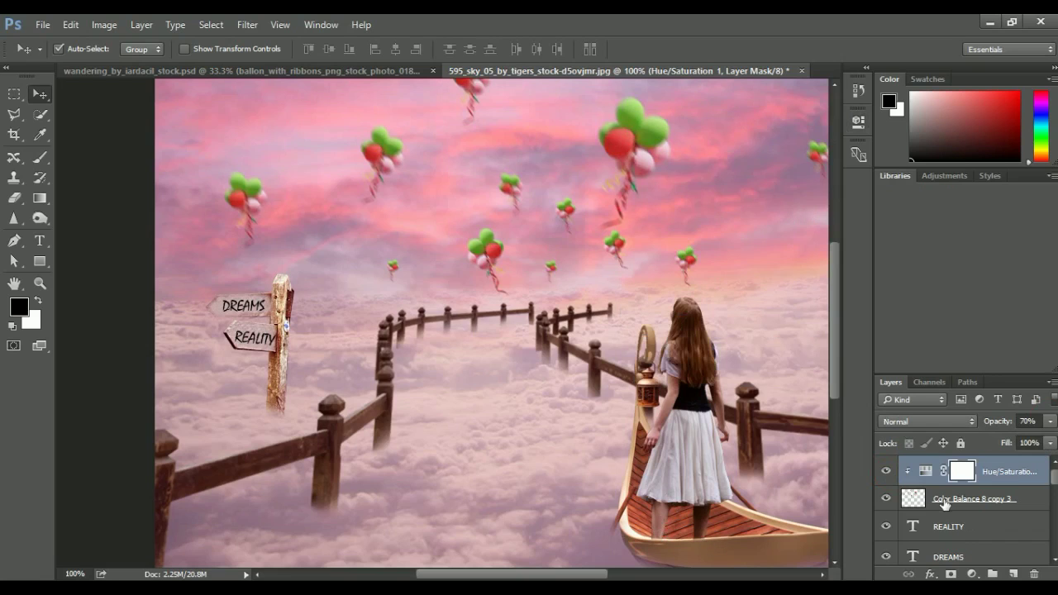
{"action": "scroll", "coordinate": [989, 519], "scroll_direction": "down", "scroll_amount": 1}
{"action": "scroll", "coordinate": [992, 537], "scroll_direction": "up", "scroll_amount": 1}
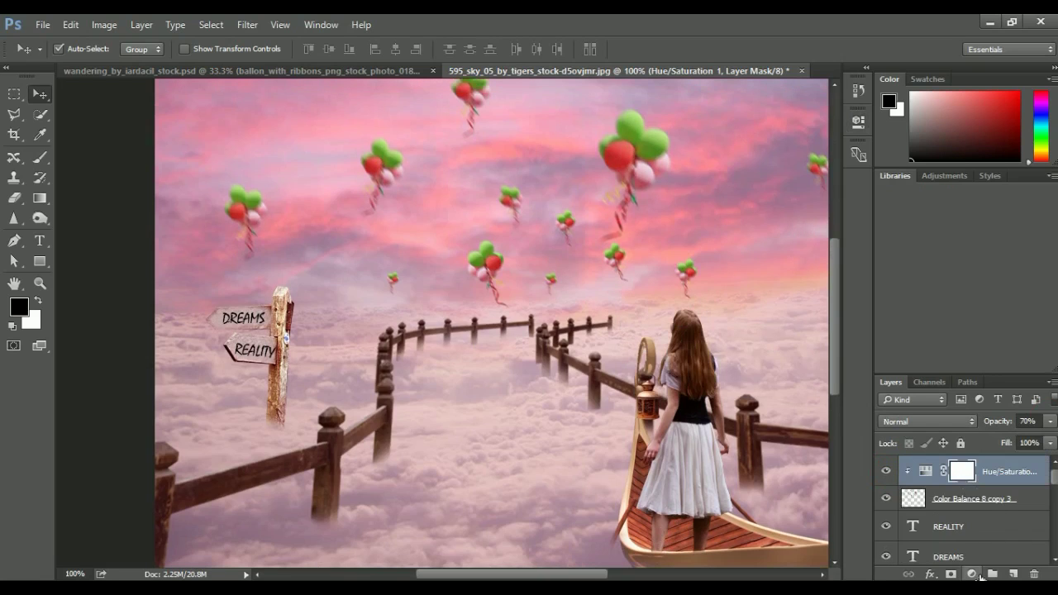
Step: Add a Color Balance layer: Midtones Cyan-Red +20, Highlights Cyan-Red +23, Yellow-Blue -2
{"action": "key", "text": "z"}
{"action": "left_click", "coordinate": [620, 459], "text": "alt"}
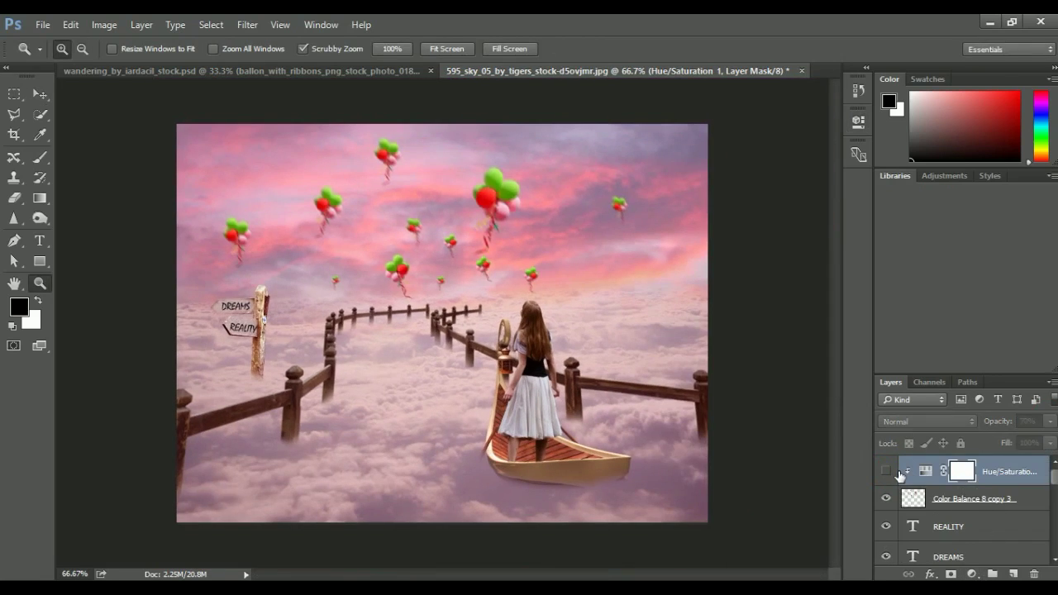
{"action": "left_click", "coordinate": [972, 573]}
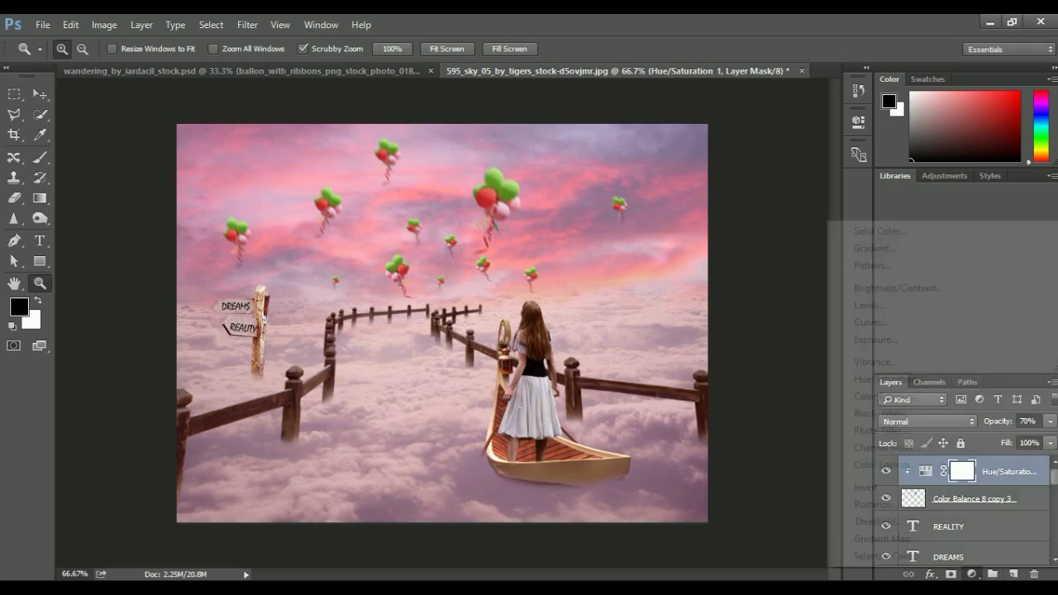
{"action": "left_click", "coordinate": [898, 395]}
{"action": "left_click_drag", "start_coordinate": [719, 195], "coordinate": [720, 196]}
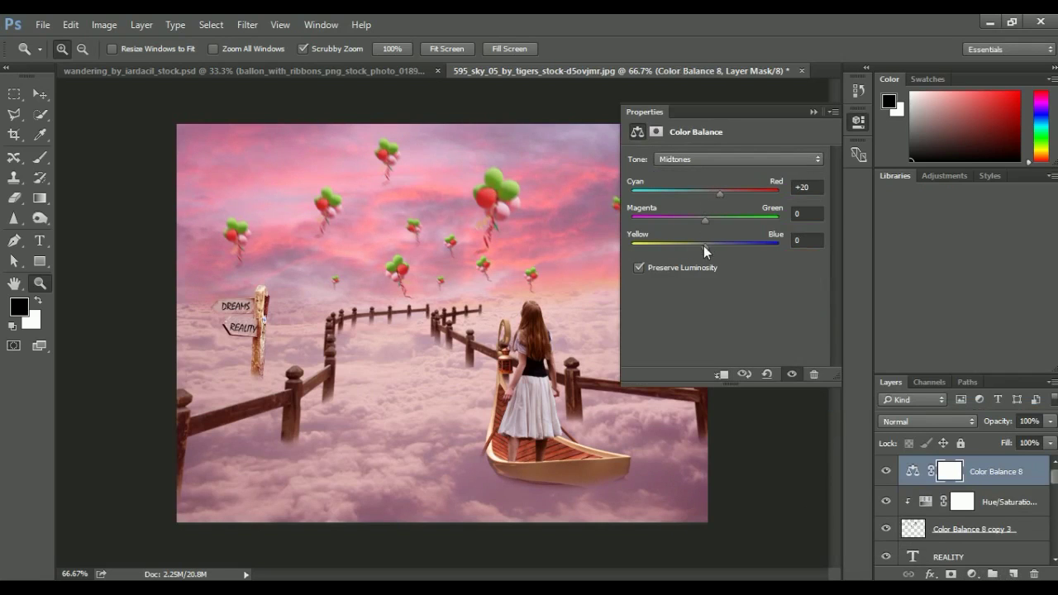
{"action": "left_click_drag", "start_coordinate": [704, 245], "coordinate": [685, 249]}
{"action": "left_click", "coordinate": [731, 158]}
{"action": "left_click", "coordinate": [724, 193]}
{"action": "left_click_drag", "start_coordinate": [718, 193], "coordinate": [723, 194]}
{"action": "mouse_move", "coordinate": [704, 245]}
{"action": "left_mouse_down"}
{"action": "mouse_move", "coordinate": [684, 247]}
{"action": "mouse_move", "coordinate": [707, 232]}
{"action": "left_mouse_up"}
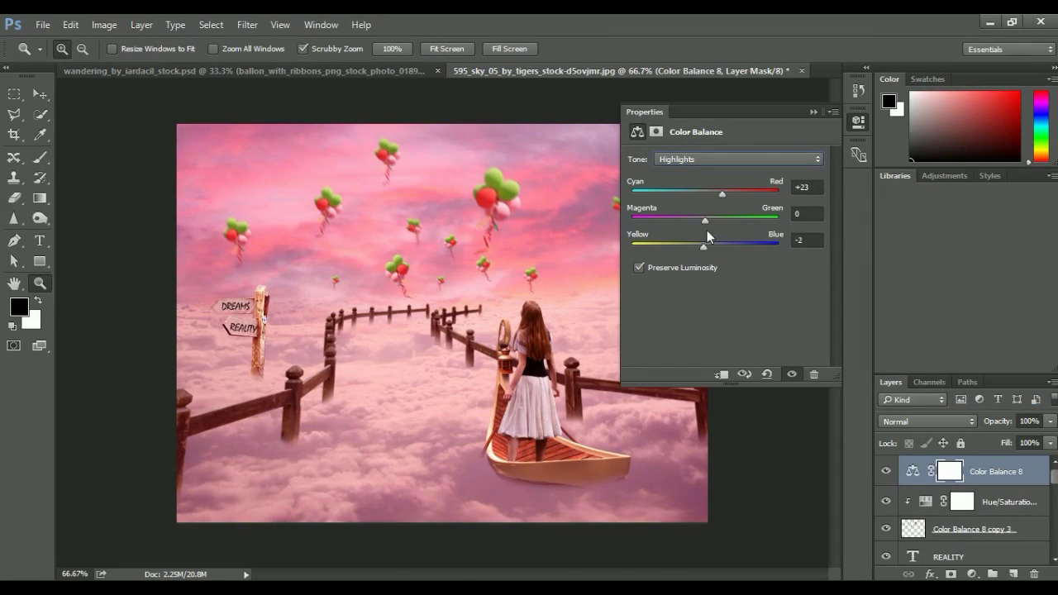
{"action": "left_click", "coordinate": [813, 114]}
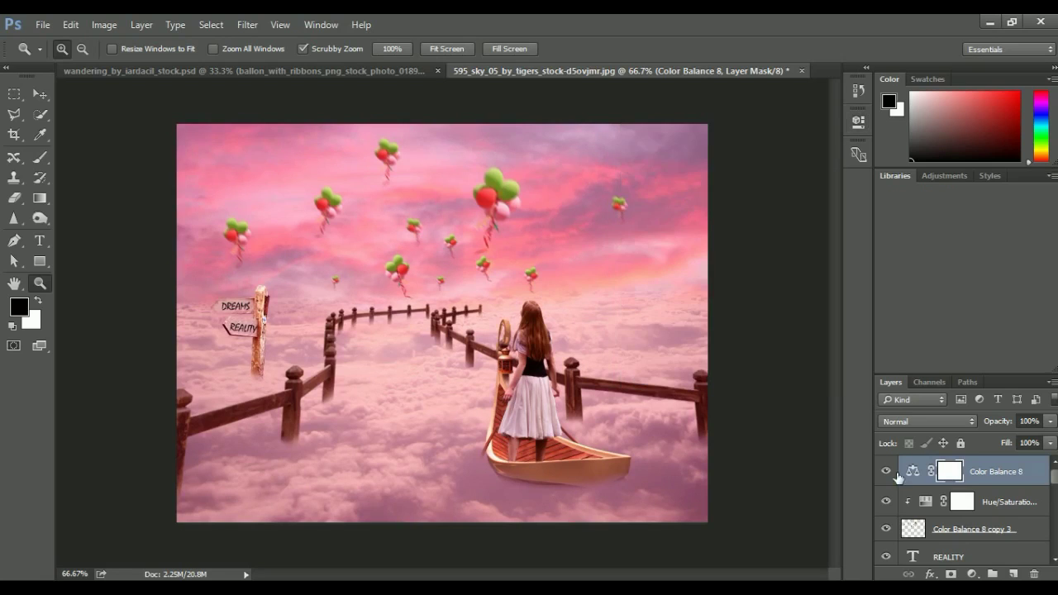
Step: Paint on the Color Balance 4 layer mask beneath the boat, then hide it to compare
{"action": "key", "text": "Delete"}
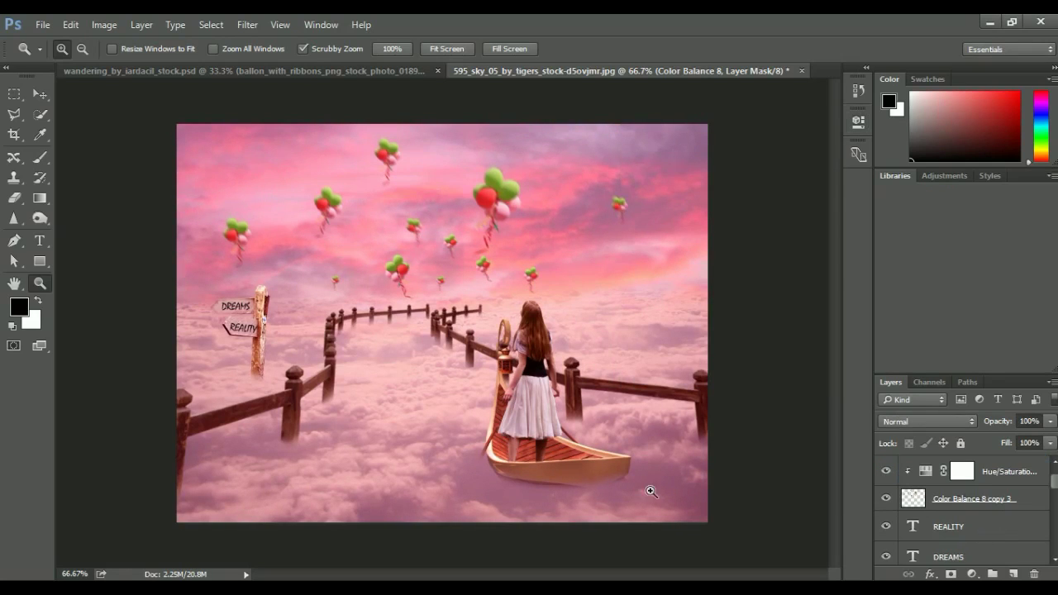
{"action": "key", "text": "v"}
{"action": "left_click", "coordinate": [555, 491]}
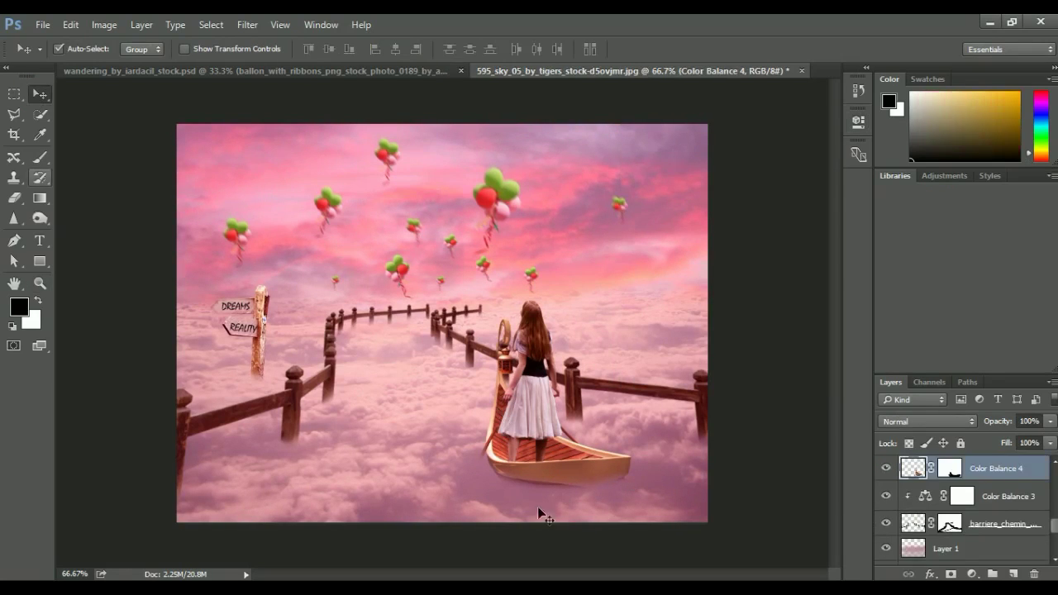
{"action": "left_click", "coordinate": [950, 470]}
{"action": "key", "text": "b"}
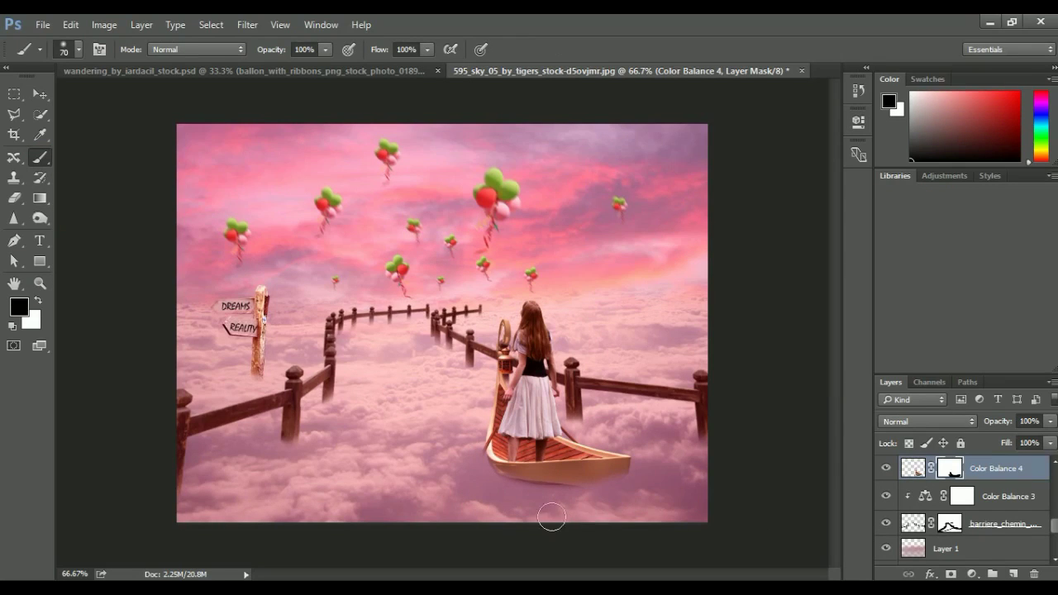
{"action": "left_click_drag", "start_coordinate": [552, 517], "coordinate": [588, 516]}
{"action": "left_click", "coordinate": [886, 467]}
{"action": "left_click", "coordinate": [886, 468]}
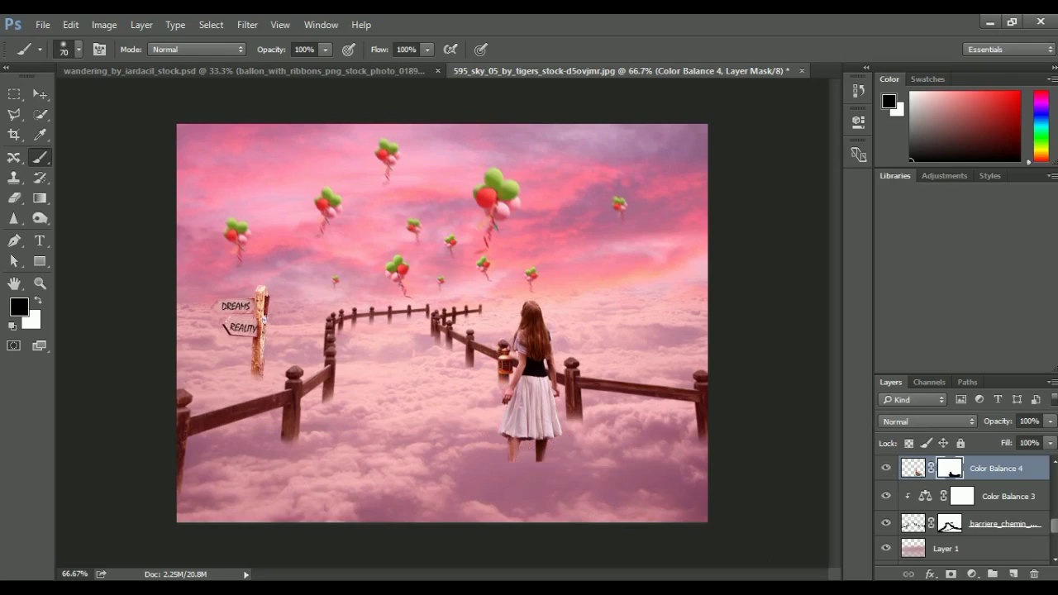
Step: Scroll up the Layers panel and select the top layer in the stack
{"action": "key", "text": "v"}
{"action": "scroll", "coordinate": [932, 543], "scroll_direction": "up", "scroll_amount": 2}
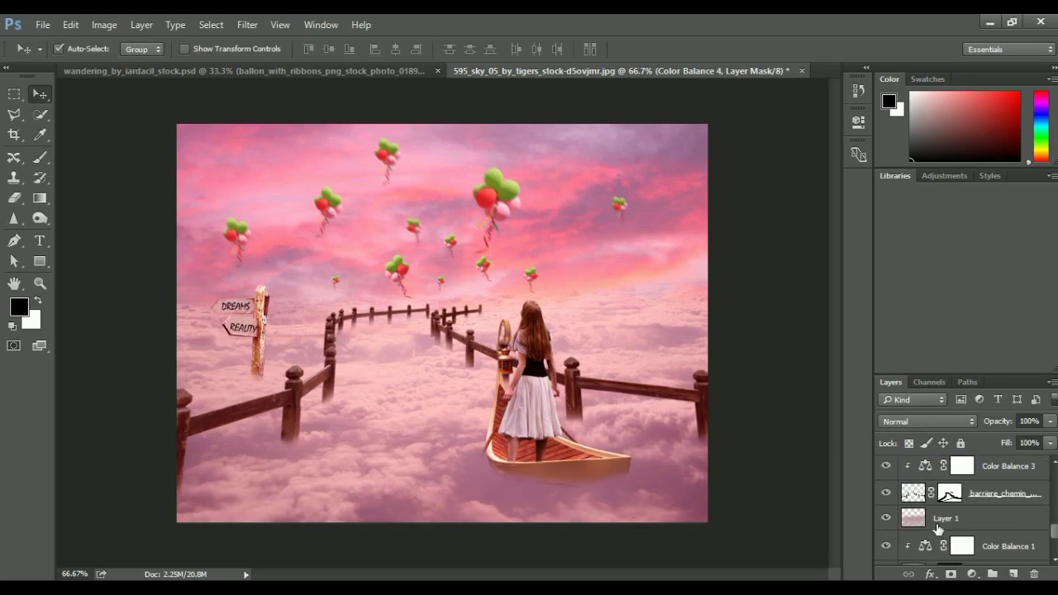
{"action": "scroll", "coordinate": [938, 533], "scroll_direction": "up", "scroll_amount": 2}
{"action": "scroll", "coordinate": [942, 522], "scroll_direction": "up", "scroll_amount": 1}
{"action": "left_click_drag", "start_coordinate": [1054, 494], "coordinate": [1055, 463]}
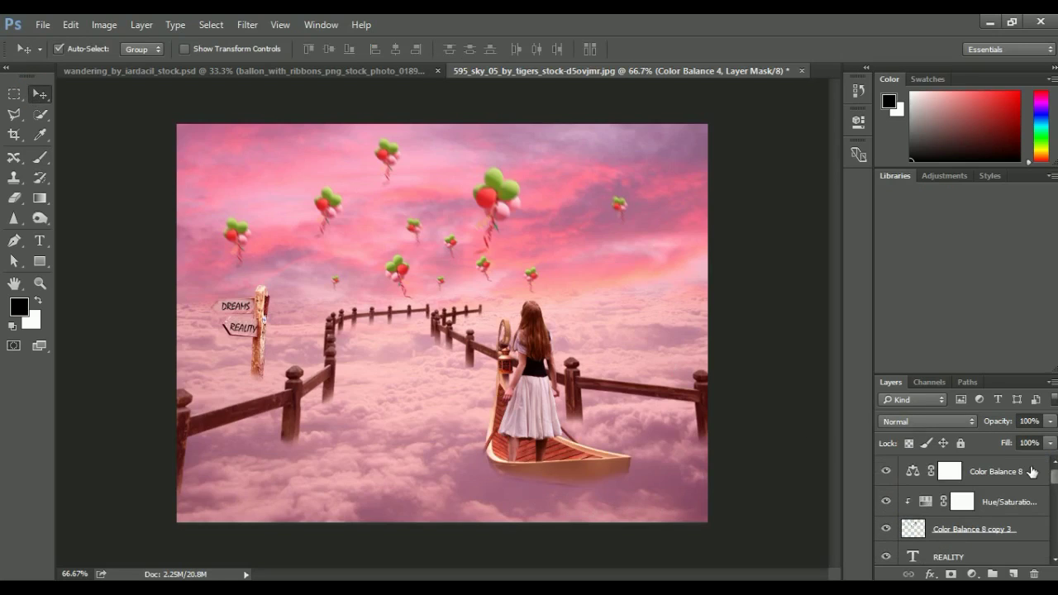
{"action": "left_click", "coordinate": [992, 471]}
Step: Add a Gradient Map adjustment and set its left gradient stop to teal
{"action": "left_click", "coordinate": [972, 573]}
{"action": "left_click", "coordinate": [913, 537]}
{"action": "left_click", "coordinate": [719, 162]}
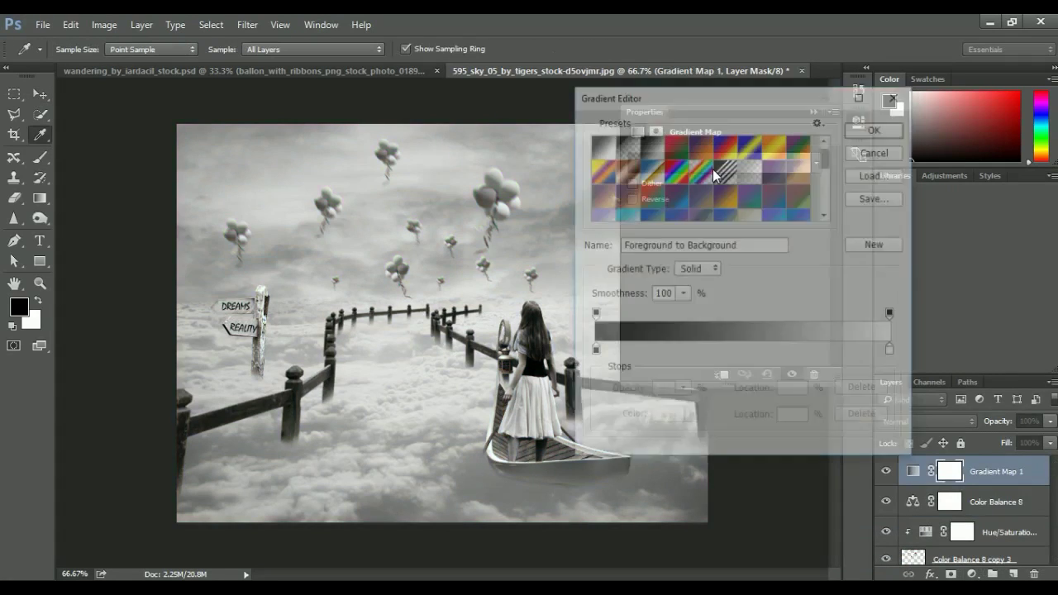
{"action": "left_click", "coordinate": [700, 145]}
{"action": "left_click", "coordinate": [593, 350]}
{"action": "left_click", "coordinate": [676, 418]}
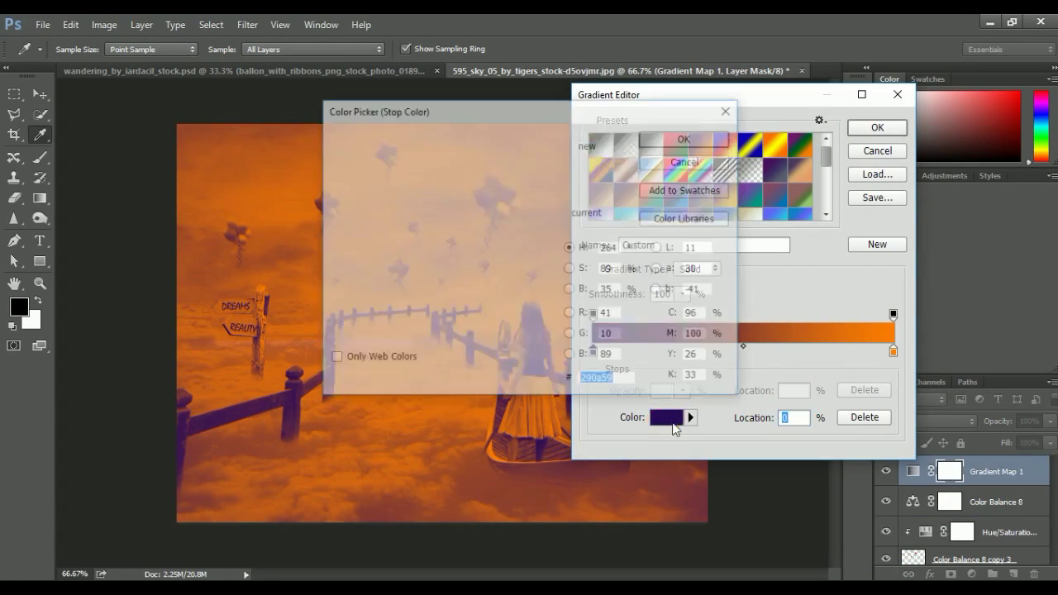
{"action": "left_click", "coordinate": [546, 314]}
{"action": "mouse_move", "coordinate": [520, 213]}
{"action": "left_mouse_down"}
{"action": "mouse_move", "coordinate": [479, 156]}
{"action": "mouse_move", "coordinate": [493, 228]}
{"action": "left_mouse_up"}
{"action": "mouse_move", "coordinate": [569, 318]}
{"action": "left_mouse_down"}
{"action": "mouse_move", "coordinate": [548, 239]}
{"action": "mouse_move", "coordinate": [499, 237]}
{"action": "left_mouse_up"}
{"action": "left_click", "coordinate": [707, 138]}
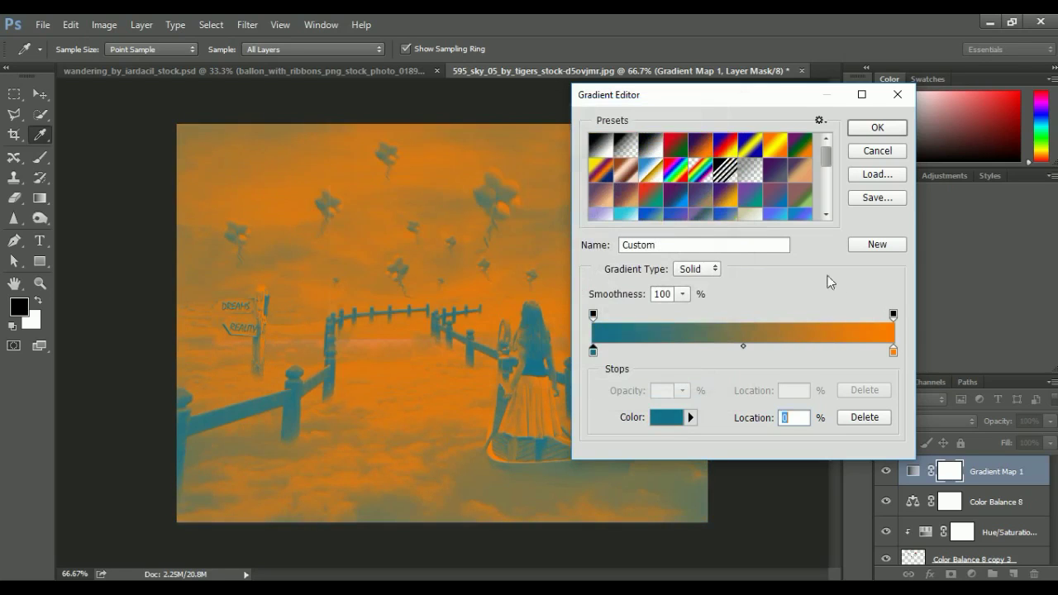
Step: Set the right gradient stop to light pink and apply the teal-to-pink gradient
{"action": "left_click", "coordinate": [892, 352]}
{"action": "left_click", "coordinate": [666, 418]}
{"action": "left_click", "coordinate": [429, 144]}
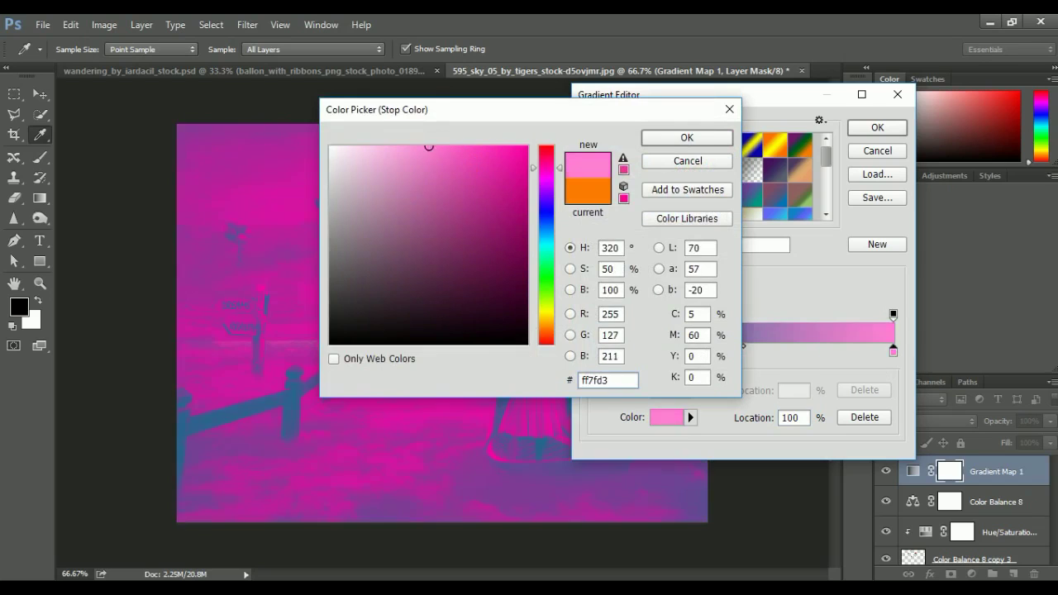
{"action": "left_click", "coordinate": [700, 135]}
{"action": "left_click", "coordinate": [853, 131]}
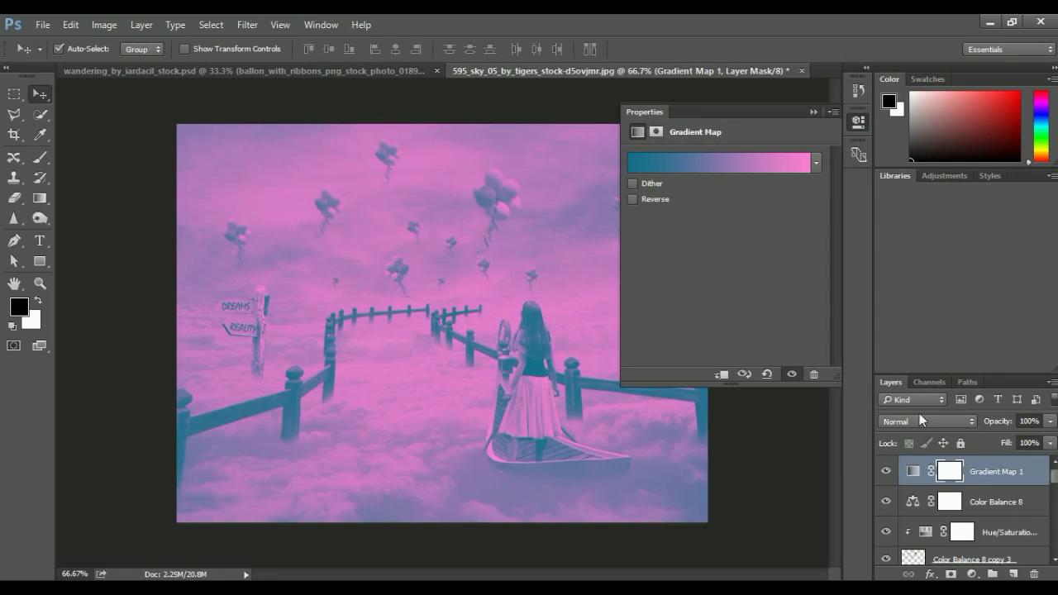
{"action": "left_click", "coordinate": [811, 111]}
Step: Blend the Gradient Map layer in Soft Light at 71% opacity
{"action": "left_click", "coordinate": [936, 421]}
{"action": "left_click", "coordinate": [919, 267]}
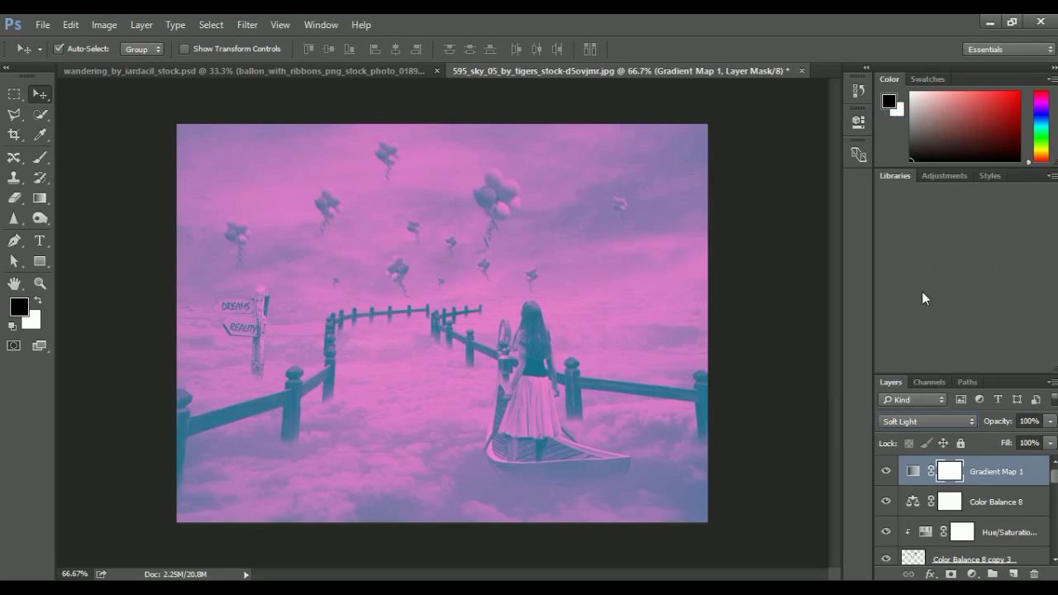
{"action": "left_click_drag", "start_coordinate": [1050, 421], "coordinate": [1028, 443]}
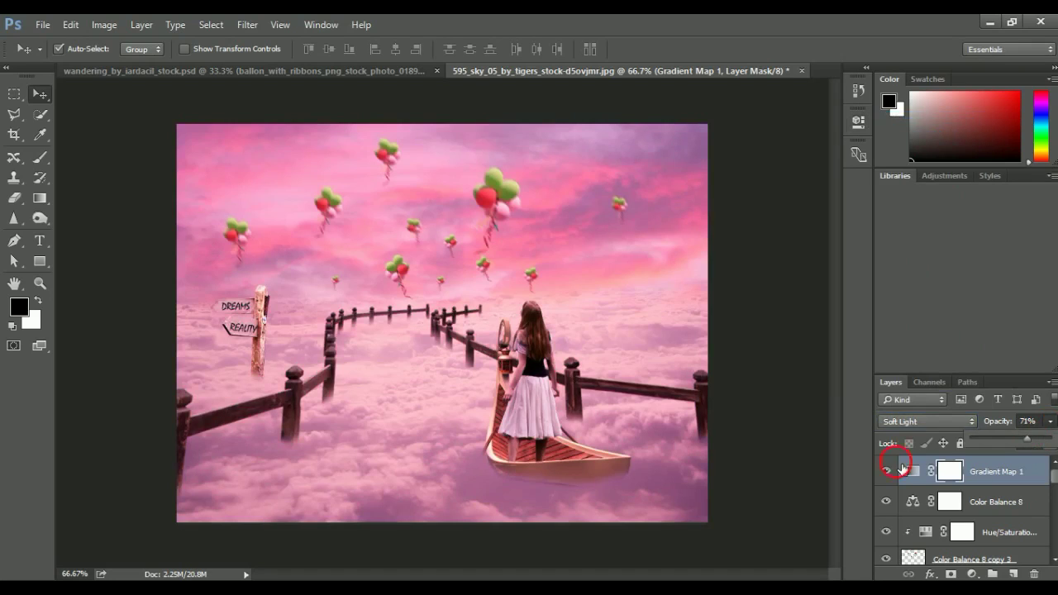
{"action": "scroll", "coordinate": [809, 433], "scroll_direction": "up", "scroll_amount": 1}
Step: Create a new empty layer and choose the 55 px scattered sparkle brush
{"action": "key", "text": "ctrl+shift+alt+n"}
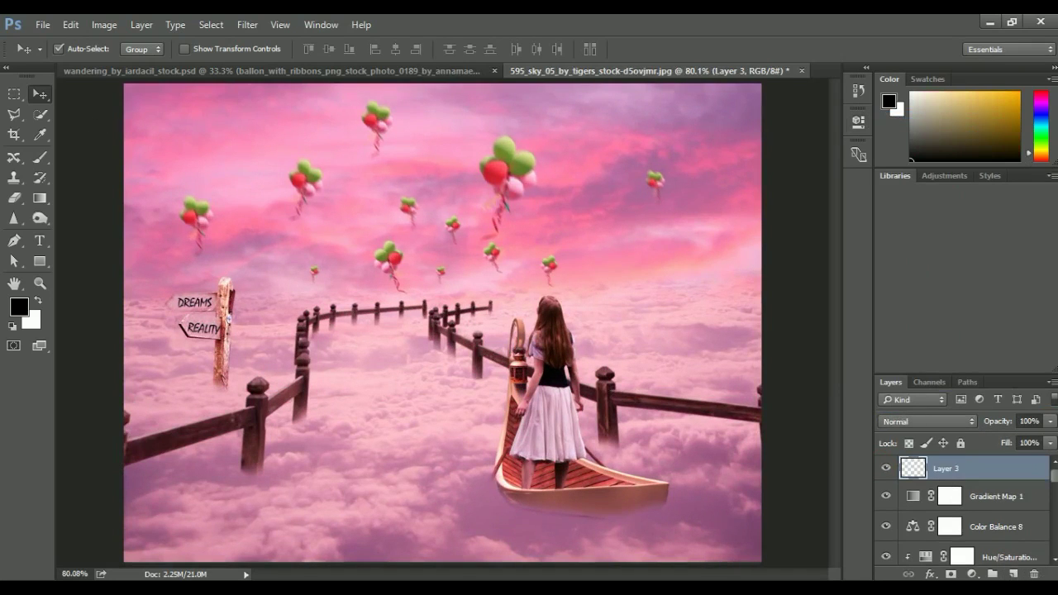
{"action": "left_click", "coordinate": [40, 157]}
{"action": "left_click", "coordinate": [70, 49]}
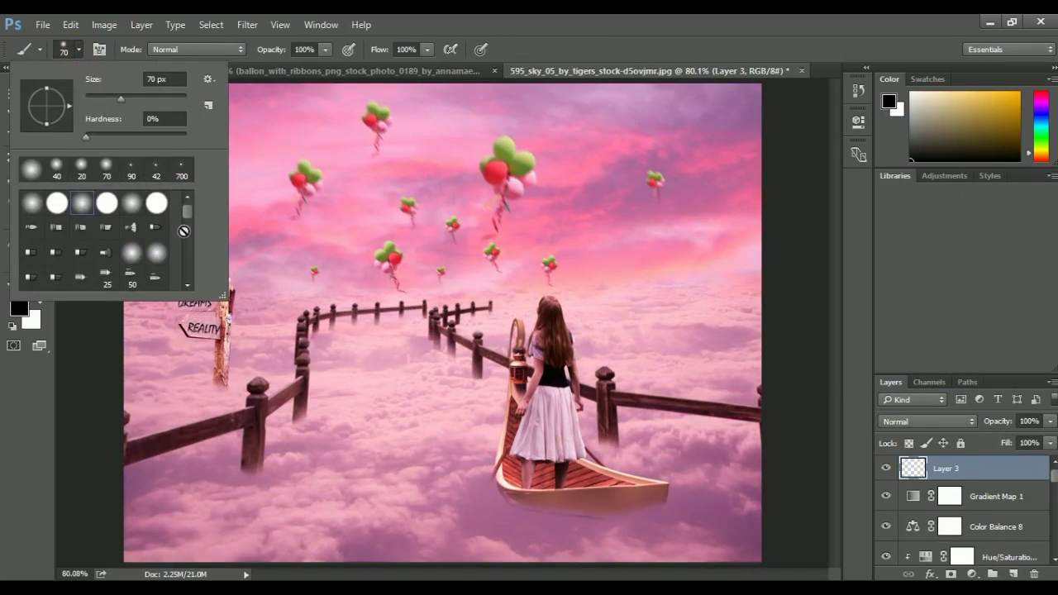
{"action": "scroll", "coordinate": [165, 244], "scroll_direction": "down", "scroll_amount": 3}
{"action": "left_click", "coordinate": [82, 250]}
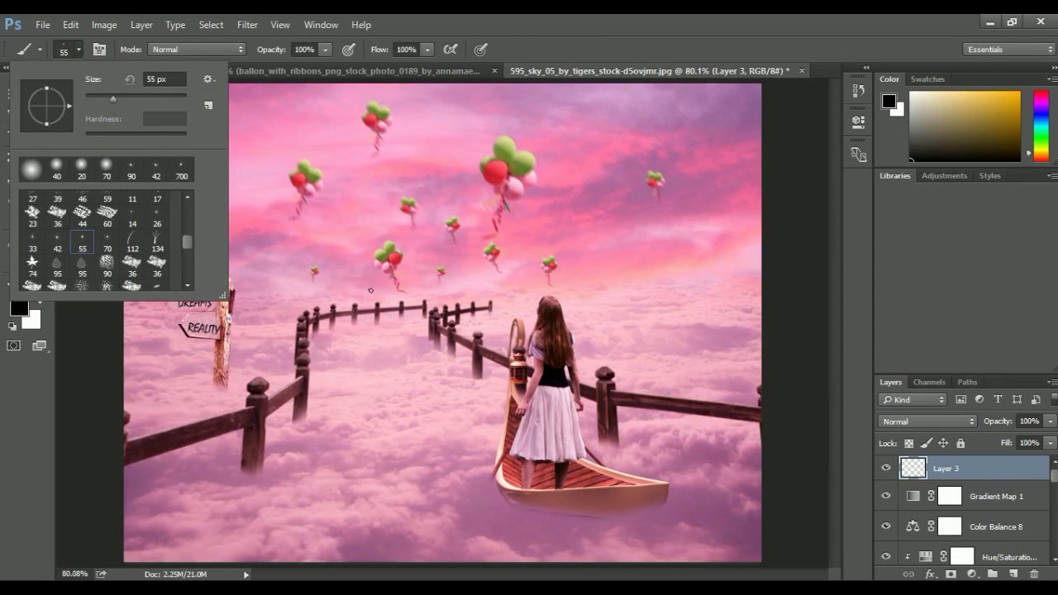
{"action": "left_click", "coordinate": [577, 253]}
Step: Paint white sparkles across the sky and the upper, lower and right-hand clouds
{"action": "left_click", "coordinate": [38, 301]}
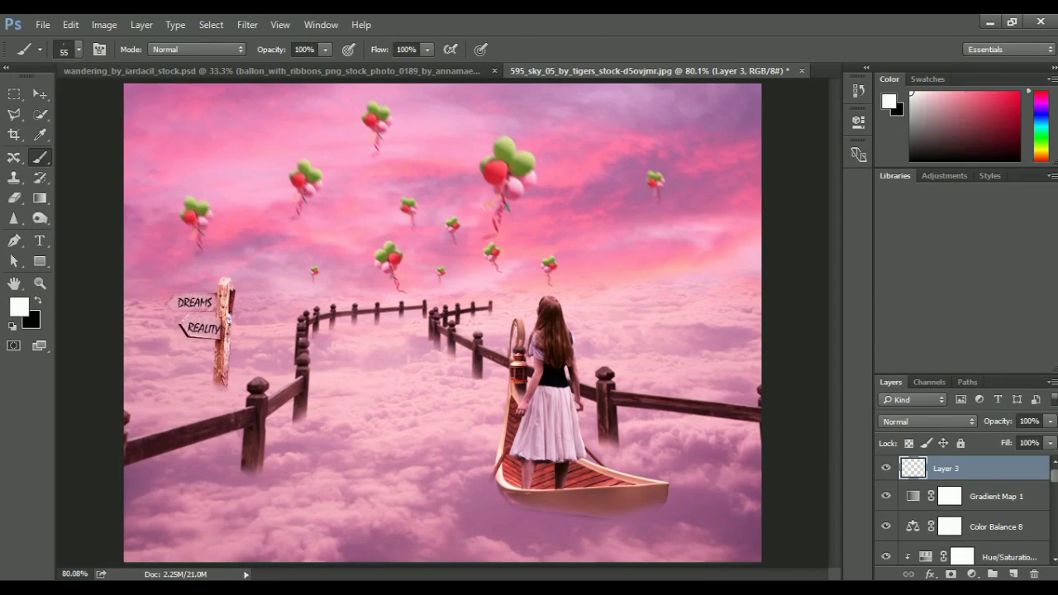
{"action": "key", "text": "bracketleft"}
{"action": "key", "text": "bracketleft"}
{"action": "key", "text": "bracketleft"}
{"action": "left_click_drag", "start_coordinate": [196, 444], "coordinate": [593, 221]}
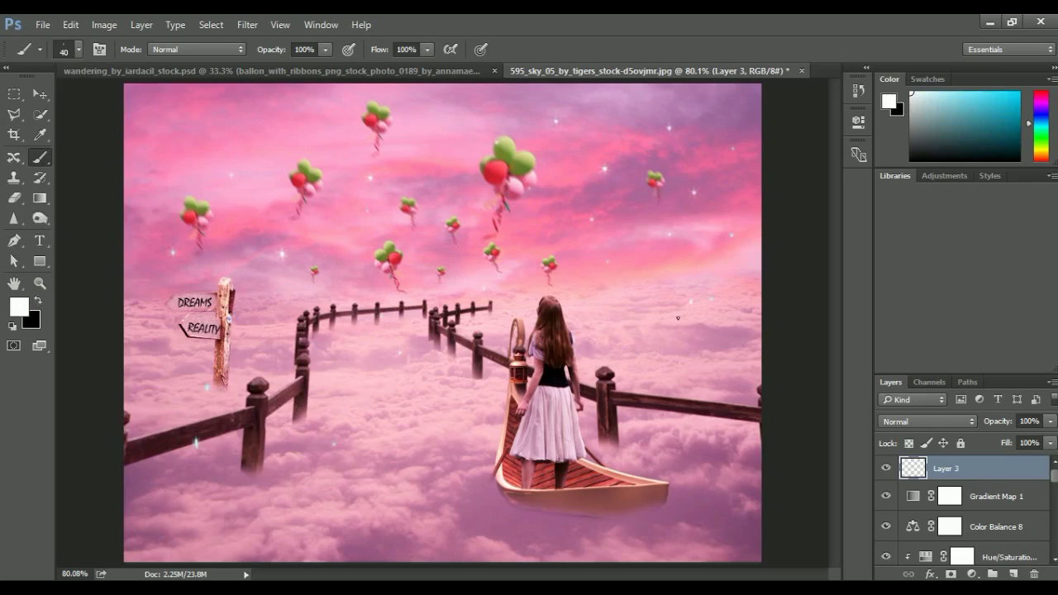
{"action": "left_click", "coordinate": [408, 395]}
{"action": "left_click", "coordinate": [363, 343]}
{"action": "left_click", "coordinate": [299, 130]}
{"action": "left_click", "coordinate": [204, 113]}
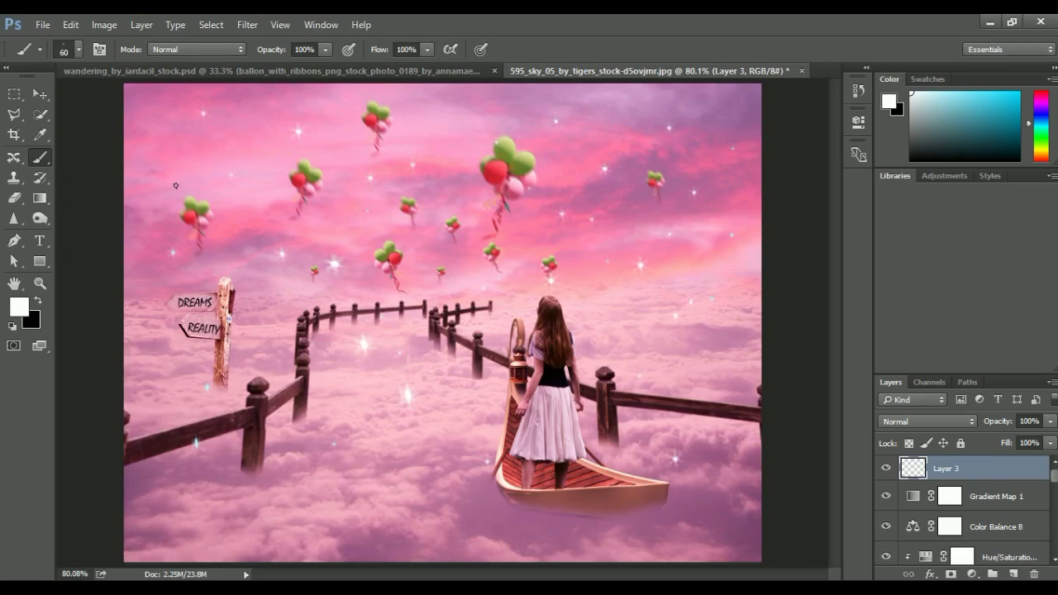
{"action": "left_click", "coordinate": [139, 325]}
{"action": "left_click", "coordinate": [164, 402]}
{"action": "left_click", "coordinate": [203, 530]}
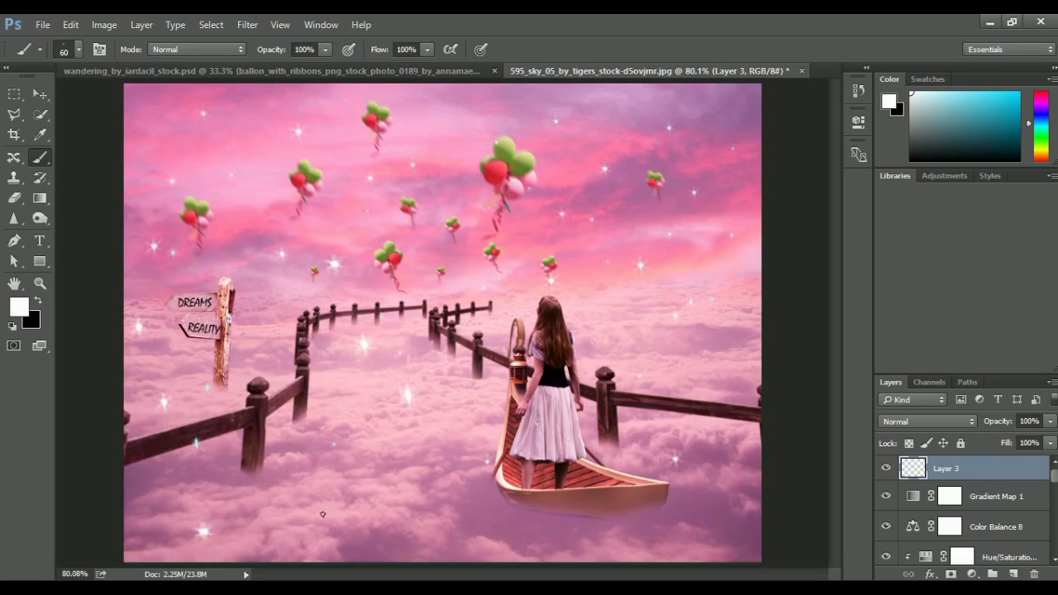
{"action": "left_click", "coordinate": [319, 509]}
{"action": "left_click", "coordinate": [363, 458]}
{"action": "left_click", "coordinate": [414, 514]}
{"action": "left_click", "coordinate": [522, 554]}
{"action": "left_click", "coordinate": [620, 544]}
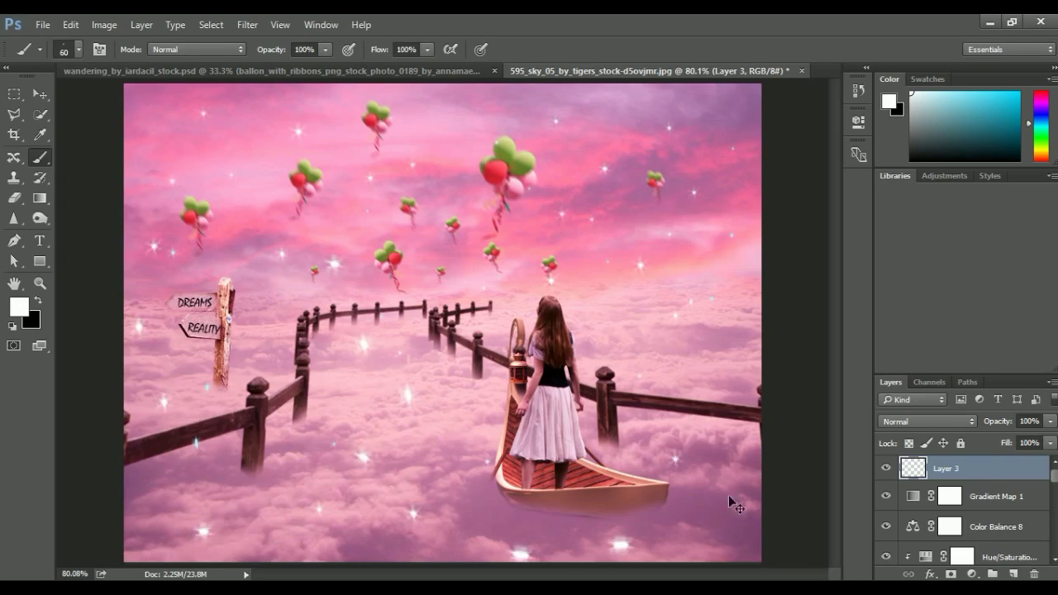
{"action": "key", "text": "ctrl+alt+z"}
{"action": "key", "text": "ctrl+alt+z"}
{"action": "left_click", "coordinate": [704, 524]}
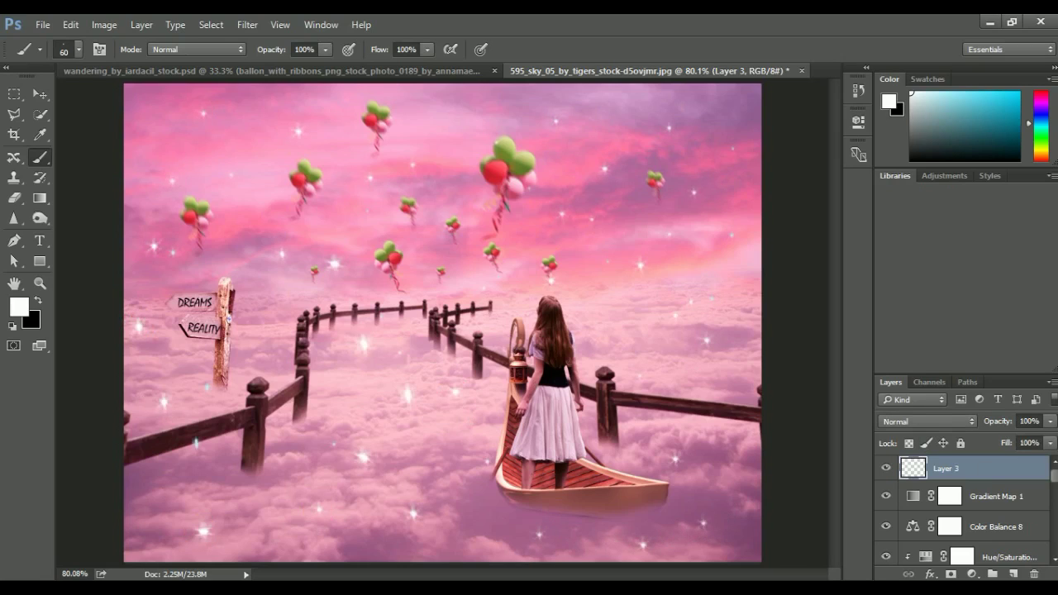
Step: Lower the sparkle layer's opacity to 65%
{"action": "left_click", "coordinate": [1049, 421]}
{"action": "left_click_drag", "start_coordinate": [1052, 437], "coordinate": [1023, 444]}
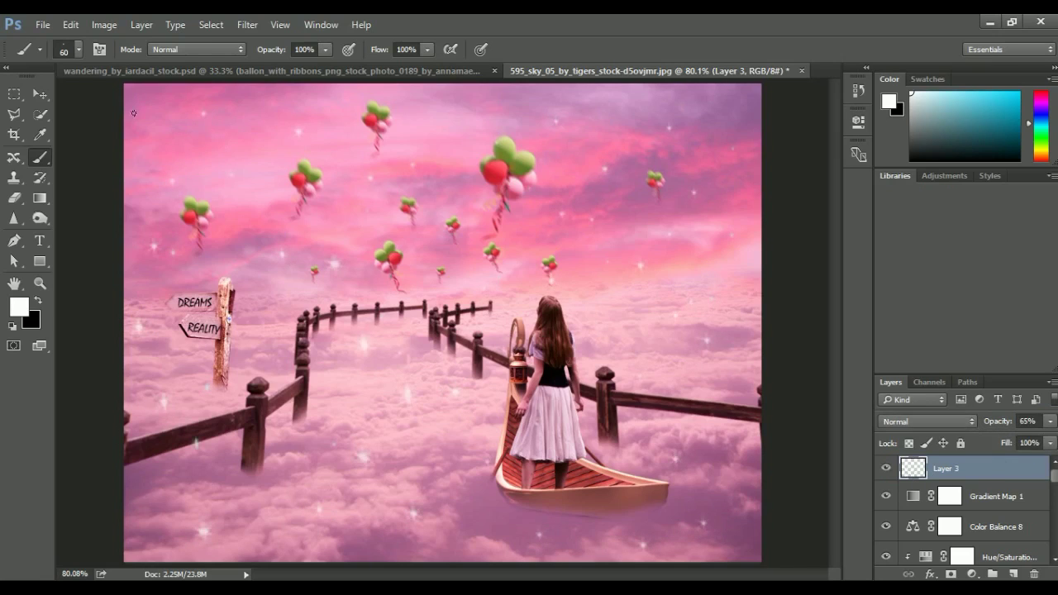
{"action": "left_click", "coordinate": [43, 97]}
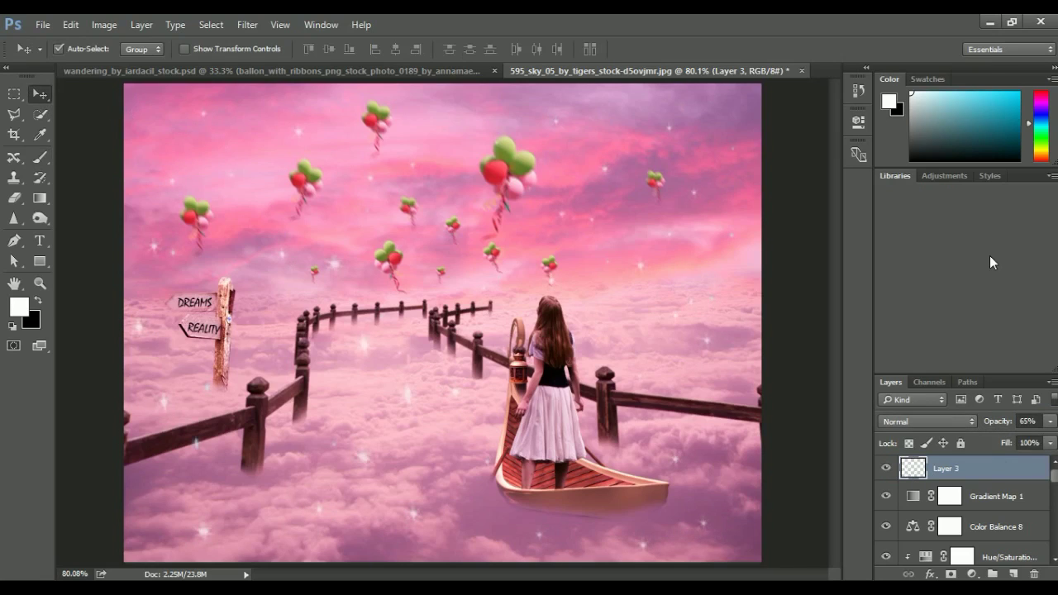
Step: Add a pink Gradient Fill layer with the gradient shifted lower on the canvas
{"action": "left_click", "coordinate": [972, 574]}
{"action": "left_click", "coordinate": [884, 250]}
{"action": "left_click_drag", "start_coordinate": [478, 465], "coordinate": [475, 512]}
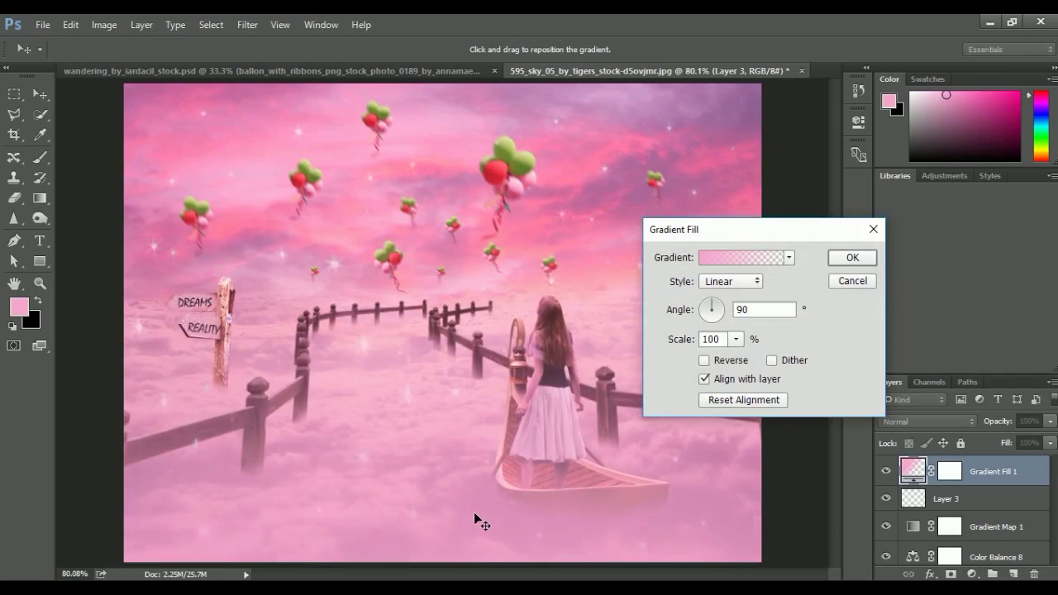
{"action": "left_click", "coordinate": [838, 260]}
Step: Fade the haze to 36% opacity and stamp all visible layers into Layer 5
{"action": "left_click", "coordinate": [1049, 421]}
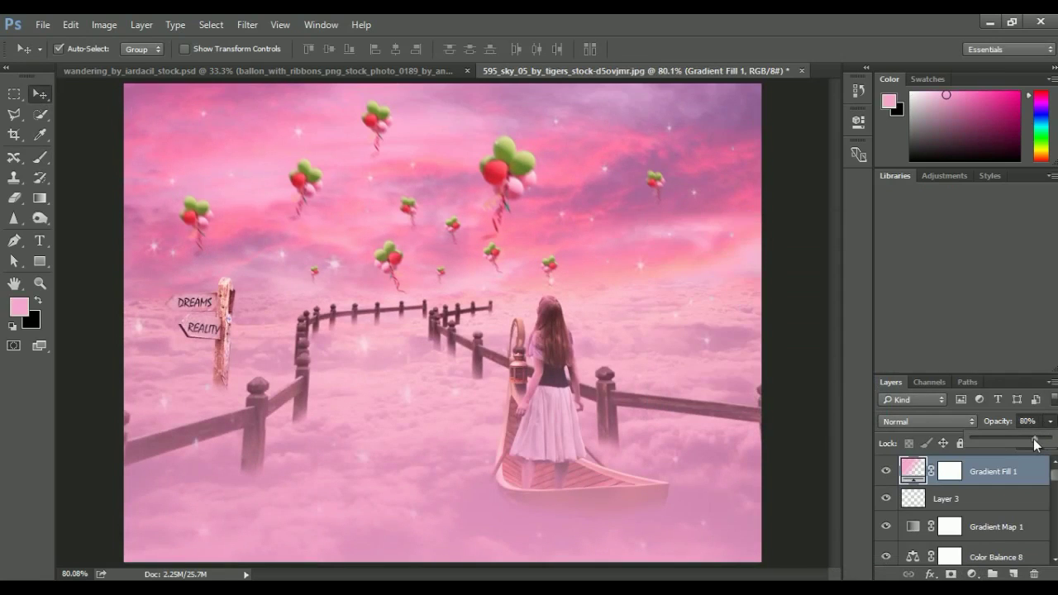
{"action": "left_click_drag", "start_coordinate": [1048, 438], "coordinate": [1030, 444]}
{"action": "double_click", "coordinate": [886, 476]}
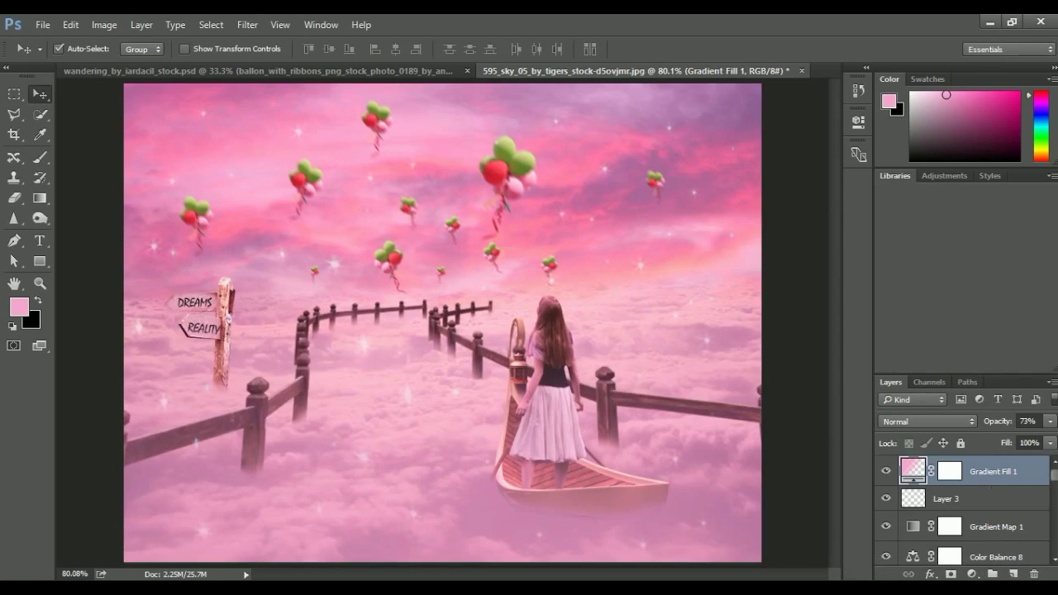
{"action": "left_click", "coordinate": [1049, 420]}
{"action": "left_click_drag", "start_coordinate": [1016, 440], "coordinate": [1003, 440]}
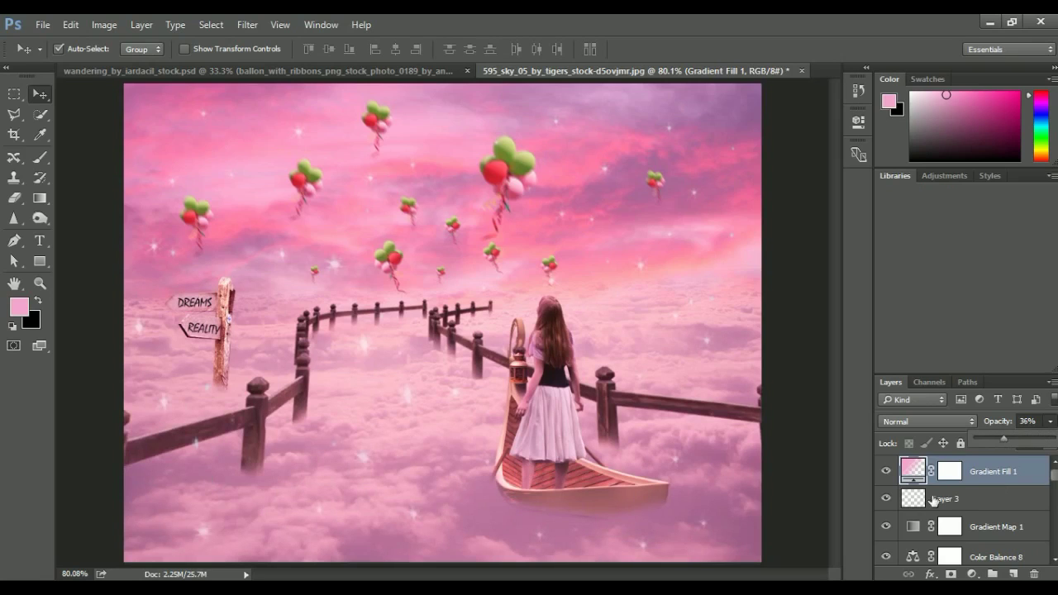
{"action": "double_click", "coordinate": [889, 472]}
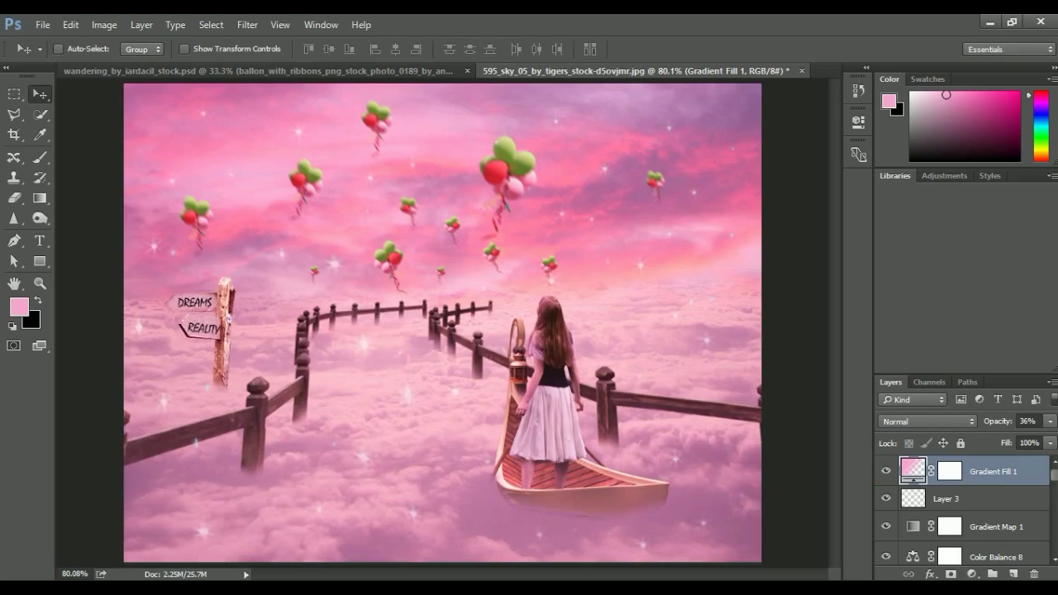
{"action": "key", "text": "ctrl+alt+shift+e"}
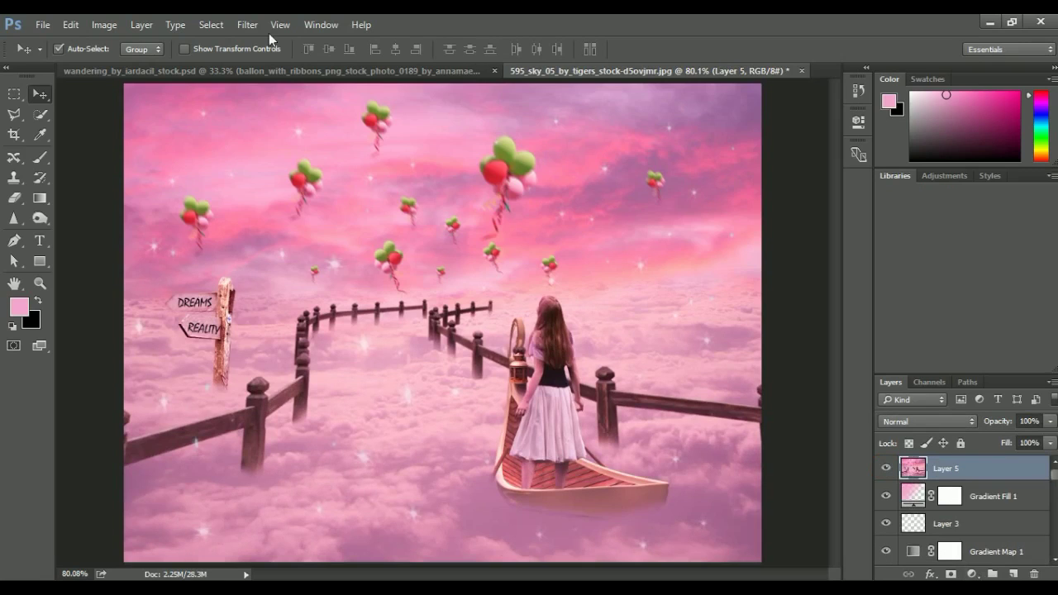
Step: Grade Layer 5 with Camera Raw: Temperature +5, Tint +14, Contrast +10, Blacks -3, Clarity +13
{"action": "left_click", "coordinate": [238, 27]}
{"action": "left_click", "coordinate": [289, 113]}
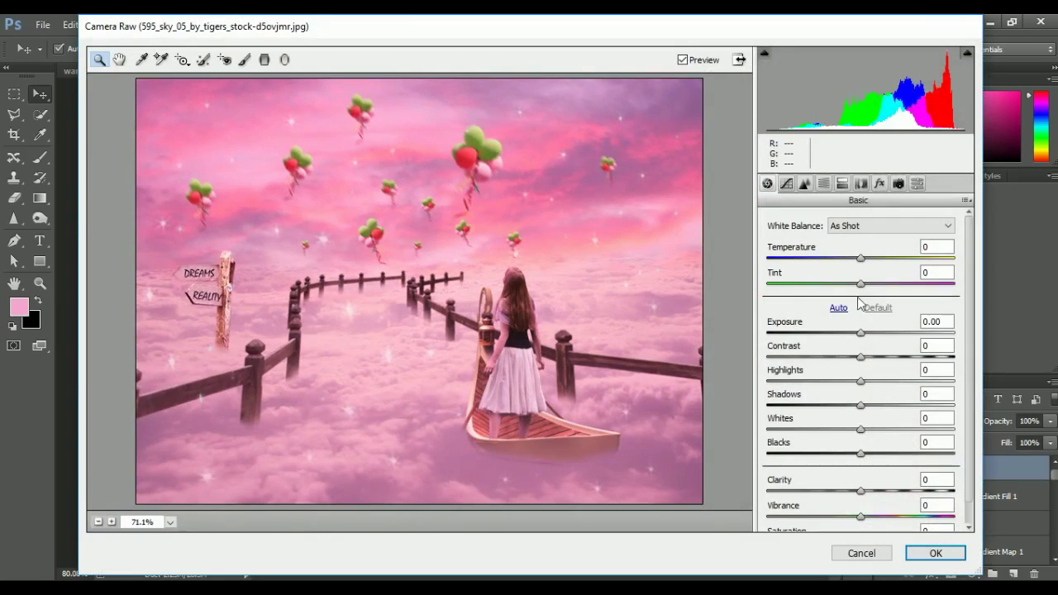
{"action": "mouse_move", "coordinate": [860, 283]}
{"action": "left_mouse_down"}
{"action": "mouse_move", "coordinate": [873, 283]}
{"action": "mouse_move", "coordinate": [865, 257]}
{"action": "left_mouse_up"}
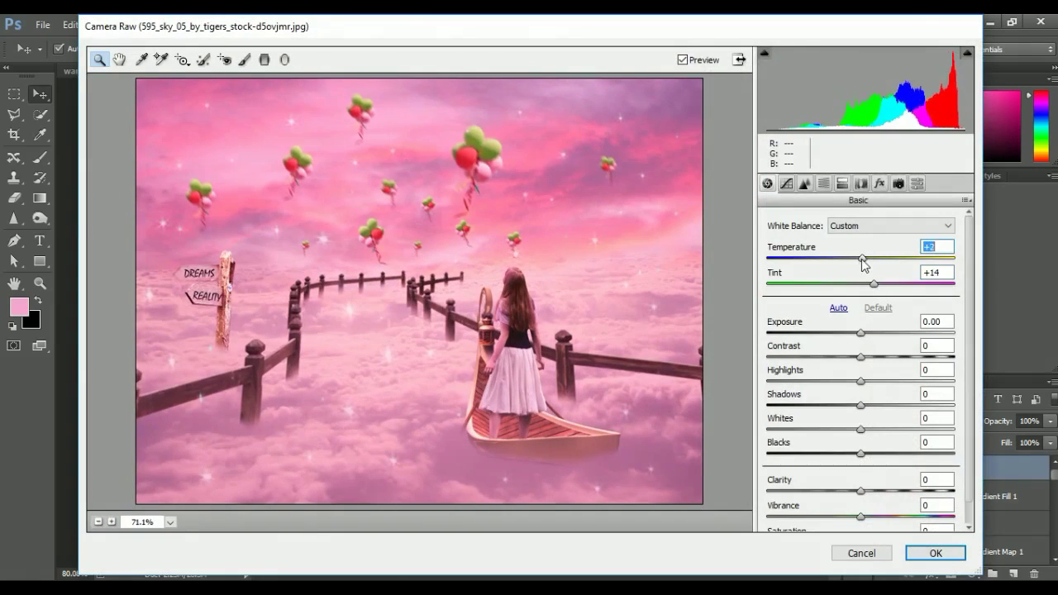
{"action": "left_click_drag", "start_coordinate": [861, 357], "coordinate": [869, 357]}
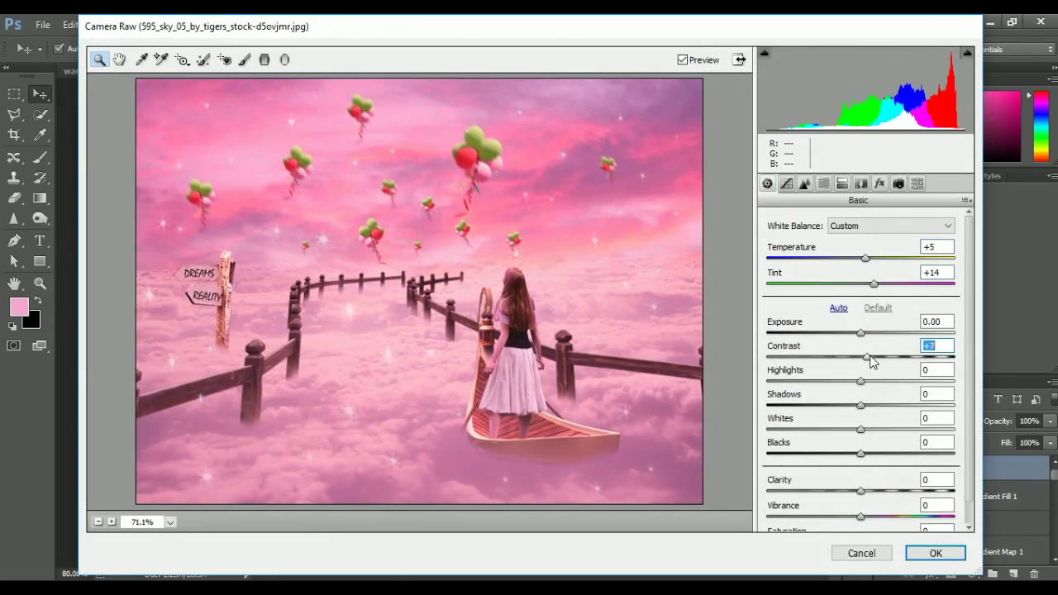
{"action": "mouse_move", "coordinate": [860, 453]}
{"action": "left_mouse_down"}
{"action": "mouse_move", "coordinate": [846, 455]}
{"action": "mouse_move", "coordinate": [857, 454]}
{"action": "left_mouse_up"}
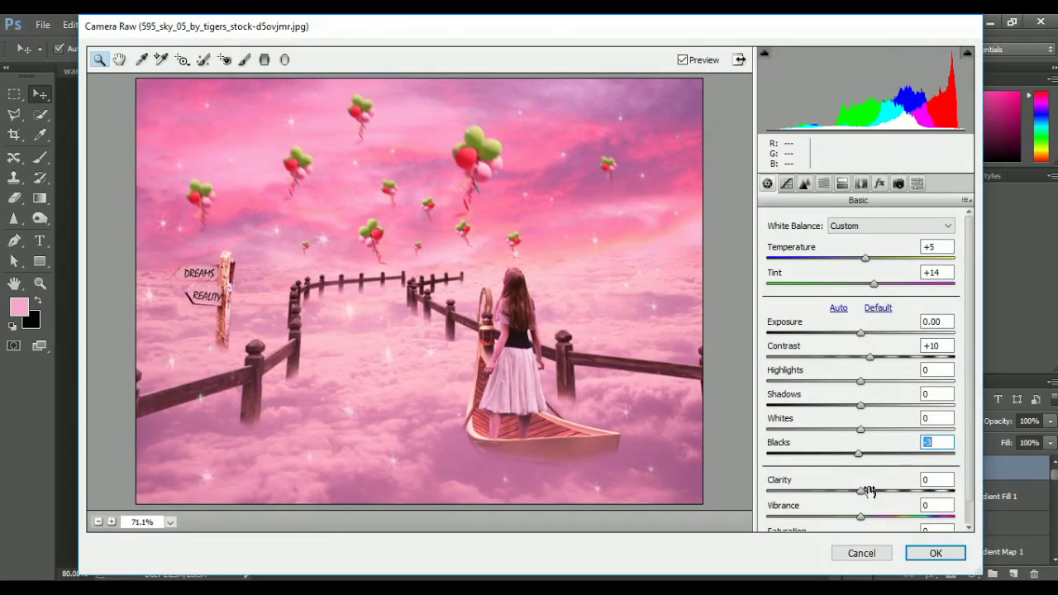
{"action": "left_click_drag", "start_coordinate": [861, 491], "coordinate": [874, 489]}
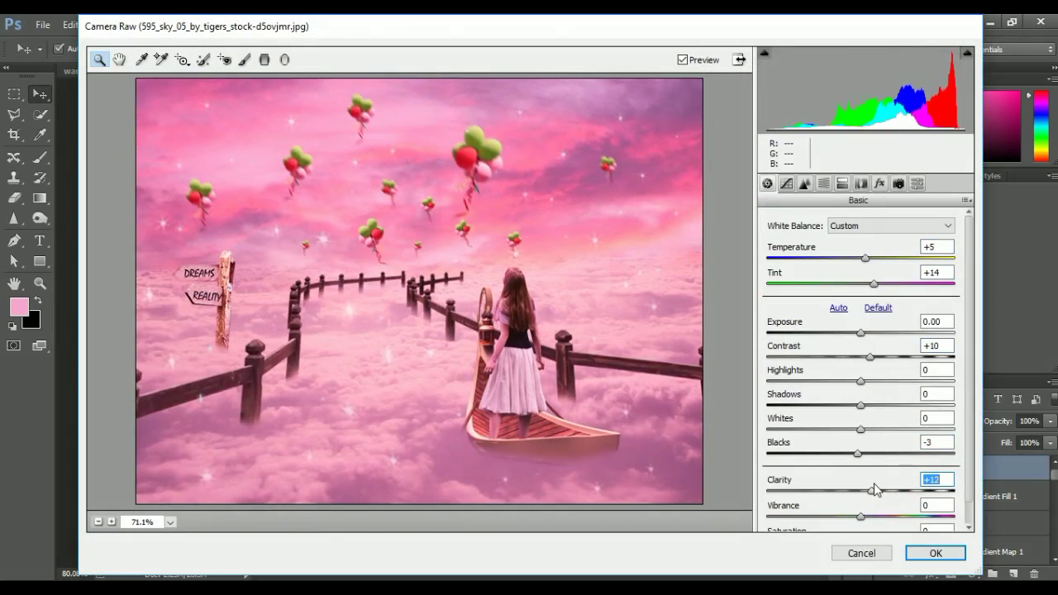
{"action": "left_click", "coordinate": [914, 549]}
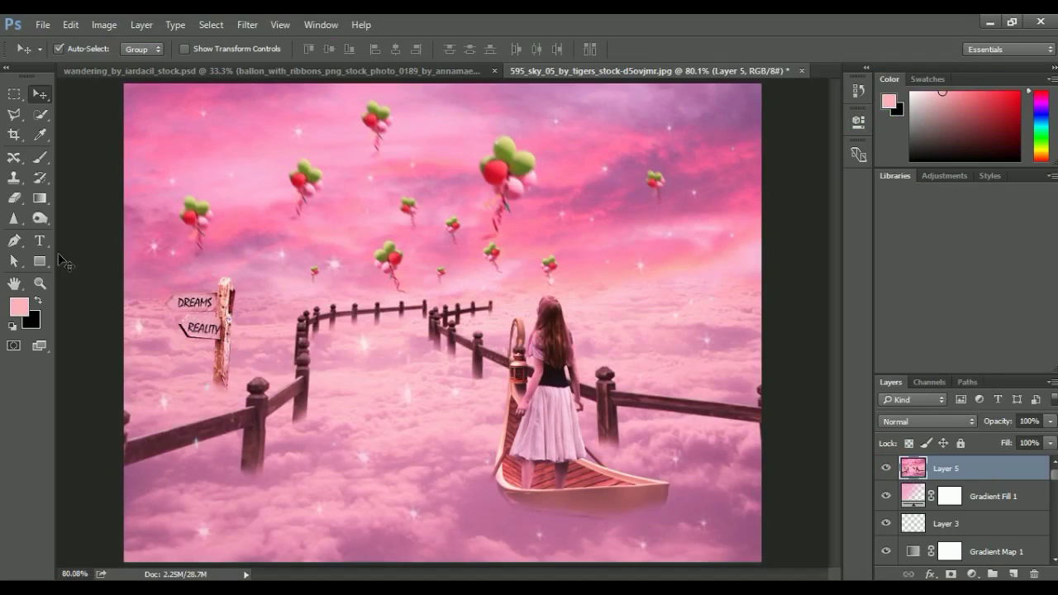
Step: Sample sky pink, draw a radial glow on new Layer 6, and scale it 55.68% over the lantern
{"action": "left_click", "coordinate": [38, 135]}
{"action": "left_click", "coordinate": [217, 165]}
{"action": "left_click", "coordinate": [39, 198]}
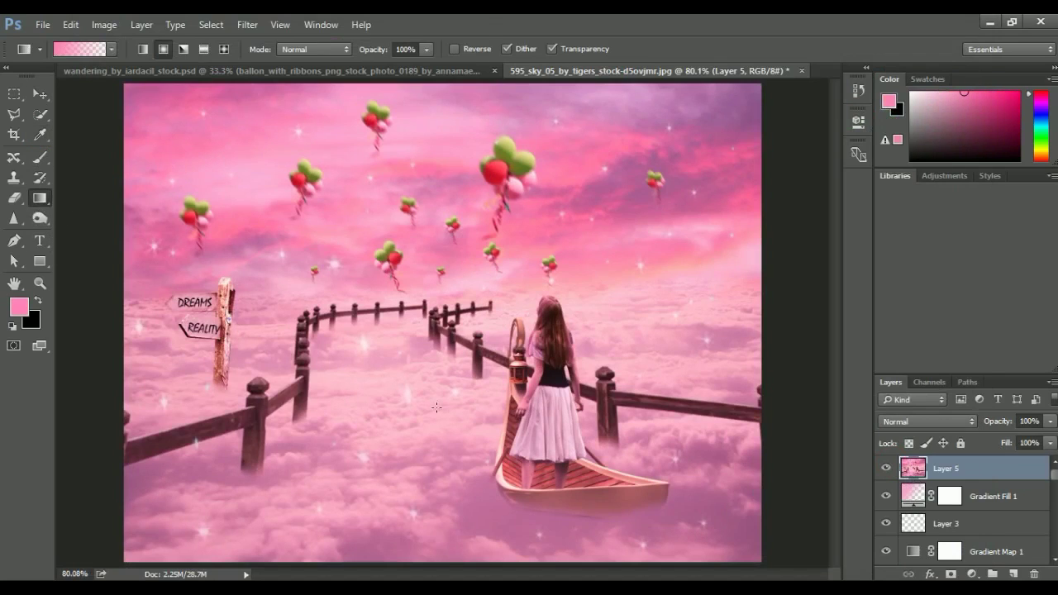
{"action": "left_click", "coordinate": [1013, 574]}
{"action": "mouse_move", "coordinate": [459, 370]}
{"action": "left_mouse_down"}
{"action": "mouse_move", "coordinate": [500, 438]}
{"action": "mouse_move", "coordinate": [501, 408]}
{"action": "mouse_move", "coordinate": [484, 401]}
{"action": "mouse_move", "coordinate": [529, 389]}
{"action": "left_mouse_up"}
{"action": "key", "text": "ctrl+t"}
{"action": "key", "text": "Return"}
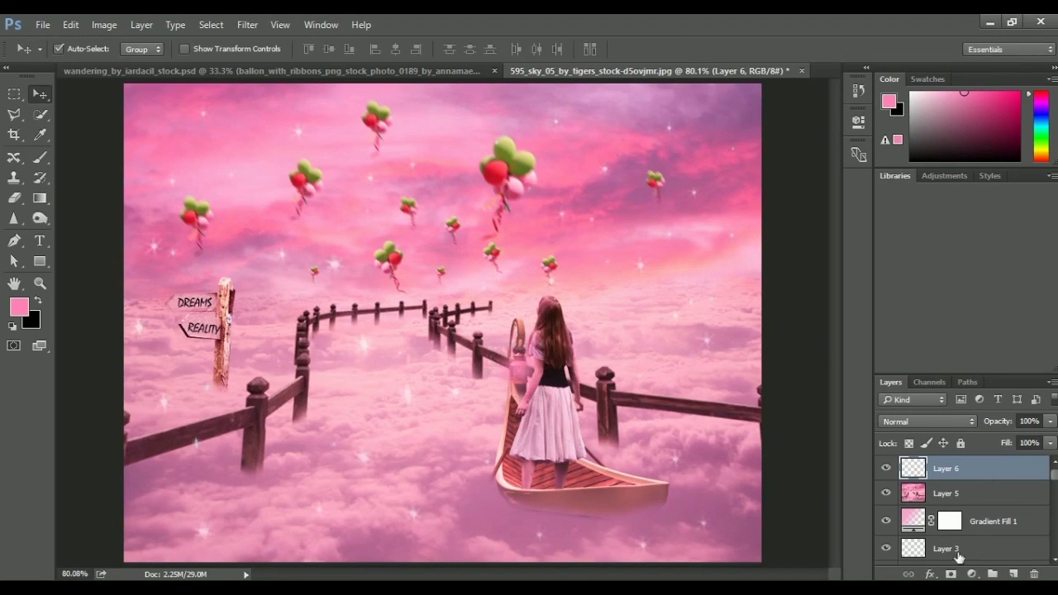
{"action": "left_click", "coordinate": [930, 574]}
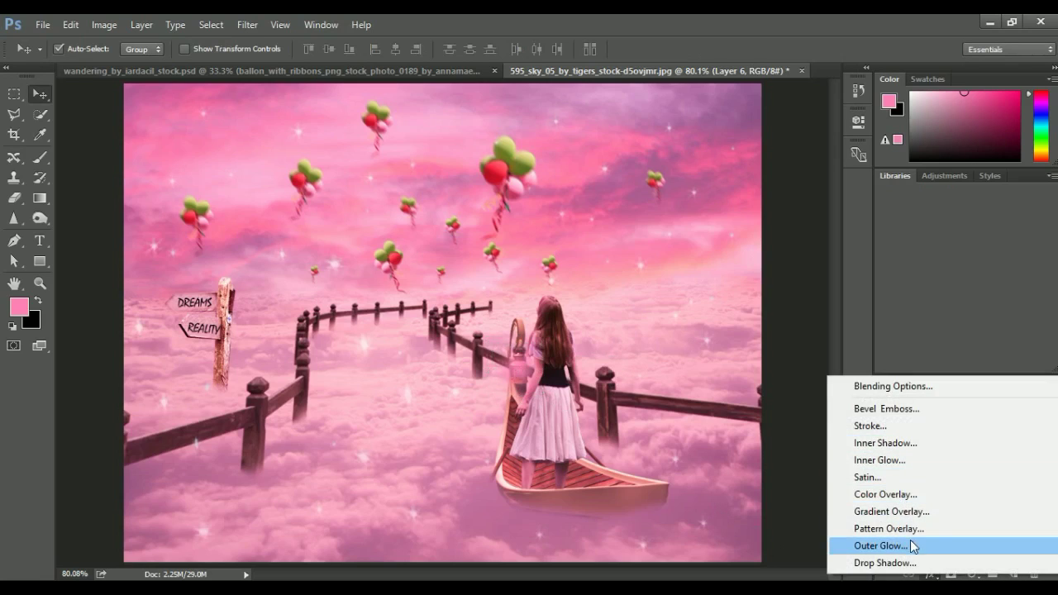
Step: Add a salmon-pink fe7777 Outer Glow in Color Dodge, Spread 6, Size 3 px, higher opacity
{"action": "left_click", "coordinate": [910, 545]}
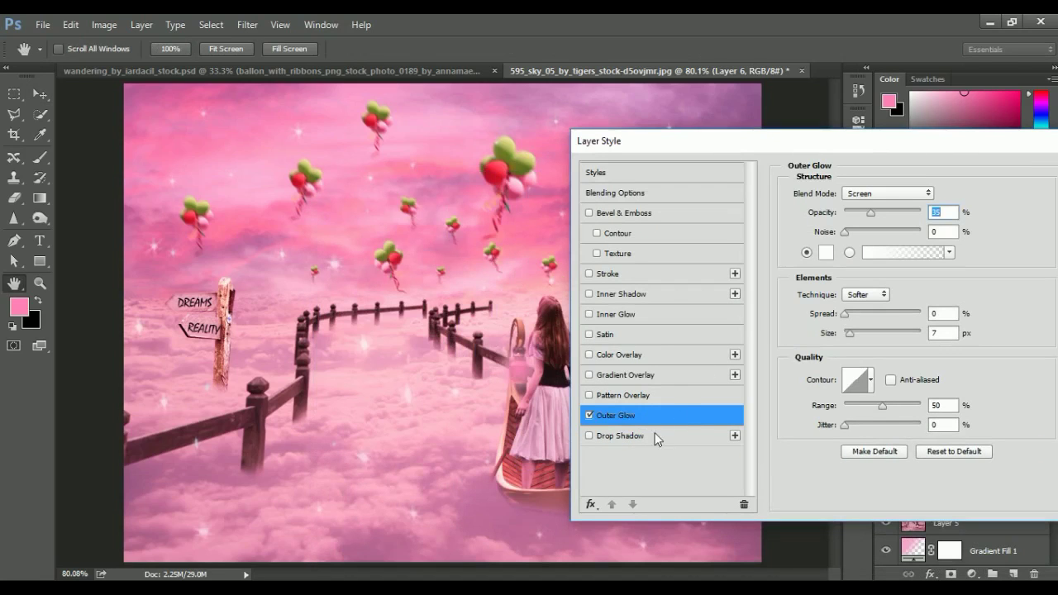
{"action": "left_click", "coordinate": [826, 253]}
{"action": "left_click", "coordinate": [444, 161]}
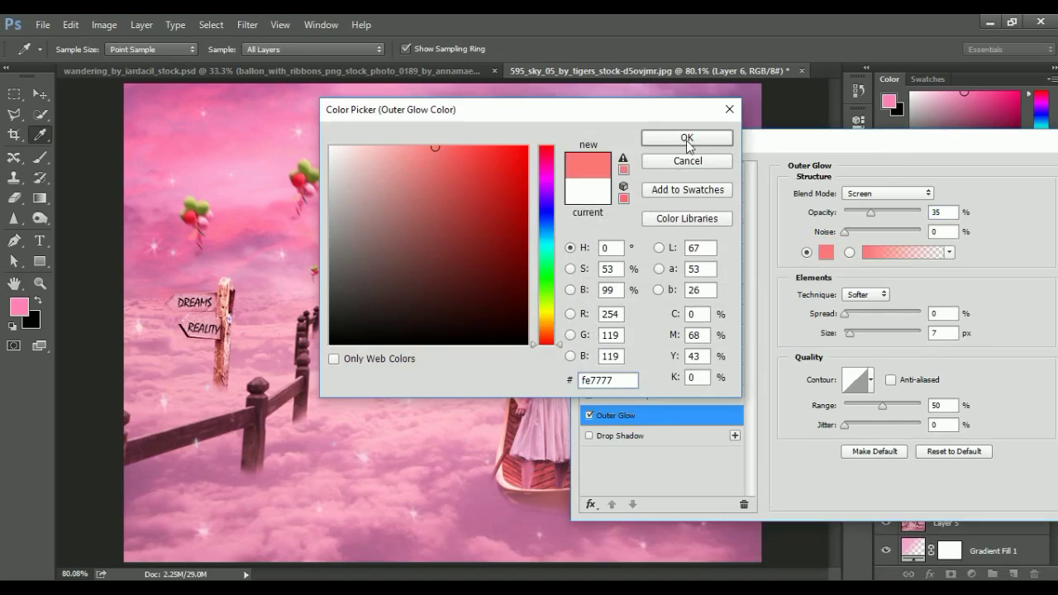
{"action": "left_click", "coordinate": [687, 136]}
{"action": "left_click", "coordinate": [844, 313]}
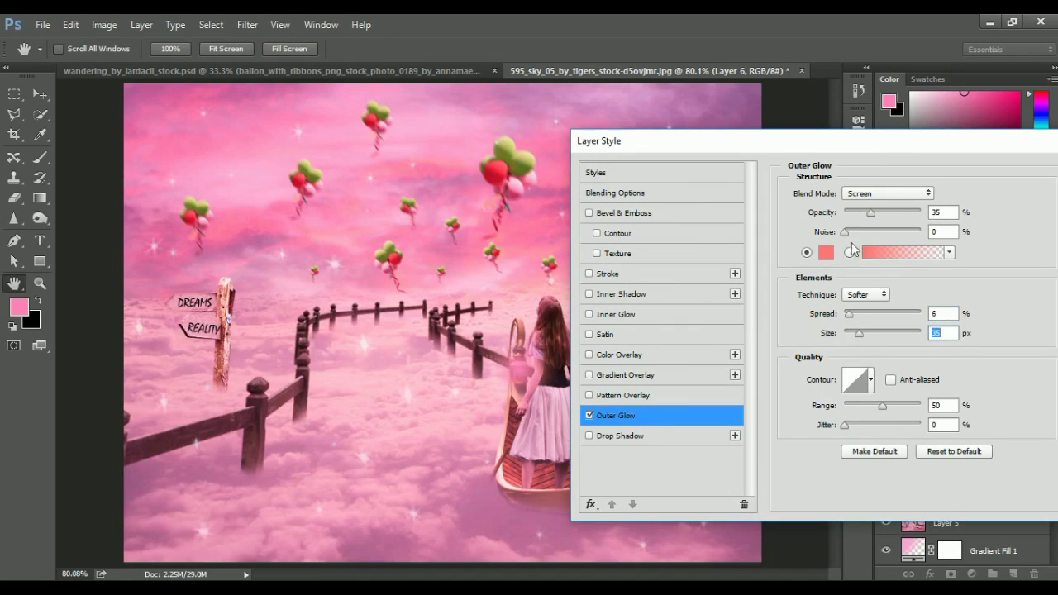
{"action": "left_click", "coordinate": [860, 193]}
{"action": "left_click", "coordinate": [862, 253]}
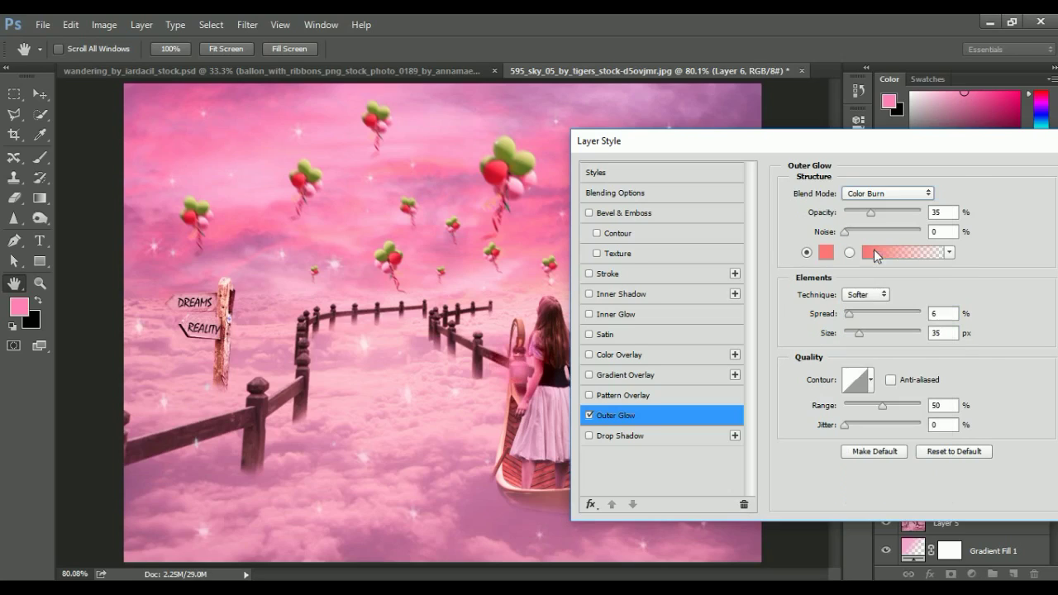
{"action": "left_click", "coordinate": [860, 195]}
{"action": "left_click", "coordinate": [874, 309]}
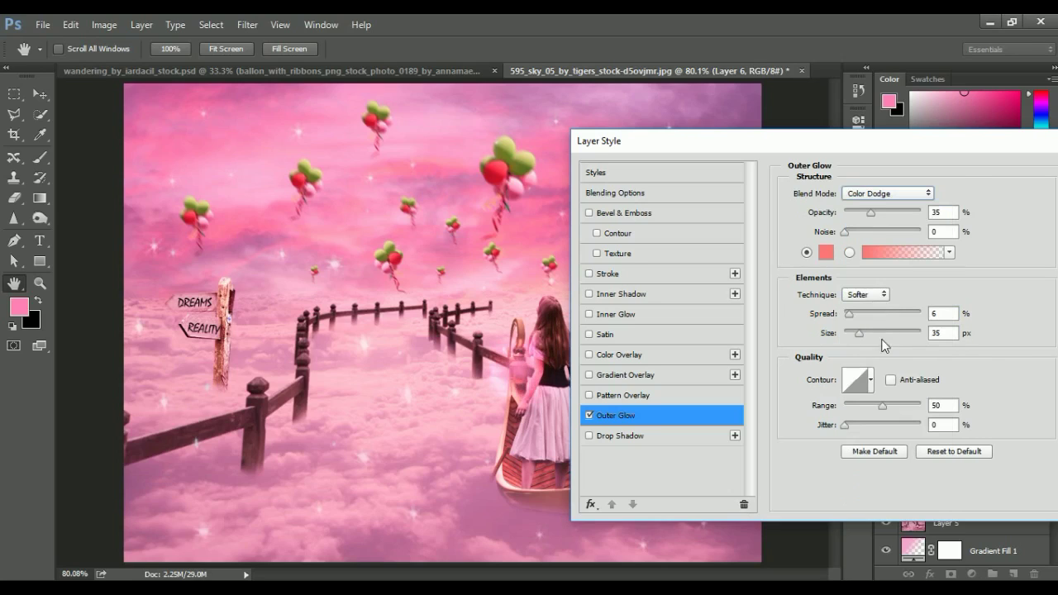
{"action": "left_click_drag", "start_coordinate": [860, 333], "coordinate": [849, 333]}
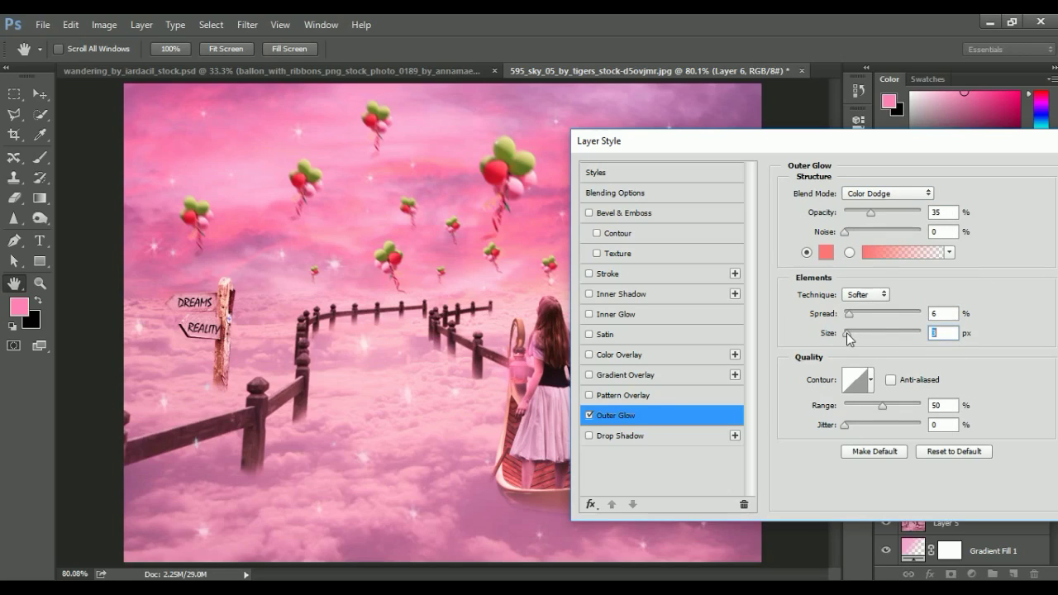
{"action": "left_click_drag", "start_coordinate": [870, 213], "coordinate": [904, 213]}
{"action": "left_click", "coordinate": [989, 165]}
Step: Confirm the Outer Glow and split it into its own layer, Layer 6's Outer Glow
{"action": "left_click", "coordinate": [887, 470]}
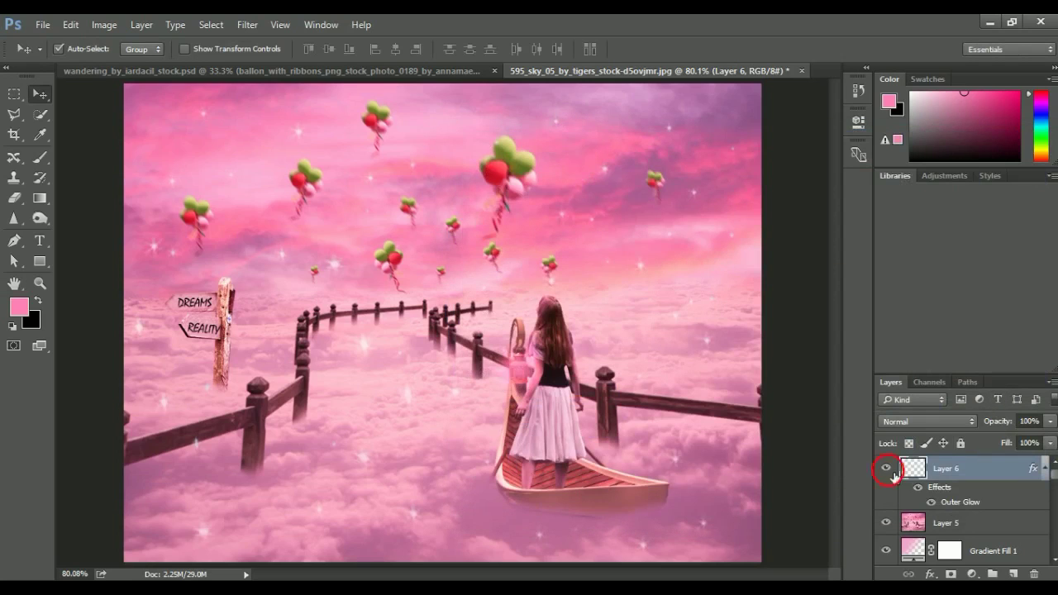
{"action": "right_click", "coordinate": [963, 501]}
{"action": "left_click", "coordinate": [909, 439]}
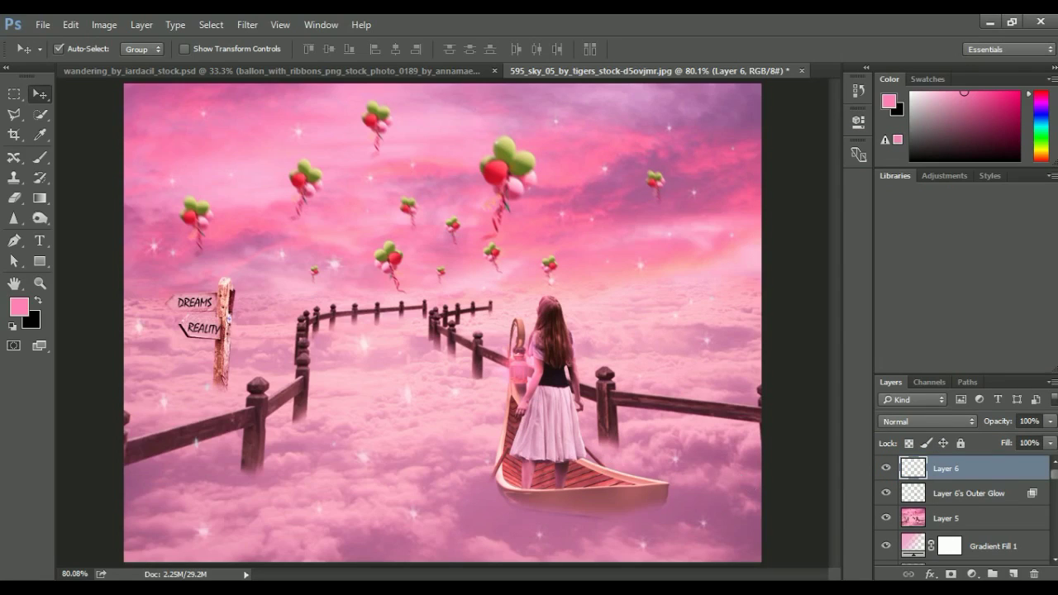
{"action": "left_click", "coordinate": [946, 494]}
Step: Reselect Layer 6 and toggle its visibility off and on to compare the glow
{"action": "left_click", "coordinate": [14, 199]}
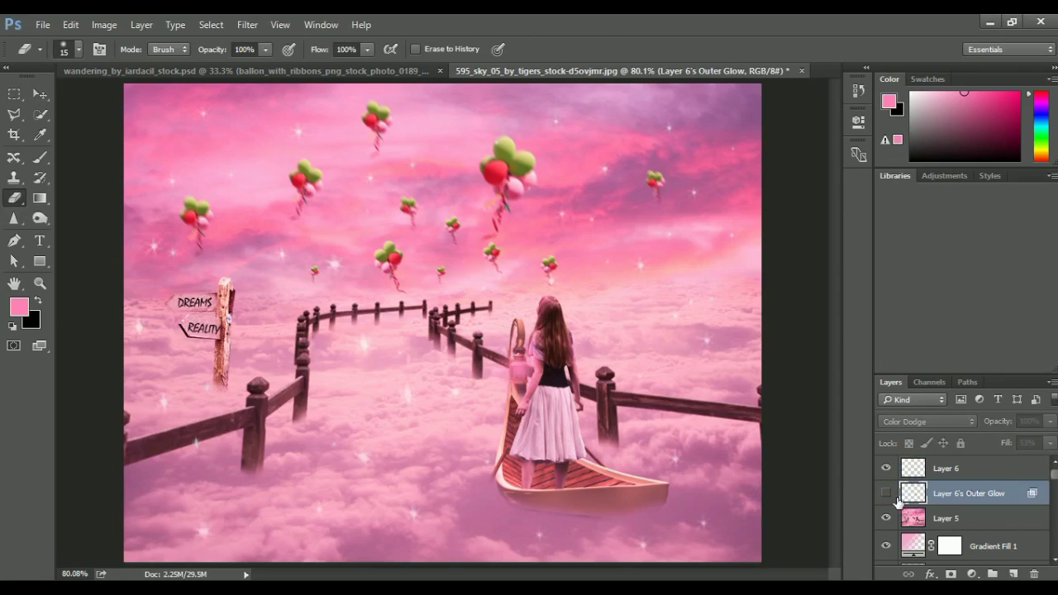
{"action": "left_click", "coordinate": [39, 94]}
{"action": "left_click", "coordinate": [1002, 468]}
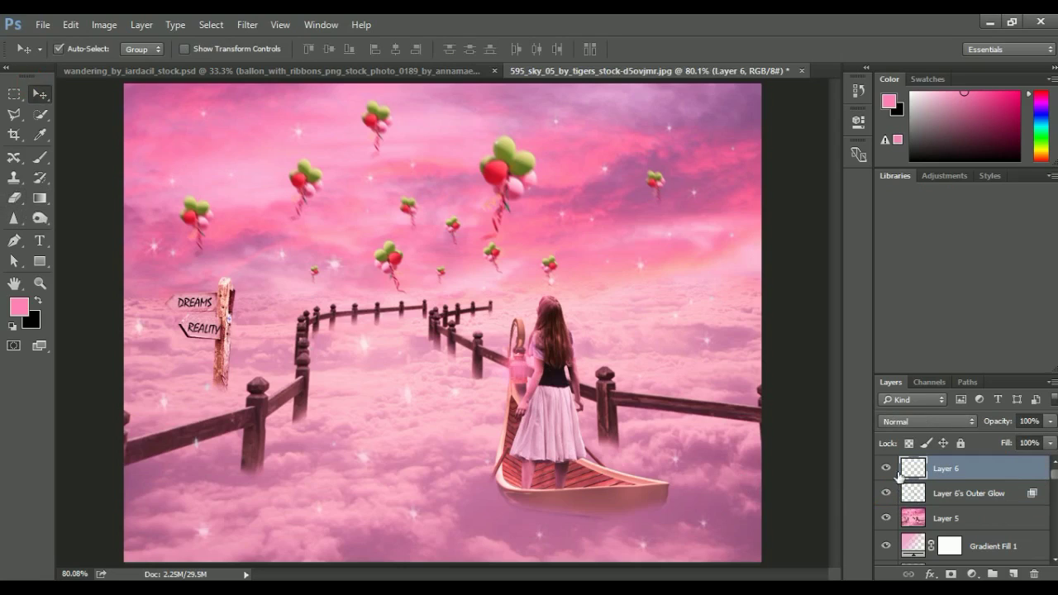
{"action": "left_click", "coordinate": [886, 468]}
{"action": "left_click", "coordinate": [886, 467]}
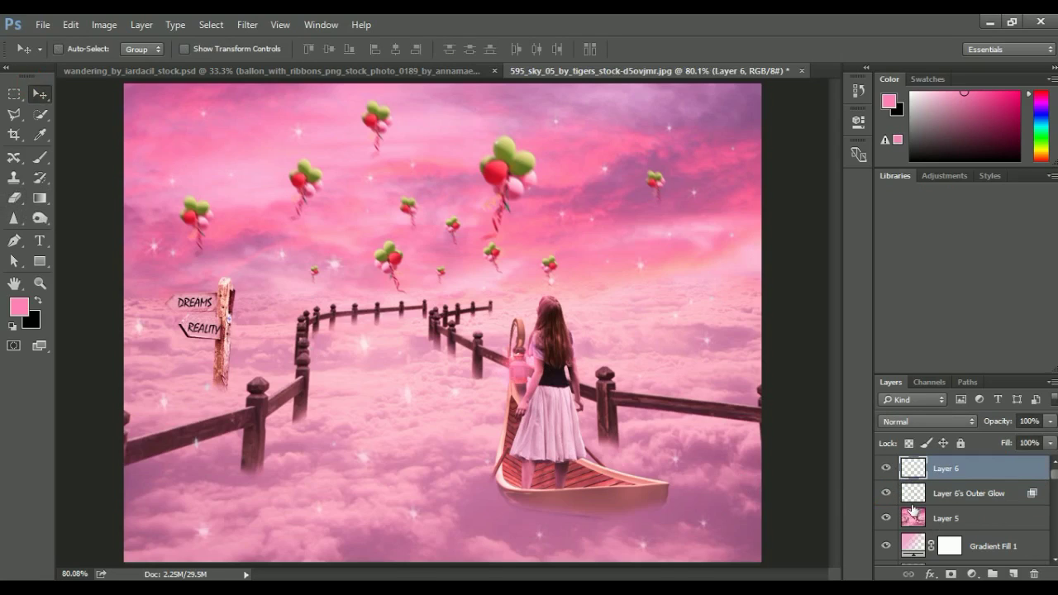